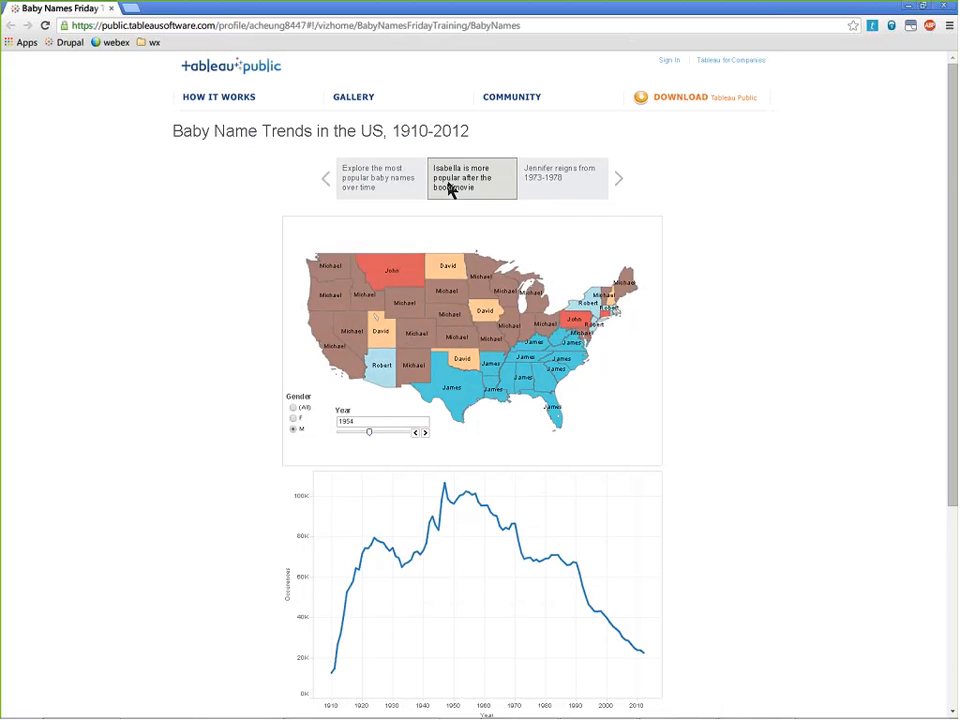
Compare the story points "Explore the most popular baby names over time" and "Isabella is more popular after the book/movie", ending on the former.
{"action": "left_click", "coordinate": [384, 193]}
{"action": "left_click", "coordinate": [380, 193]}
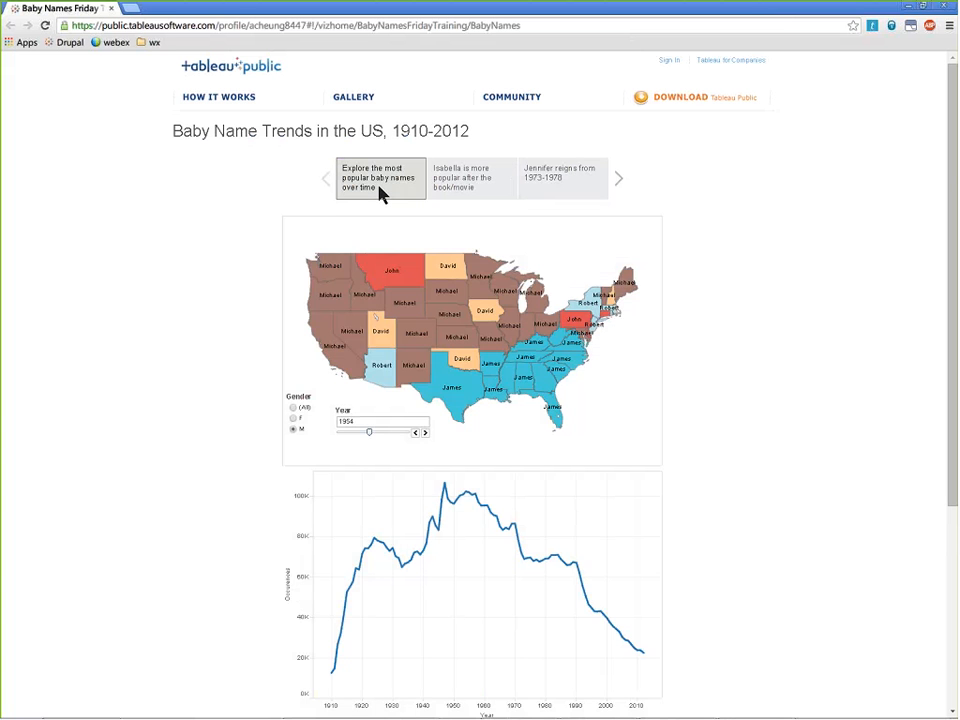
{"action": "left_click", "coordinate": [473, 178]}
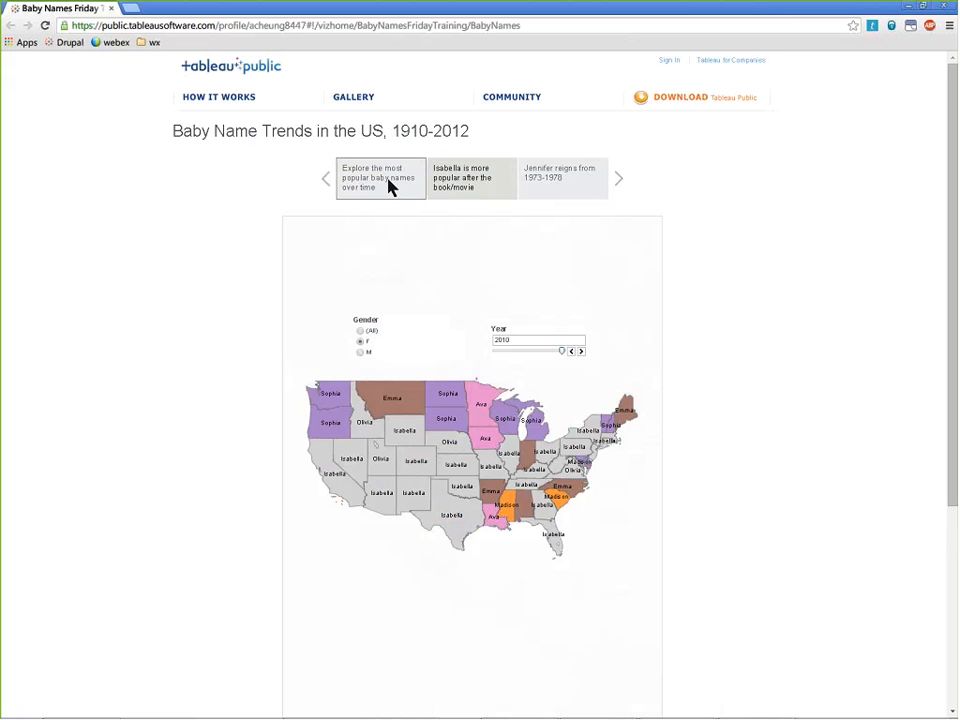
{"action": "left_click", "coordinate": [455, 180]}
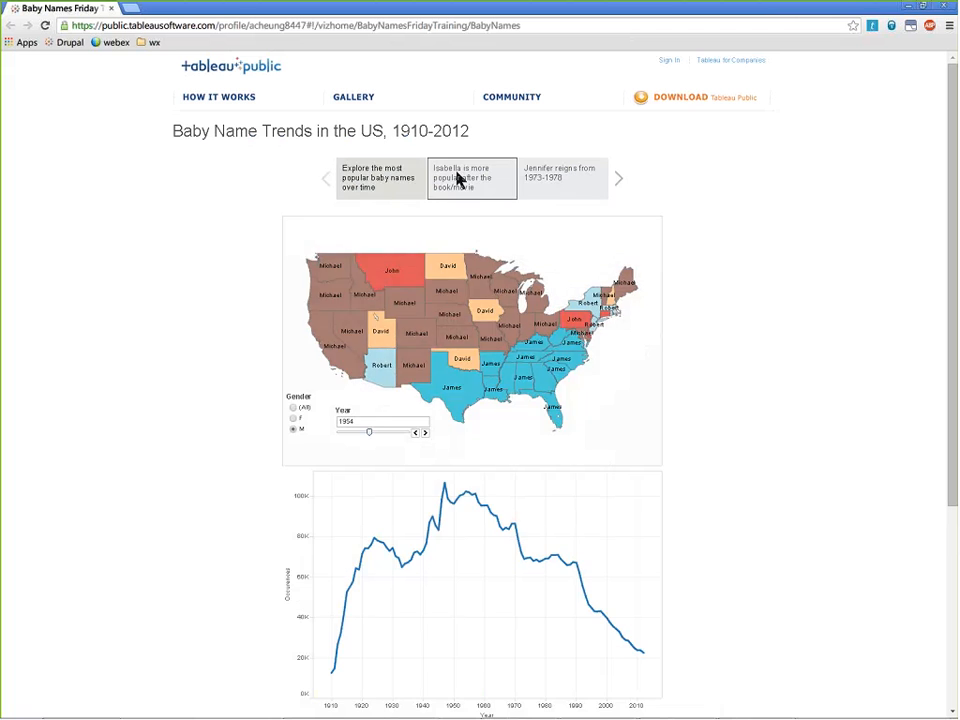
{"action": "left_click", "coordinate": [388, 186]}
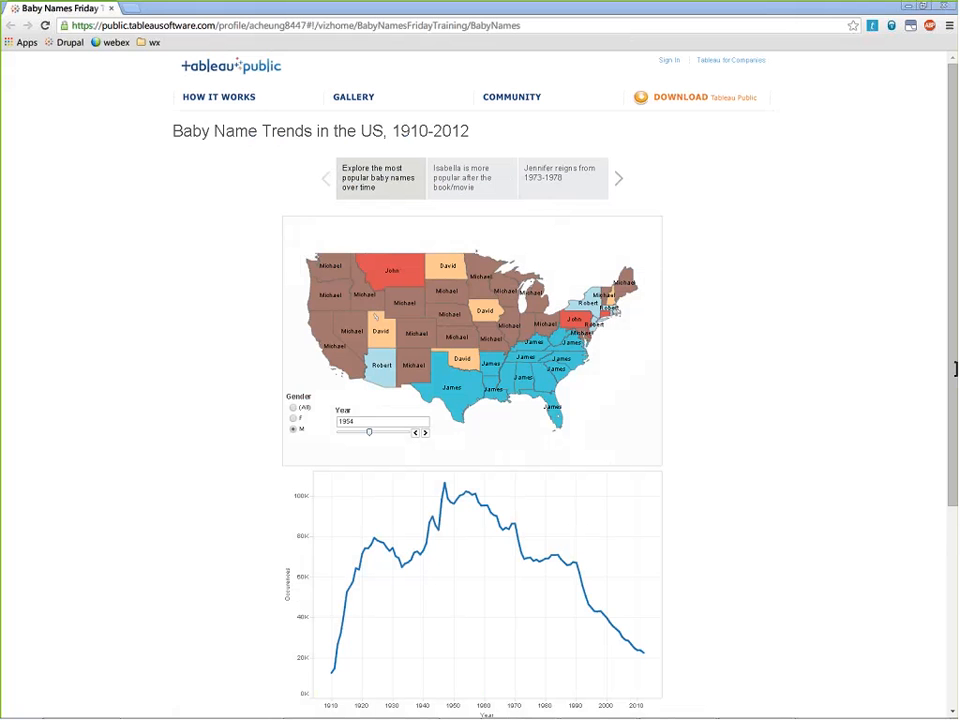
{"action": "left_click", "coordinate": [892, 451]}
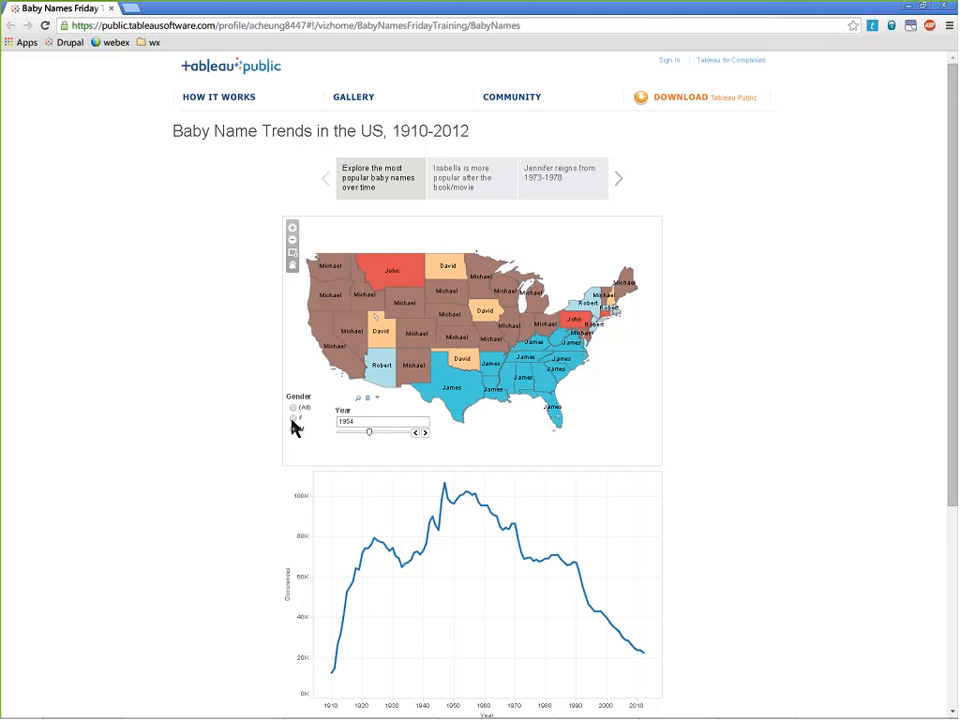
Explore the name trend for Texas and Colorado on the map, and for Wyoming with Gender set to F.
{"action": "scroll", "coordinate": [281, 443], "scroll_direction": "down", "scroll_amount": 1}
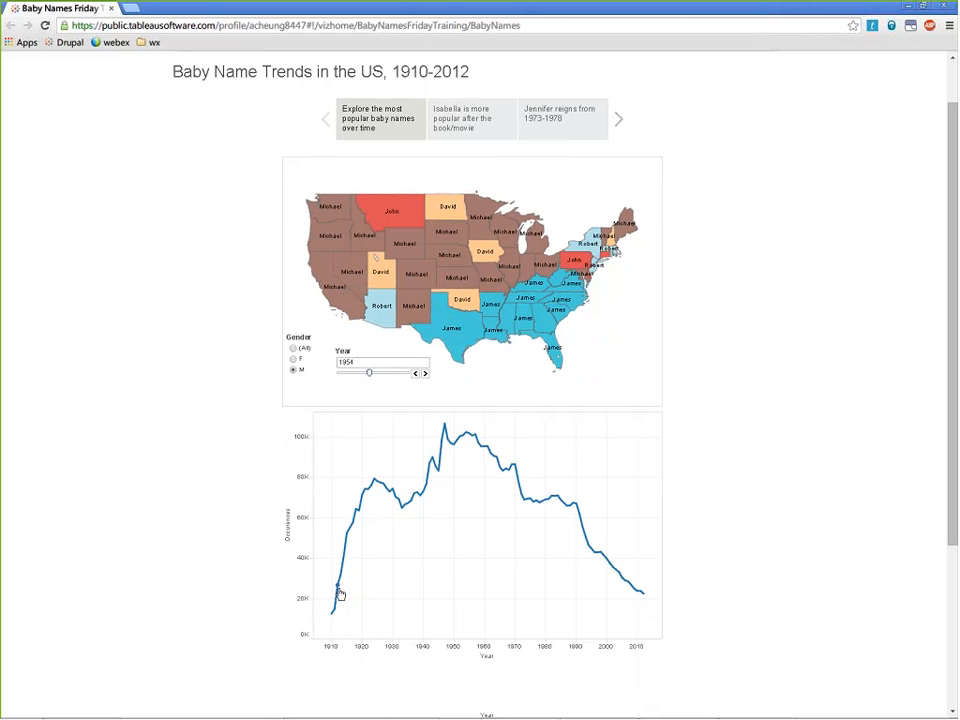
{"action": "left_click", "coordinate": [452, 330]}
{"action": "scroll", "coordinate": [450, 369], "scroll_direction": "up", "scroll_amount": 1}
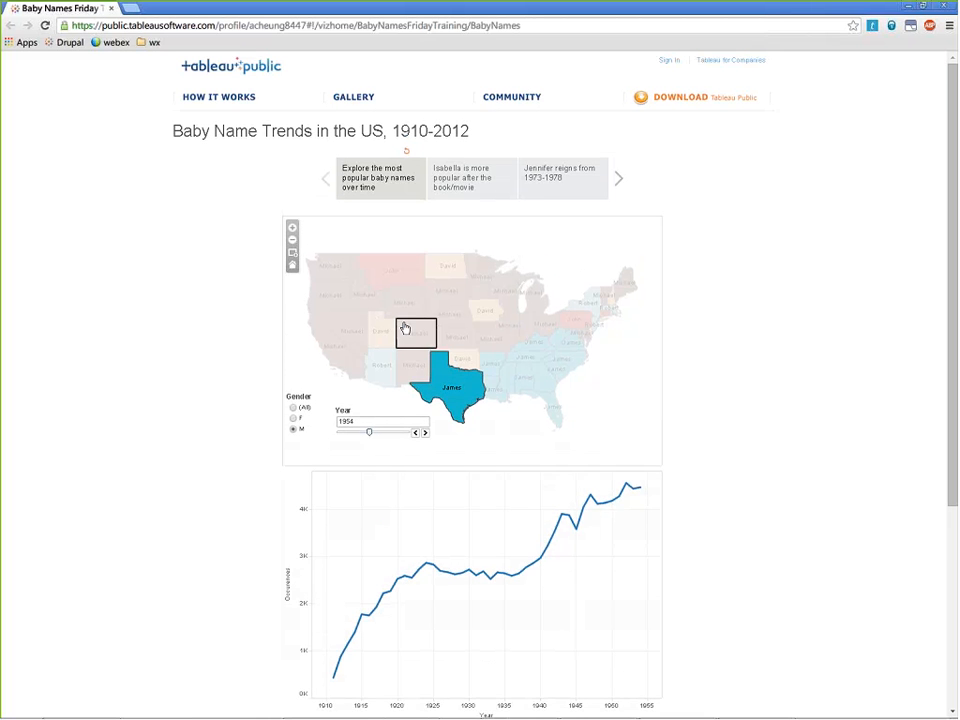
{"action": "left_click", "coordinate": [416, 333]}
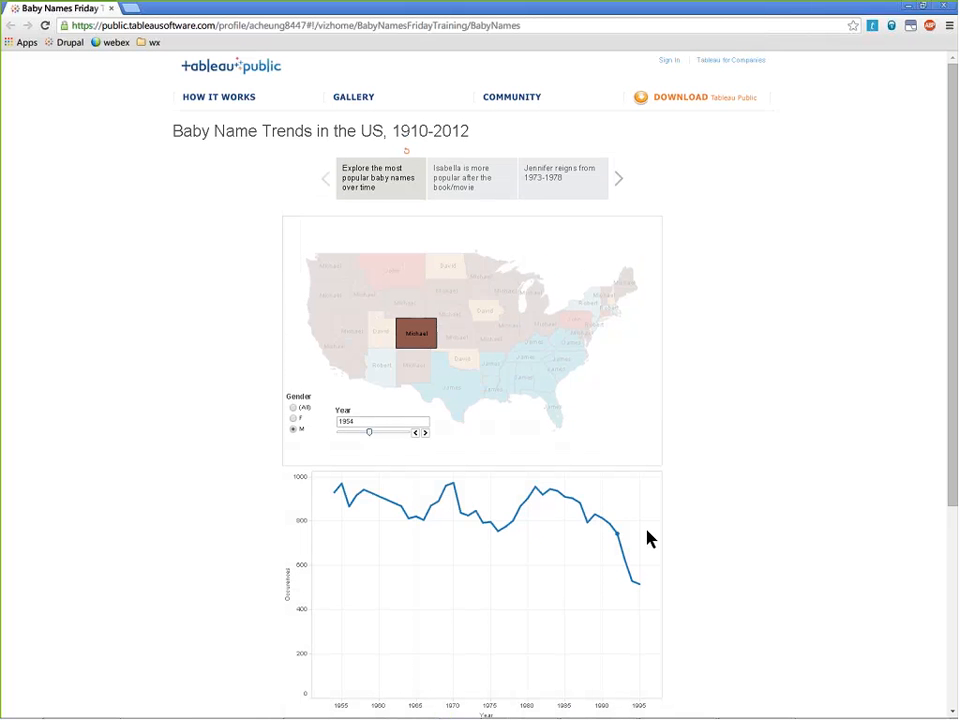
{"action": "left_click", "coordinate": [293, 418]}
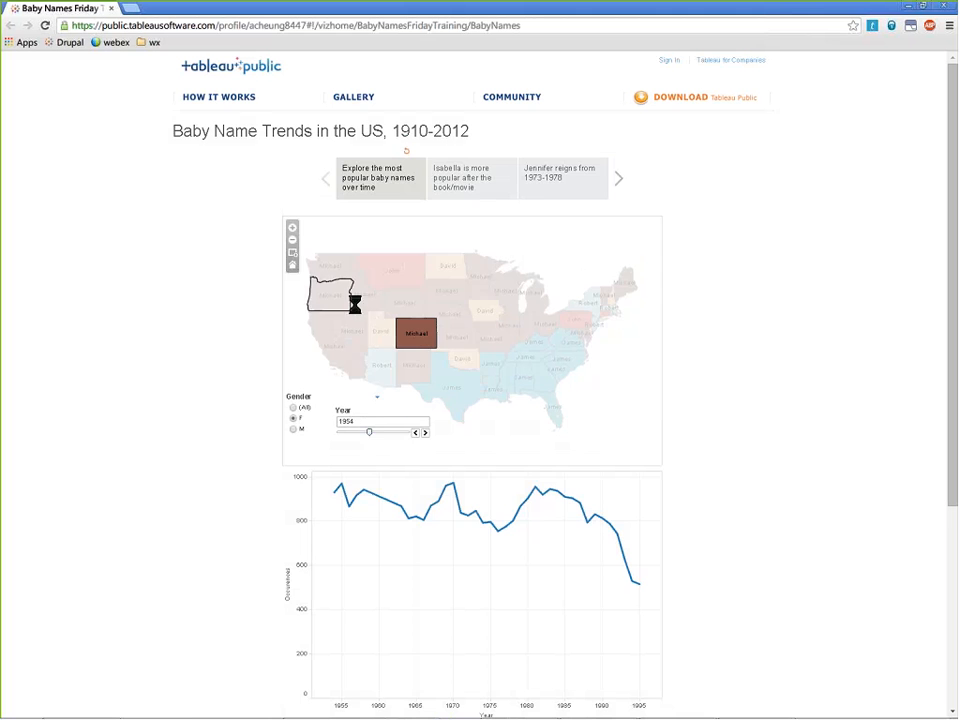
{"action": "left_click", "coordinate": [404, 300]}
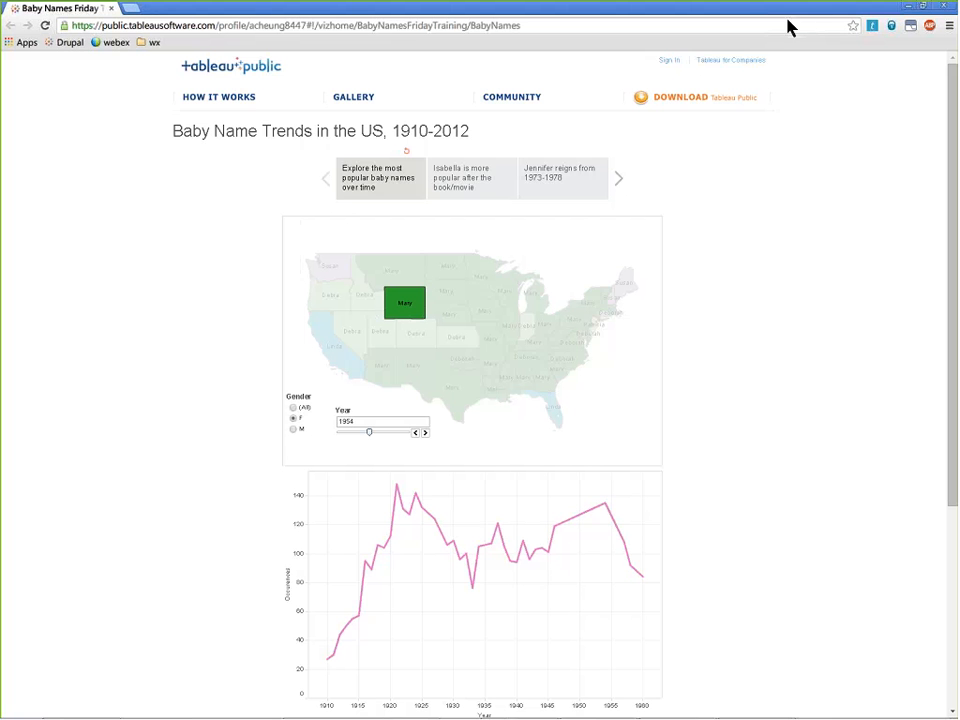
Restore the browser to a smaller window, move it aside, and switch to the TopBabyNamesbyState.csv workbook in Excel, maximized.
{"action": "left_click_drag", "start_coordinate": [743, 8], "coordinate": [743, 58]}
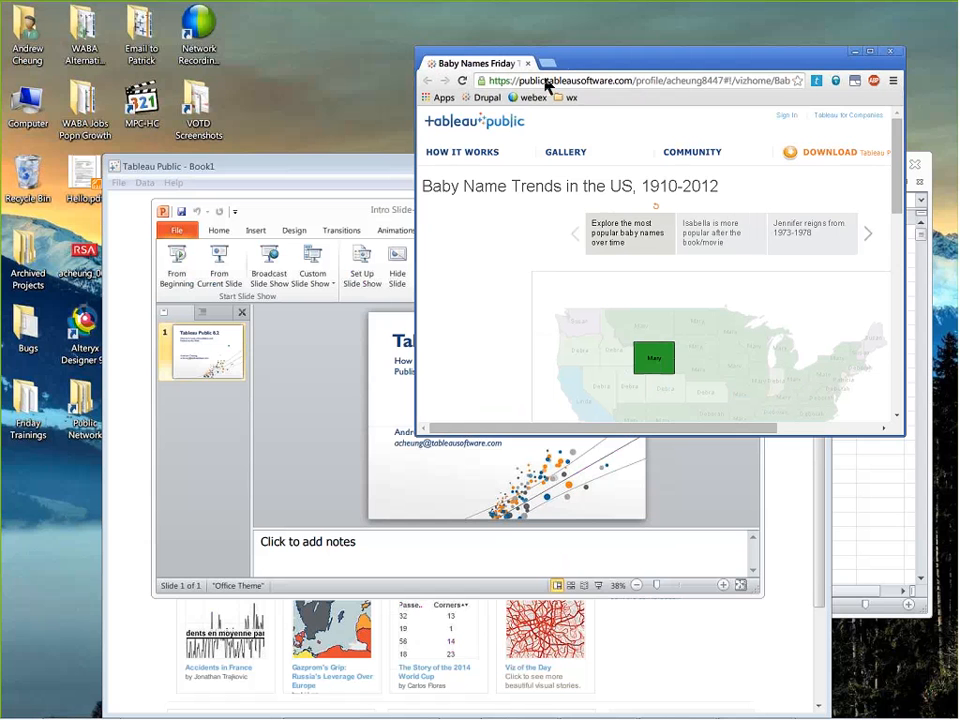
{"action": "left_click_drag", "start_coordinate": [588, 61], "coordinate": [402, 74]}
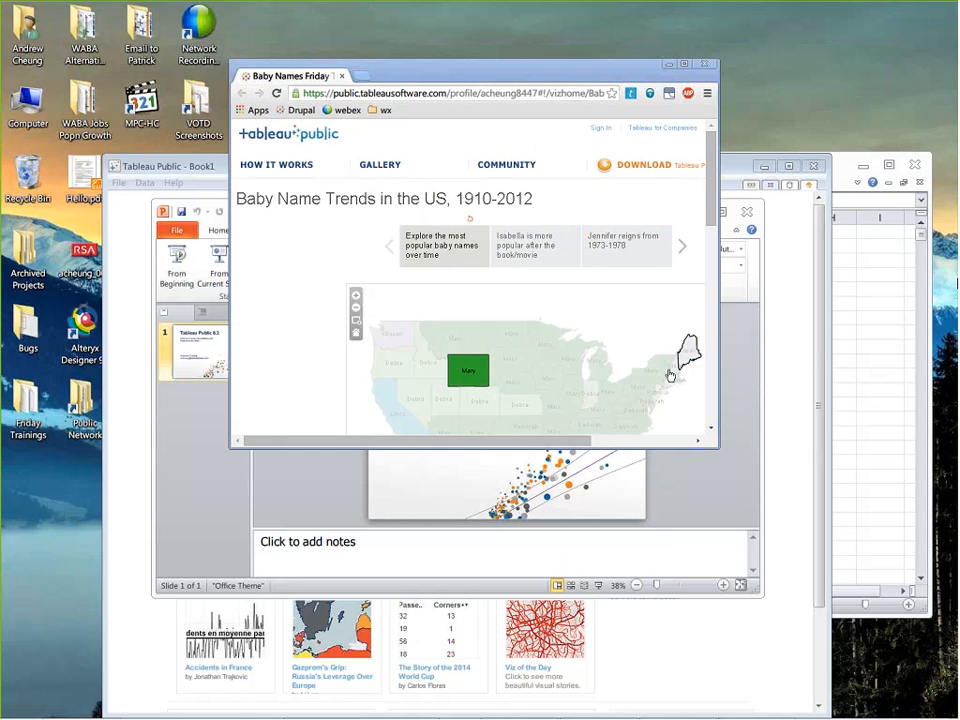
{"action": "left_click", "coordinate": [861, 351]}
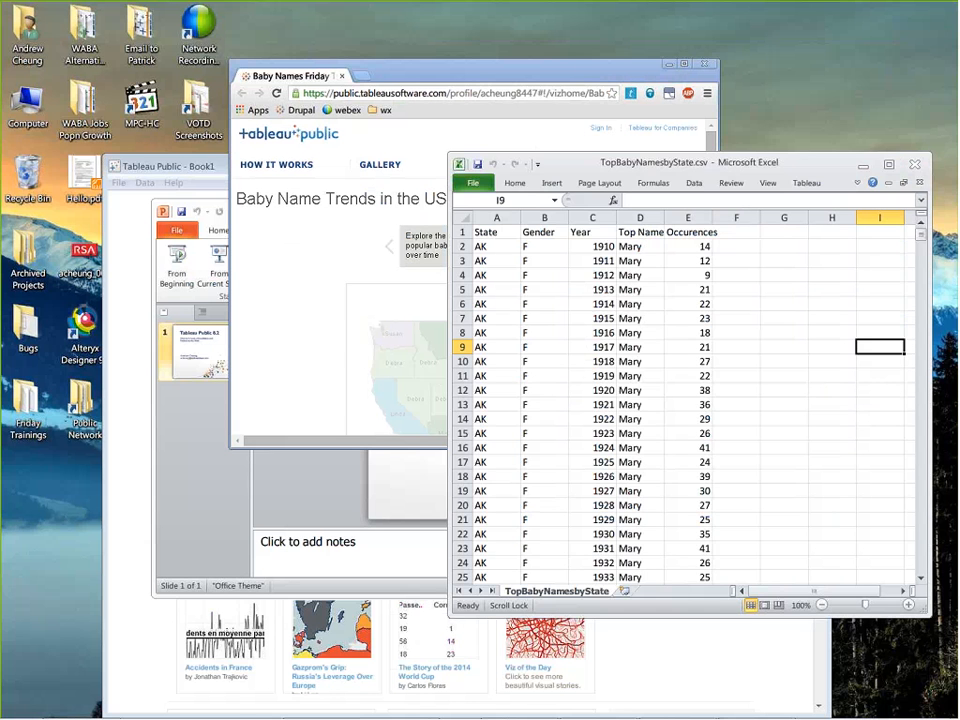
{"action": "double_click", "coordinate": [724, 171]}
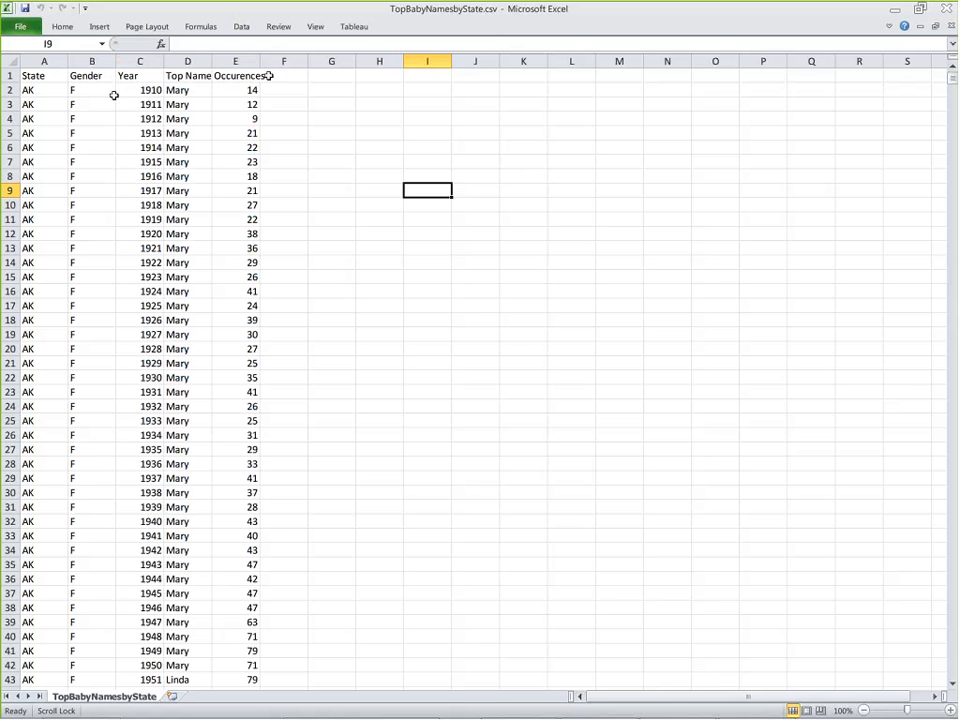
Review the State, Gender, Year, Top Name and Occurences column headers in row 1.
{"action": "left_click", "coordinate": [60, 81]}
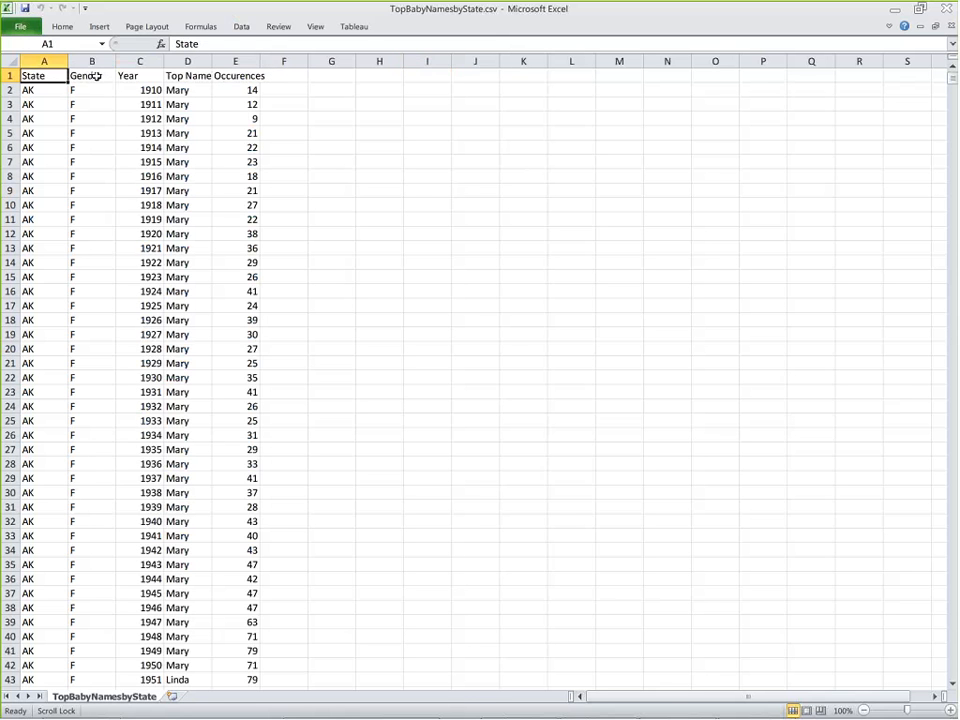
{"action": "left_click", "coordinate": [95, 76]}
{"action": "left_click", "coordinate": [130, 76]}
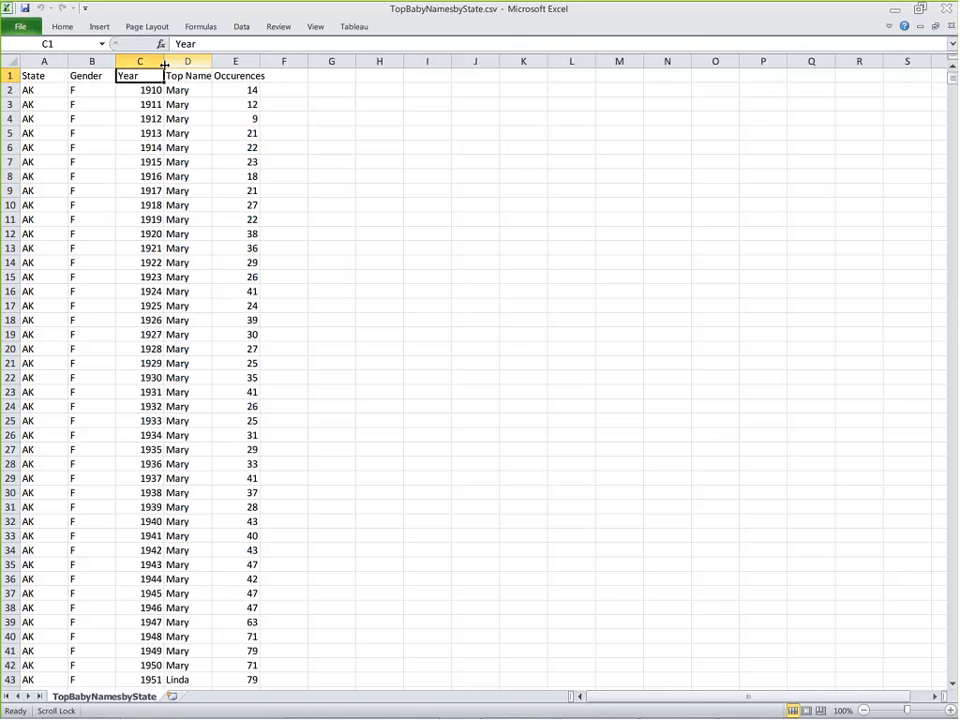
{"action": "left_click", "coordinate": [208, 76]}
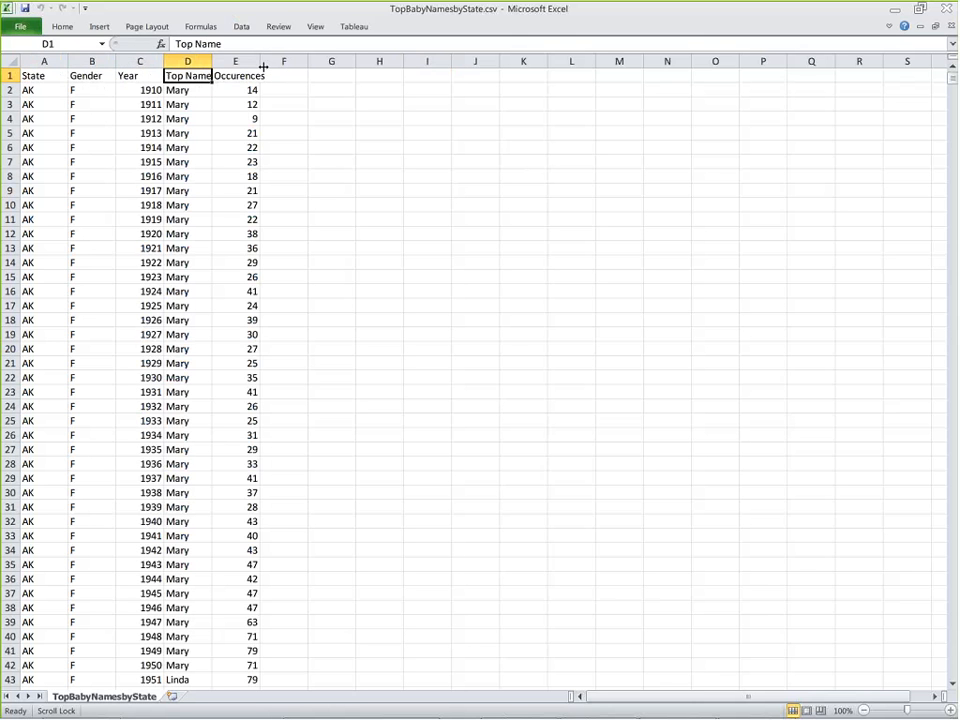
{"action": "left_click", "coordinate": [246, 75]}
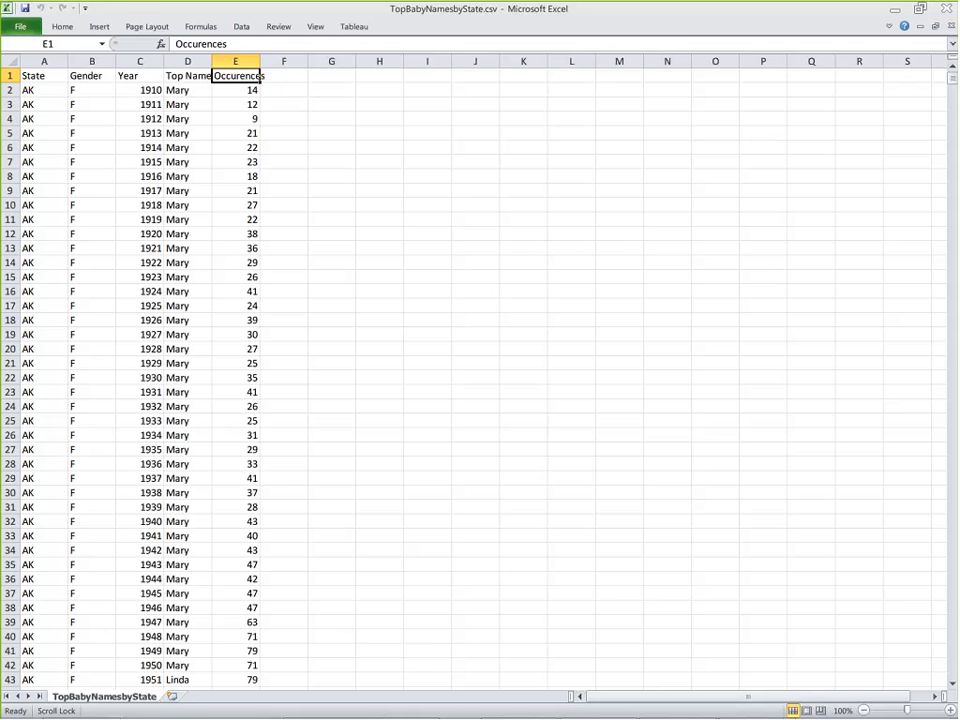
Restore the workbook to a smaller window over the browser and move the Tableau Public window lower behind it, leaving the workbook's first rows in view.
{"action": "left_click_drag", "start_coordinate": [677, 9], "coordinate": [666, 77]}
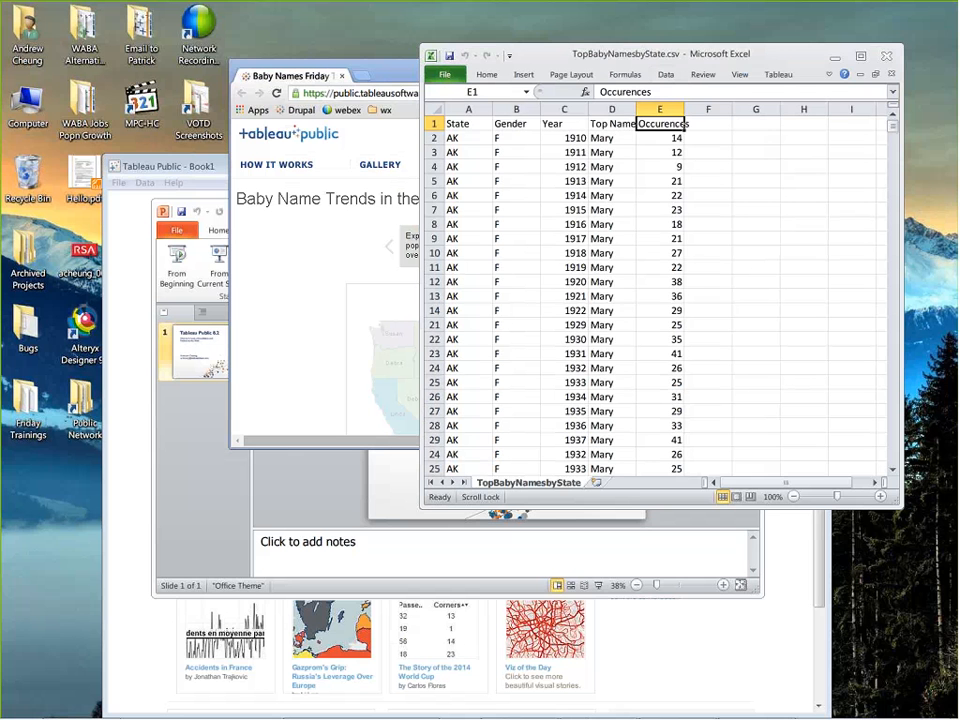
{"action": "scroll", "coordinate": [799, 240], "scroll_direction": "down", "scroll_amount": 10}
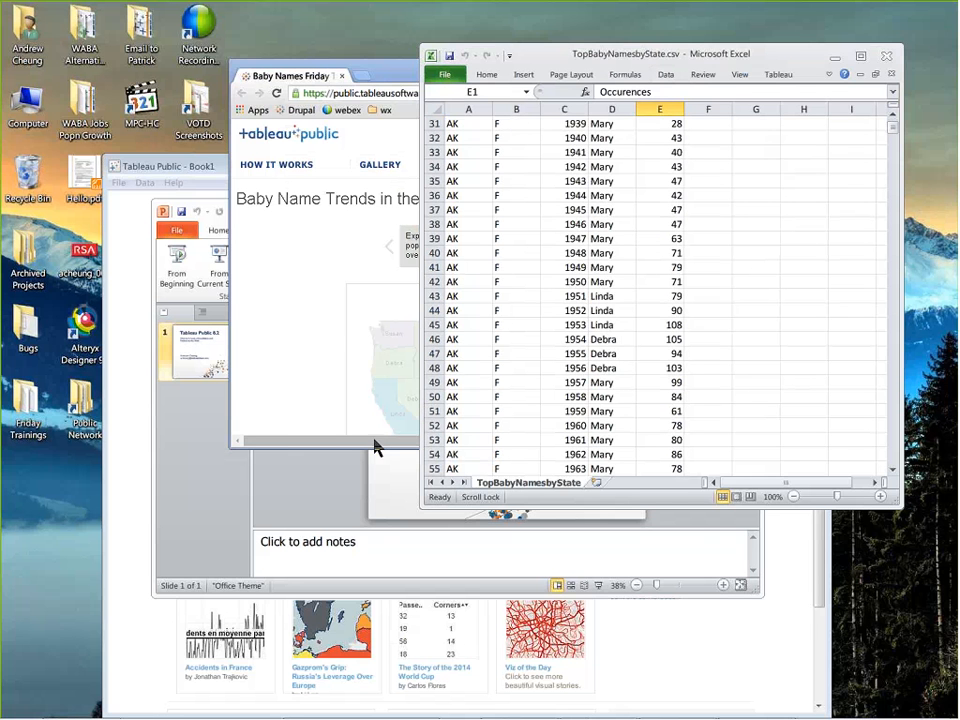
{"action": "left_click", "coordinate": [735, 640]}
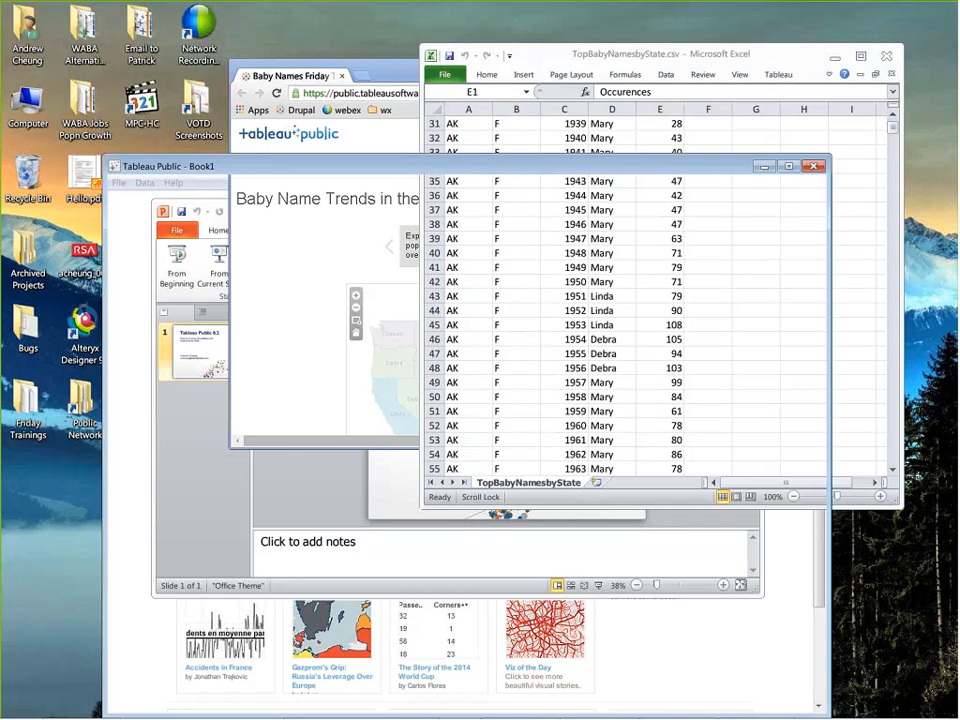
{"action": "left_click_drag", "start_coordinate": [602, 160], "coordinate": [626, 272]}
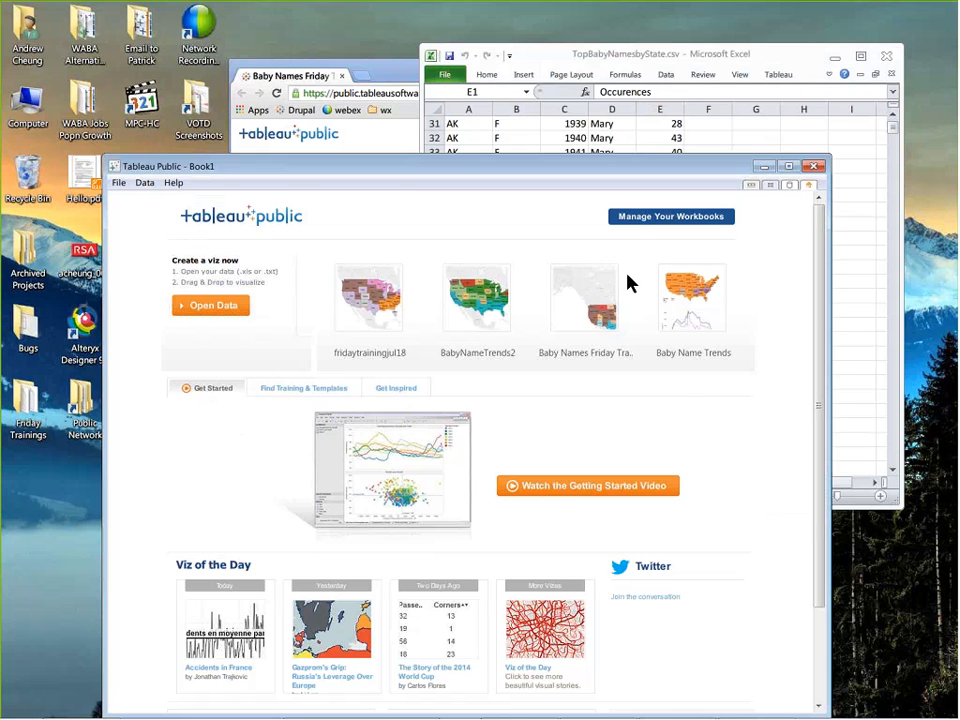
{"action": "left_click", "coordinate": [715, 215]}
{"action": "scroll", "coordinate": [755, 350], "scroll_direction": "up", "scroll_amount": 10}
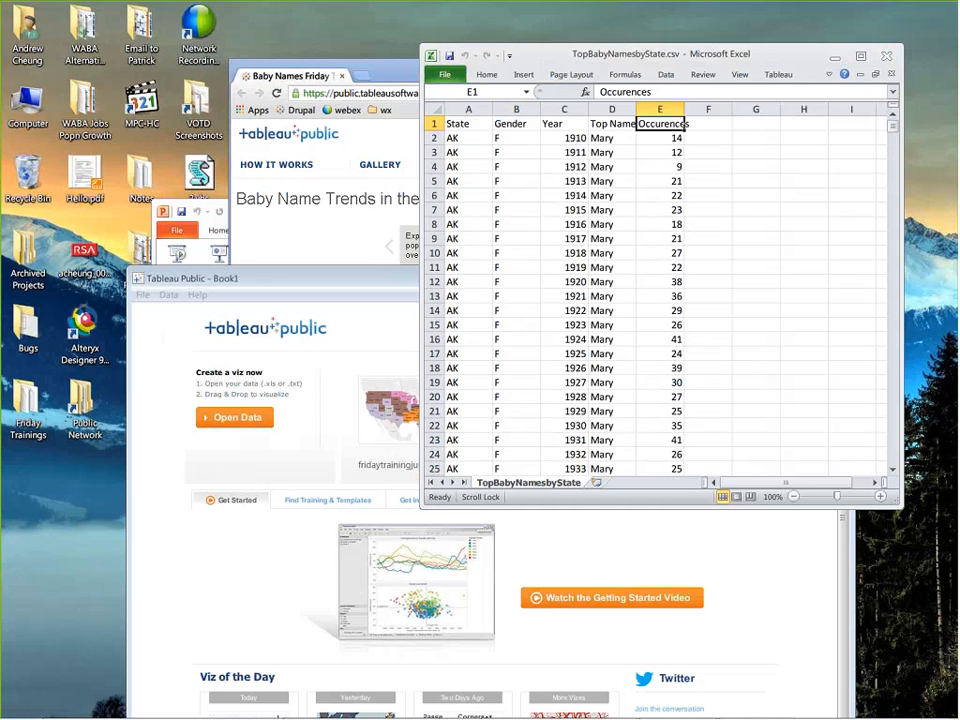
Reposition the Tableau Public window partly beneath the Excel window and select cell B4 in the workbook.
{"action": "left_click", "coordinate": [257, 284]}
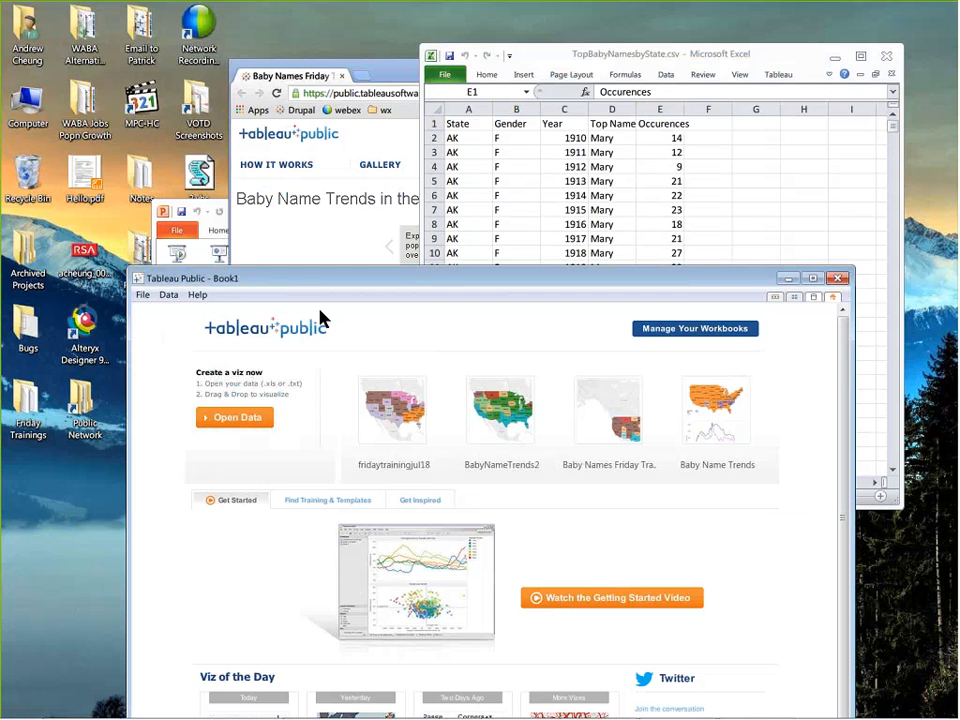
{"action": "left_click_drag", "start_coordinate": [257, 284], "coordinate": [233, 360]}
{"action": "left_click", "coordinate": [176, 371]}
{"action": "left_click", "coordinate": [308, 362]}
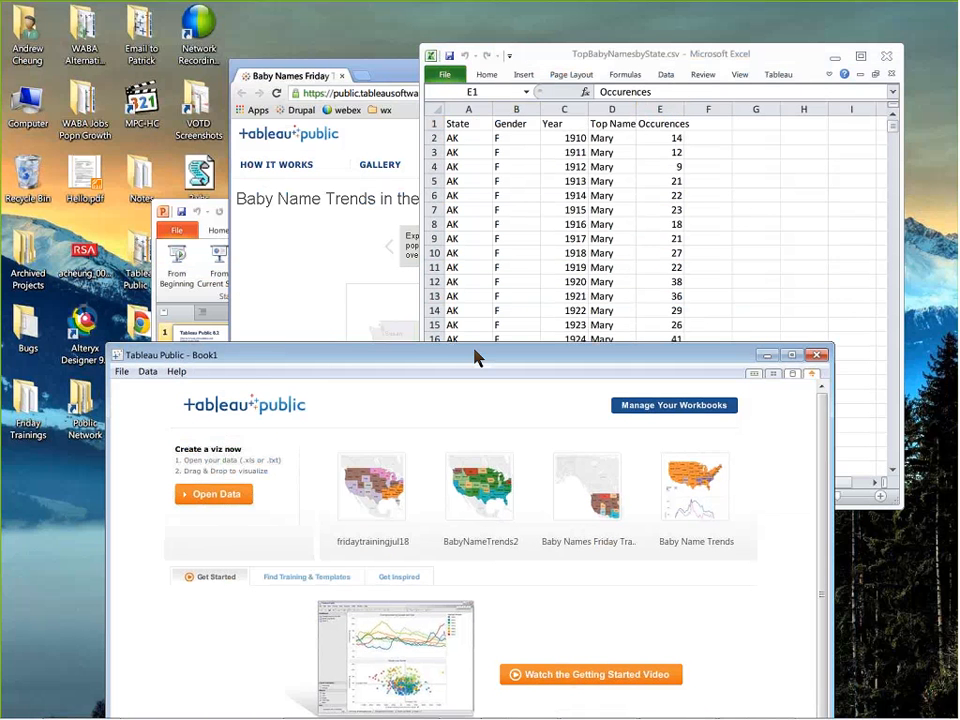
{"action": "left_click_drag", "start_coordinate": [474, 350], "coordinate": [565, 351]}
{"action": "left_click", "coordinate": [497, 146]}
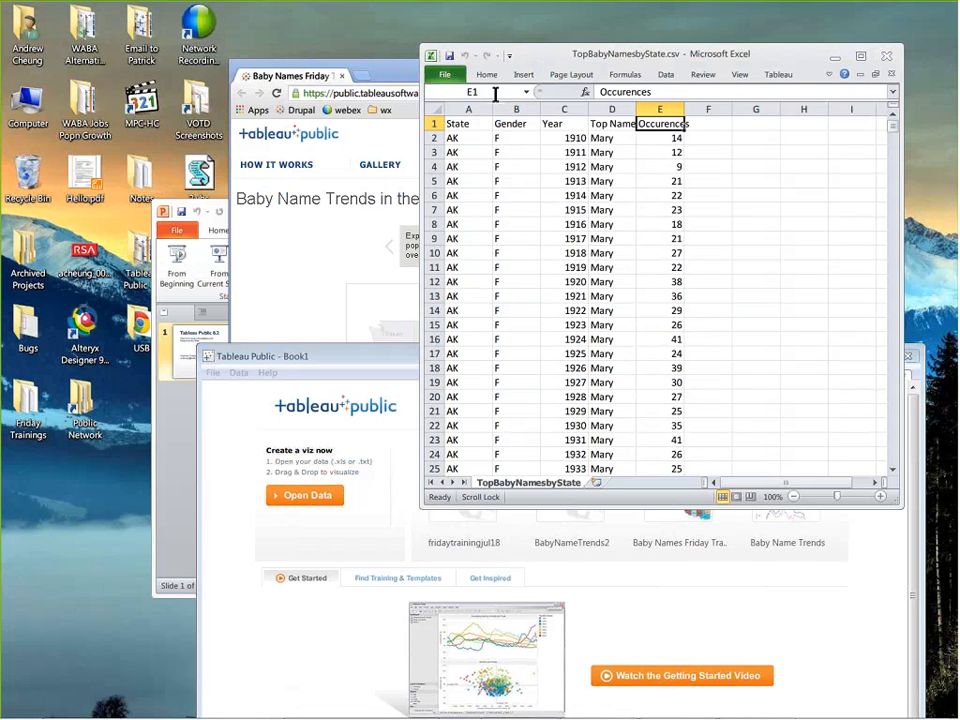
{"action": "left_click", "coordinate": [520, 168]}
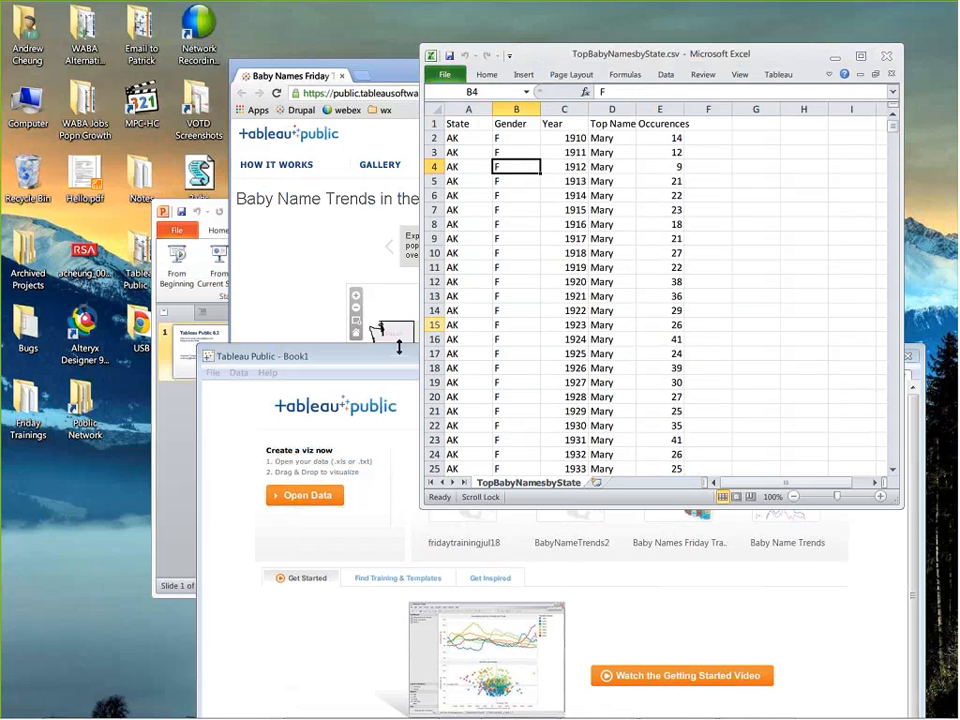
Switch to Tableau Public and maximize its window.
{"action": "left_click", "coordinate": [397, 378]}
{"action": "left_click_drag", "start_coordinate": [398, 358], "coordinate": [331, 110]}
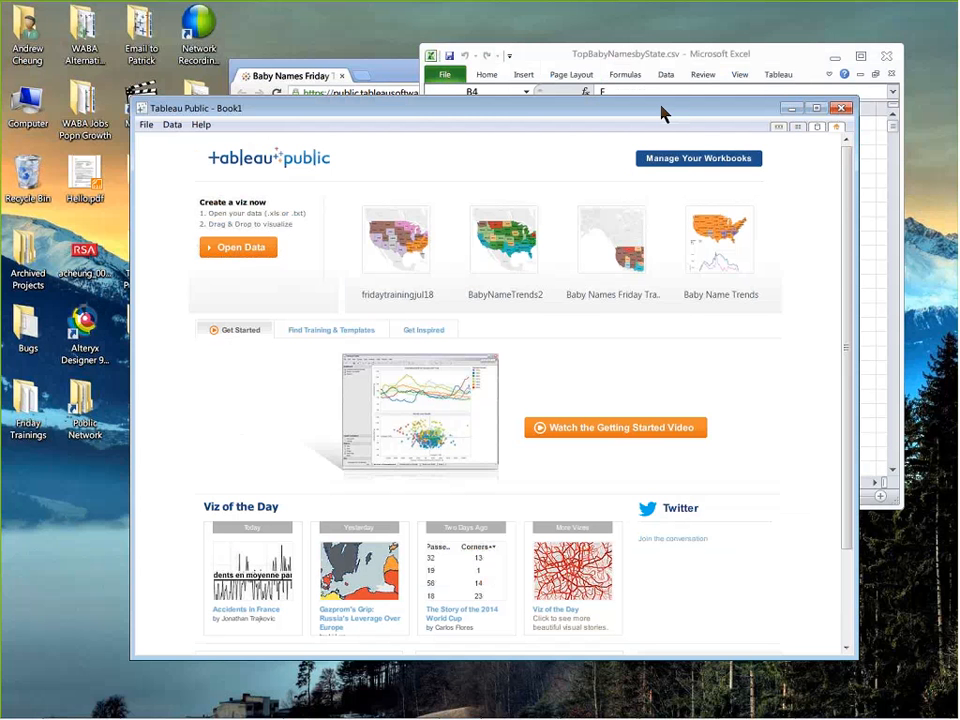
{"action": "left_click", "coordinate": [823, 113]}
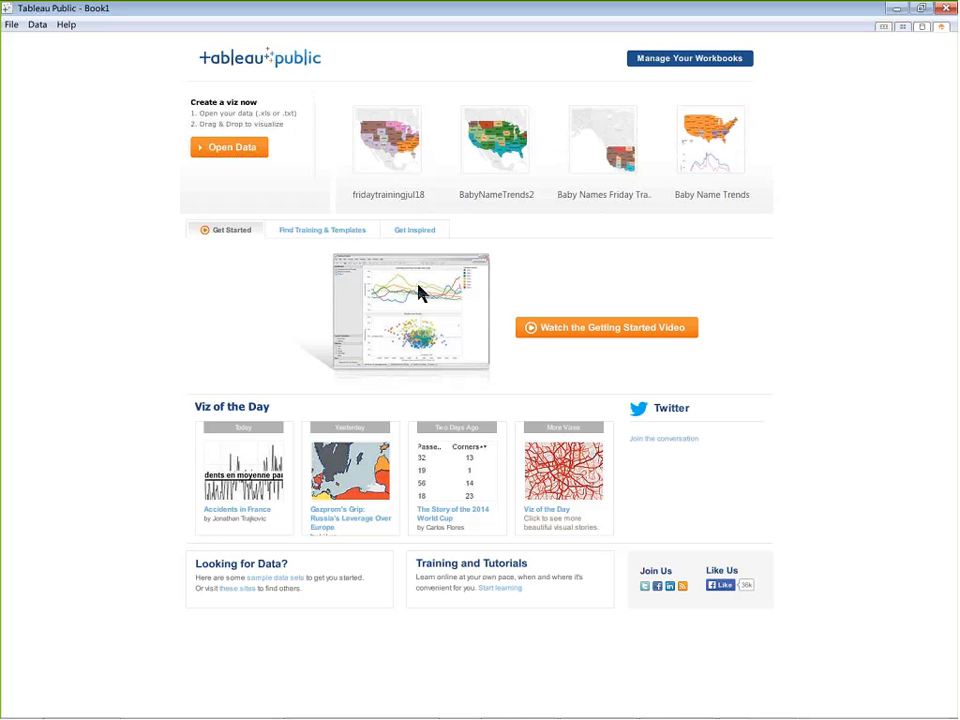
Look through the Find Training & Templates and Get Inspired sections of the start page.
{"action": "left_click", "coordinate": [346, 233]}
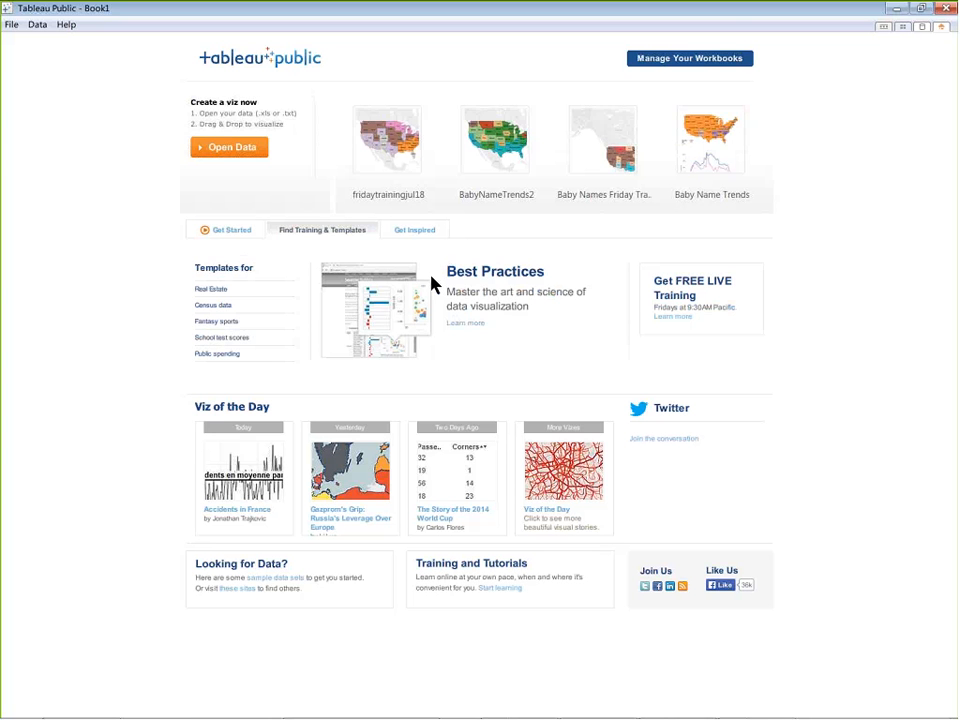
{"action": "left_click", "coordinate": [405, 232]}
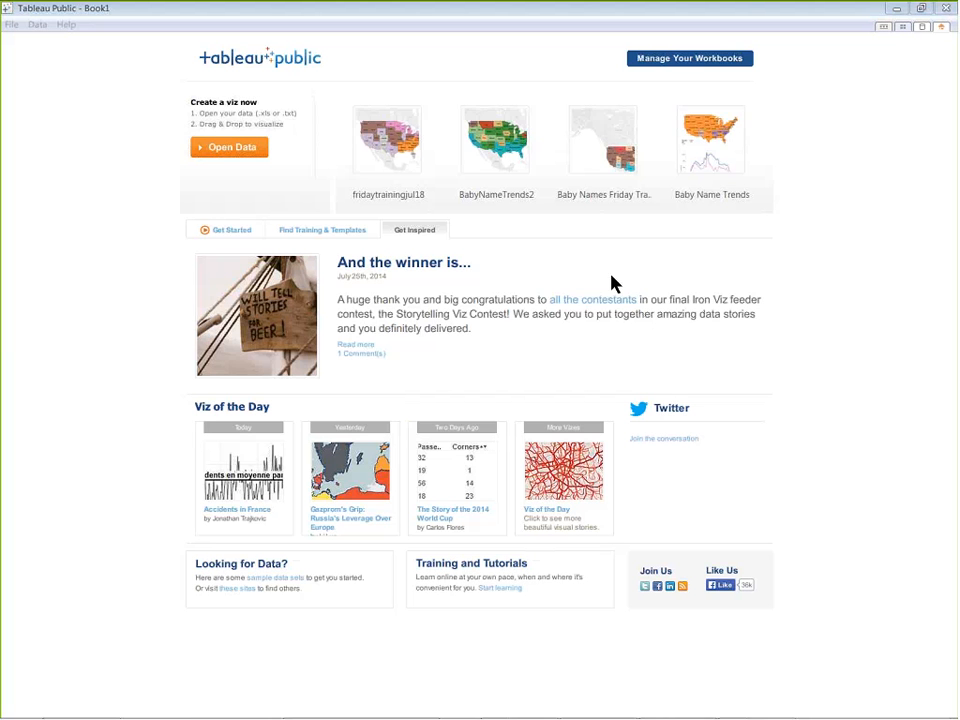
{"action": "left_click", "coordinate": [146, 181]}
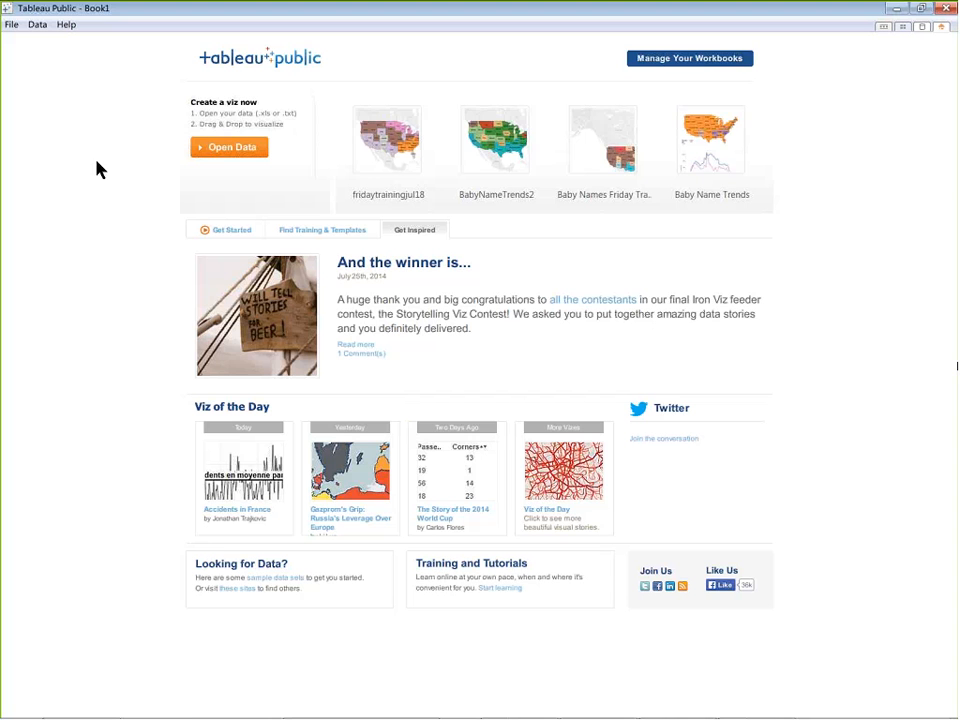
Start a new data connection and review the file and server source types available for it.
{"action": "left_click", "coordinate": [224, 151]}
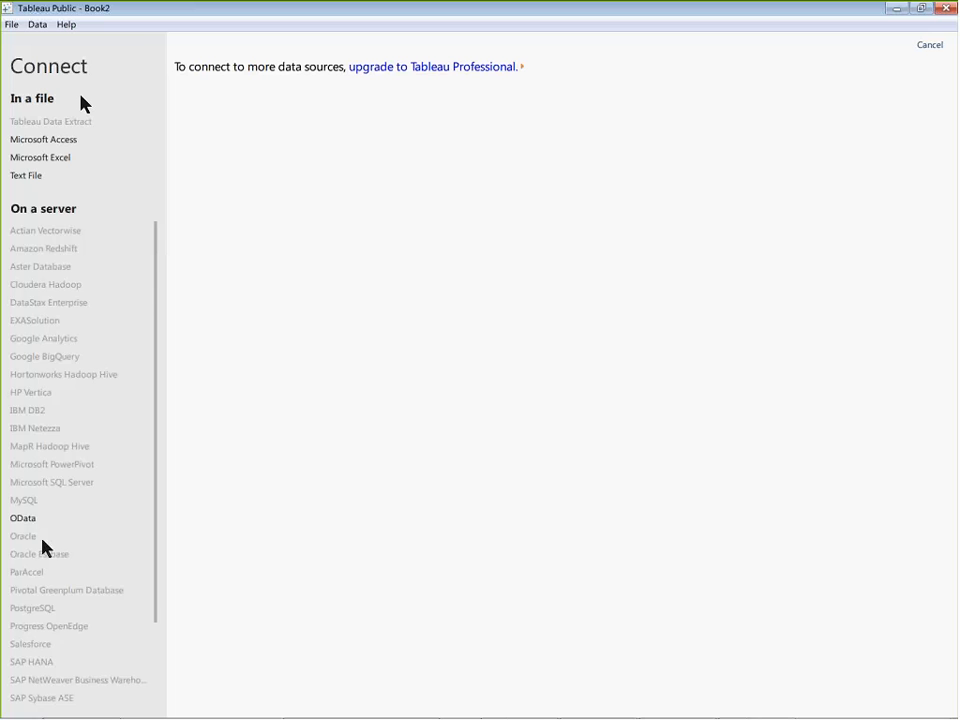
{"action": "scroll", "coordinate": [114, 574], "scroll_direction": "down", "scroll_amount": 2}
{"action": "scroll", "coordinate": [155, 605], "scroll_direction": "up", "scroll_amount": 3}
{"action": "scroll", "coordinate": [113, 490], "scroll_direction": "down", "scroll_amount": 2}
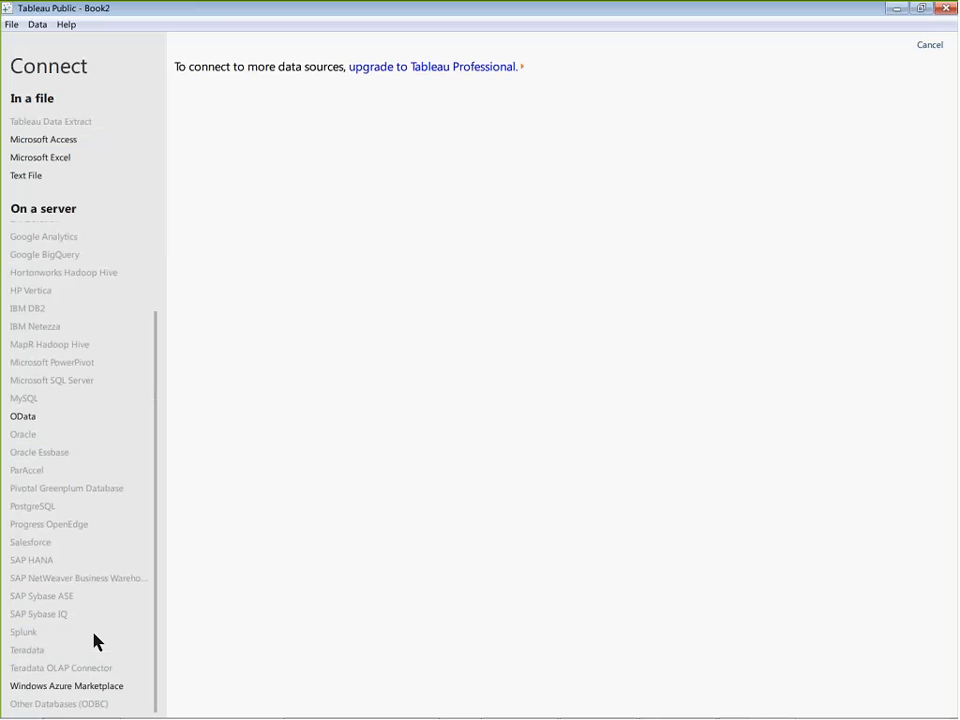
{"action": "scroll", "coordinate": [110, 630], "scroll_direction": "up", "scroll_amount": 2}
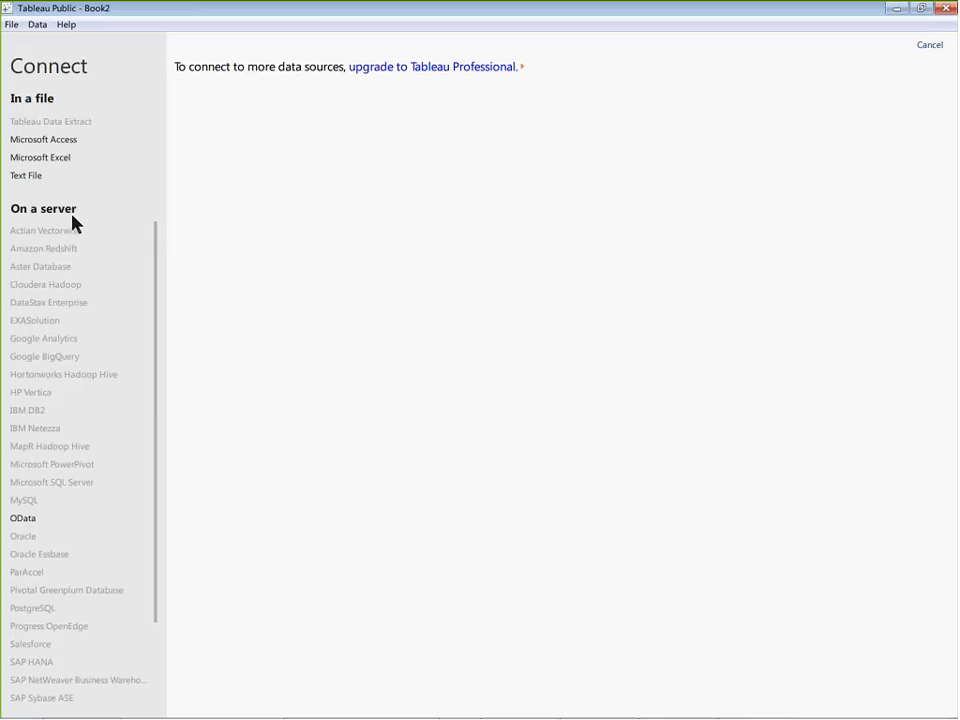
Restore the Tableau Public window, bring the Excel workbook forward to view the source data, and return to Tableau Public maximized.
{"action": "scroll", "coordinate": [68, 645], "scroll_direction": "down", "scroll_amount": 2}
{"action": "scroll", "coordinate": [92, 665], "scroll_direction": "up", "scroll_amount": 2}
{"action": "left_click", "coordinate": [921, 8]}
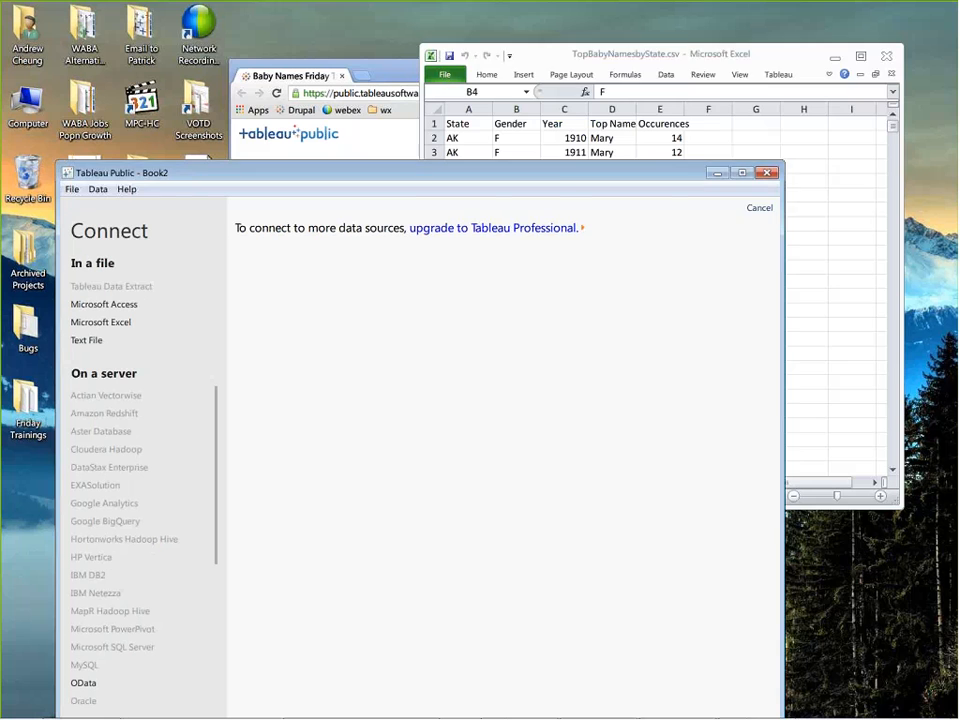
{"action": "left_click", "coordinate": [686, 48]}
{"action": "left_click_drag", "start_coordinate": [678, 58], "coordinate": [656, 58]}
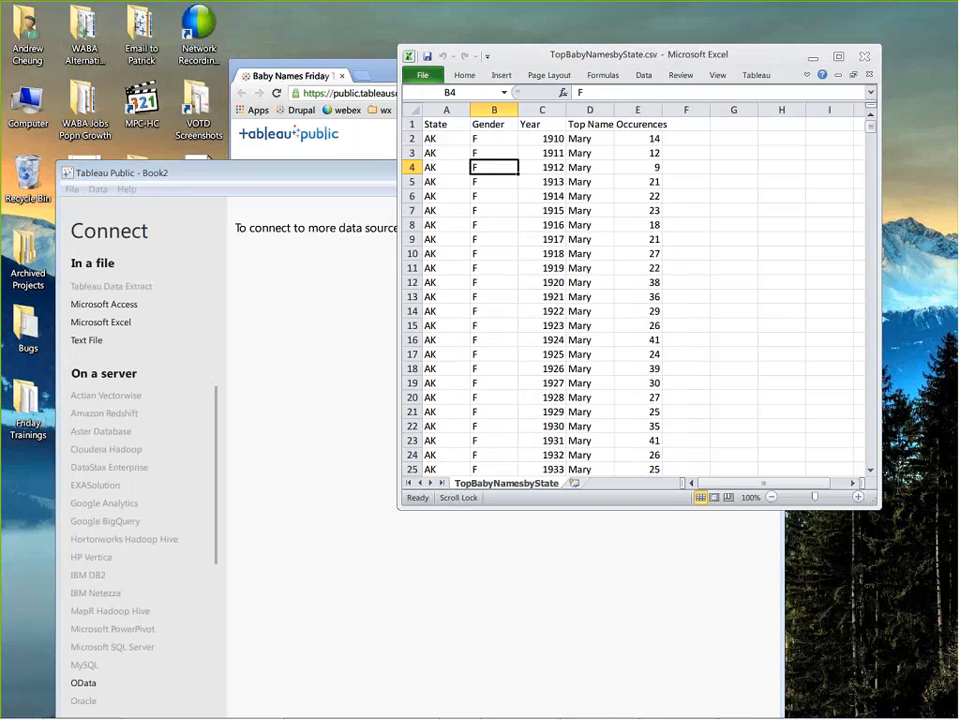
{"action": "left_click", "coordinate": [350, 175]}
{"action": "double_click", "coordinate": [354, 172]}
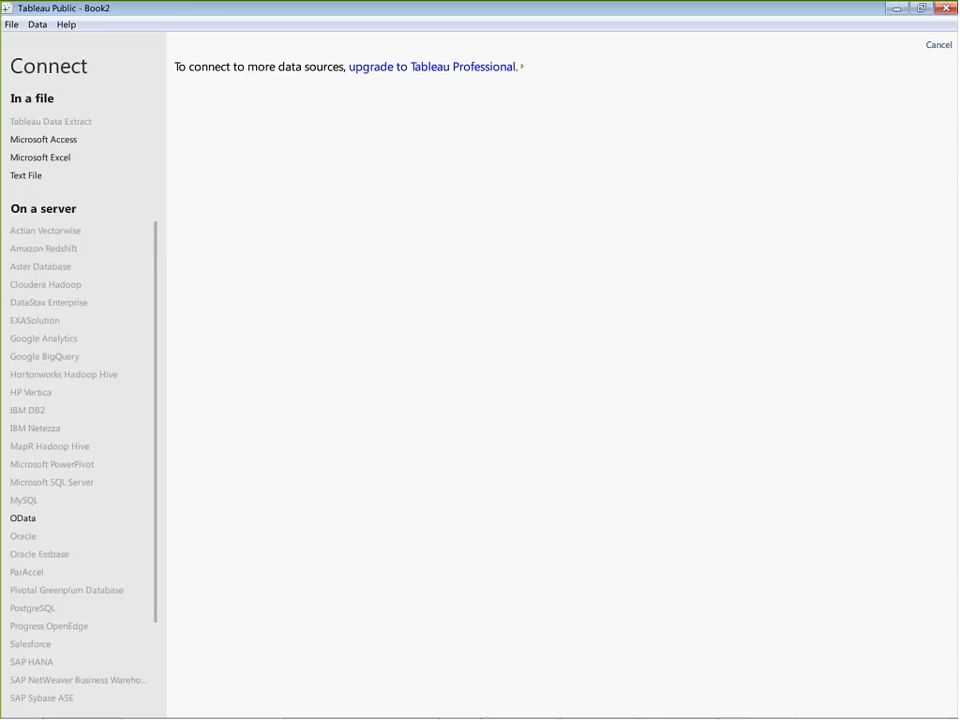
Connect to the text file TopBabyNamesbyState.csv in the Friday Trainings folder.
{"action": "left_click", "coordinate": [27, 178]}
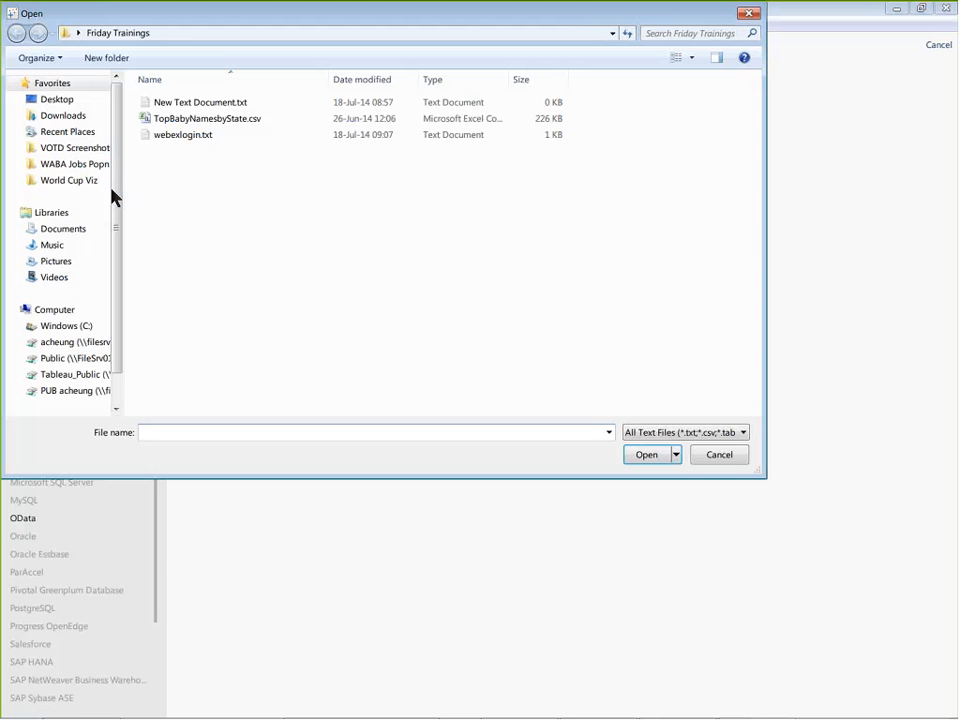
{"action": "left_click", "coordinate": [228, 121]}
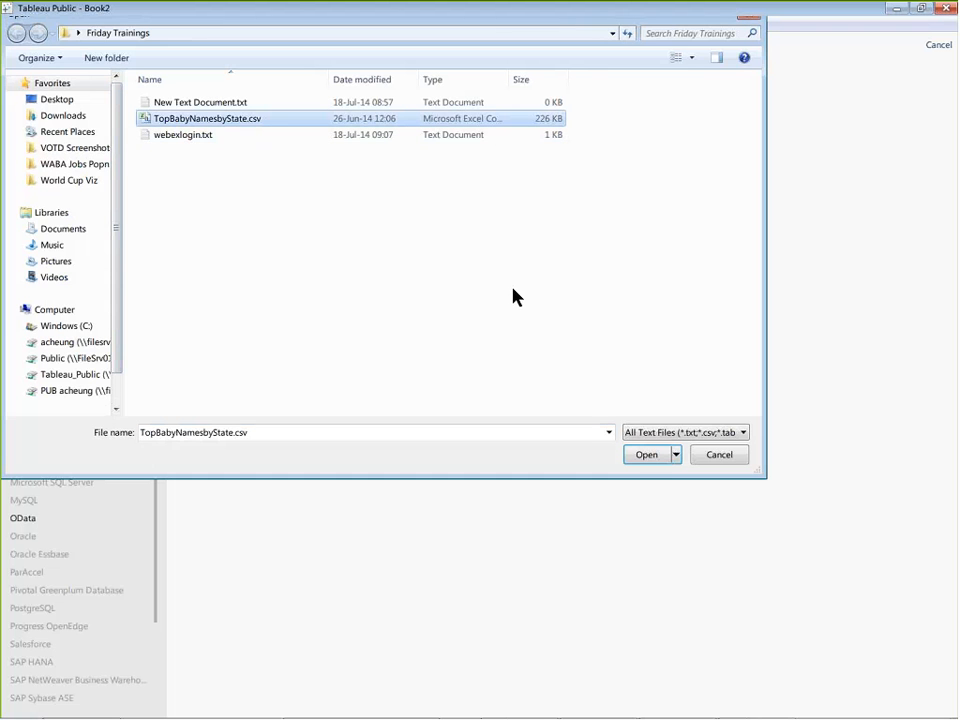
{"action": "left_click", "coordinate": [640, 457]}
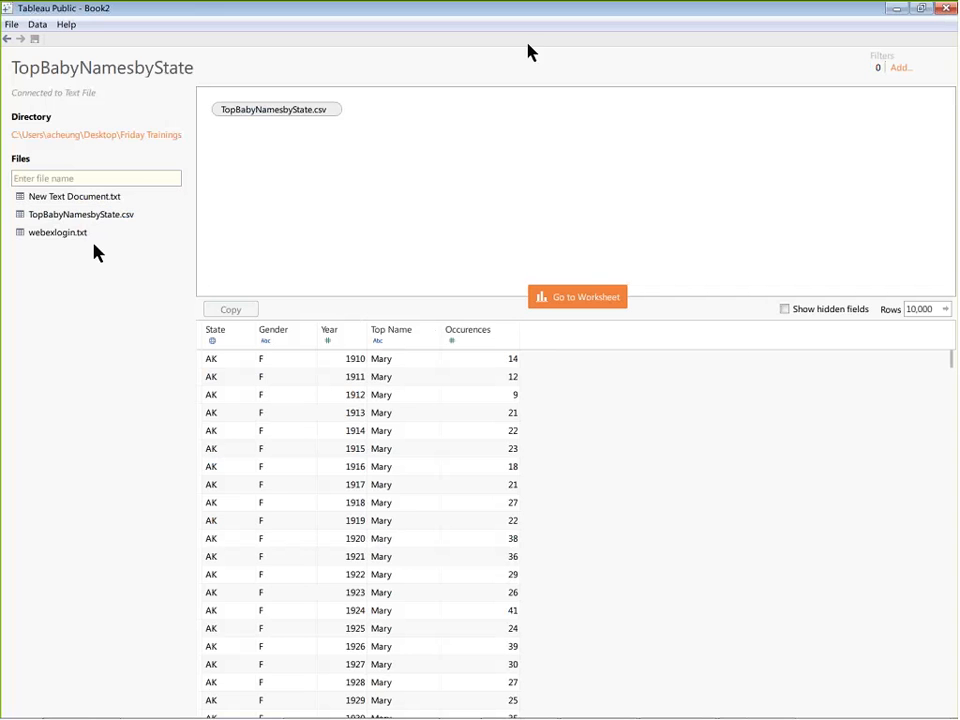
Add two blank worksheets to the baby names workbook in Excel and return to Tableau Public with its window maximized.
{"action": "left_click", "coordinate": [922, 8]}
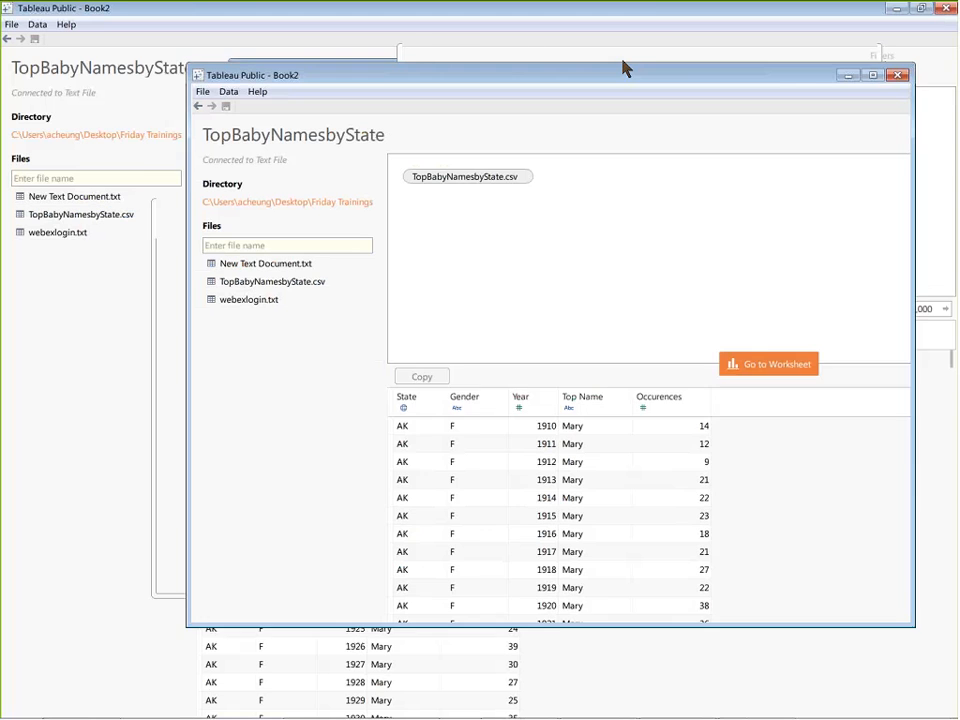
{"action": "left_click", "coordinate": [623, 58]}
{"action": "left_click", "coordinate": [574, 483]}
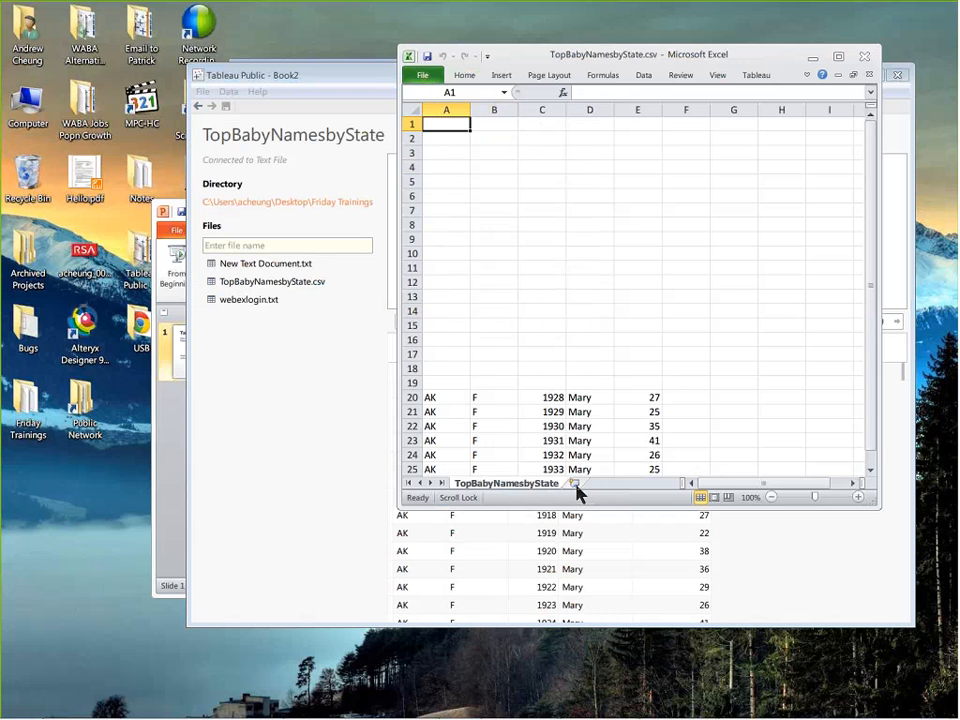
{"action": "left_click", "coordinate": [616, 483]}
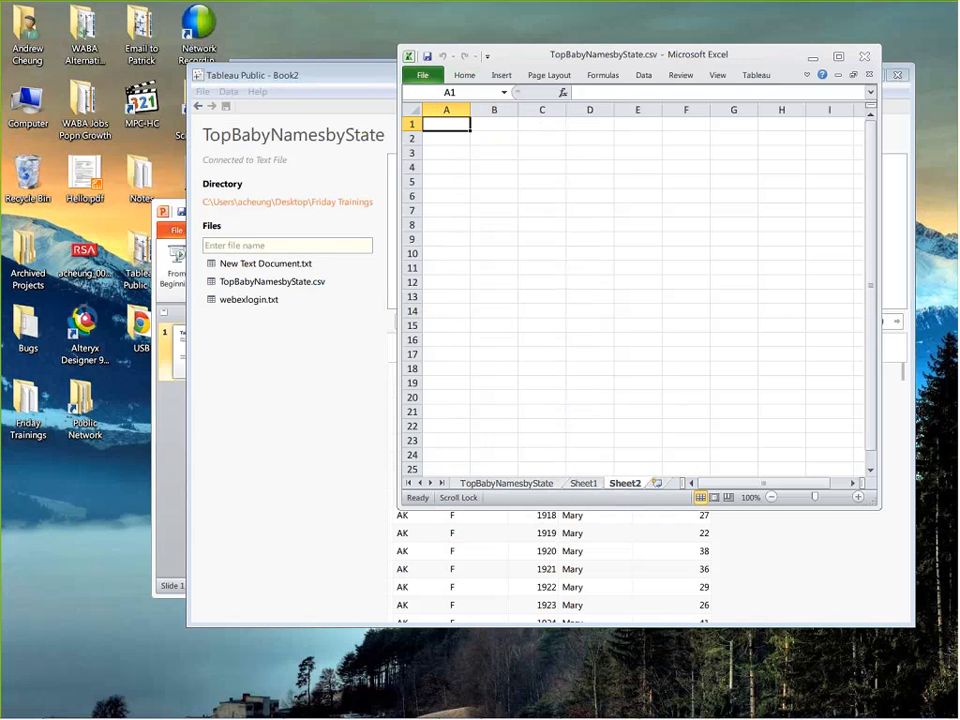
{"action": "left_click", "coordinate": [341, 427]}
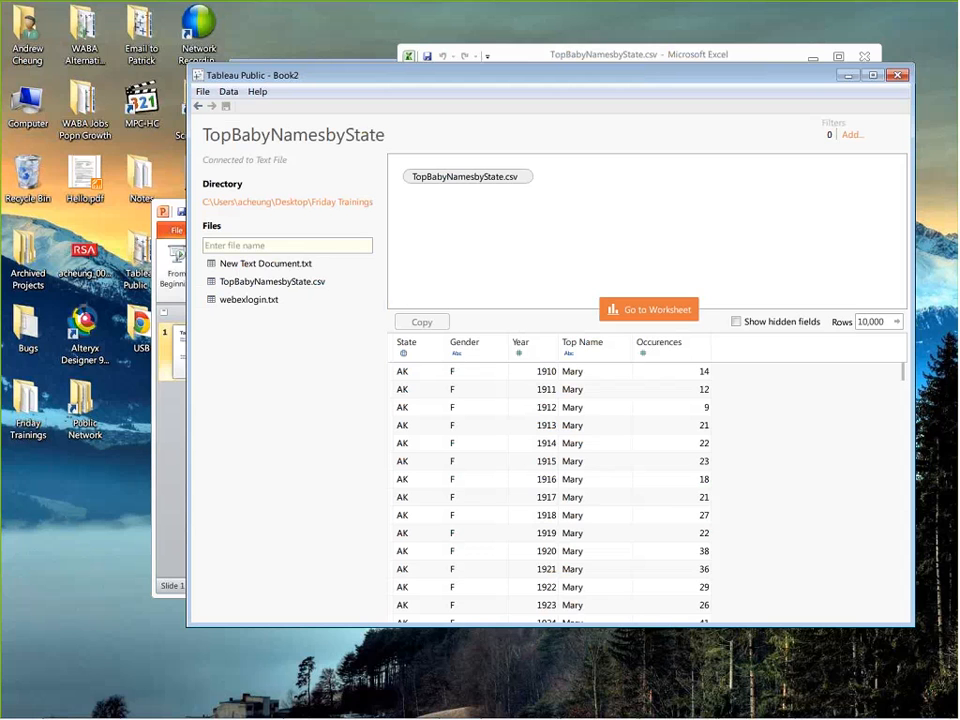
{"action": "double_click", "coordinate": [529, 75]}
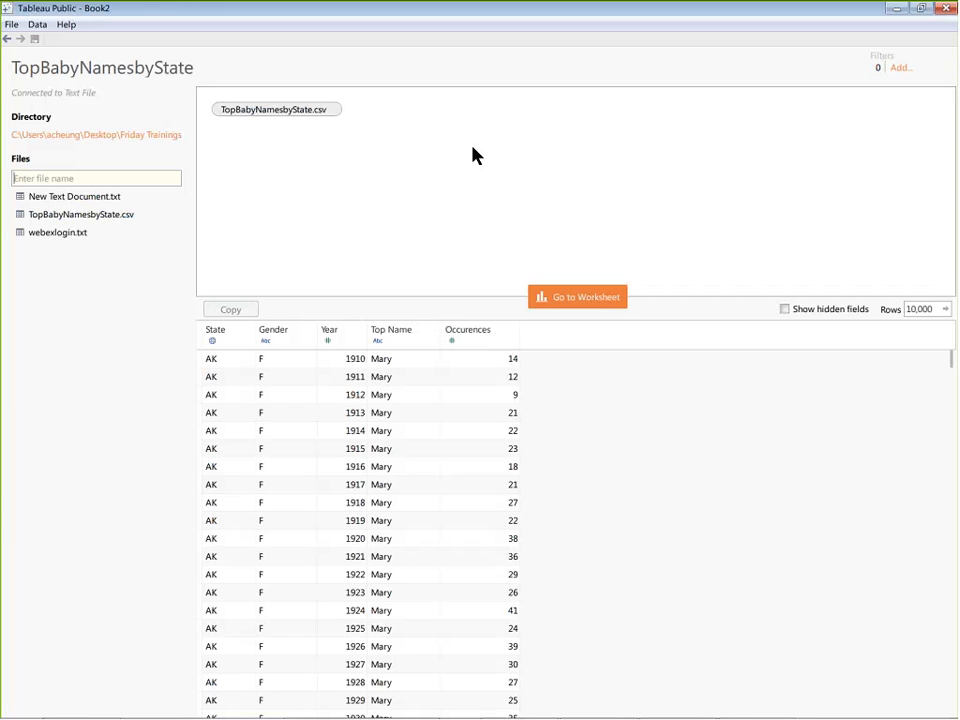
Examine the imported rows and the State, Gender, Year, Top Name and Occurences columns in the data preview.
{"action": "left_click", "coordinate": [118, 182]}
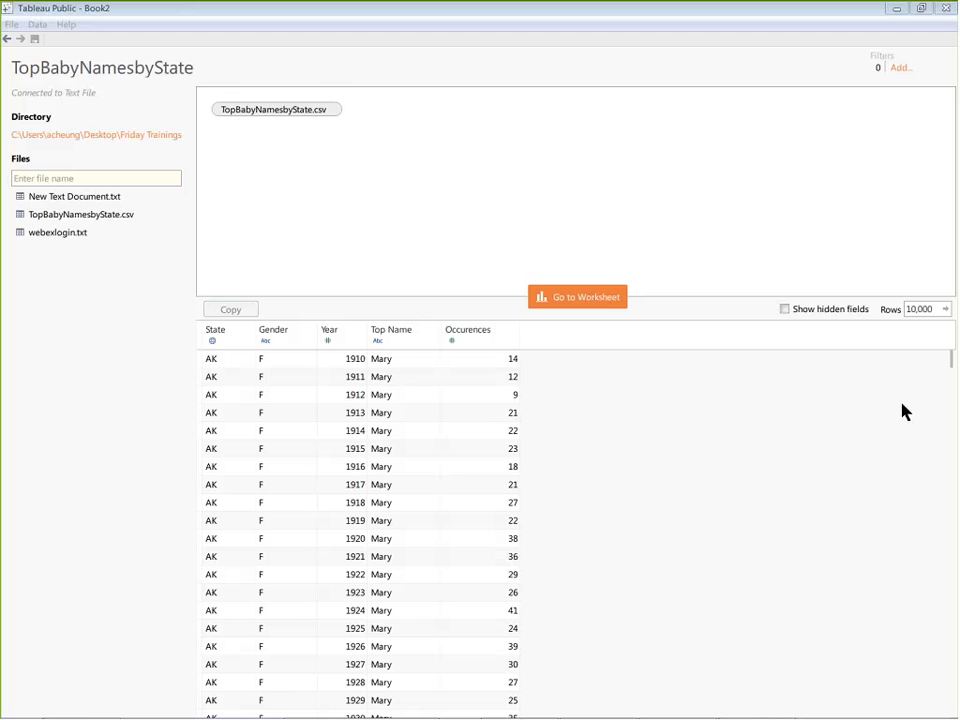
{"action": "left_click", "coordinate": [637, 216]}
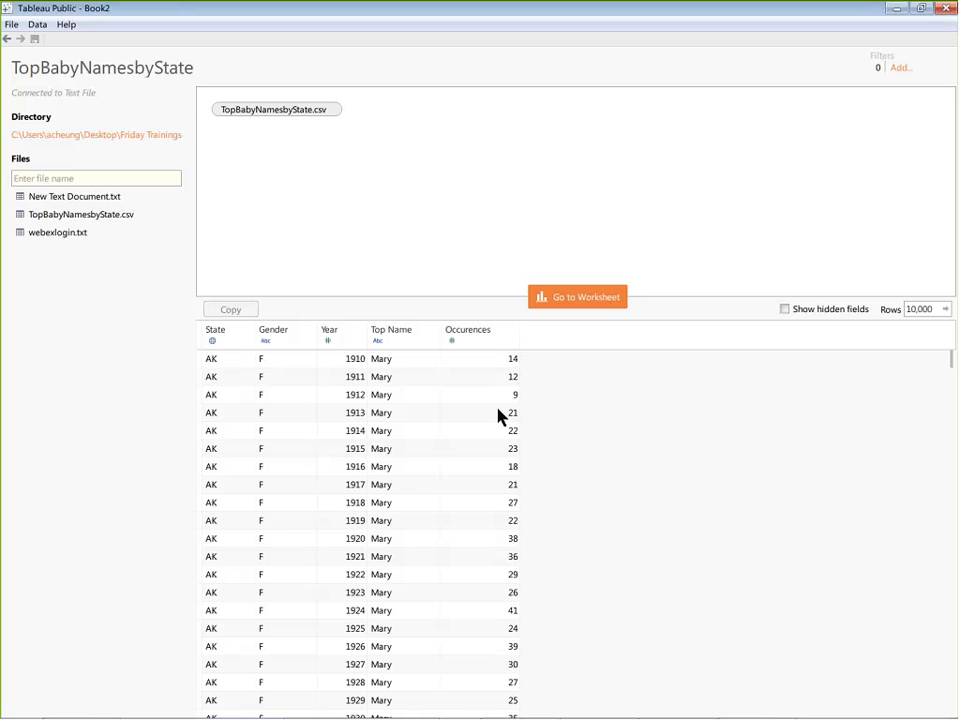
{"action": "scroll", "coordinate": [487, 408], "scroll_direction": "down", "scroll_amount": 3}
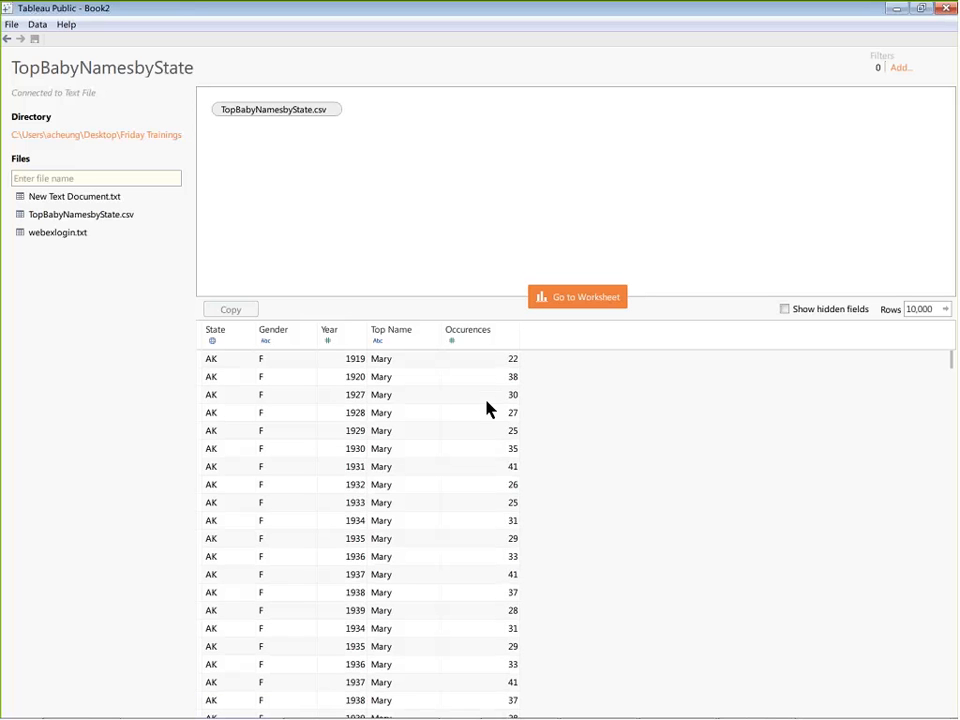
{"action": "scroll", "coordinate": [488, 420], "scroll_direction": "down", "scroll_amount": 1}
{"action": "scroll", "coordinate": [490, 446], "scroll_direction": "up", "scroll_amount": 4}
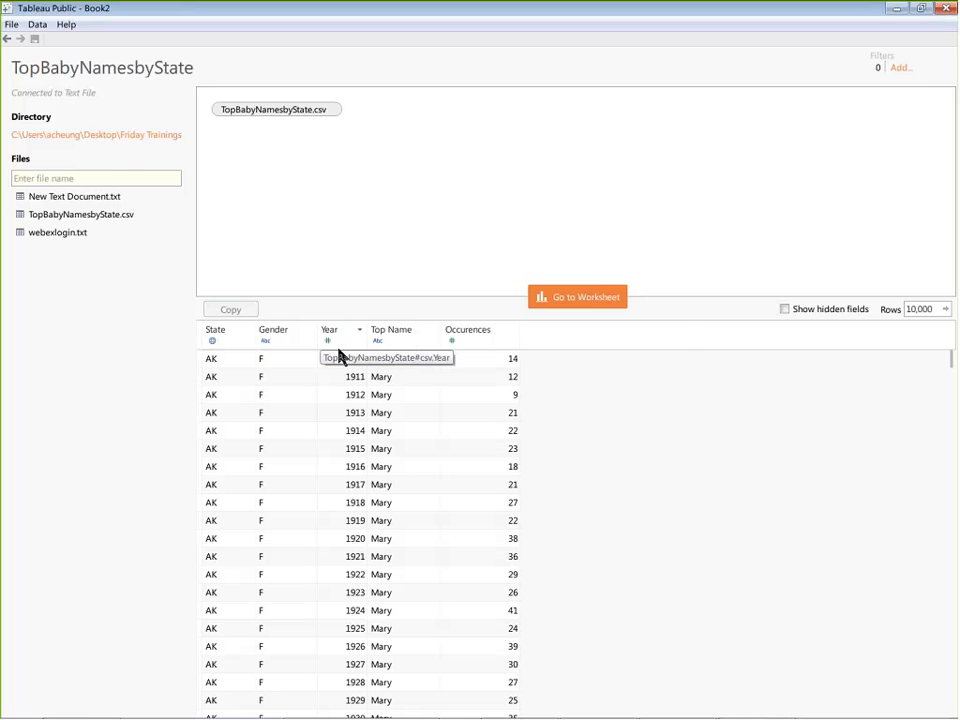
Go to the worksheet and slightly widen the pane listing the dimensions and measures.
{"action": "left_click", "coordinate": [586, 300]}
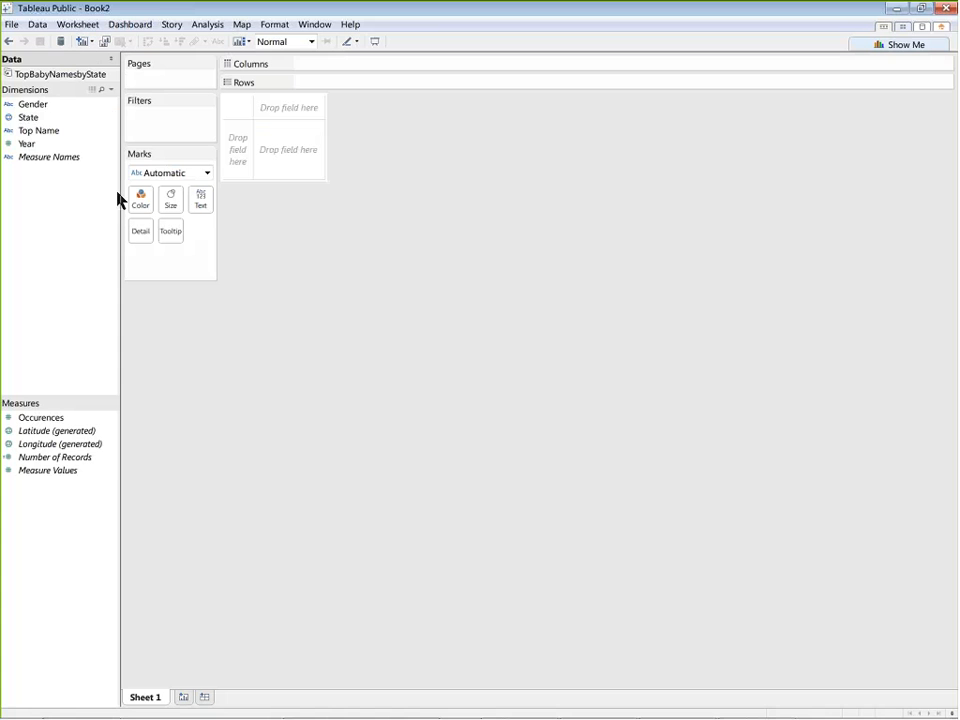
{"action": "left_click_drag", "start_coordinate": [120, 195], "coordinate": [129, 188]}
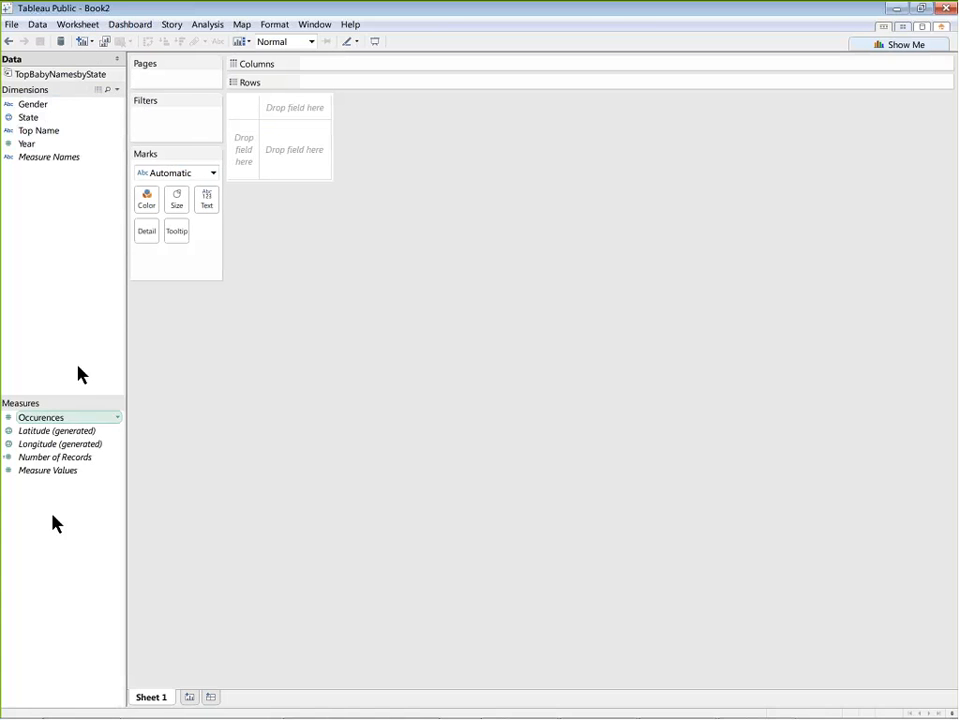
Revisit the data source page for TopBabyNamesbyState and return to Sheet 1.
{"action": "double_click", "coordinate": [70, 75]}
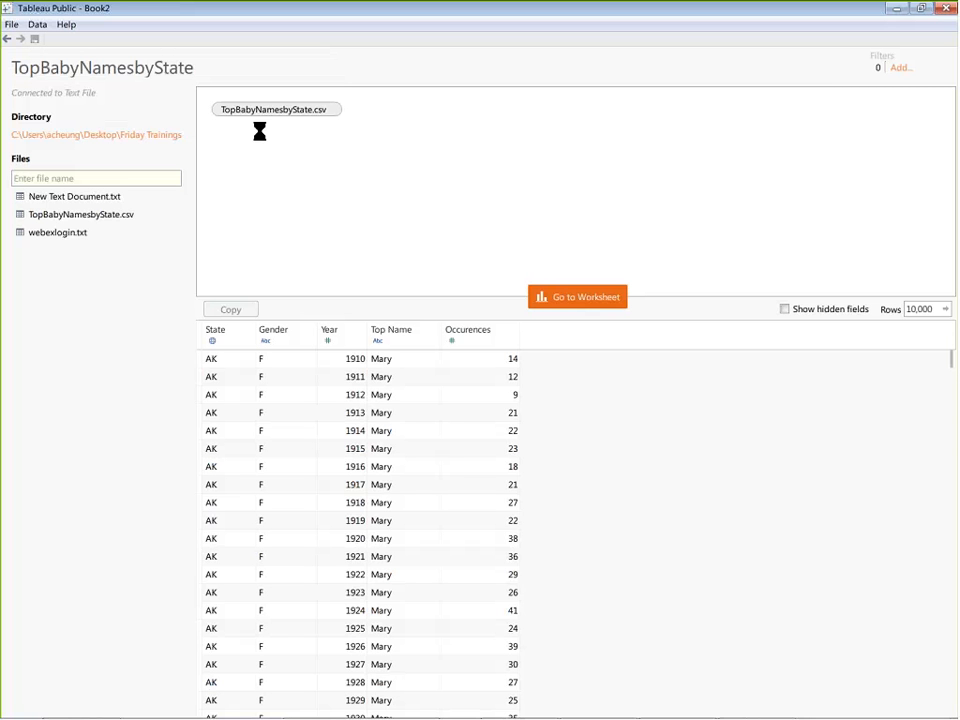
{"action": "left_click", "coordinate": [577, 297]}
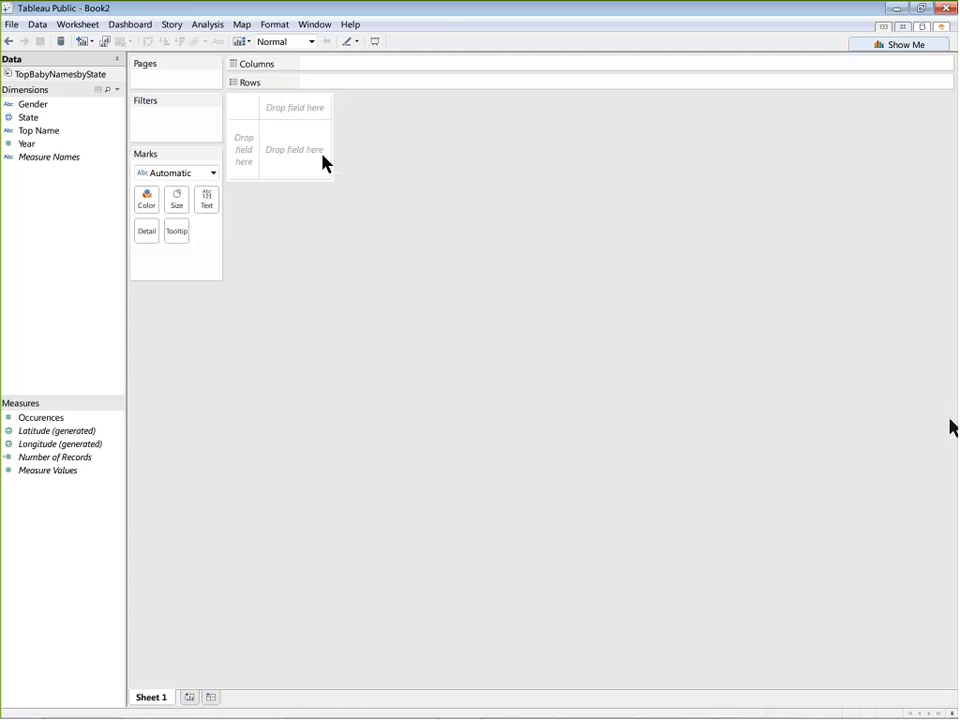
{"action": "left_click", "coordinate": [950, 419]}
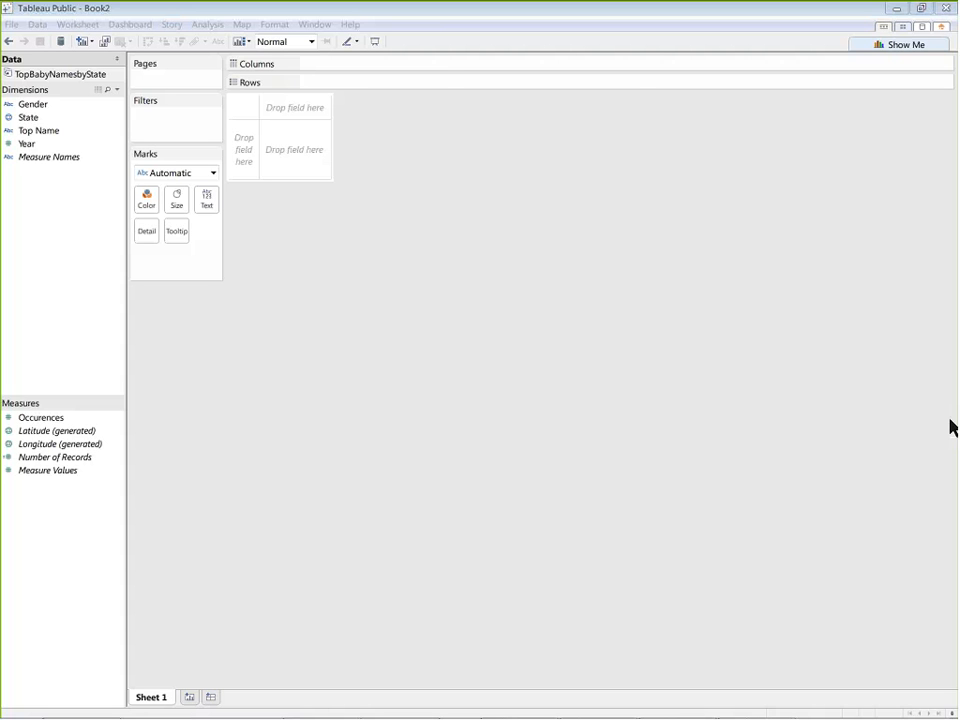
{"action": "left_click", "coordinate": [697, 470]}
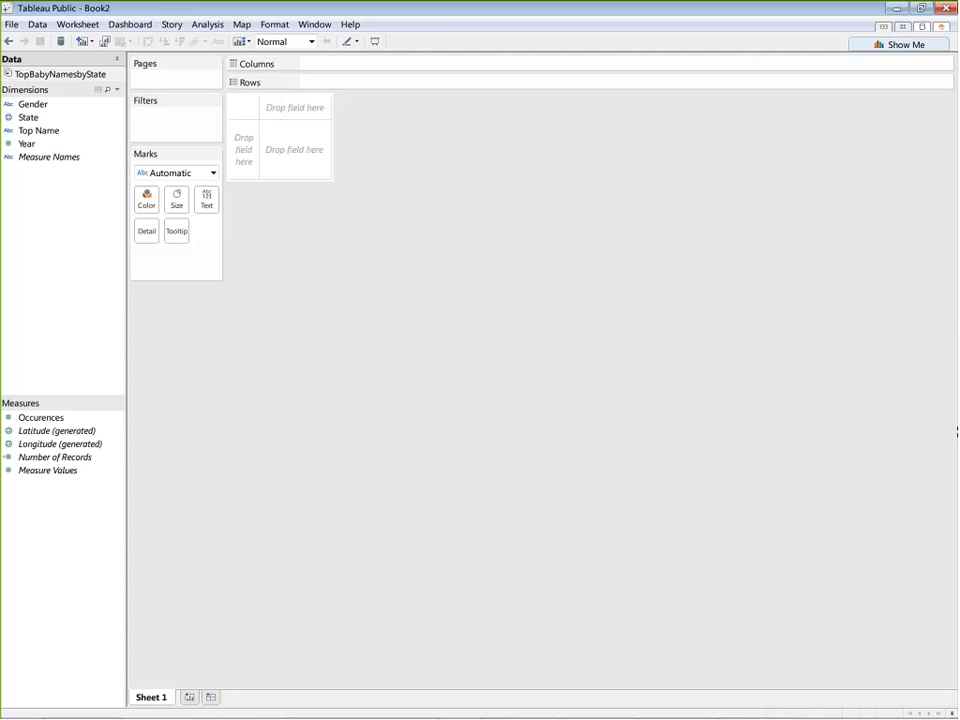
Plot State on a map and keep only the marks of the contiguous United States, leaving out Alaska and Hawaii.
{"action": "left_click", "coordinate": [30, 119]}
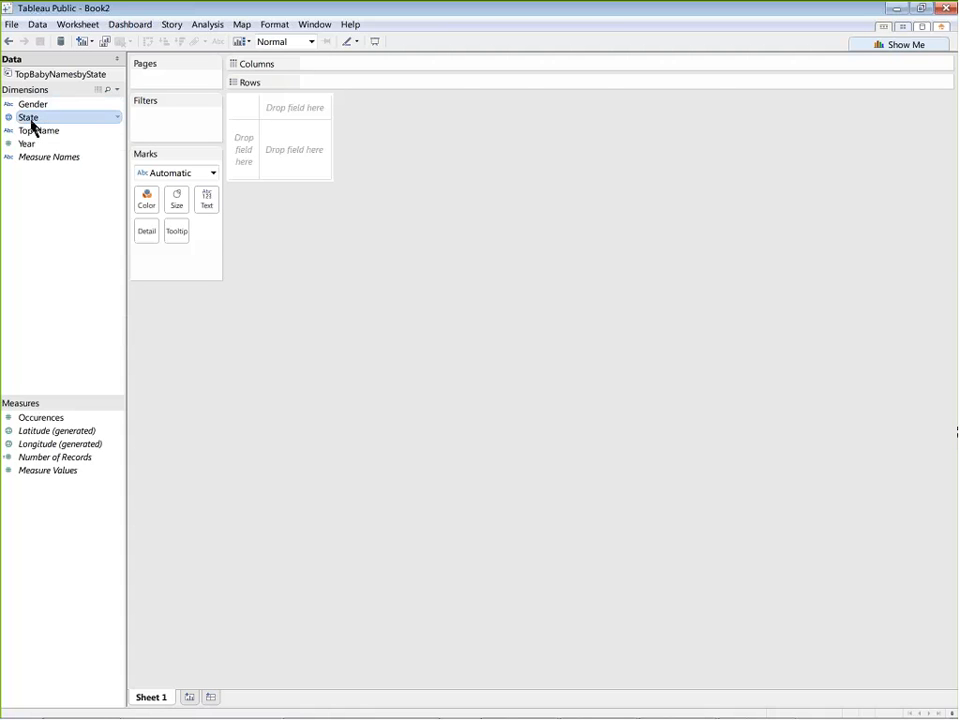
{"action": "double_click", "coordinate": [30, 119]}
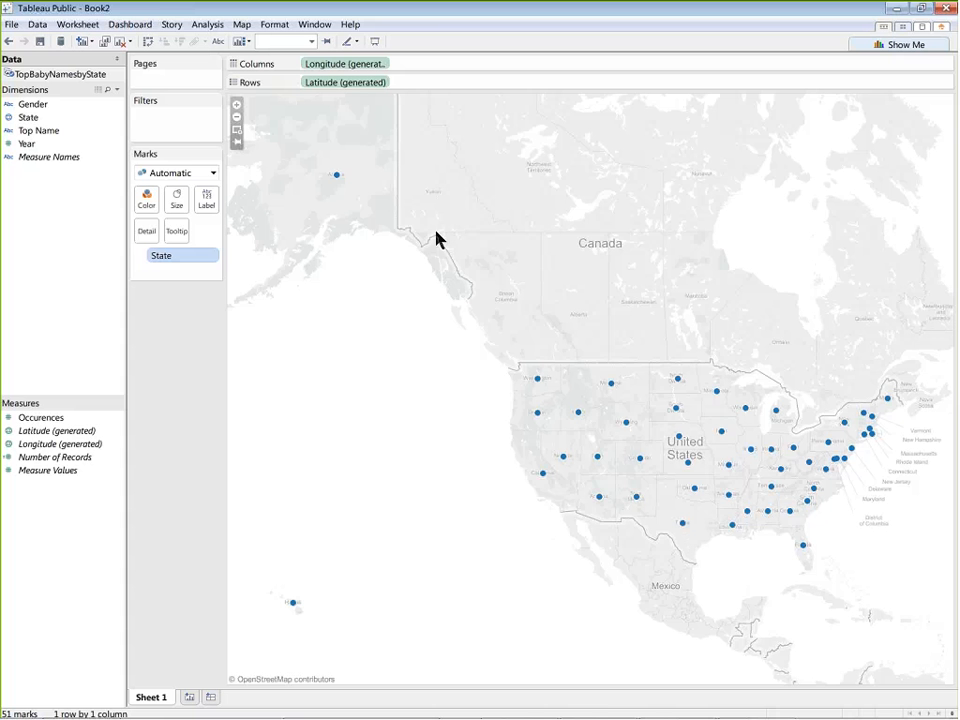
{"action": "left_click_drag", "start_coordinate": [416, 206], "coordinate": [903, 567]}
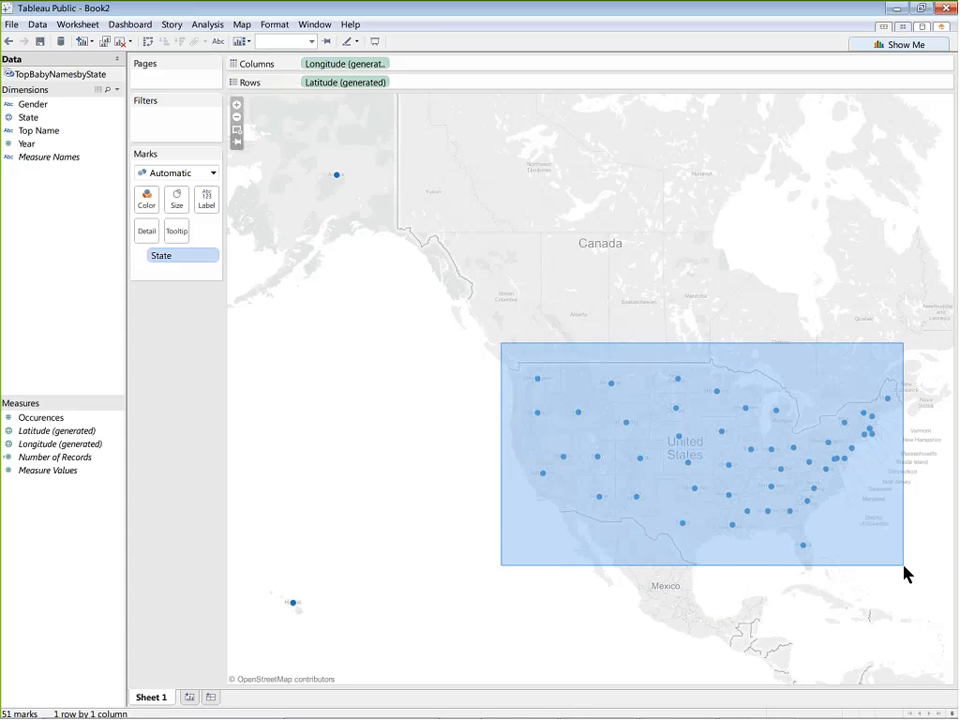
{"action": "left_click_drag", "start_coordinate": [904, 575], "coordinate": [904, 575]}
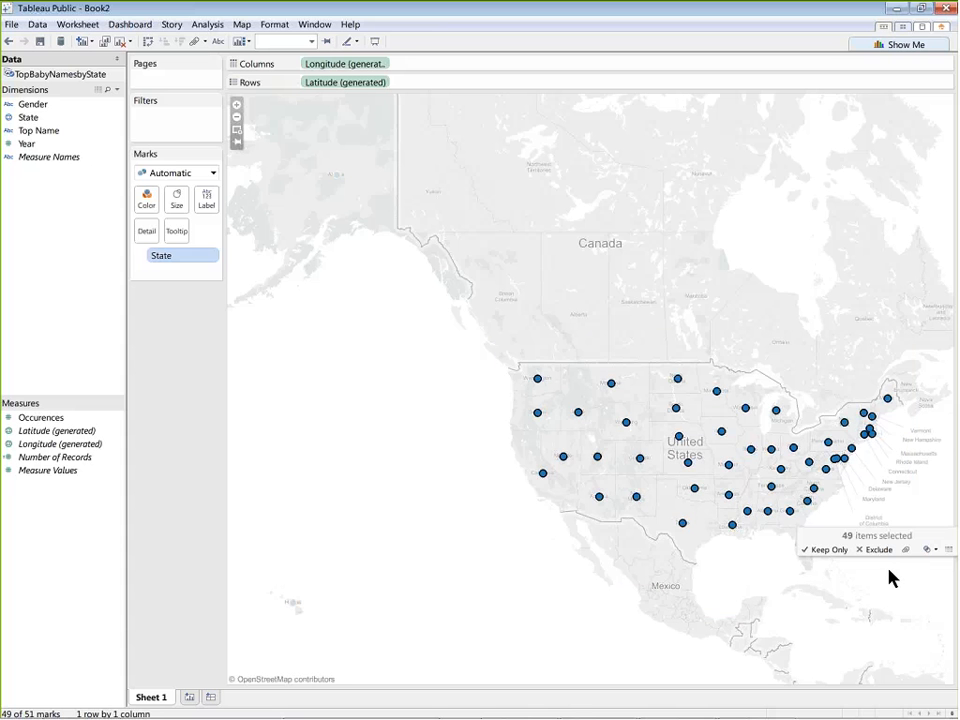
{"action": "left_click", "coordinate": [828, 551]}
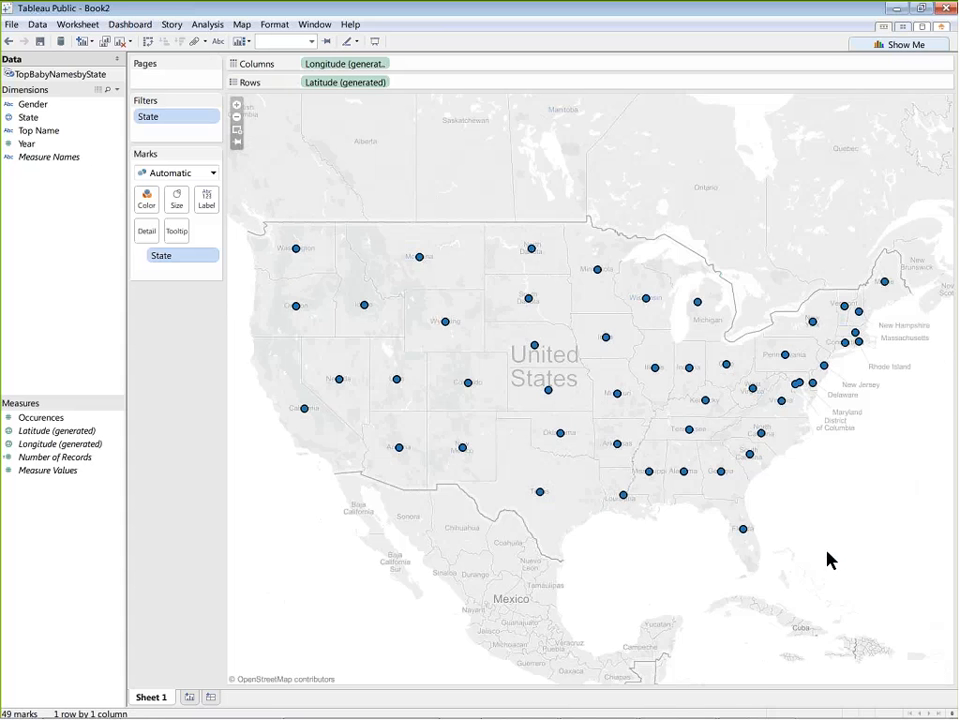
{"action": "left_click", "coordinate": [405, 199]}
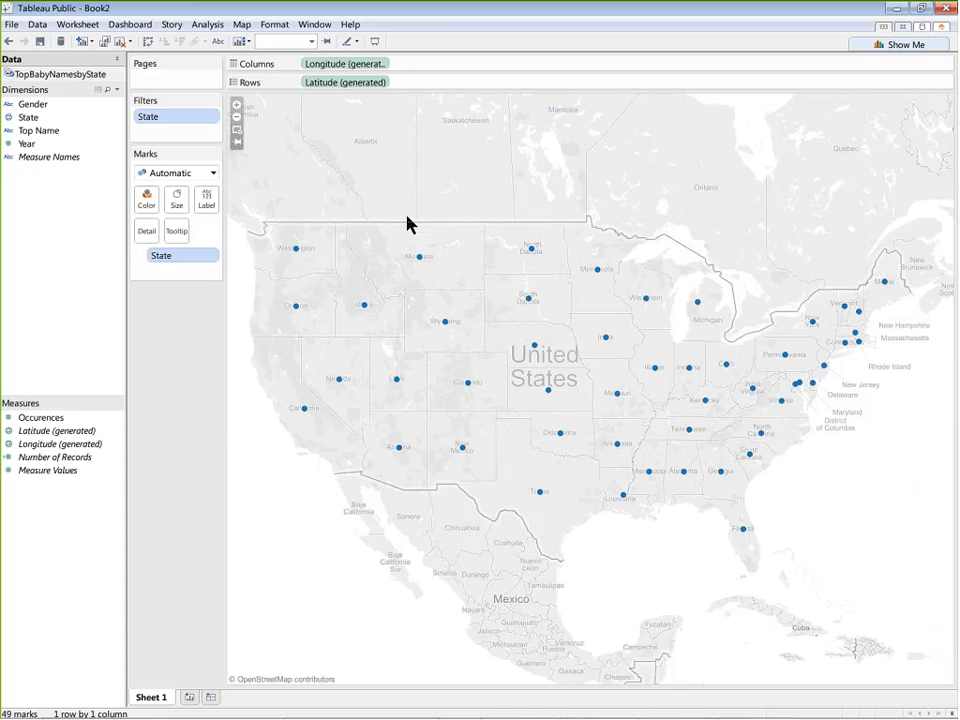
Review which states are included in the State filter and close its settings without changes.
{"action": "left_click", "coordinate": [202, 123]}
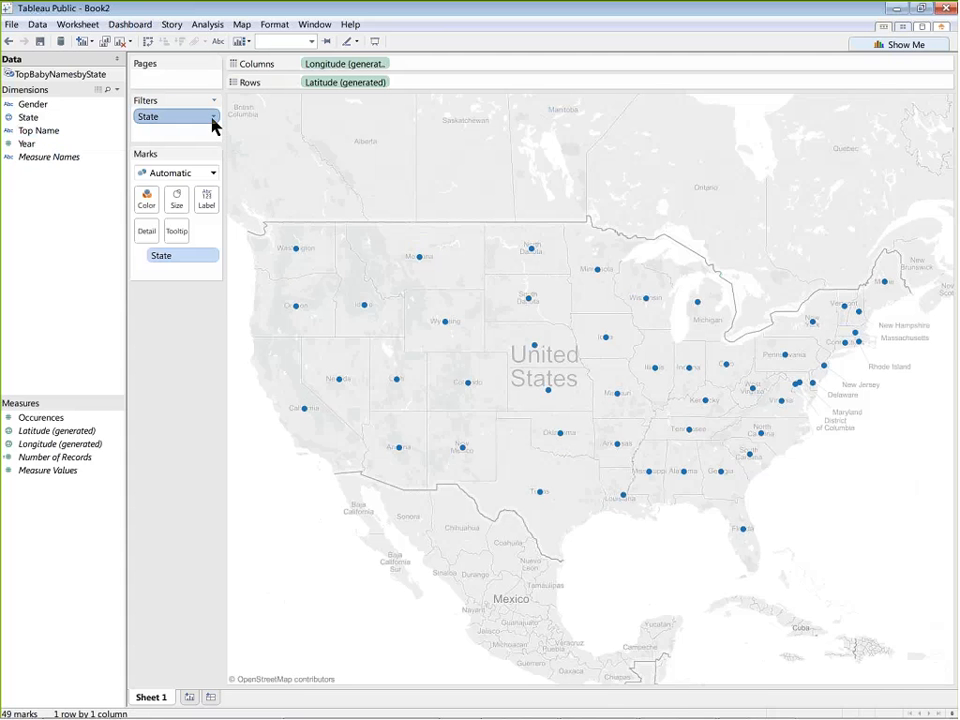
{"action": "left_click", "coordinate": [212, 119]}
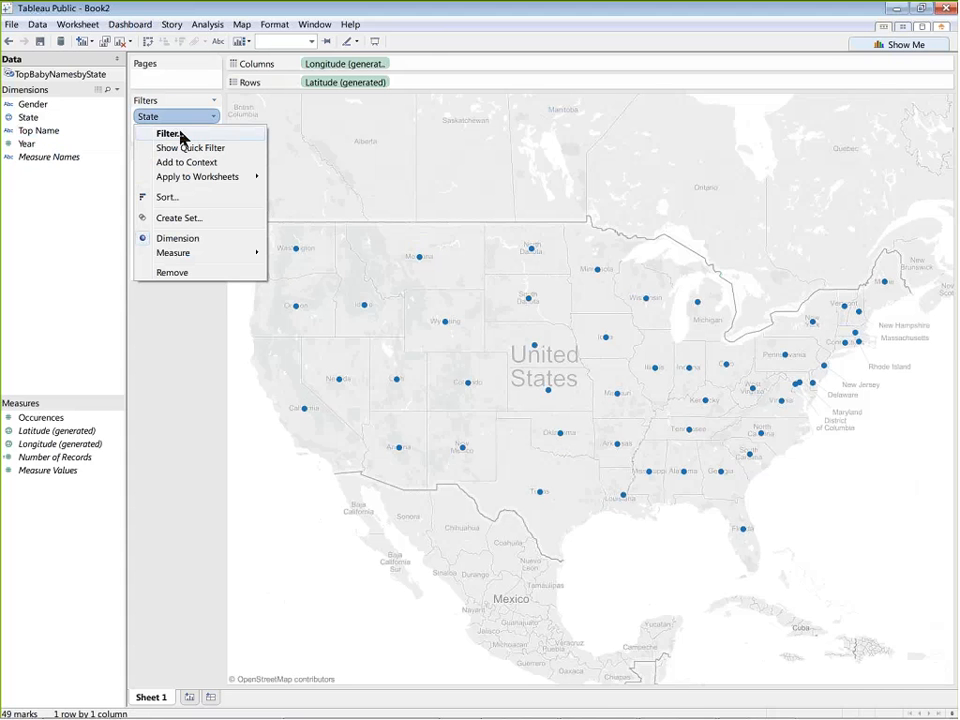
{"action": "left_click", "coordinate": [176, 134]}
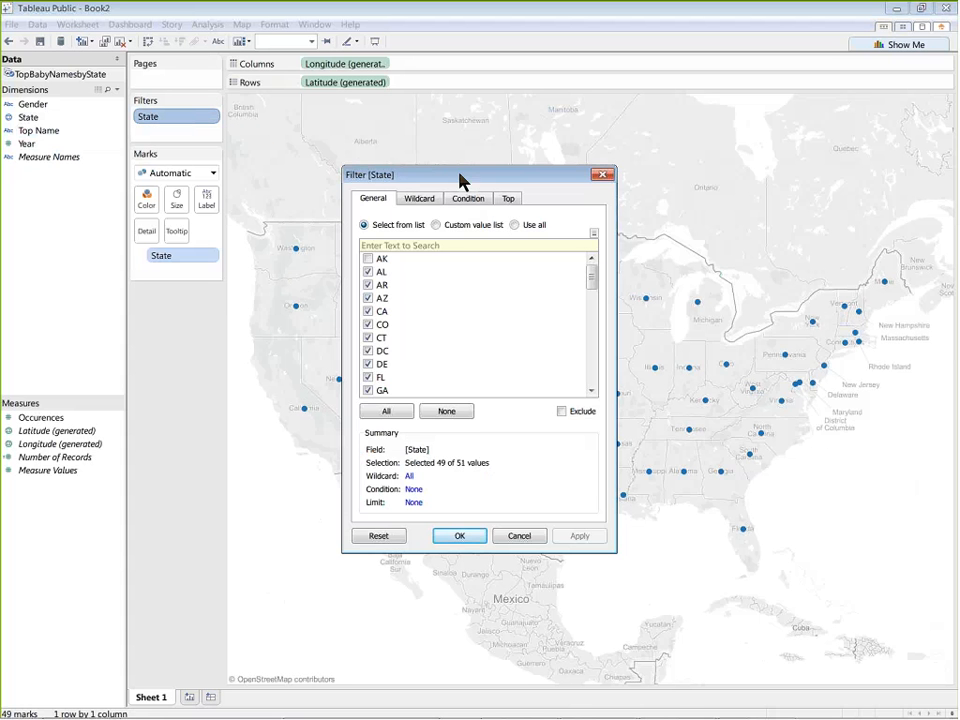
{"action": "mouse_move", "coordinate": [596, 272]}
{"action": "left_mouse_down"}
{"action": "mouse_move", "coordinate": [585, 294]}
{"action": "mouse_move", "coordinate": [598, 259]}
{"action": "left_mouse_up"}
{"action": "left_click", "coordinate": [521, 537]}
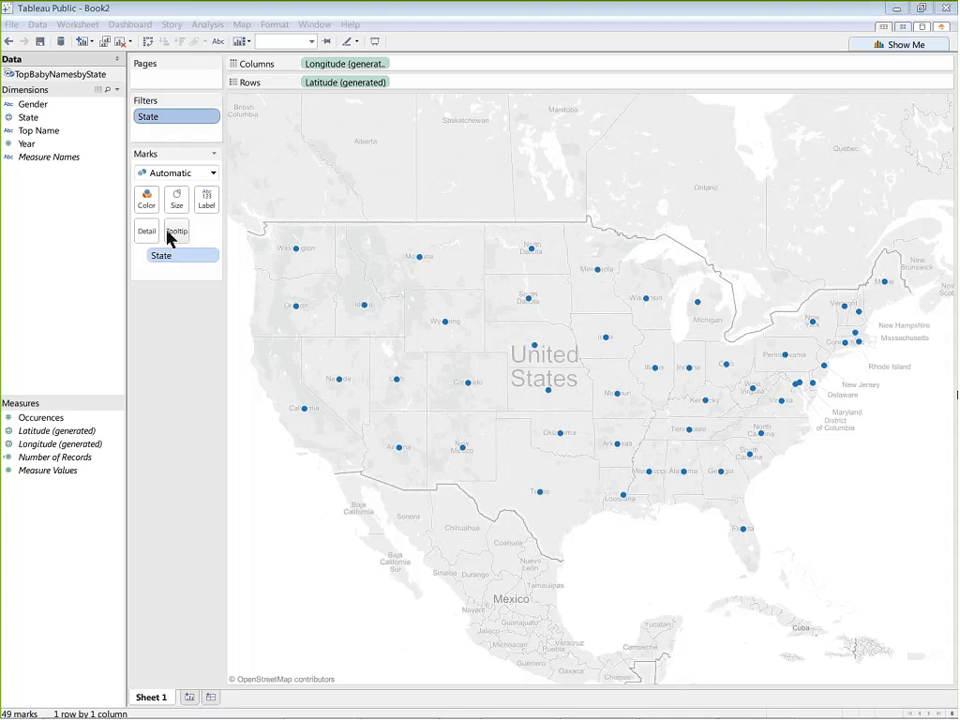
Change the mark type to Filled Map and label the states with the Top Name field.
{"action": "left_click", "coordinate": [172, 178]}
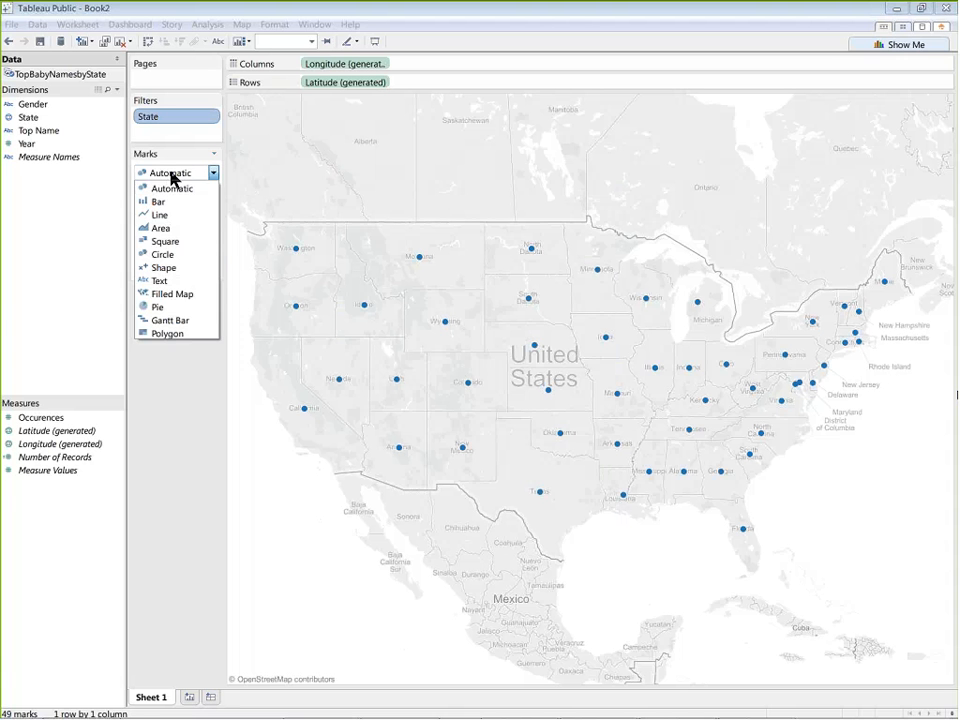
{"action": "left_click", "coordinate": [194, 298]}
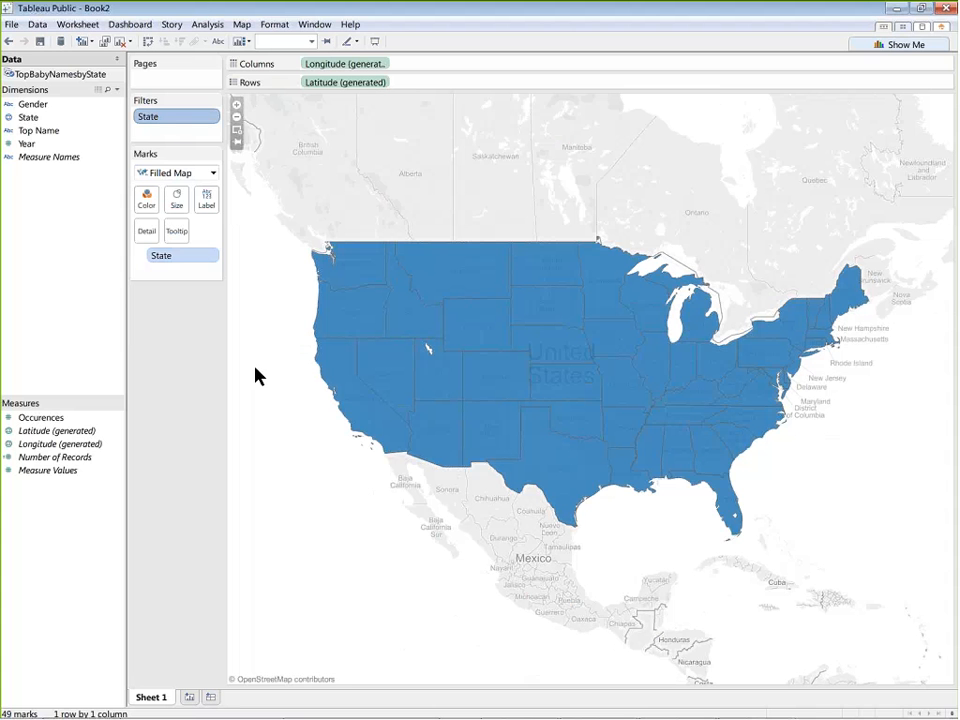
{"action": "left_click", "coordinate": [39, 133]}
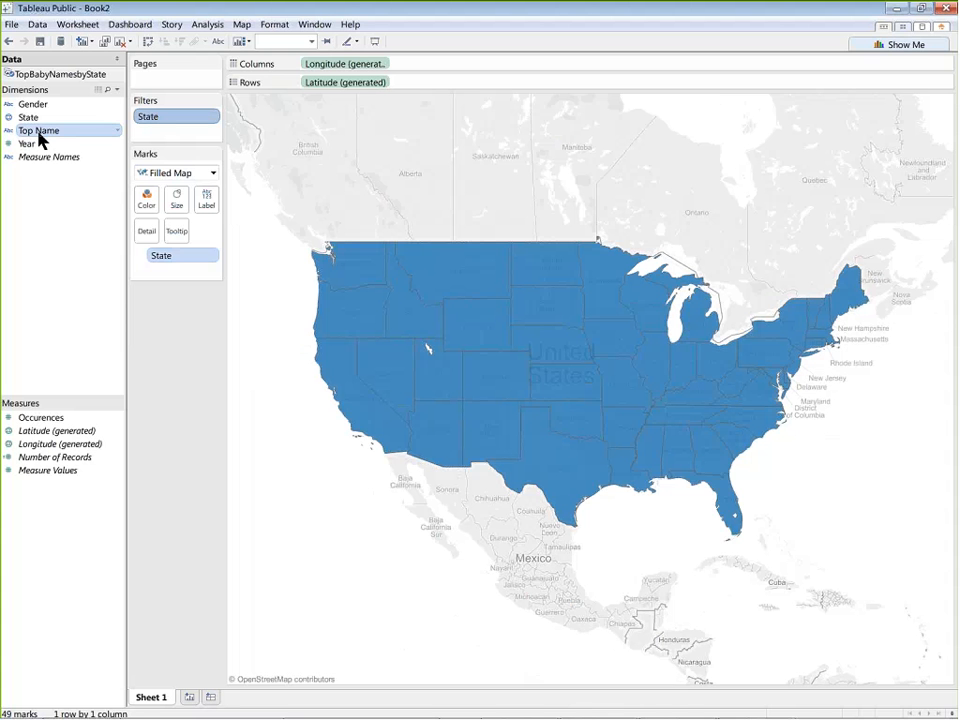
{"action": "mouse_move", "coordinate": [39, 140]}
{"action": "left_mouse_down"}
{"action": "mouse_move", "coordinate": [167, 240]}
{"action": "mouse_move", "coordinate": [209, 211]}
{"action": "left_mouse_up"}
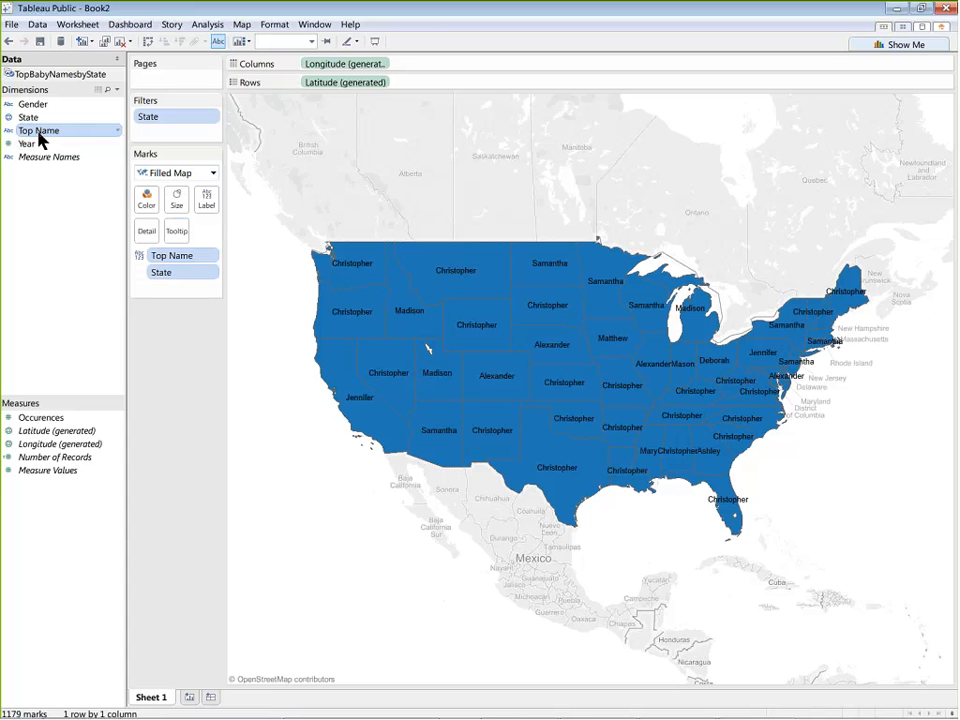
Color the filled map's states by Top Name and check the geographic role assigned to the State field.
{"action": "left_click_drag", "start_coordinate": [40, 140], "coordinate": [147, 200]}
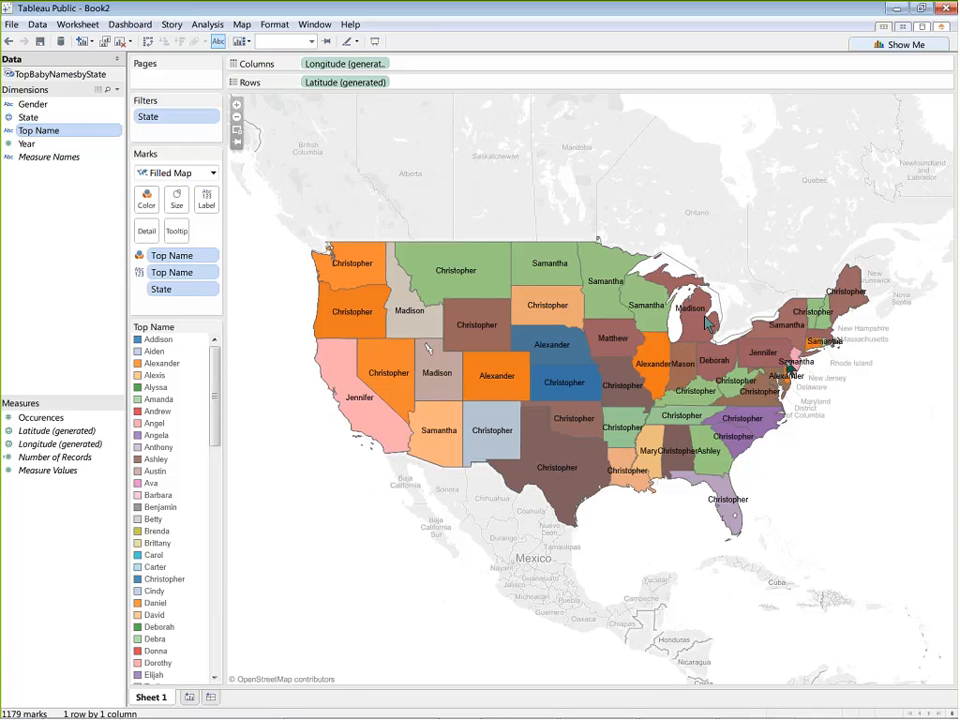
{"action": "right_click", "coordinate": [94, 118]}
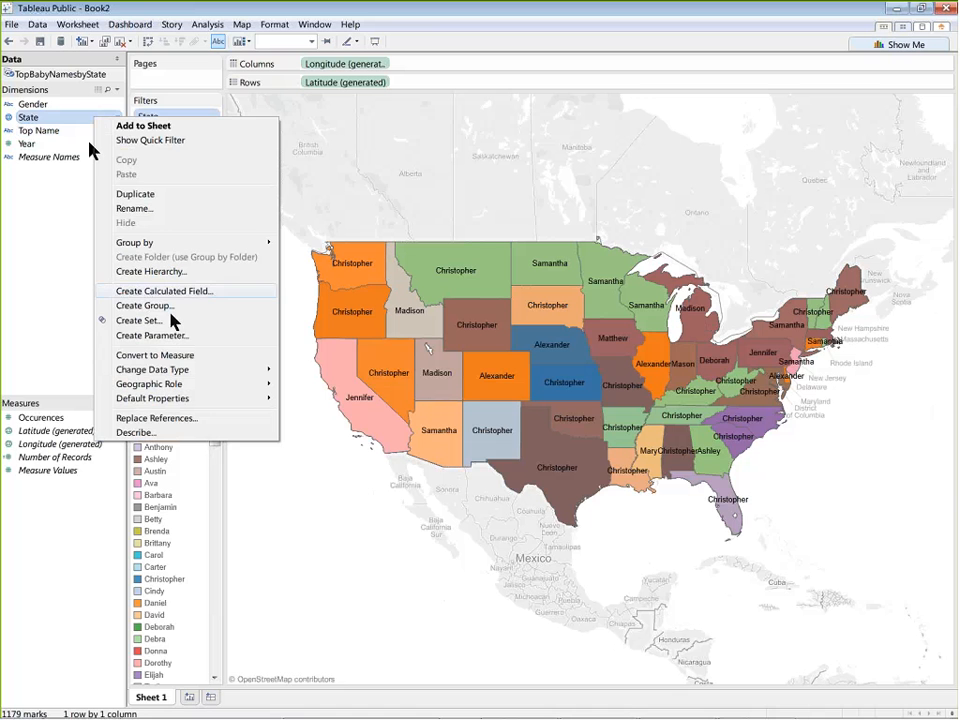
{"action": "mouse_move", "coordinate": [216, 389]}
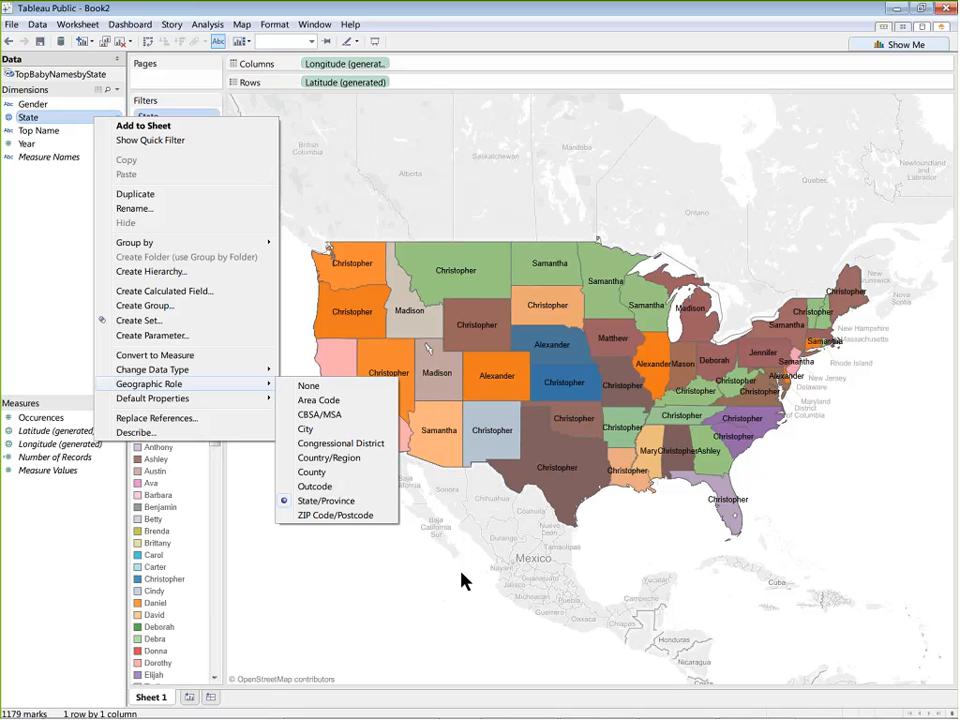
{"action": "left_click", "coordinate": [379, 526]}
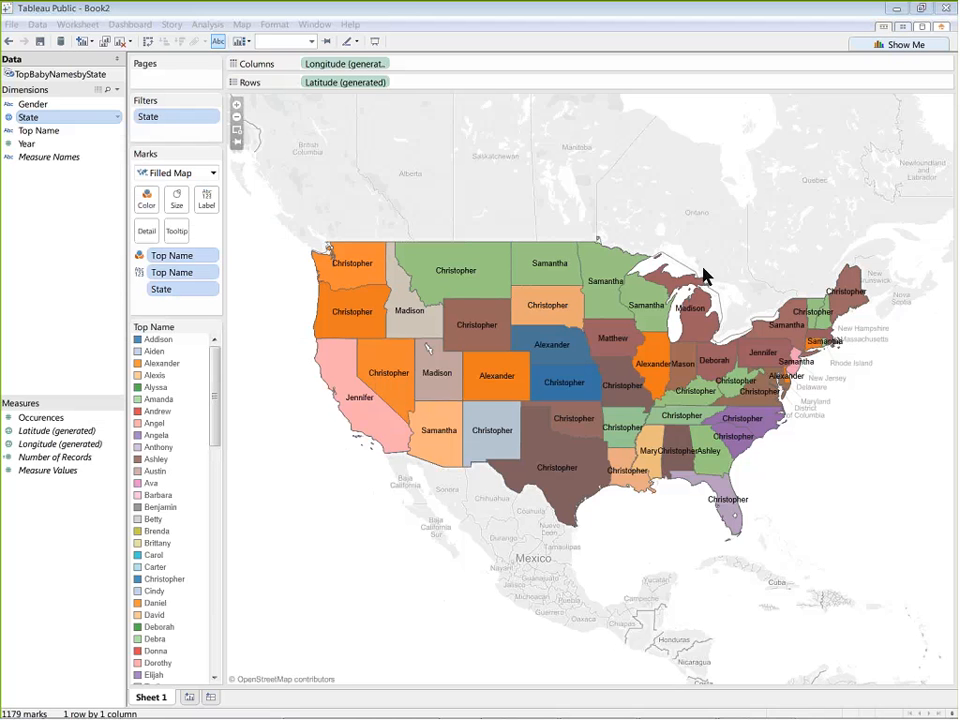
{"action": "left_click", "coordinate": [254, 290]}
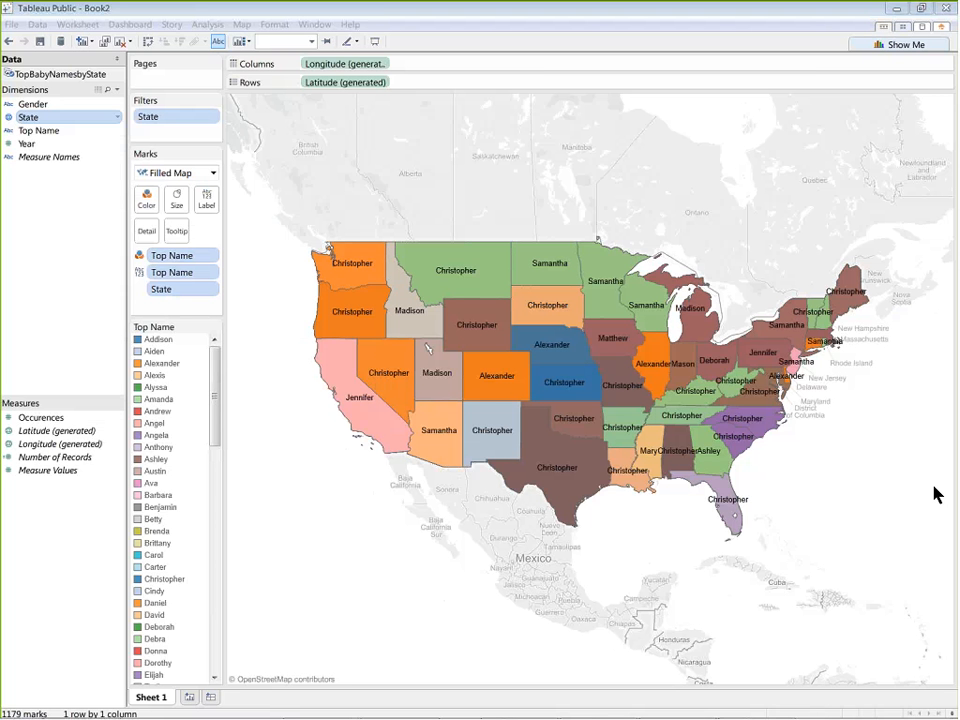
{"action": "left_click", "coordinate": [362, 559]}
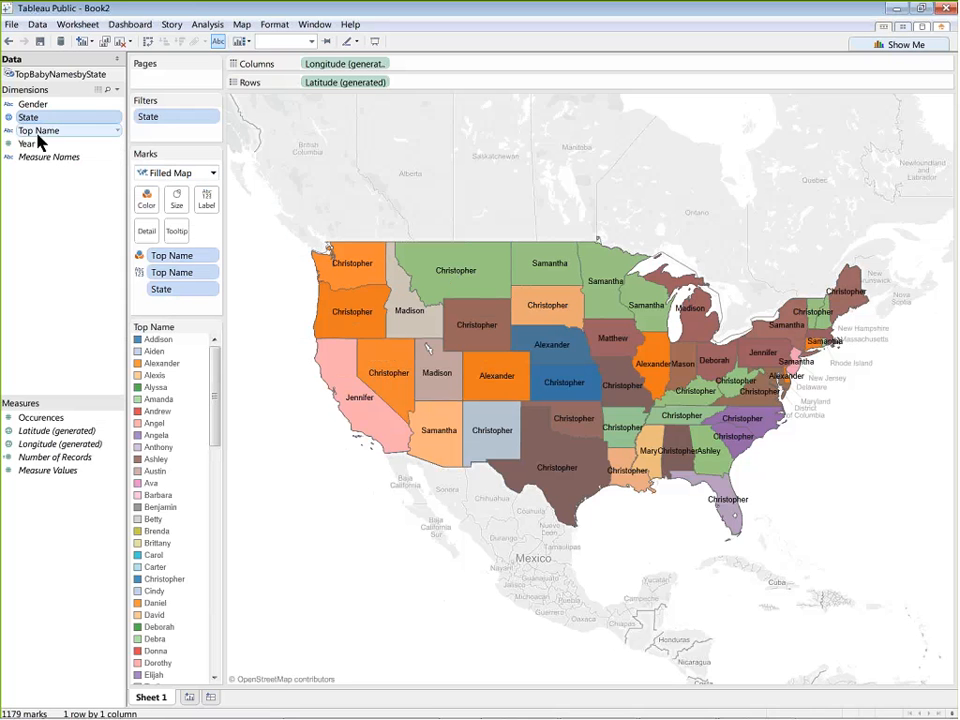
Cancel a range-of-values filter on Year and convert the Year field to discrete.
{"action": "left_click_drag", "start_coordinate": [31, 143], "coordinate": [138, 128]}
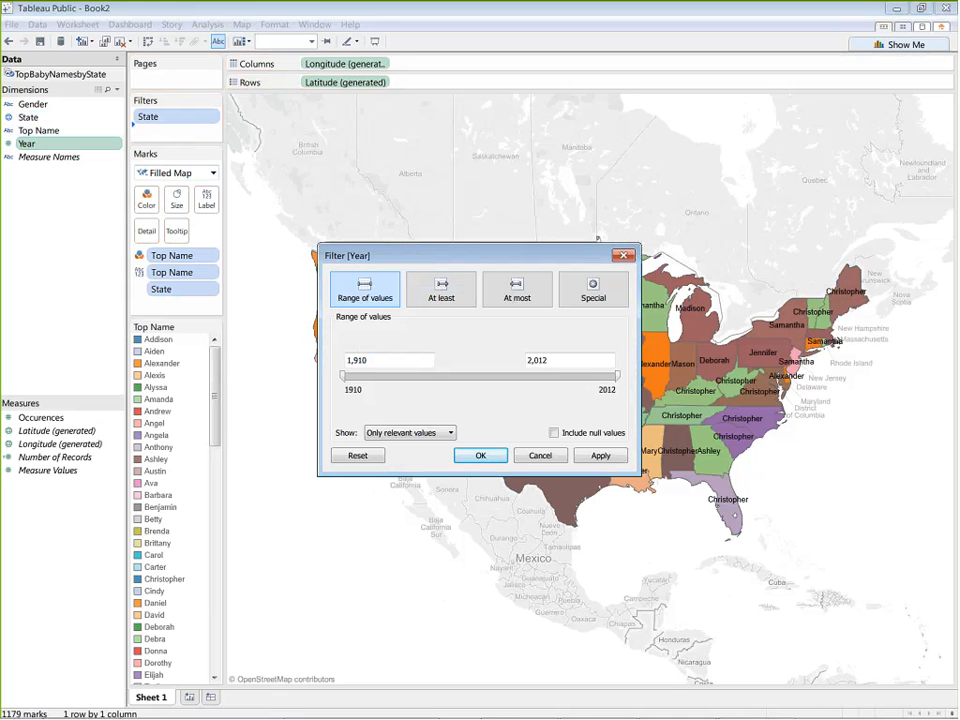
{"action": "left_click", "coordinate": [553, 457]}
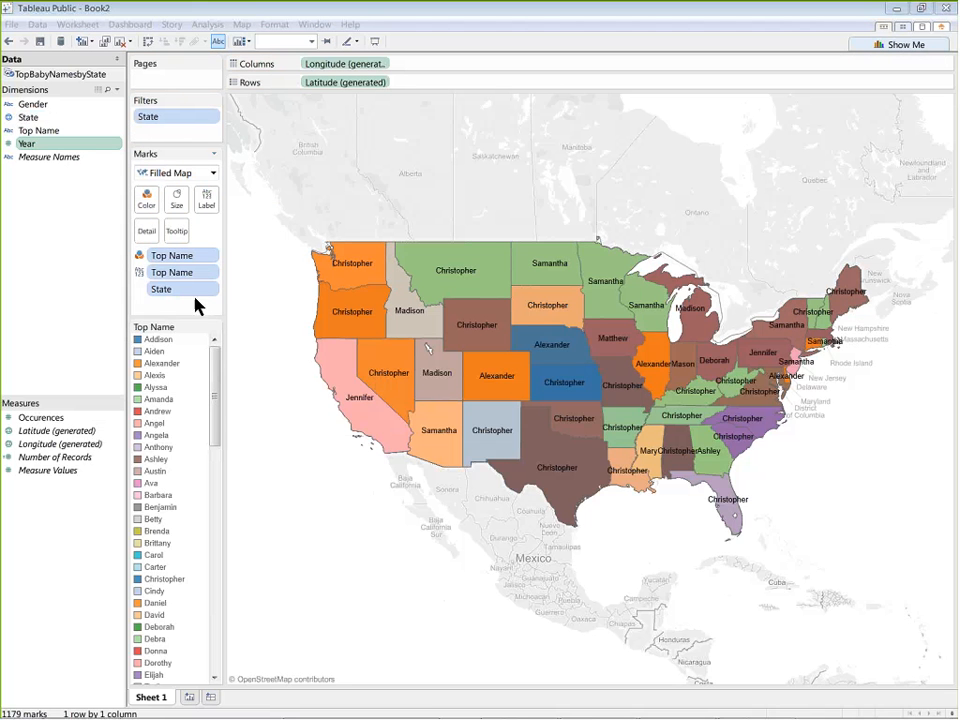
{"action": "right_click", "coordinate": [86, 146]}
{"action": "left_click", "coordinate": [193, 389]}
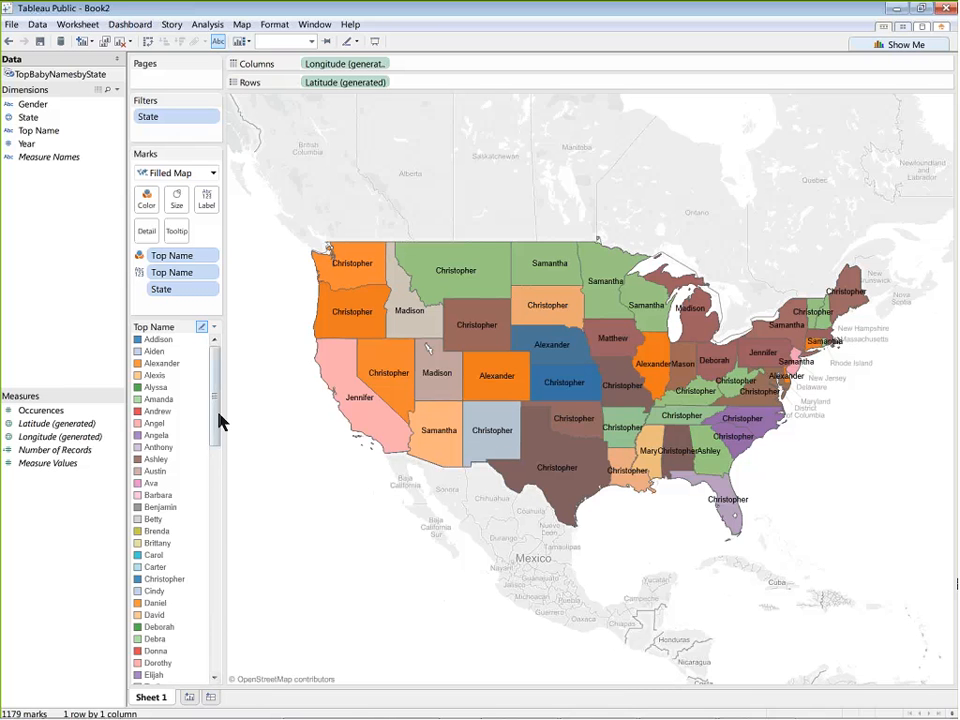
Add Year as a filter on the map with only 1910 selected.
{"action": "mouse_move", "coordinate": [215, 421]}
{"action": "left_mouse_down"}
{"action": "mouse_move", "coordinate": [210, 455]}
{"action": "mouse_move", "coordinate": [210, 418]}
{"action": "left_mouse_up"}
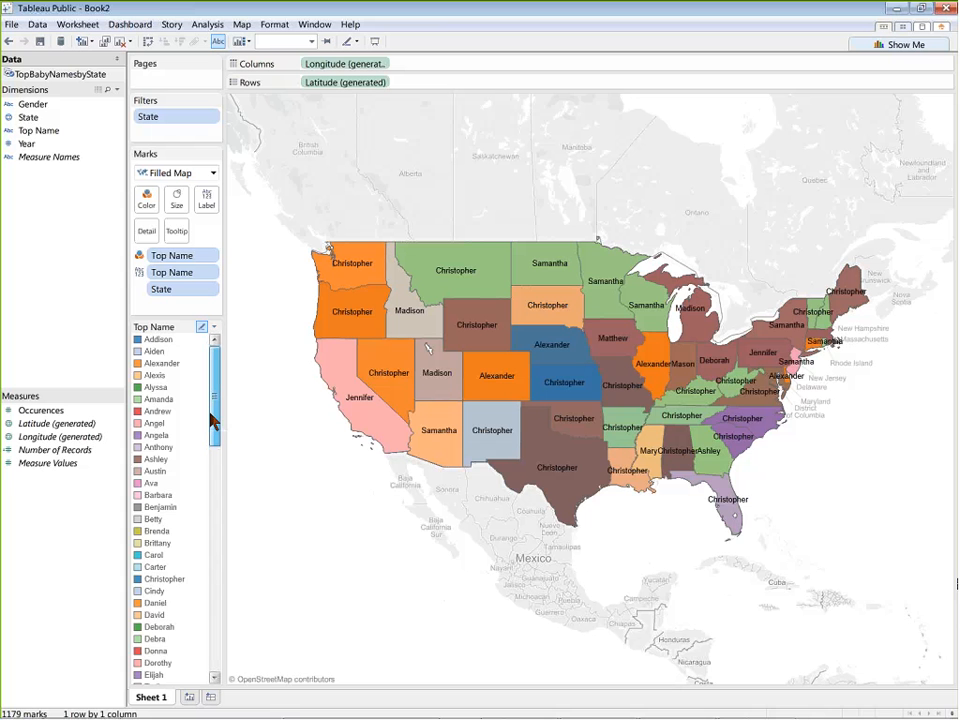
{"action": "left_click_drag", "start_coordinate": [214, 422], "coordinate": [230, 399]}
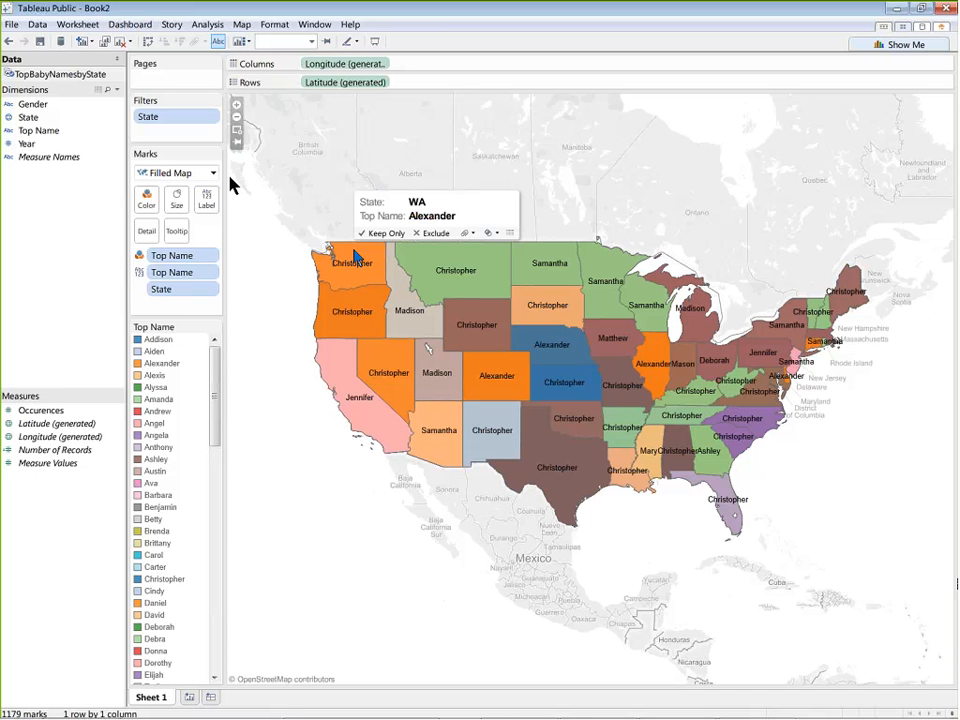
{"action": "left_click", "coordinate": [72, 146]}
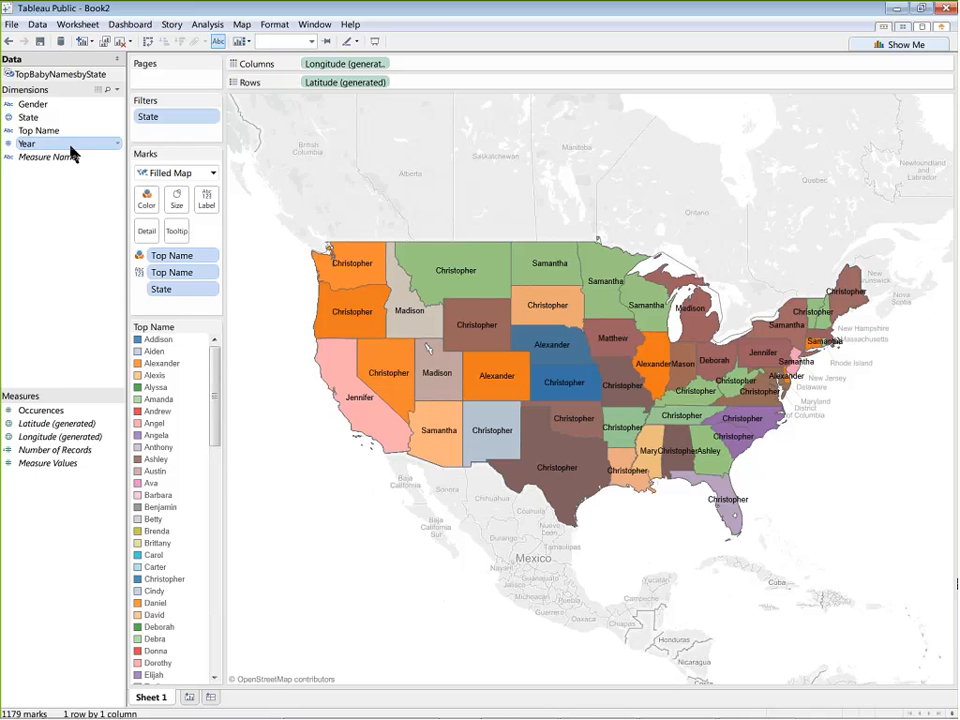
{"action": "left_click_drag", "start_coordinate": [72, 150], "coordinate": [323, 165]}
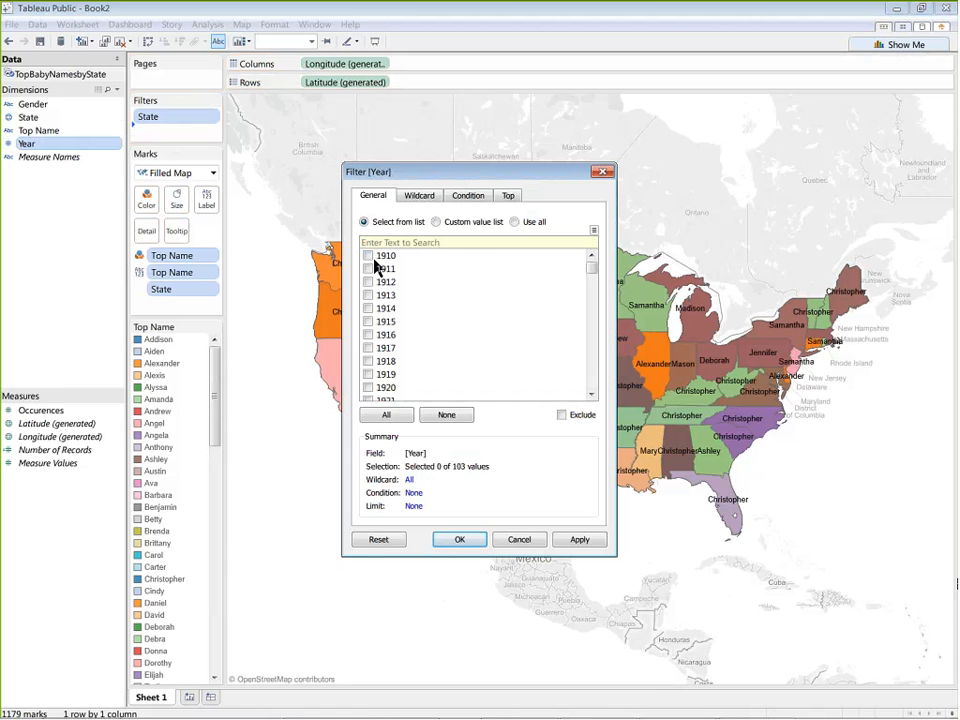
{"action": "left_click", "coordinate": [369, 257]}
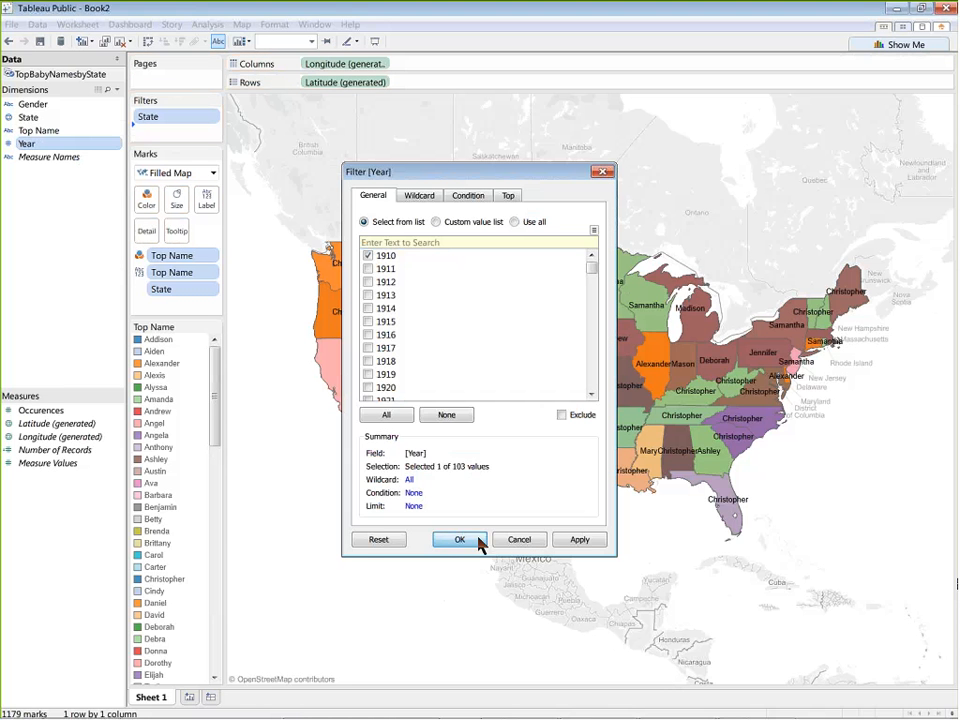
{"action": "left_click", "coordinate": [459, 540]}
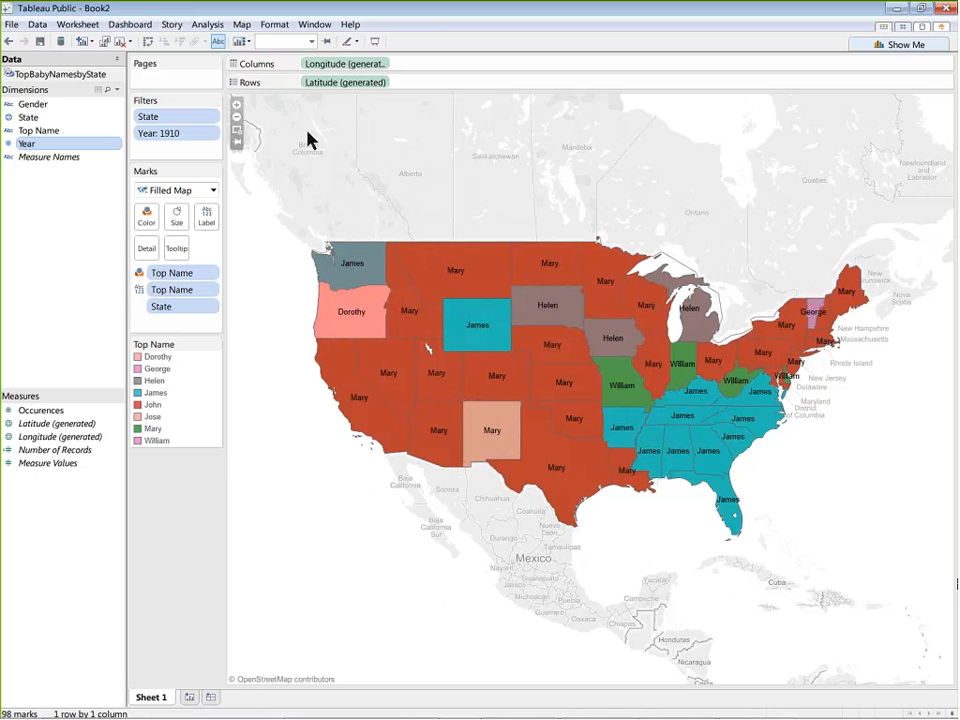
Show a quick filter for Year and change it to a Single Value (Slider).
{"action": "right_click", "coordinate": [191, 140]}
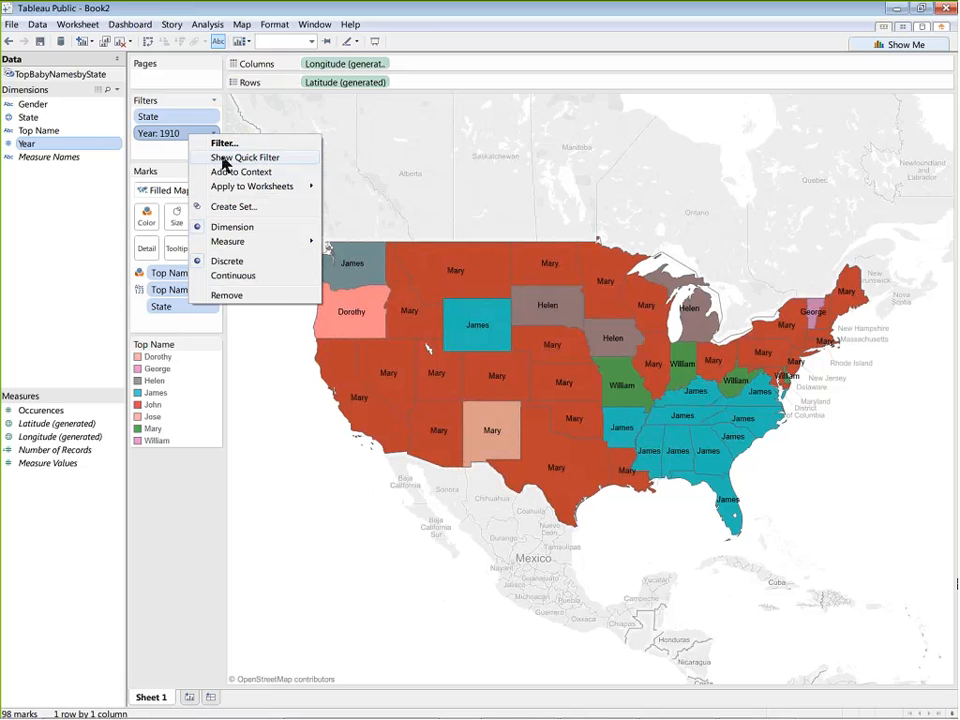
{"action": "left_click", "coordinate": [224, 160]}
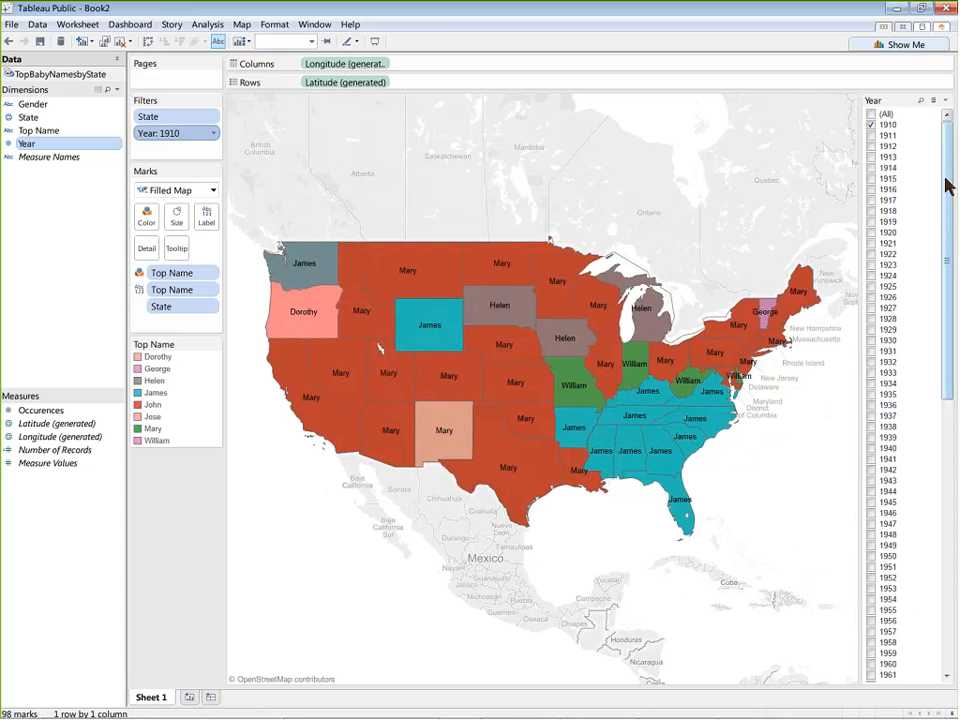
{"action": "left_click", "coordinate": [946, 103]}
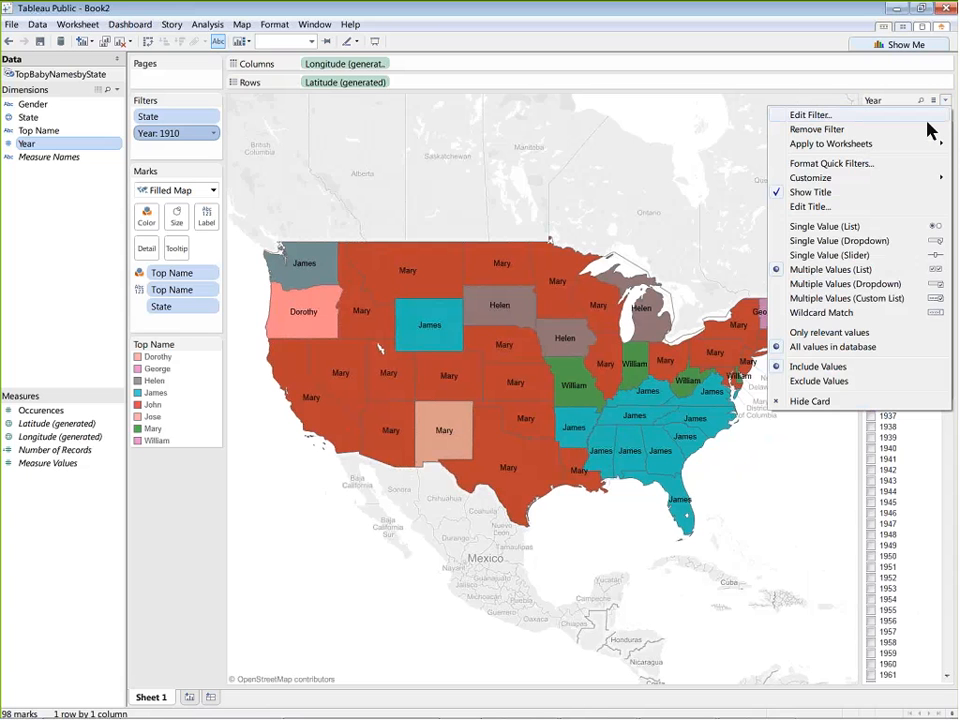
{"action": "left_click", "coordinate": [912, 257]}
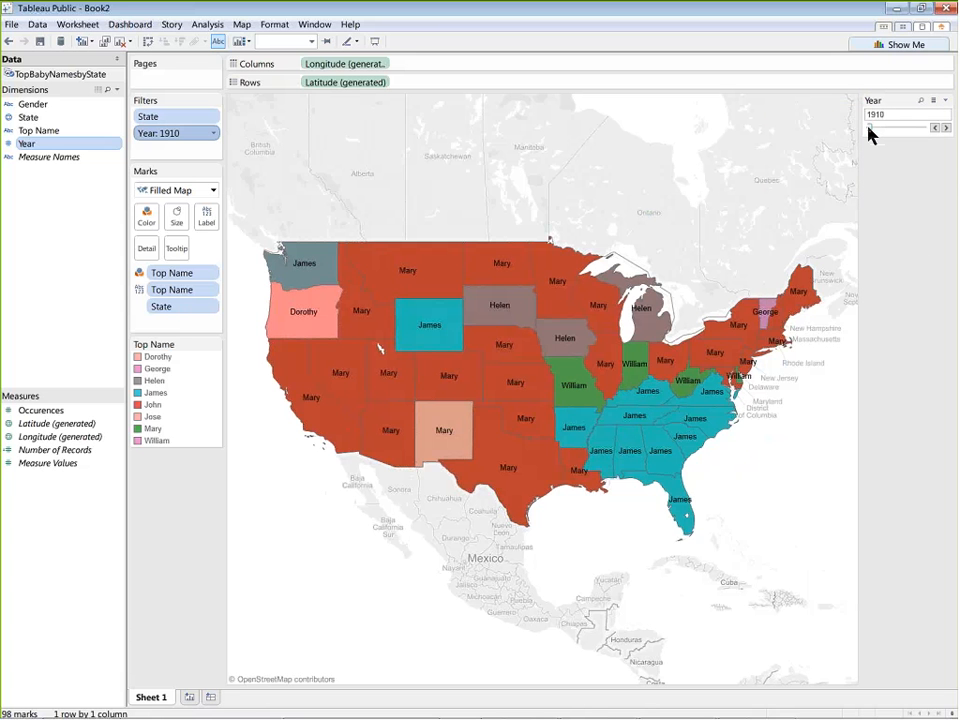
Try several years on the Year slider, including 1975 and 1960, and examine the states' top names.
{"action": "mouse_move", "coordinate": [878, 133]}
{"action": "left_mouse_down"}
{"action": "mouse_move", "coordinate": [910, 131]}
{"action": "mouse_move", "coordinate": [894, 140]}
{"action": "left_mouse_up"}
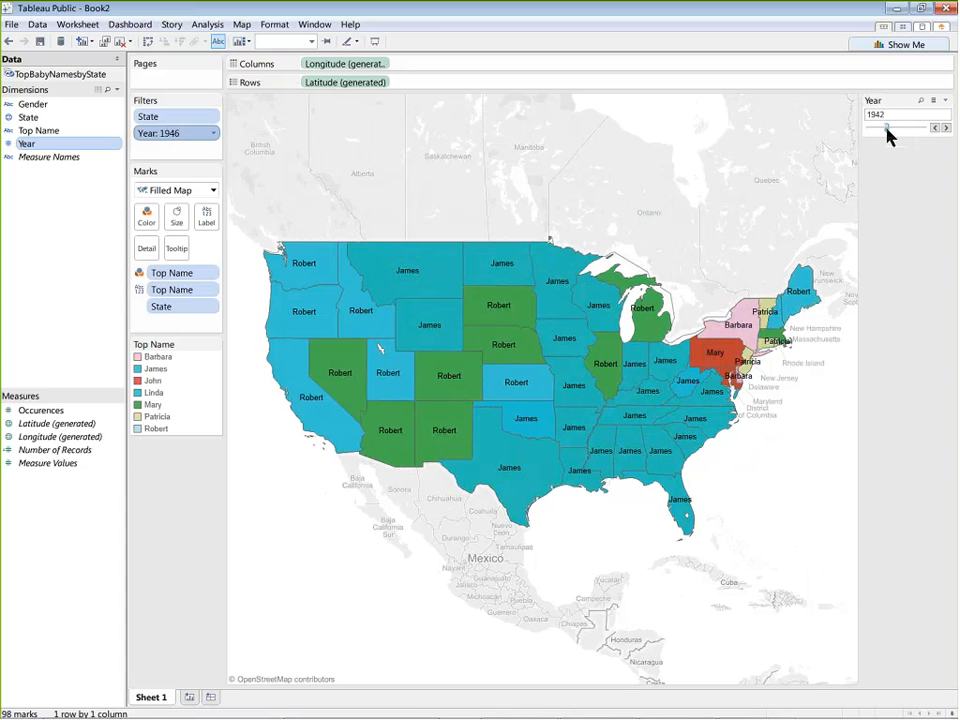
{"action": "mouse_move", "coordinate": [889, 137]}
{"action": "left_mouse_down"}
{"action": "mouse_move", "coordinate": [897, 130]}
{"action": "mouse_move", "coordinate": [910, 135]}
{"action": "mouse_move", "coordinate": [904, 140]}
{"action": "left_mouse_up"}
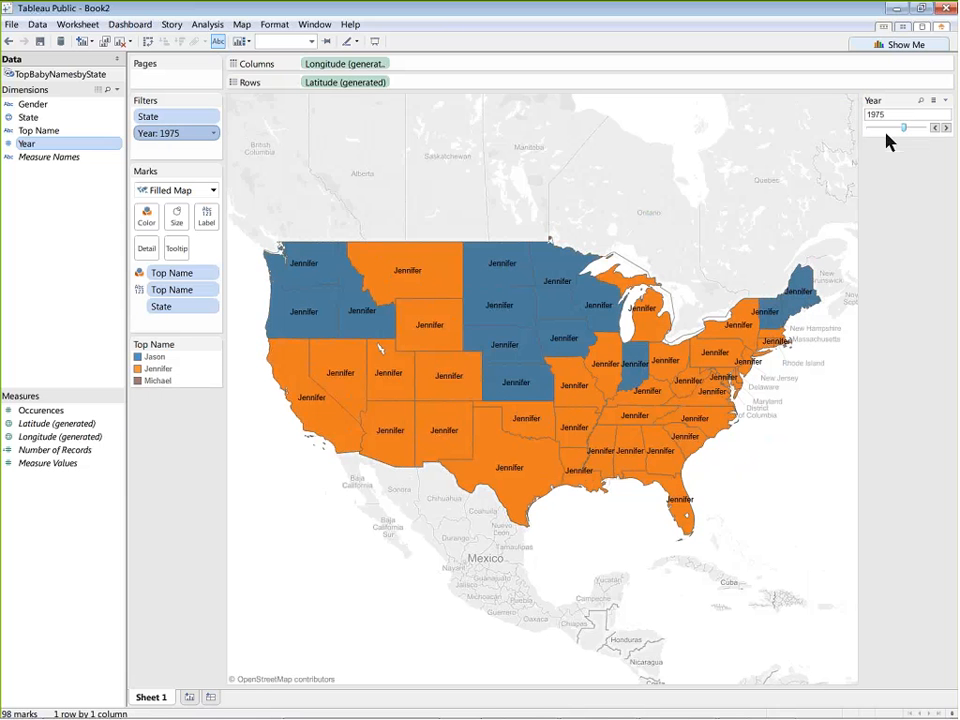
{"action": "left_click_drag", "start_coordinate": [896, 130], "coordinate": [895, 131]}
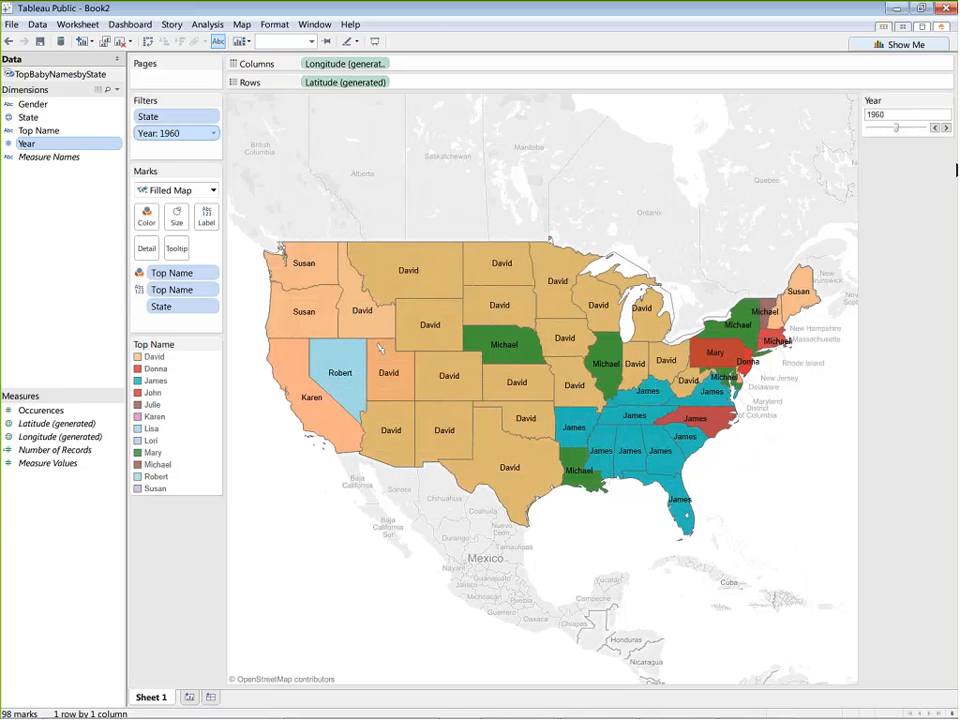
{"action": "mouse_move", "coordinate": [360, 288]}
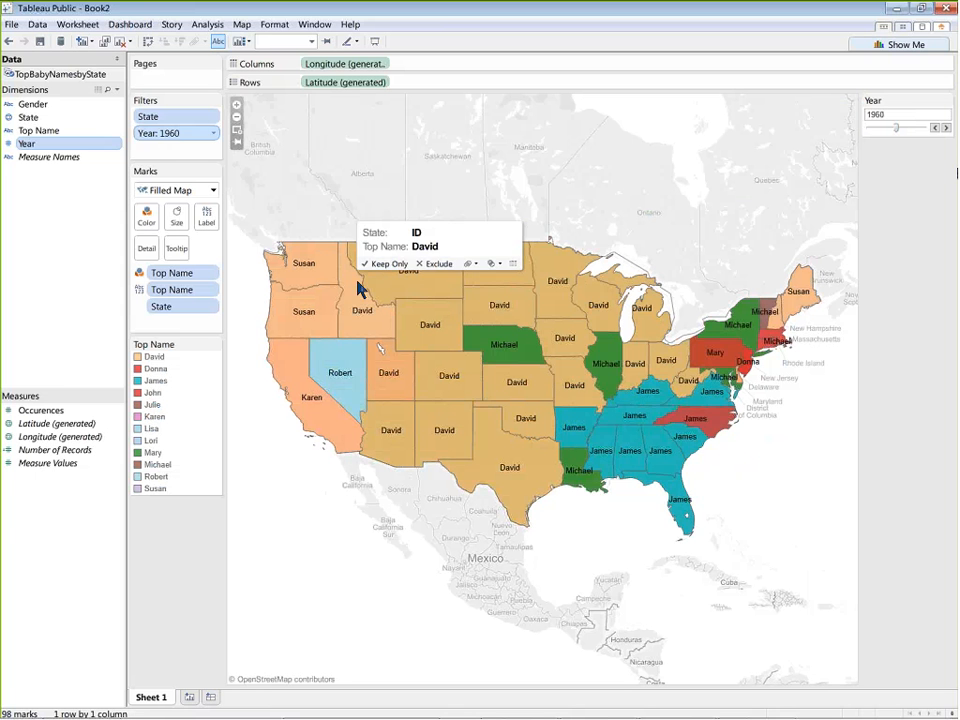
Try removing the State field from the marks and undo the removal.
{"action": "left_click", "coordinate": [172, 308]}
{"action": "left_click_drag", "start_coordinate": [172, 318], "coordinate": [166, 569]}
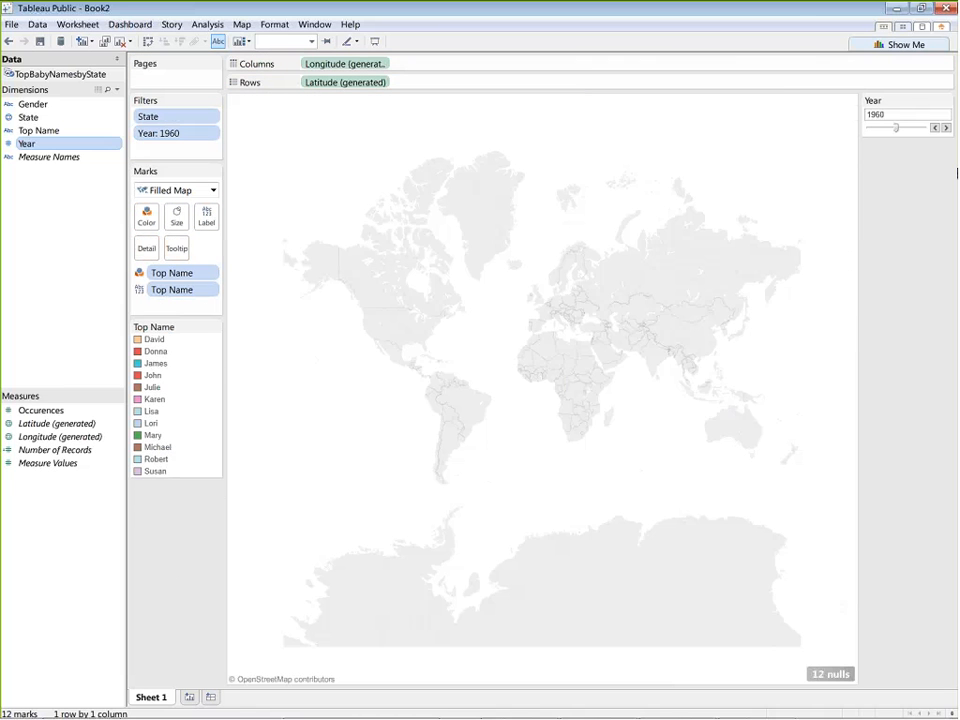
{"action": "left_click", "coordinate": [8, 41]}
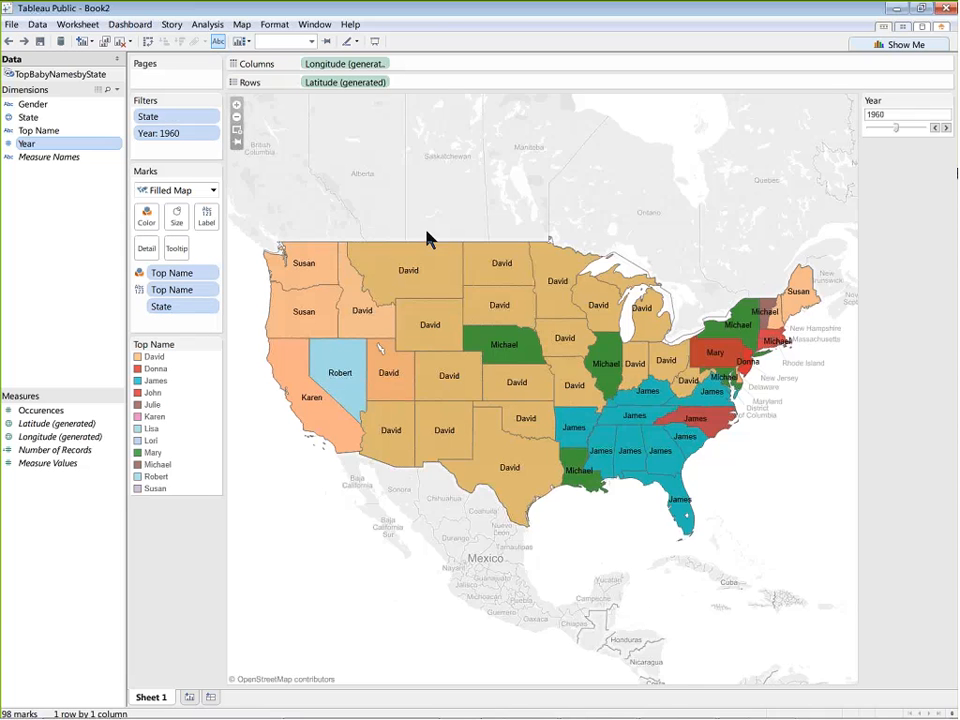
Set the Year filter to 1974 and examine the top names across the states.
{"action": "left_click", "coordinate": [904, 128]}
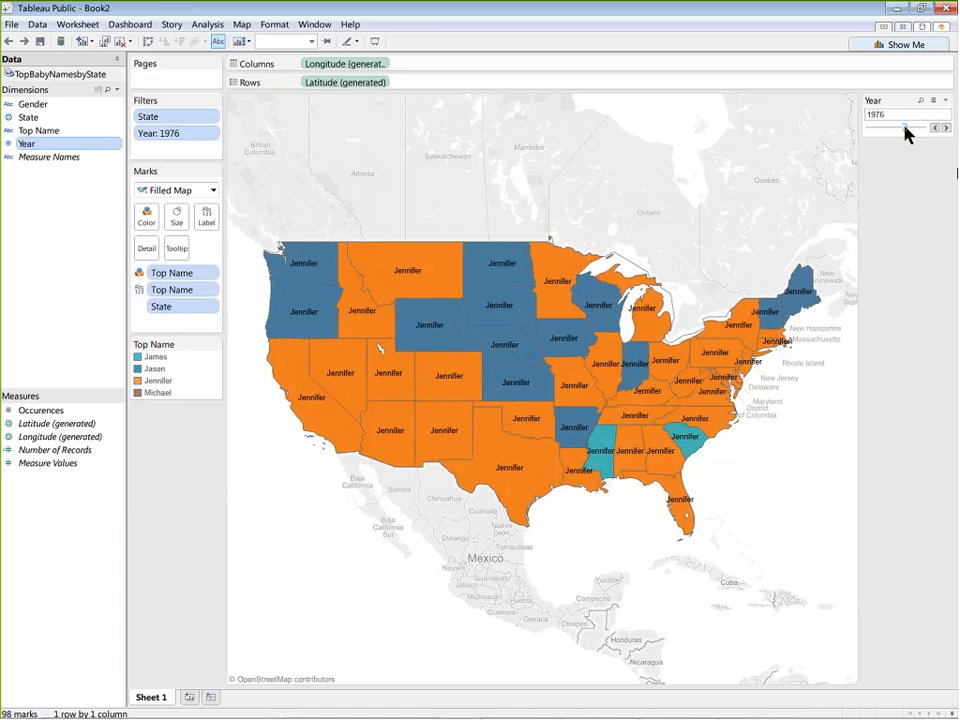
{"action": "left_click_drag", "start_coordinate": [904, 128], "coordinate": [903, 127]}
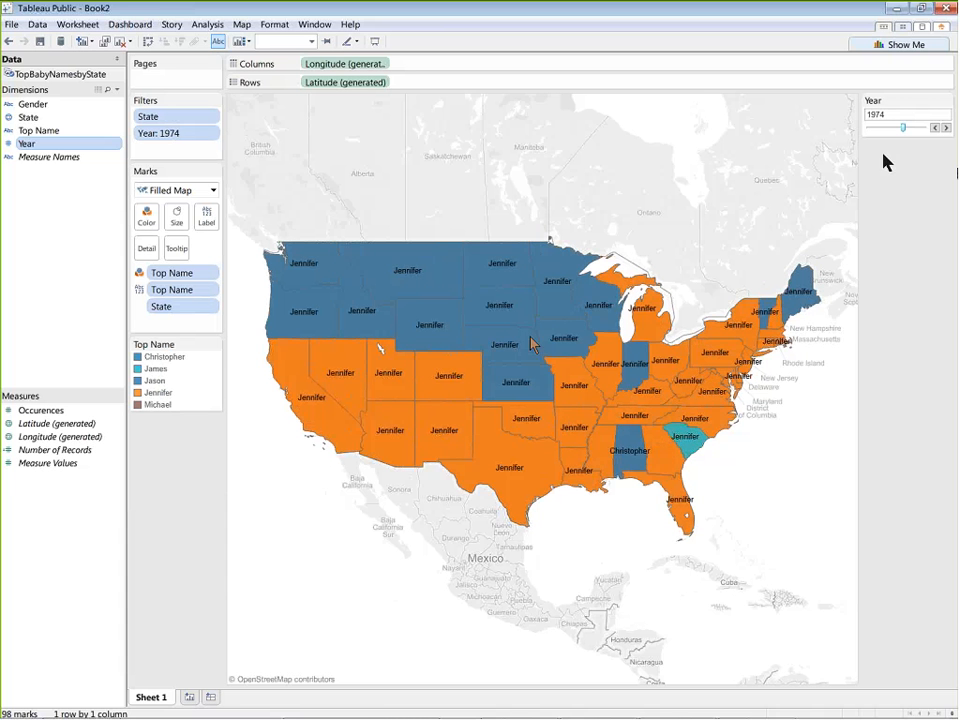
{"action": "mouse_move", "coordinate": [479, 362]}
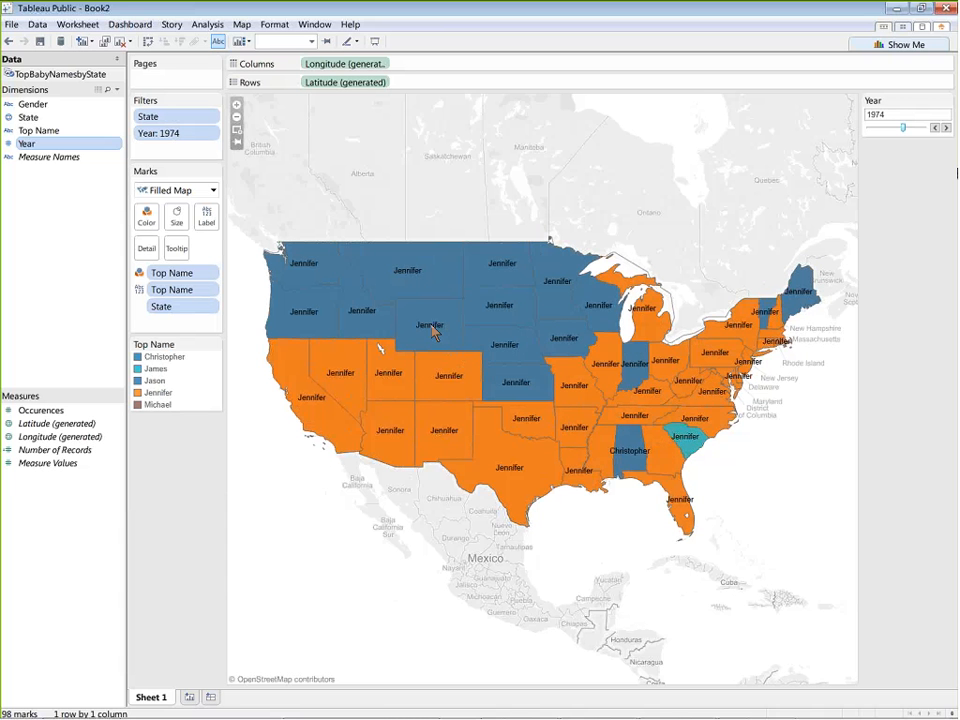
{"action": "mouse_move", "coordinate": [437, 322]}
Step the Year filter one year at a time to 1986, going back briefly to compare the maps.
{"action": "left_click", "coordinate": [946, 129]}
{"action": "left_click", "coordinate": [946, 129]}
{"action": "left_click", "coordinate": [946, 129]}
{"action": "left_click", "coordinate": [946, 129]}
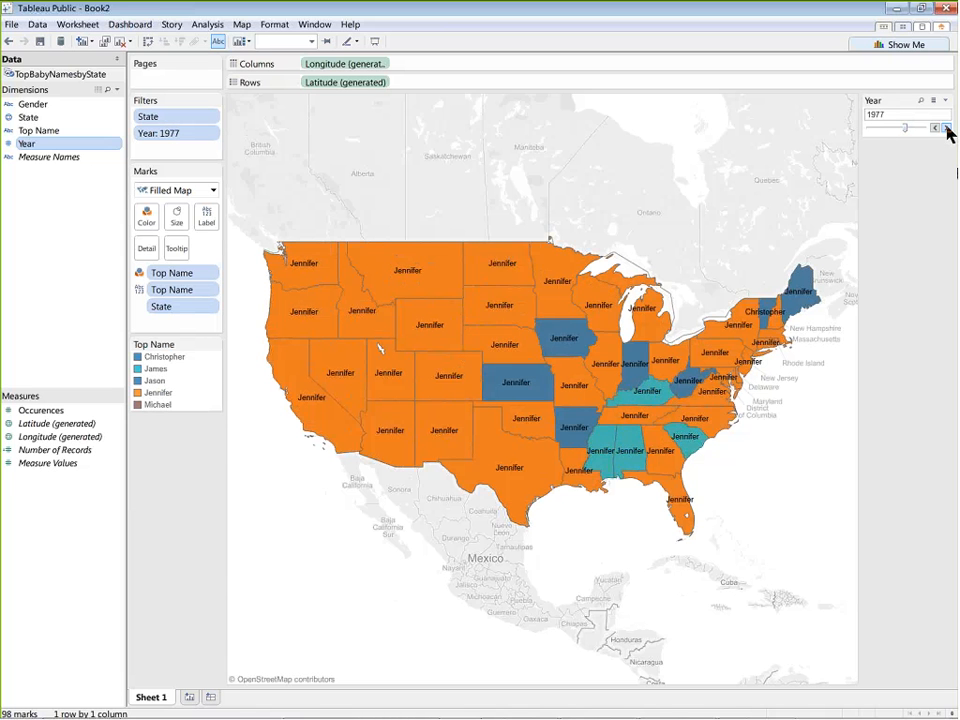
{"action": "left_click", "coordinate": [946, 129]}
{"action": "left_click", "coordinate": [946, 129]}
{"action": "left_click", "coordinate": [946, 129]}
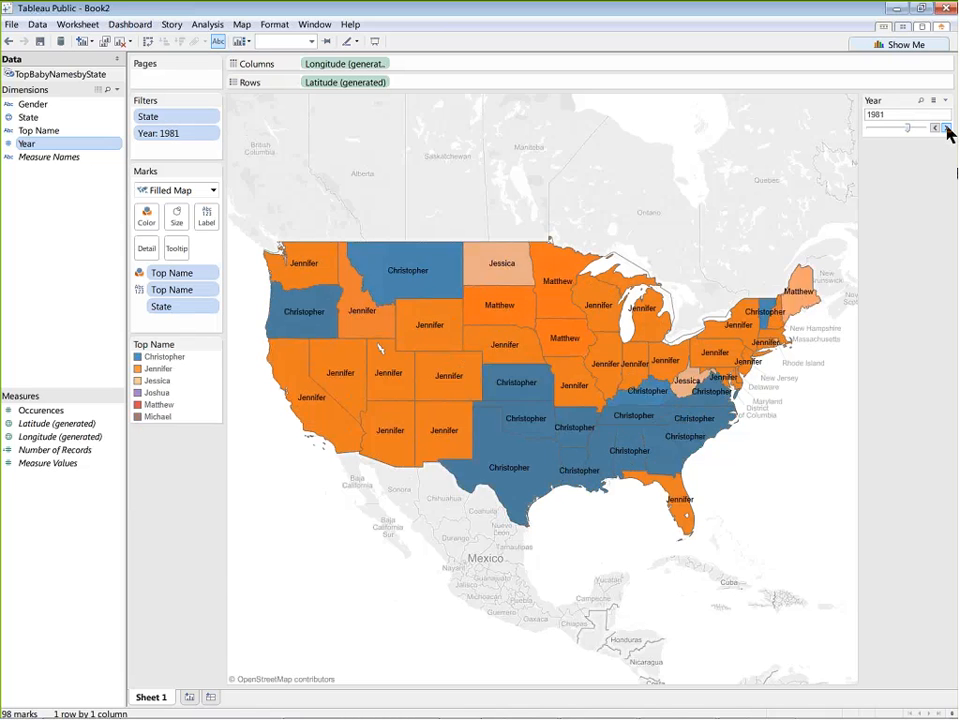
{"action": "left_click", "coordinate": [935, 128]}
{"action": "left_click", "coordinate": [935, 128]}
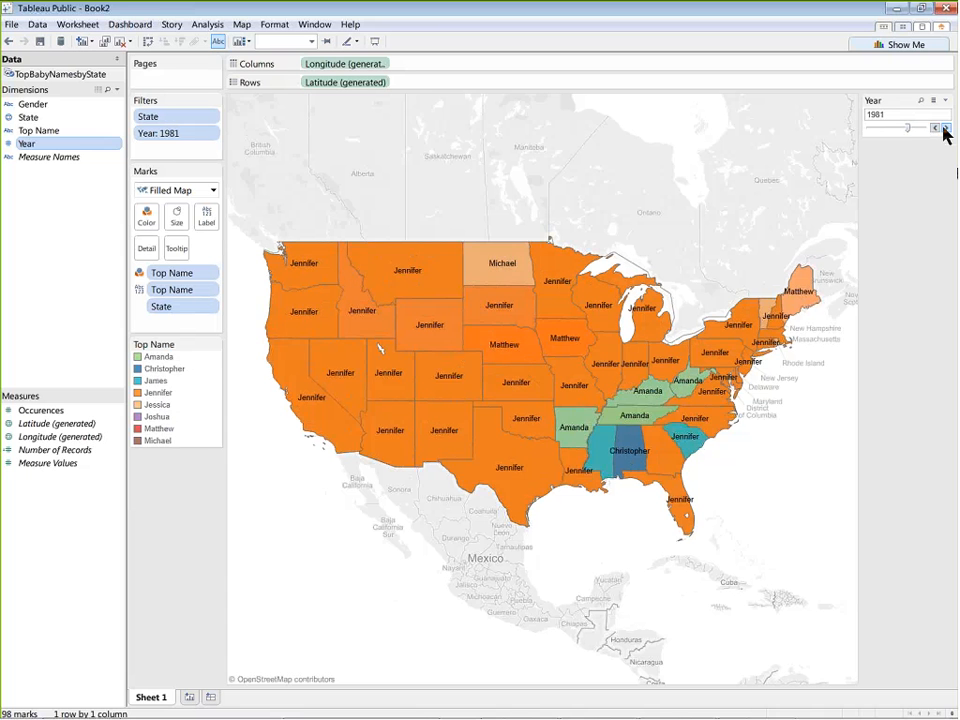
{"action": "left_click", "coordinate": [944, 128]}
{"action": "left_click", "coordinate": [944, 128]}
{"action": "left_click", "coordinate": [946, 129]}
{"action": "left_click", "coordinate": [946, 129]}
{"action": "left_click", "coordinate": [946, 129]}
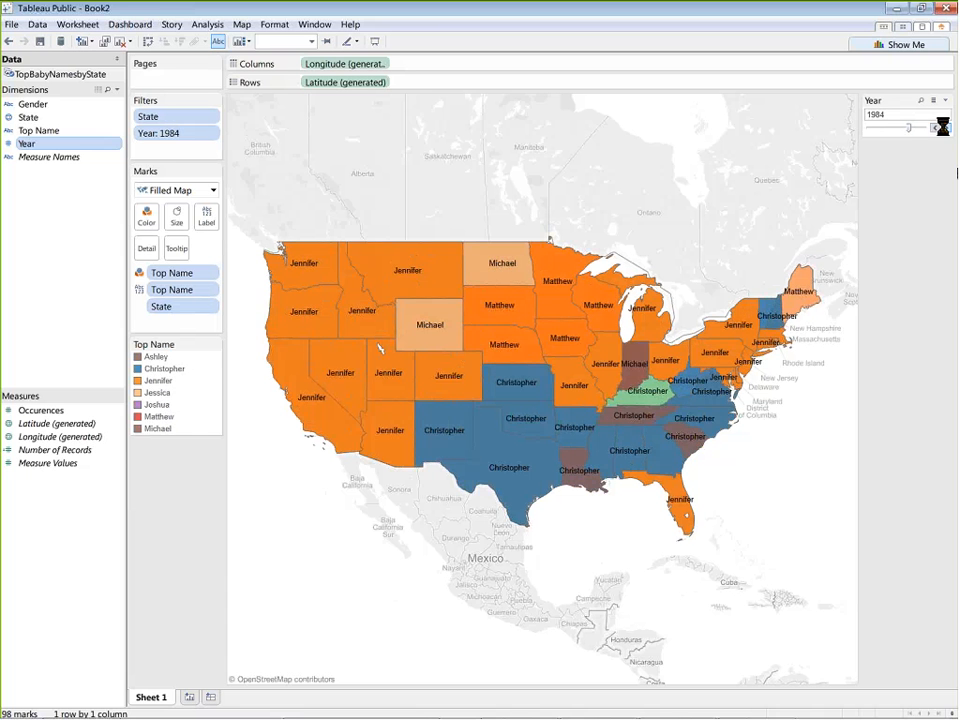
{"action": "left_click", "coordinate": [946, 129]}
{"action": "left_click", "coordinate": [946, 129]}
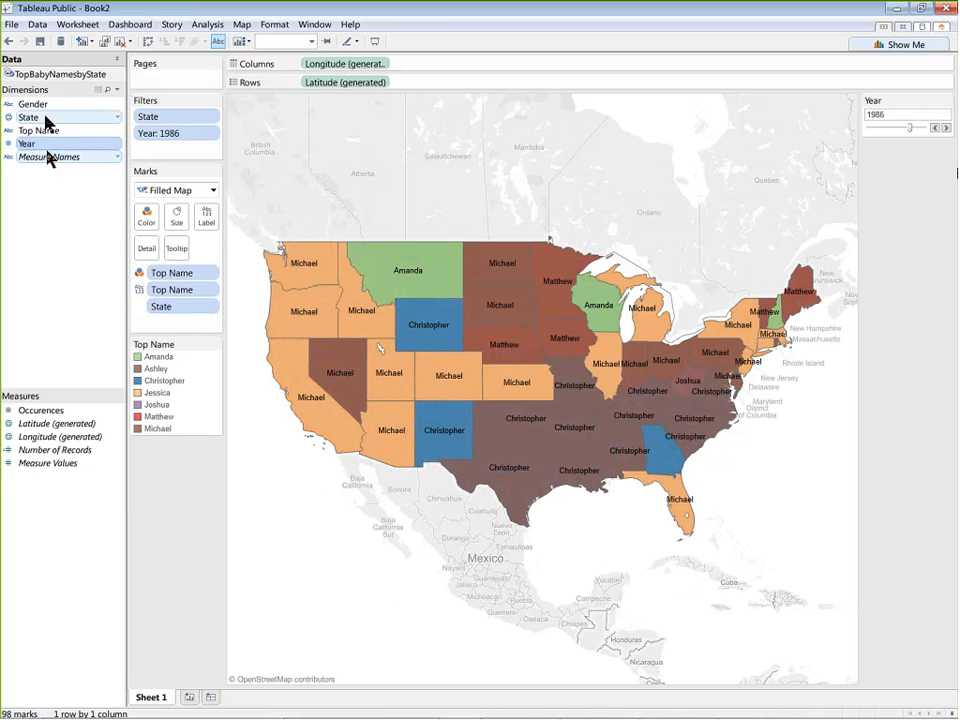
Add Gender as a filter with both F and M included and show its quick filter beside the map.
{"action": "left_click_drag", "start_coordinate": [32, 104], "coordinate": [170, 158]}
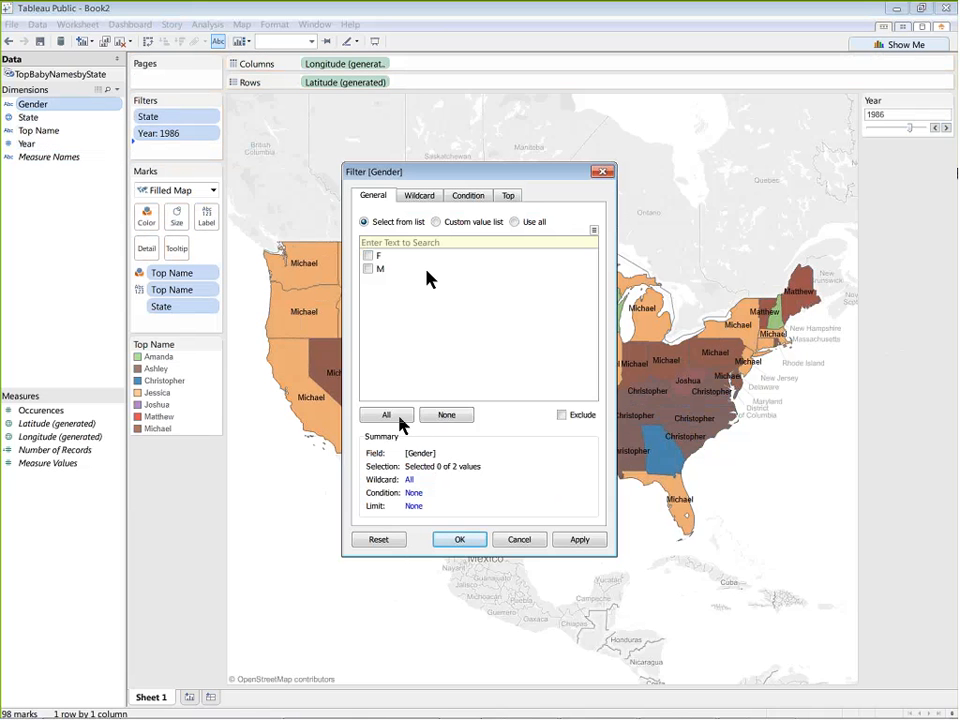
{"action": "left_click", "coordinate": [400, 415]}
{"action": "left_click", "coordinate": [579, 541]}
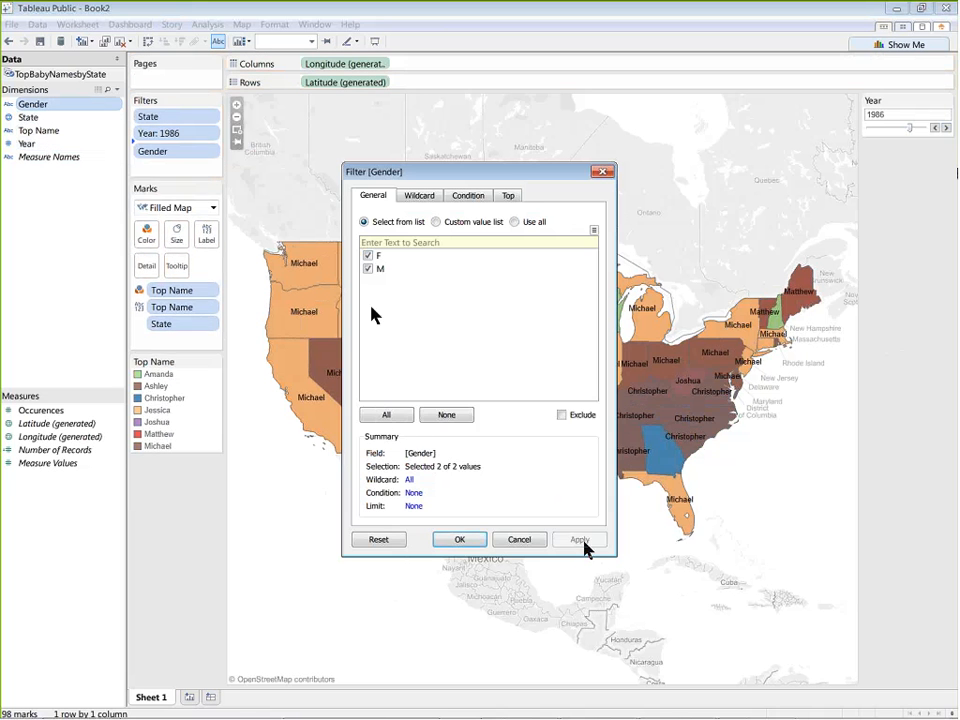
{"action": "left_click", "coordinate": [603, 172]}
{"action": "right_click", "coordinate": [197, 158]}
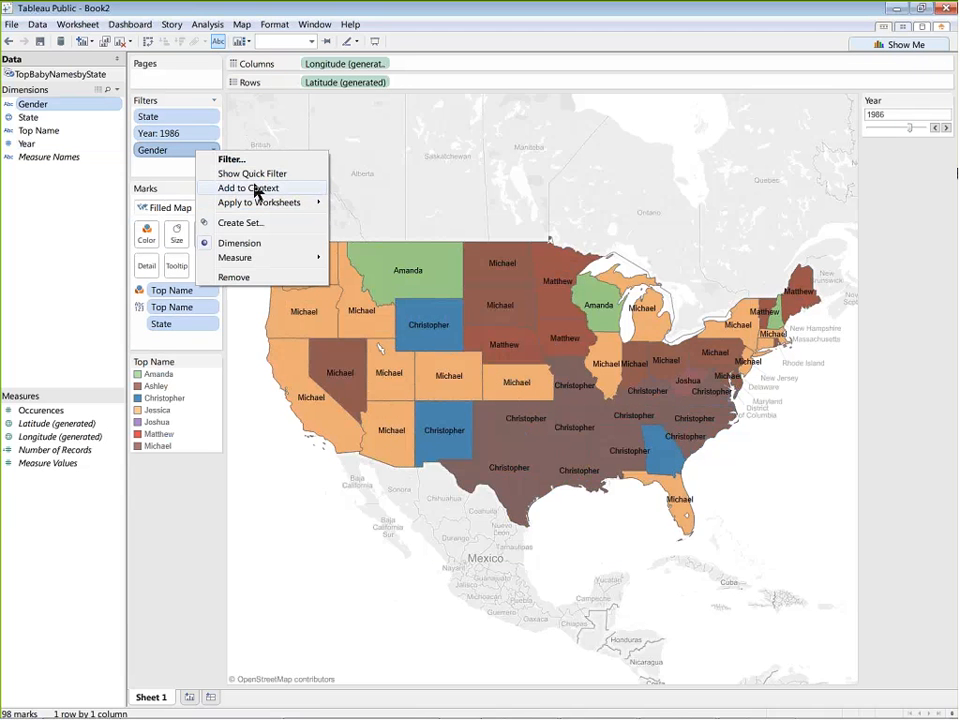
{"action": "left_click", "coordinate": [277, 175]}
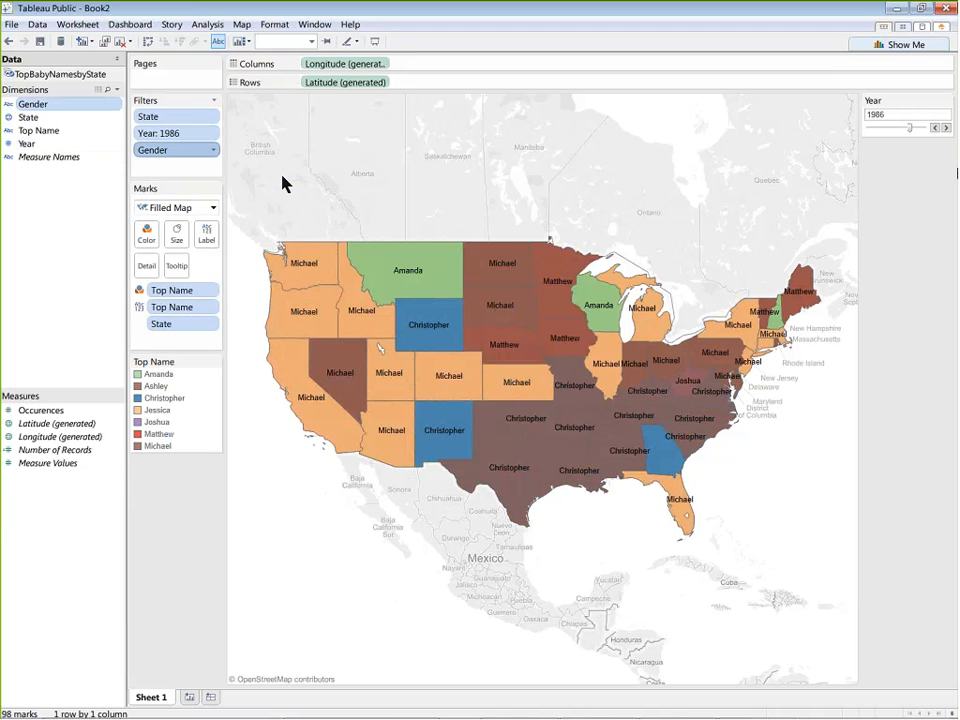
{"action": "left_click", "coordinate": [936, 150]}
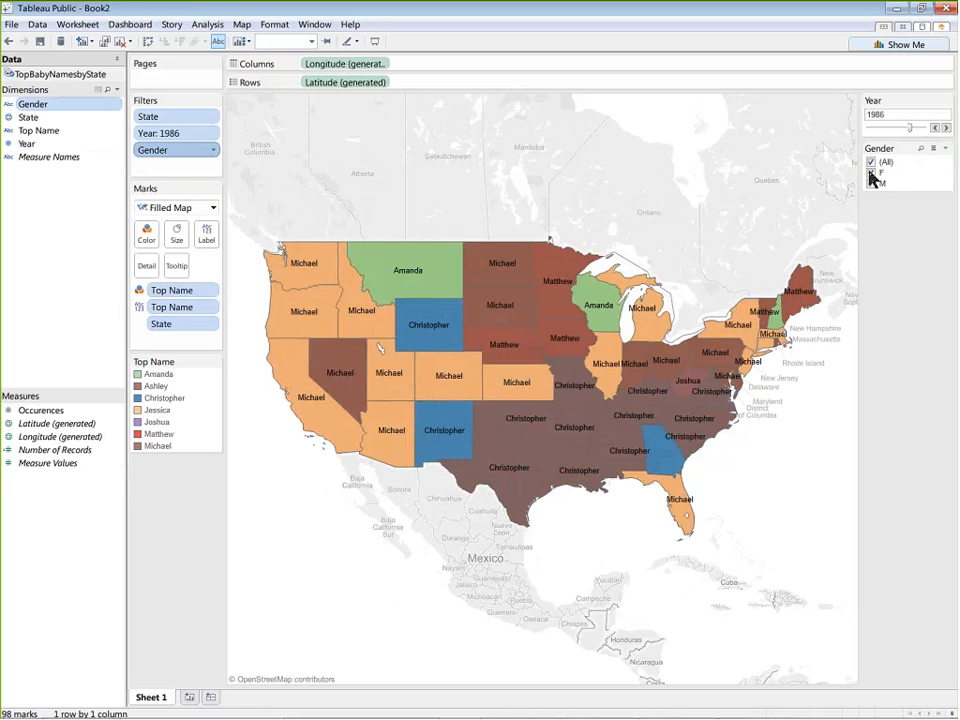
Limit the Gender quick filter to F only and then to M only to compare the maps.
{"action": "left_click", "coordinate": [870, 162]}
{"action": "left_click", "coordinate": [871, 174]}
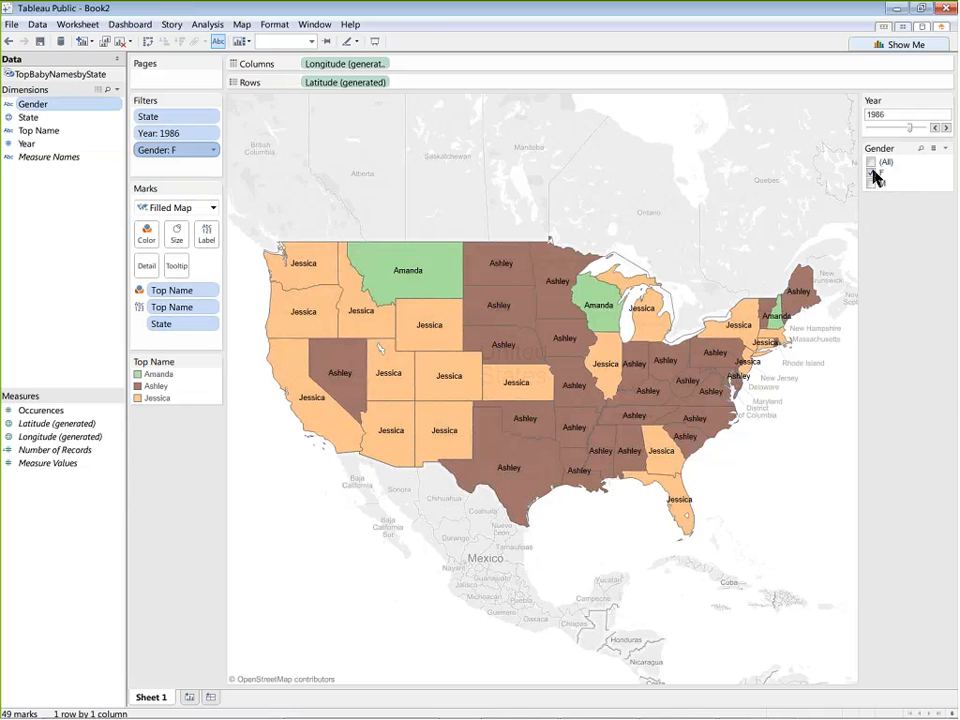
{"action": "left_click", "coordinate": [871, 174]}
{"action": "left_click", "coordinate": [871, 184]}
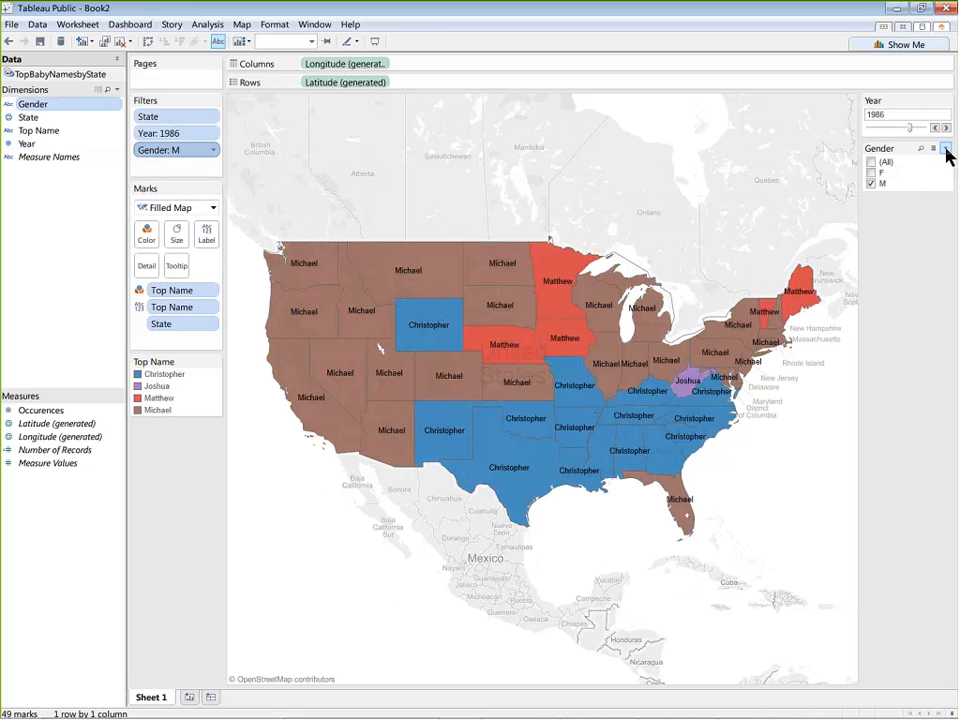
Change the Gender quick filter to a single-value list and select M.
{"action": "left_click", "coordinate": [946, 150]}
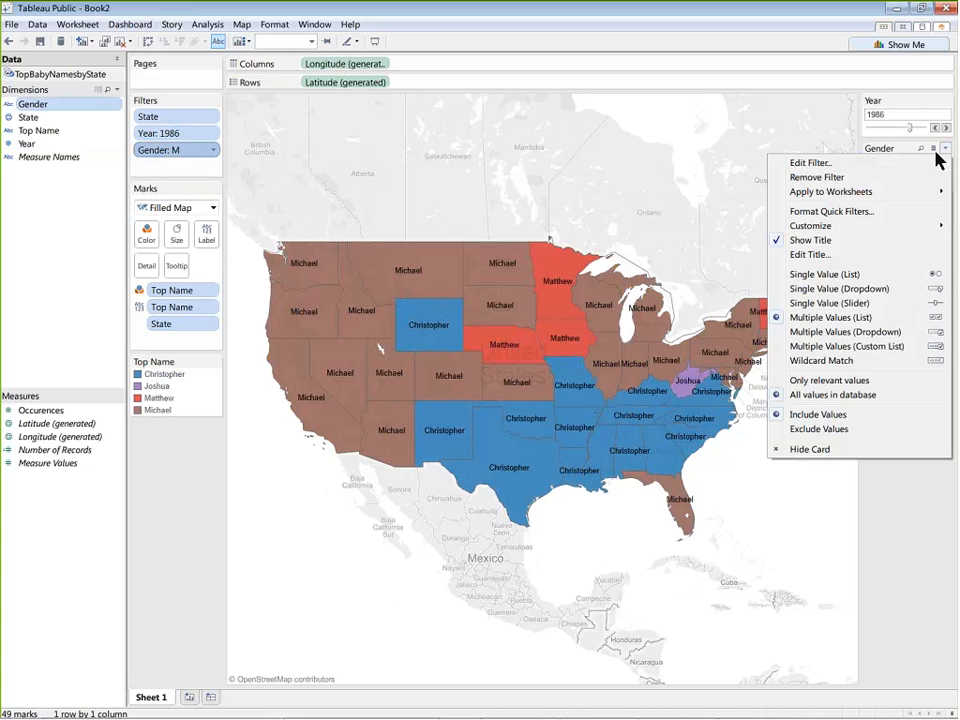
{"action": "left_click", "coordinate": [917, 290]}
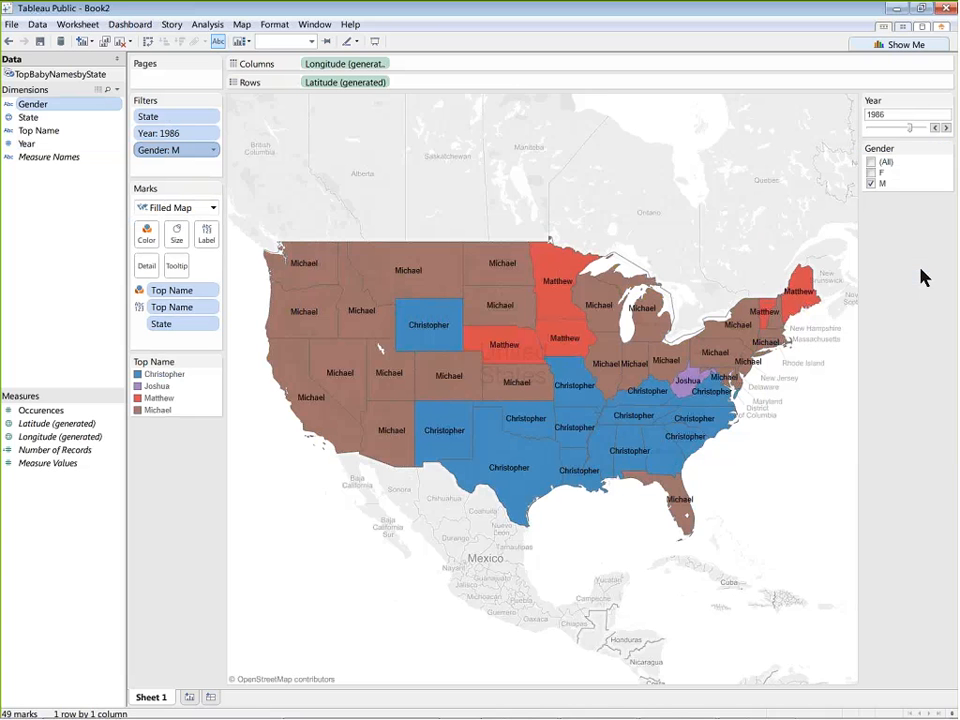
{"action": "left_click", "coordinate": [871, 173]}
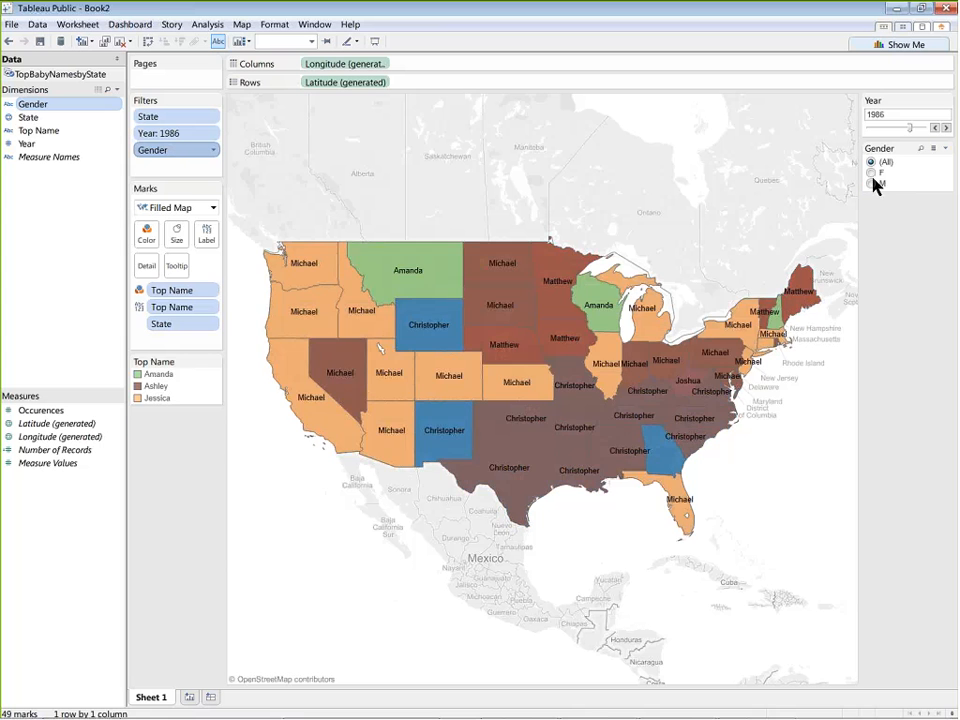
{"action": "left_click", "coordinate": [871, 184]}
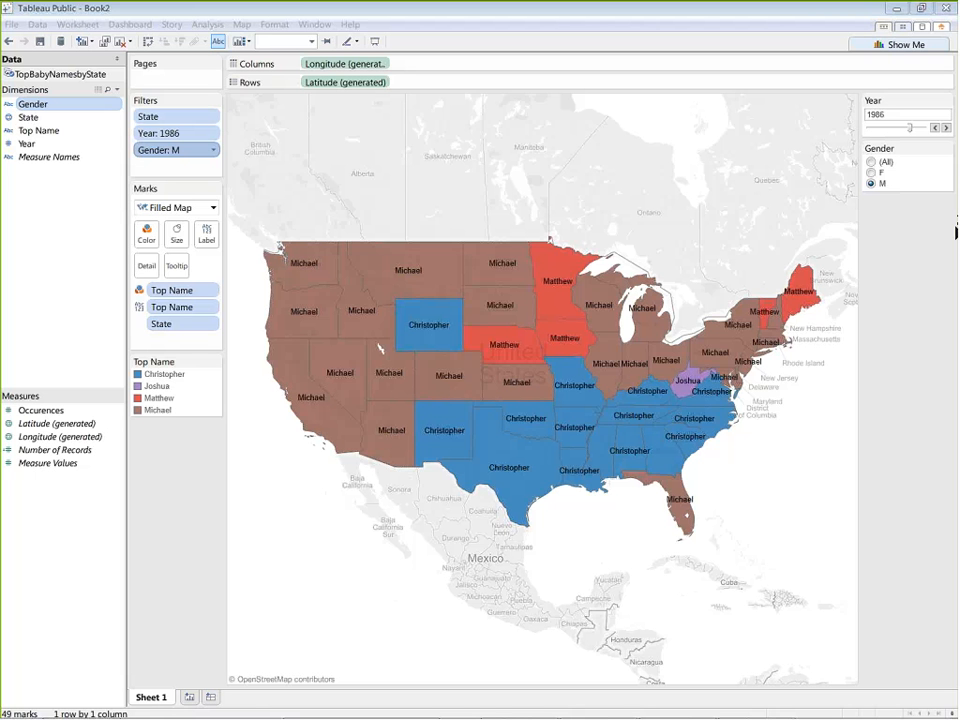
Set the Year filter to 1944 and then 1945 and examine the top male names across the states.
{"action": "left_click", "coordinate": [893, 232]}
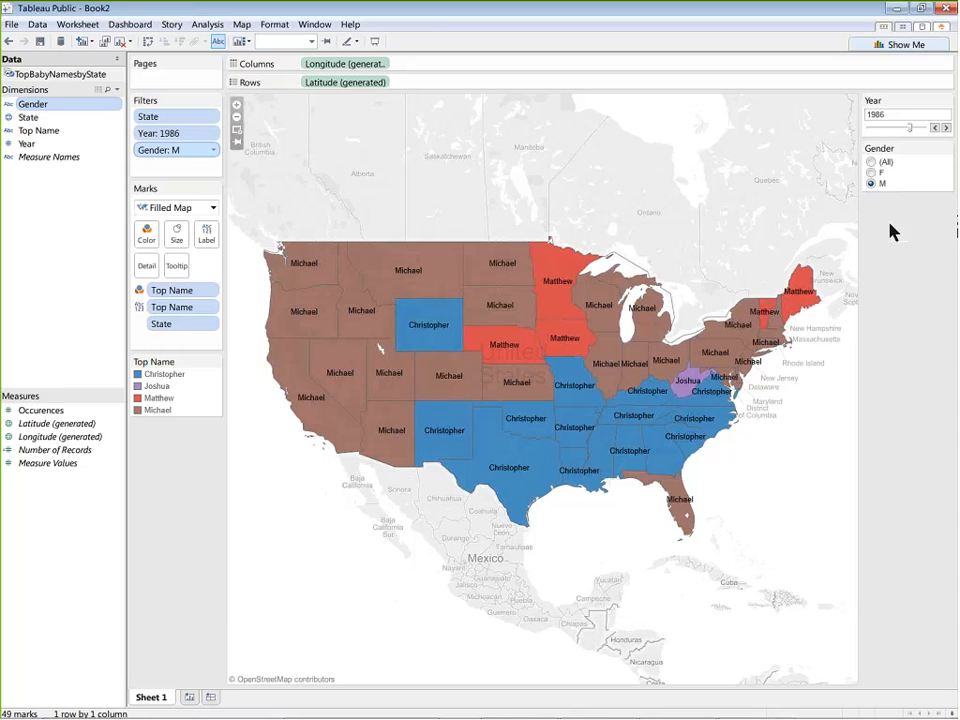
{"action": "left_click", "coordinate": [888, 127]}
{"action": "left_click", "coordinate": [877, 127]}
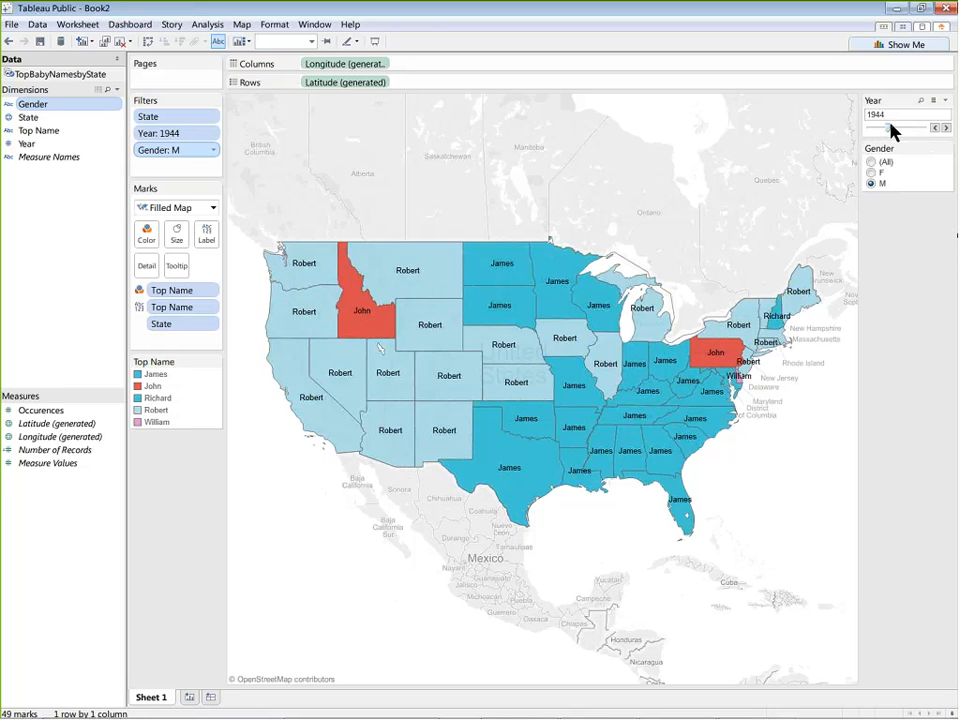
{"action": "left_click_drag", "start_coordinate": [892, 127], "coordinate": [891, 127]}
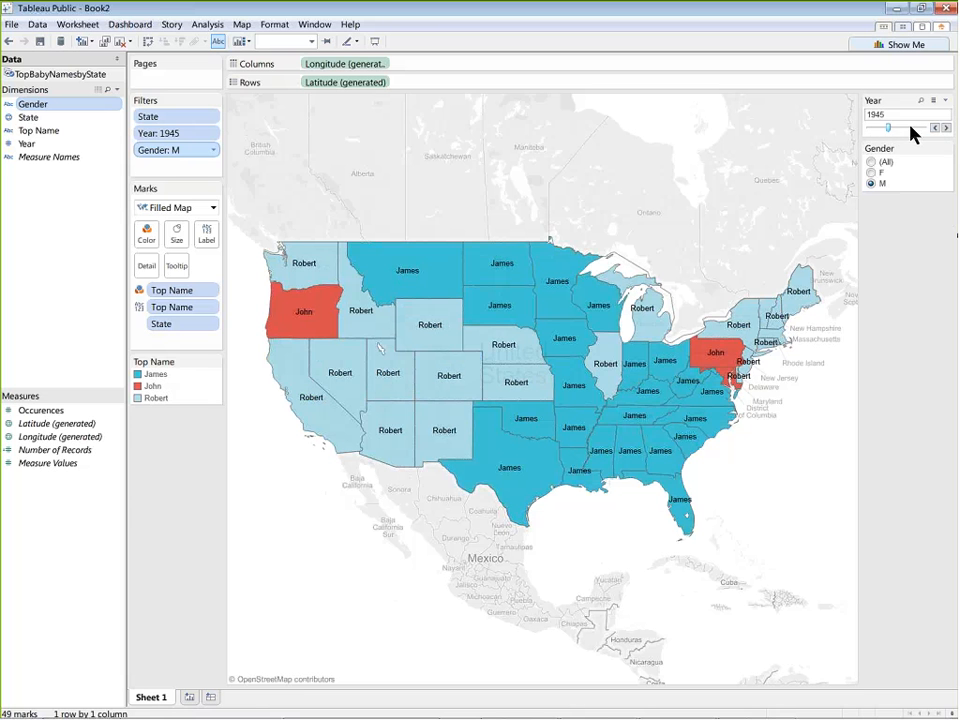
Switch the Gender filter to F and move the Year filter to 2006, advancing year by year to 2010.
{"action": "left_click", "coordinate": [882, 172]}
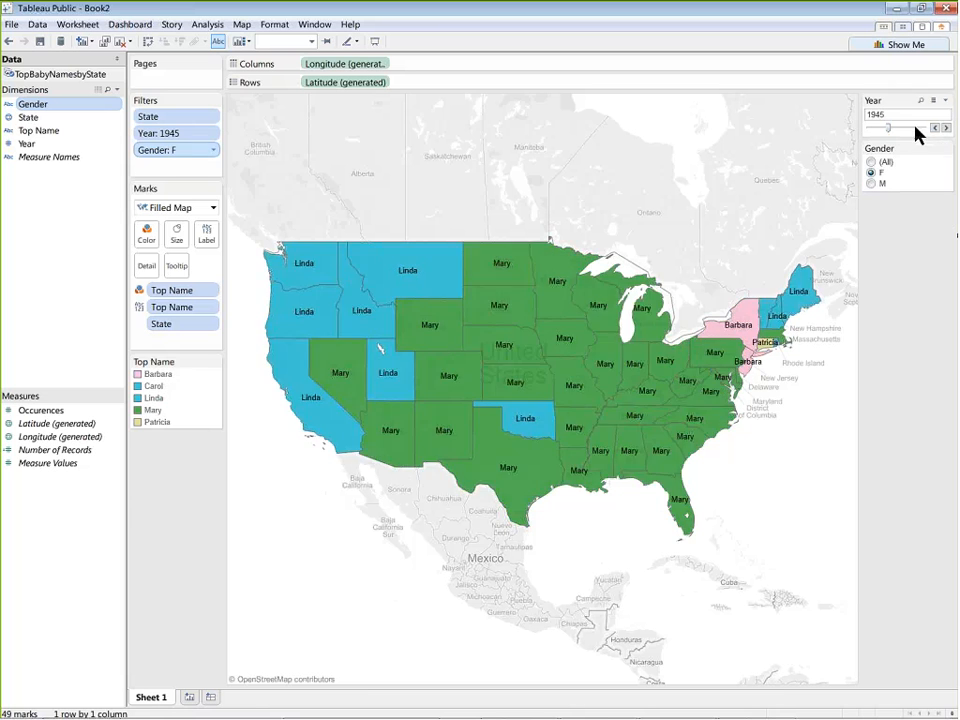
{"action": "left_click_drag", "start_coordinate": [917, 135], "coordinate": [924, 134]}
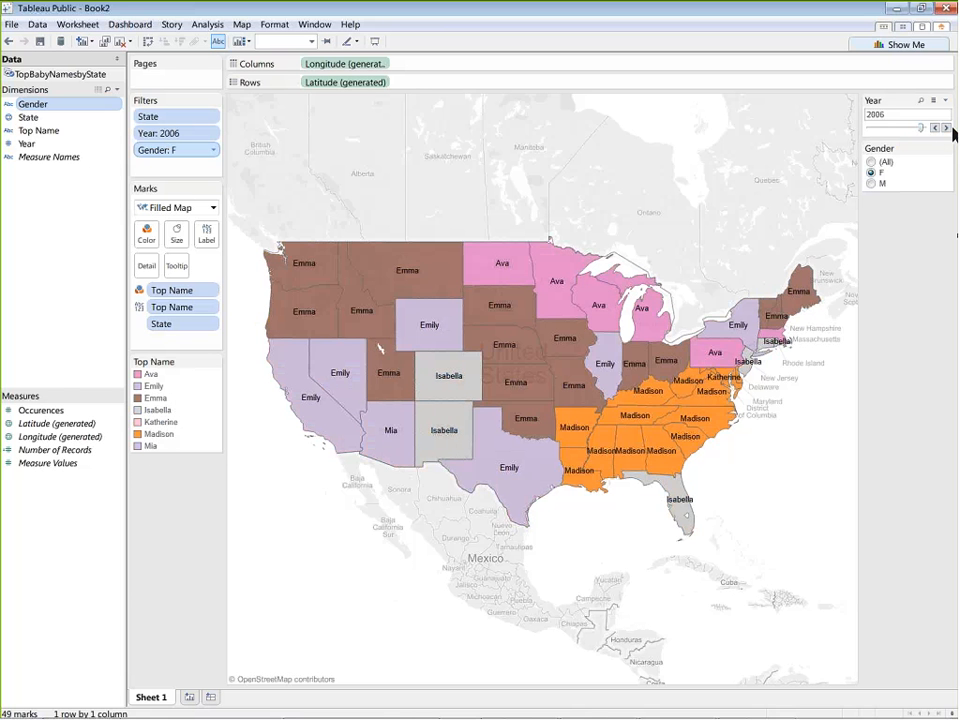
{"action": "left_click", "coordinate": [945, 129]}
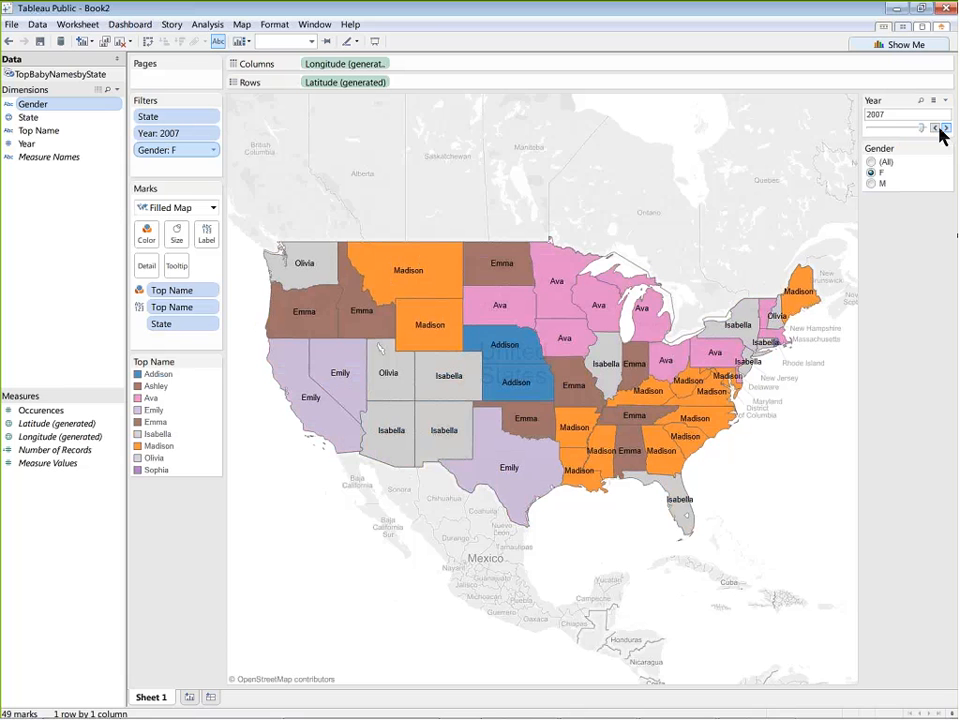
{"action": "left_click", "coordinate": [945, 129]}
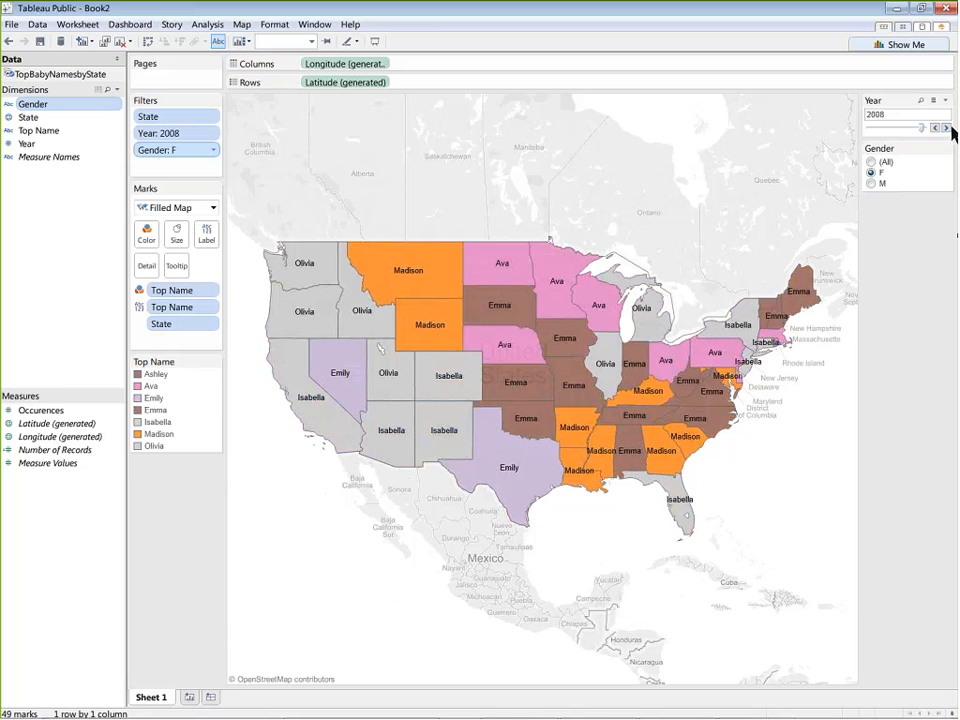
{"action": "left_click", "coordinate": [946, 129]}
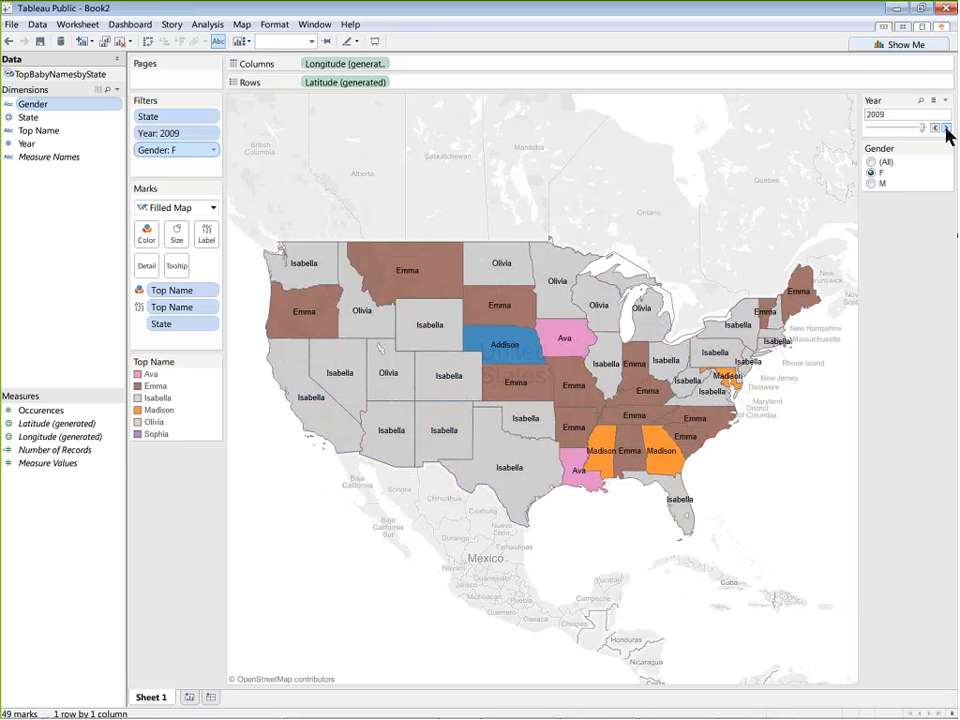
{"action": "left_click", "coordinate": [946, 129]}
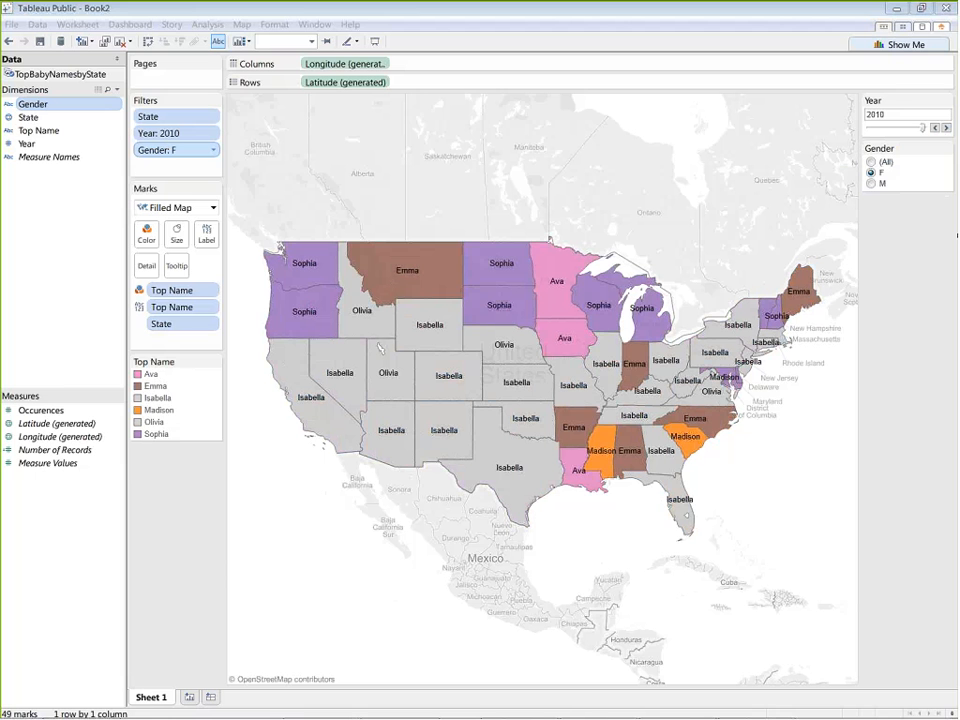
Rename the map worksheet as "Map of Names".
{"action": "left_click", "coordinate": [886, 417]}
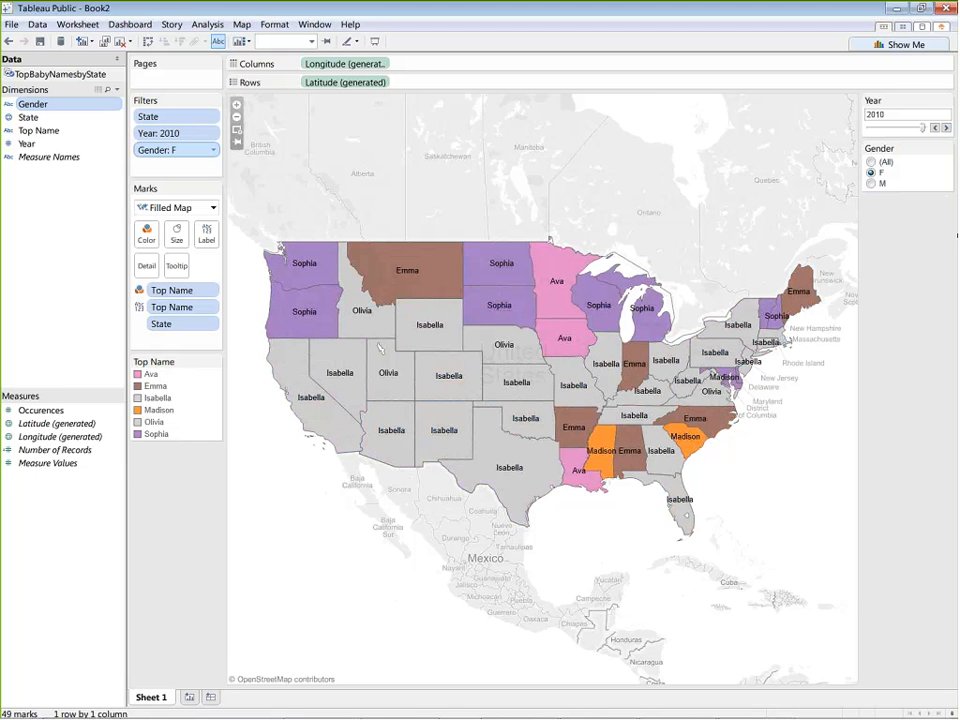
{"action": "right_click", "coordinate": [152, 698]}
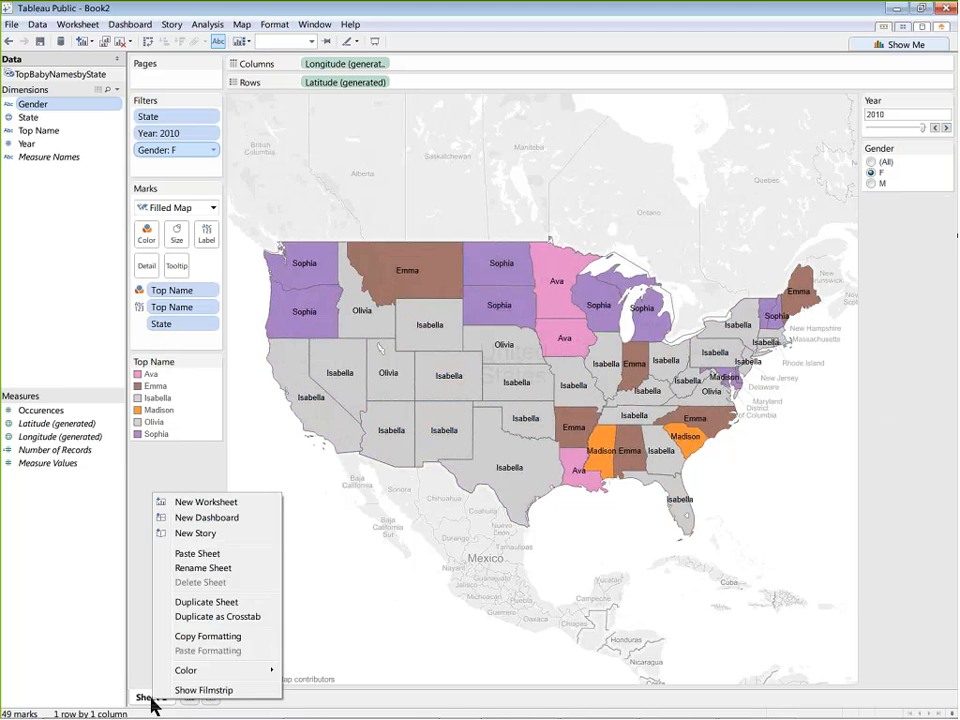
{"action": "left_click", "coordinate": [229, 568]}
{"action": "type", "text": "M"}
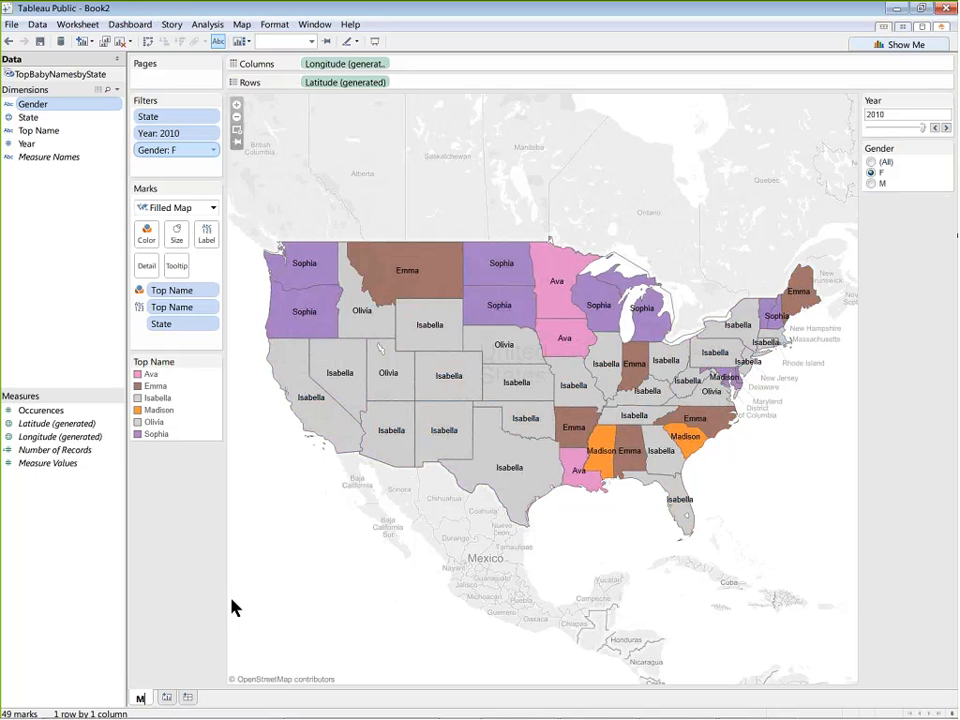
{"action": "type", "text": "ap of Names"}
{"action": "key", "text": "Return"}
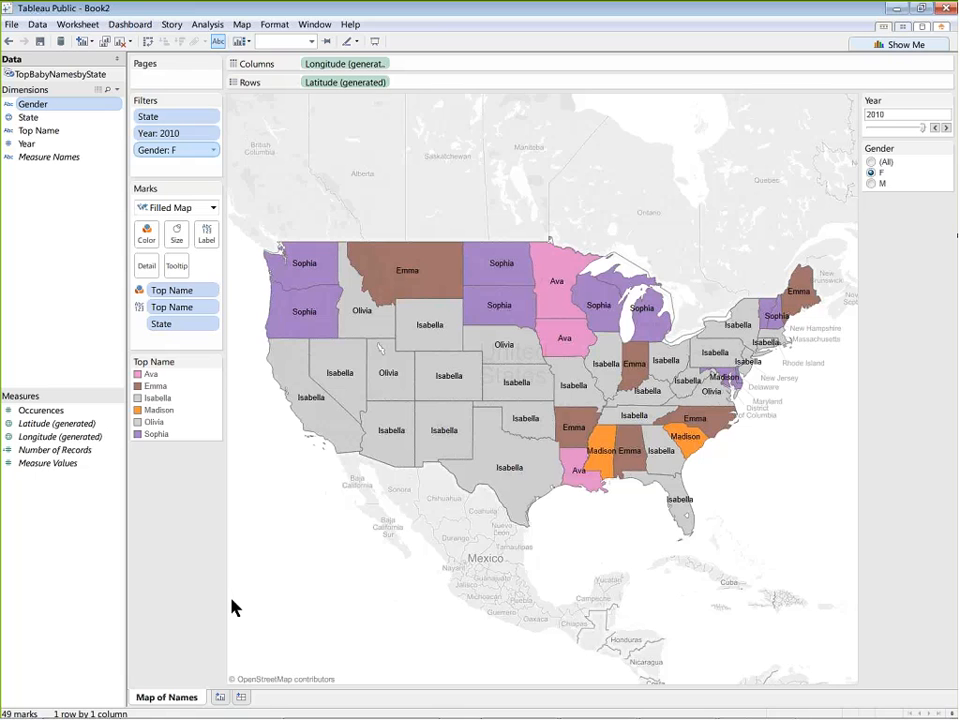
Add a new worksheet and name it "Trends through time".
{"action": "left_click", "coordinate": [219, 698]}
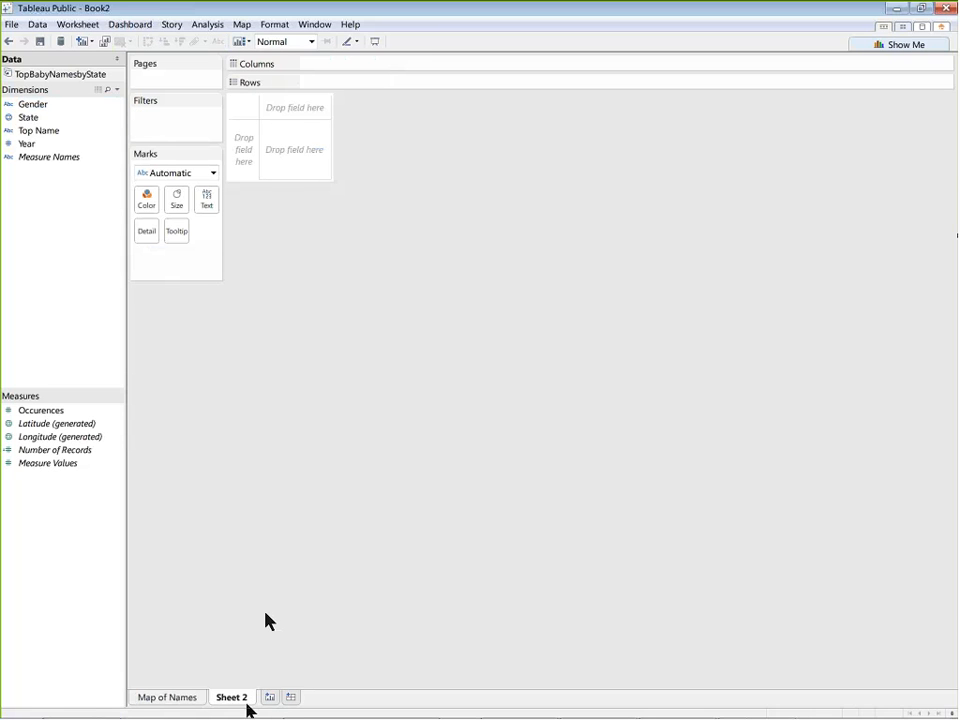
{"action": "double_click", "coordinate": [232, 698]}
{"action": "type", "text": "Trends through time"}
{"action": "key", "text": "Return"}
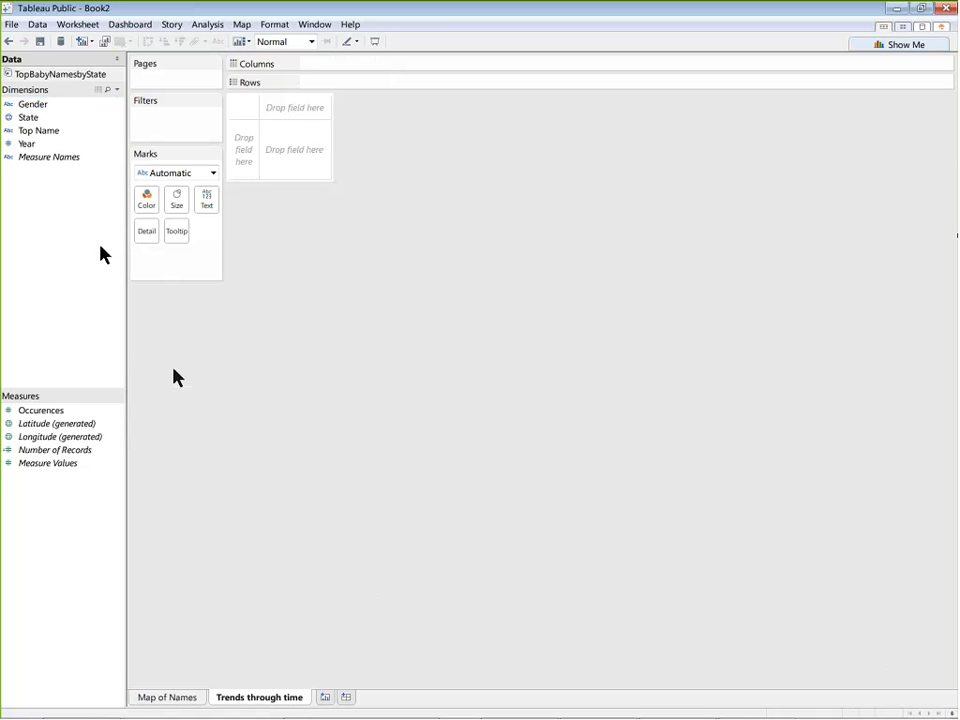
Plot the sum of Occurences by Year, with Year in the columns as a continuous field.
{"action": "left_click_drag", "start_coordinate": [44, 150], "coordinate": [400, 66]}
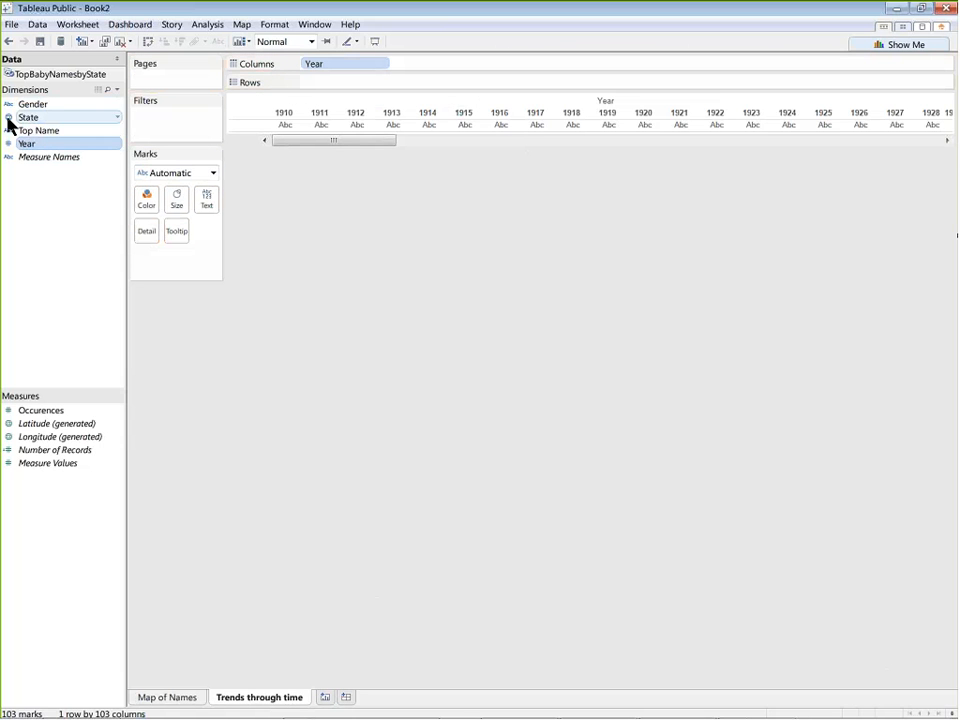
{"action": "left_click_drag", "start_coordinate": [45, 410], "coordinate": [415, 90]}
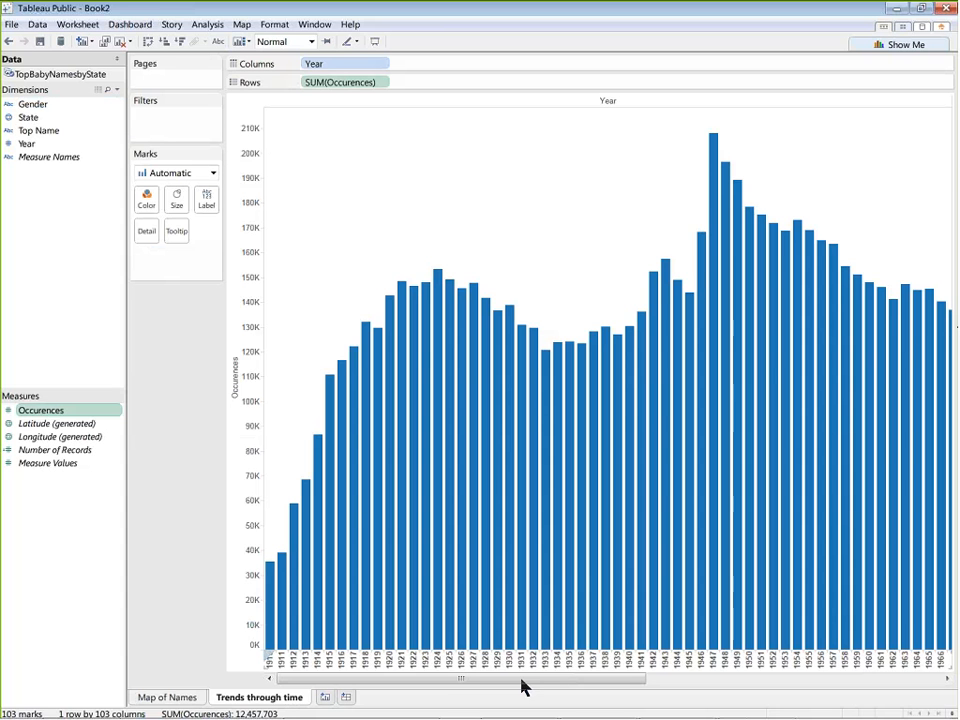
{"action": "left_click_drag", "start_coordinate": [624, 679], "coordinate": [437, 647]}
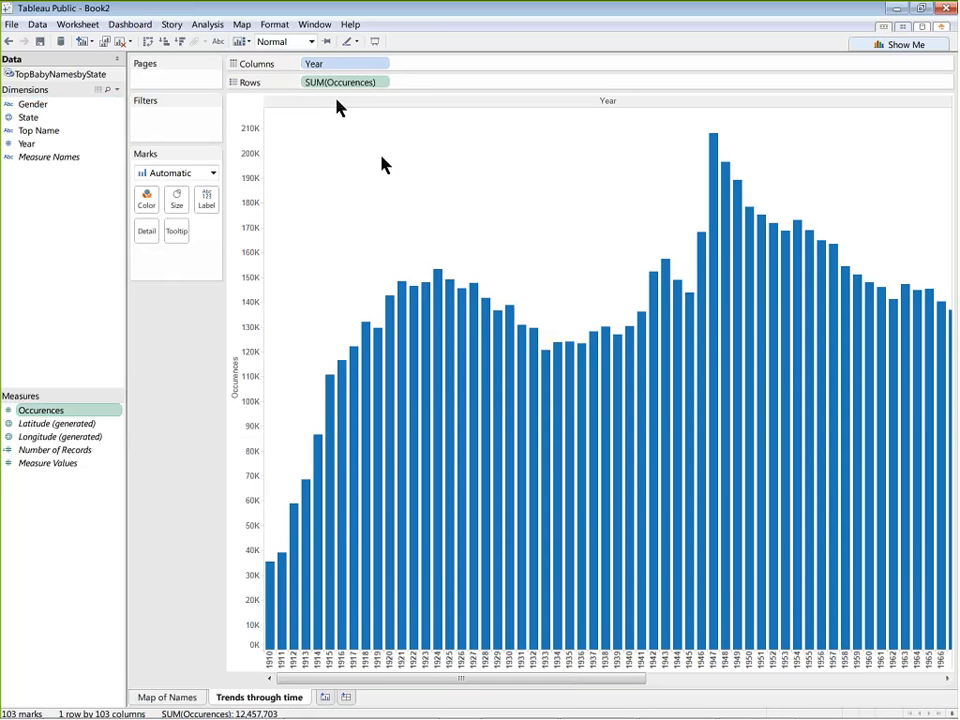
{"action": "left_click", "coordinate": [382, 64]}
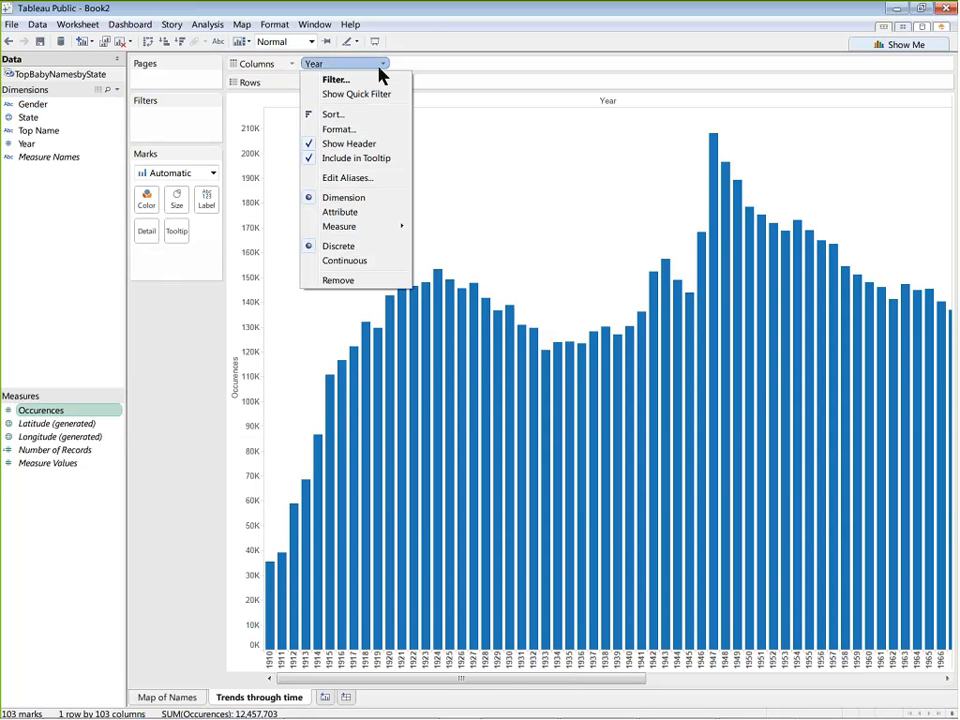
{"action": "left_click", "coordinate": [343, 261]}
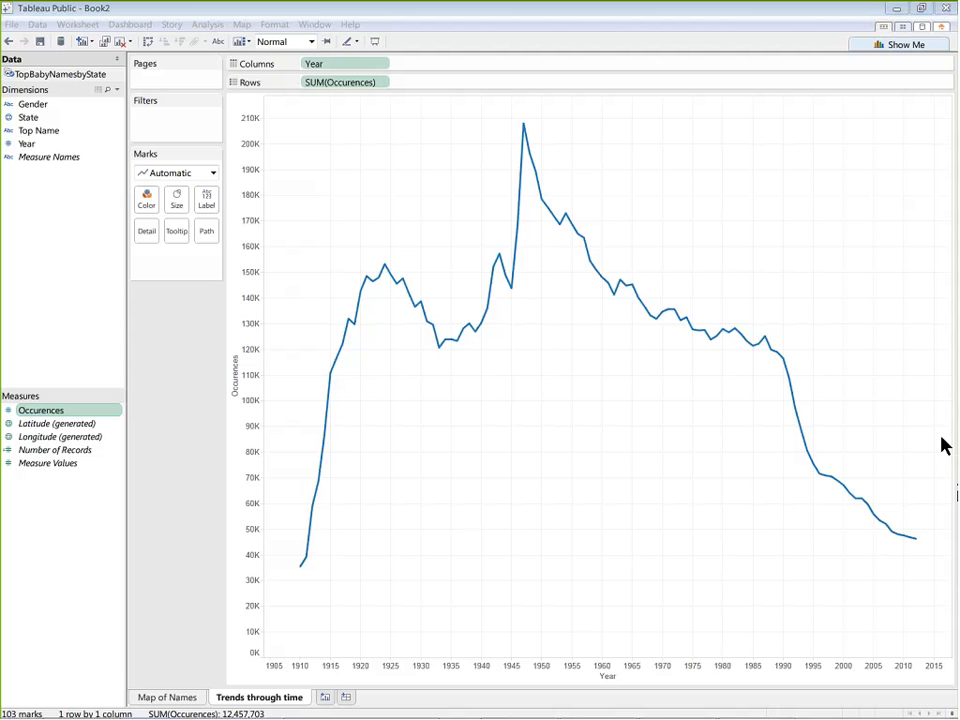
Filter the trends line chart to show only Gender F.
{"action": "left_click", "coordinate": [535, 491]}
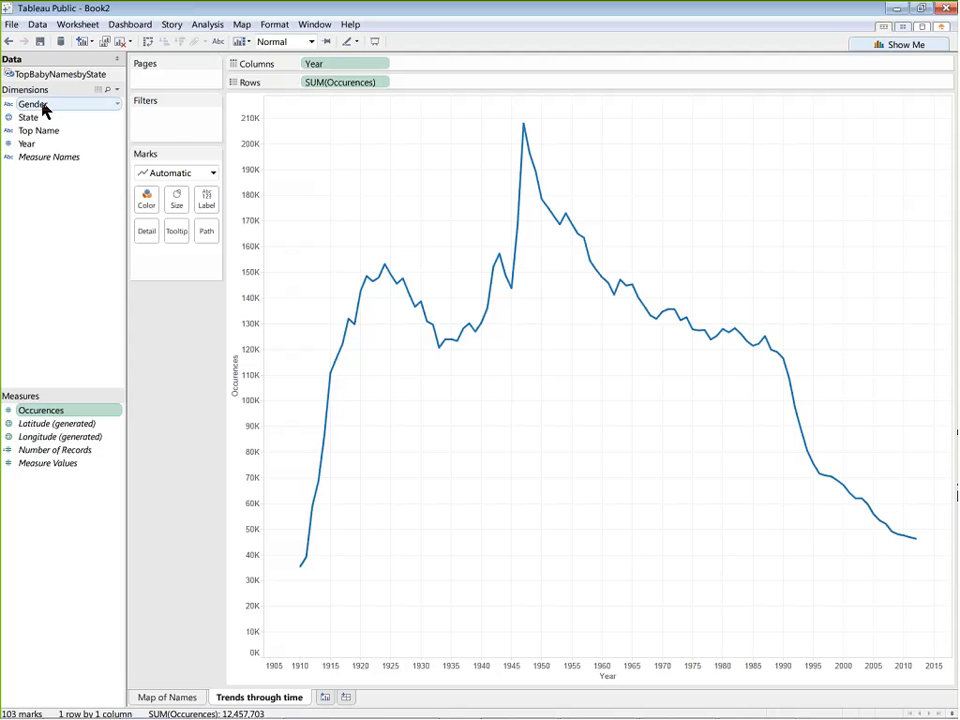
{"action": "left_click_drag", "start_coordinate": [43, 112], "coordinate": [180, 126]}
{"action": "left_click", "coordinate": [367, 256]}
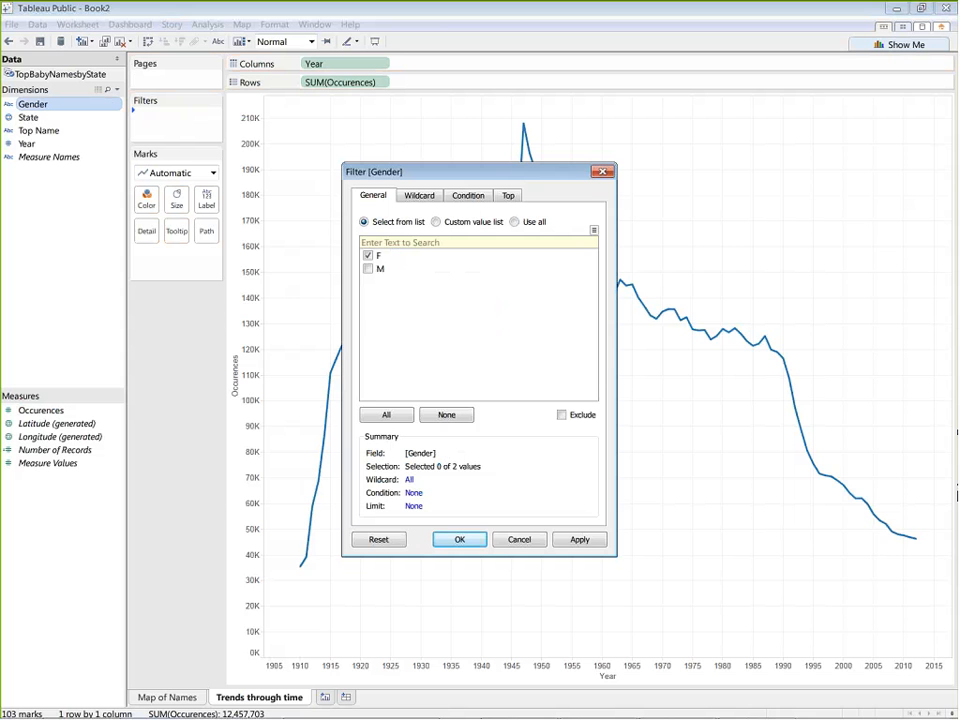
{"action": "left_click", "coordinate": [587, 546]}
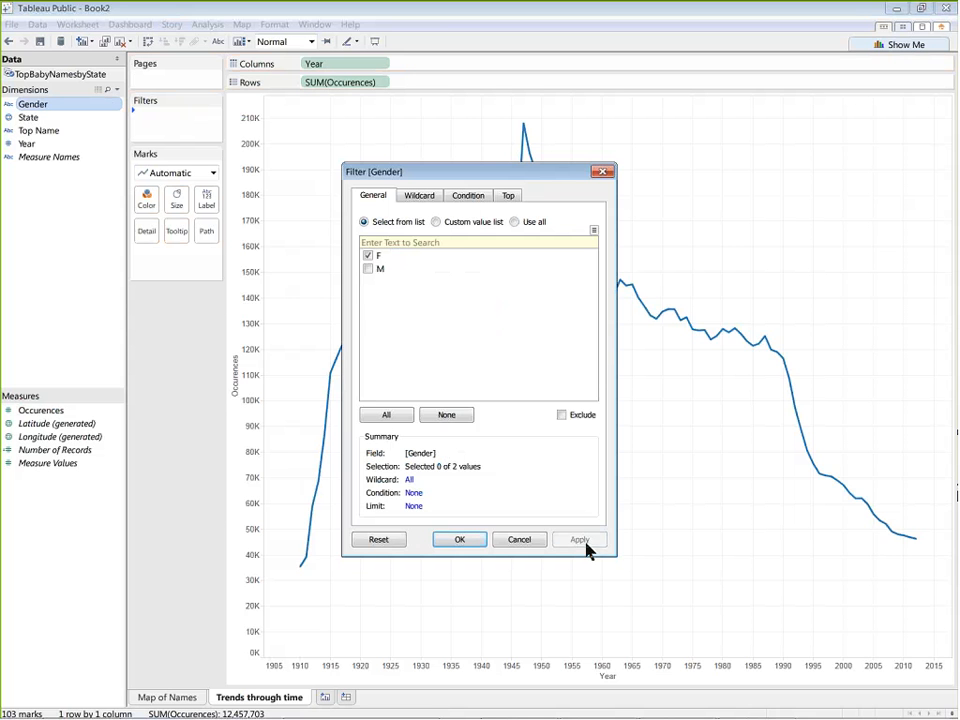
{"action": "left_click", "coordinate": [472, 540]}
{"action": "left_click", "coordinate": [213, 117]}
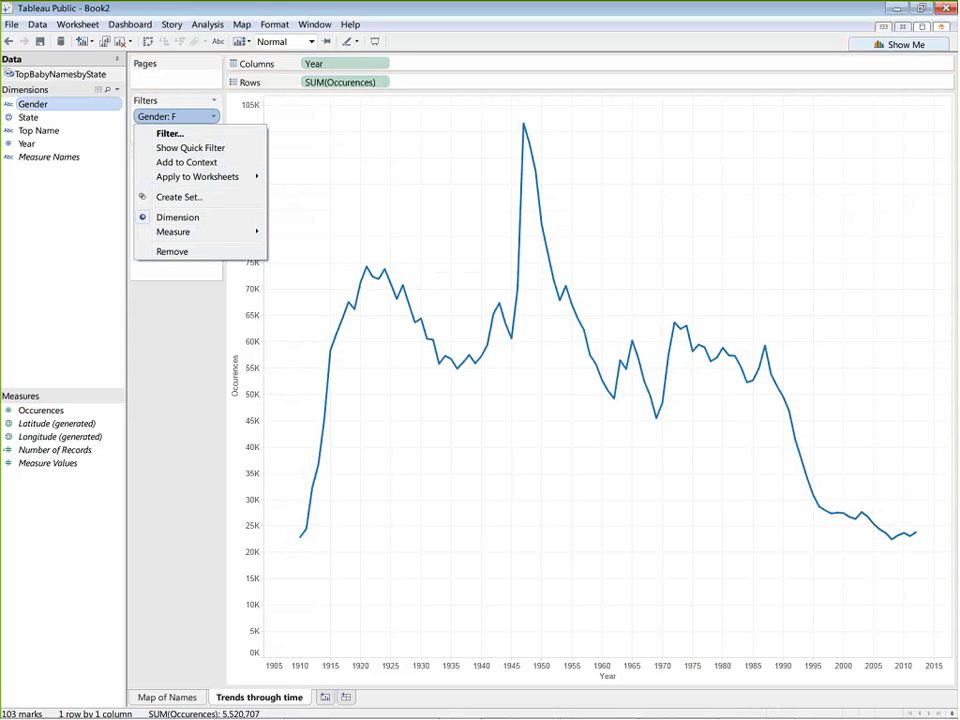
{"action": "left_click", "coordinate": [203, 417]}
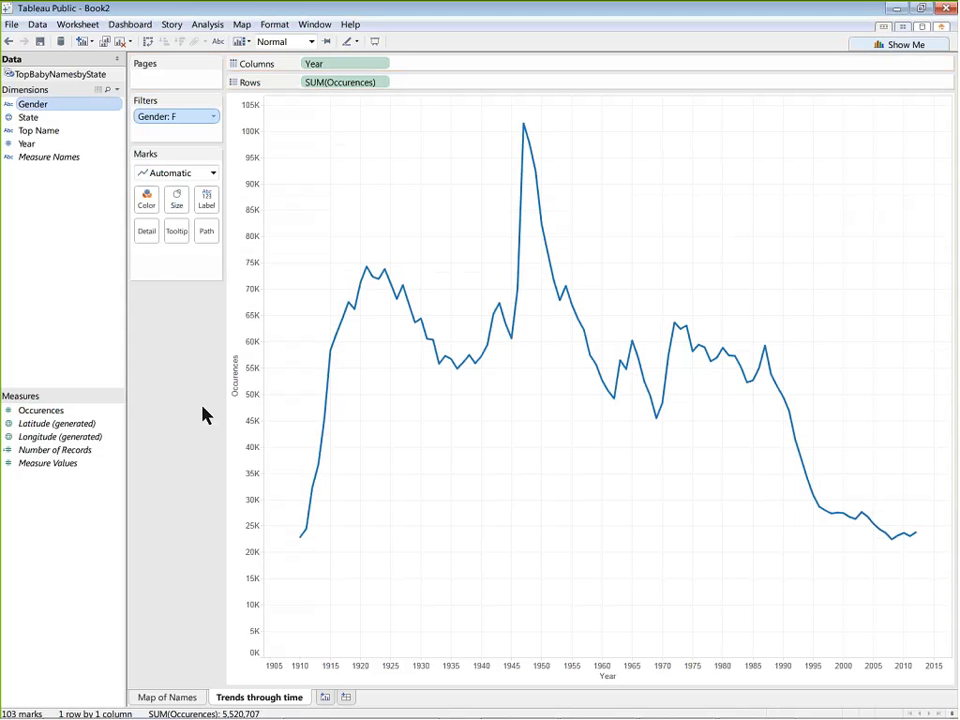
Color the trend lines by Gender, assigning pink to F and blue to M from the Tableau 10 palette.
{"action": "left_click_drag", "start_coordinate": [84, 105], "coordinate": [150, 204]}
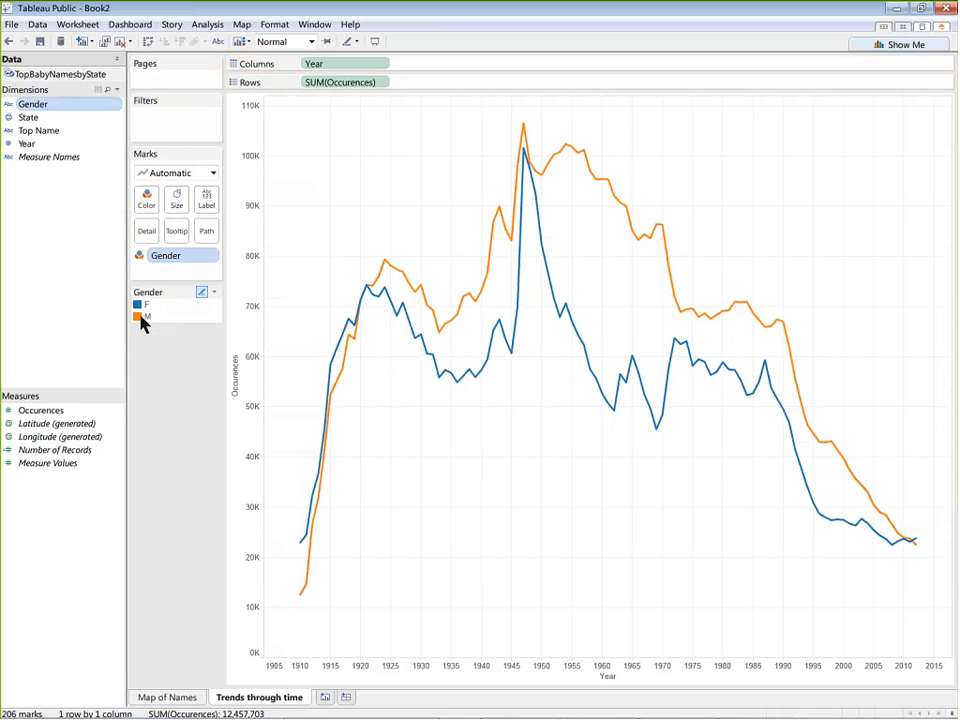
{"action": "left_click", "coordinate": [213, 291]}
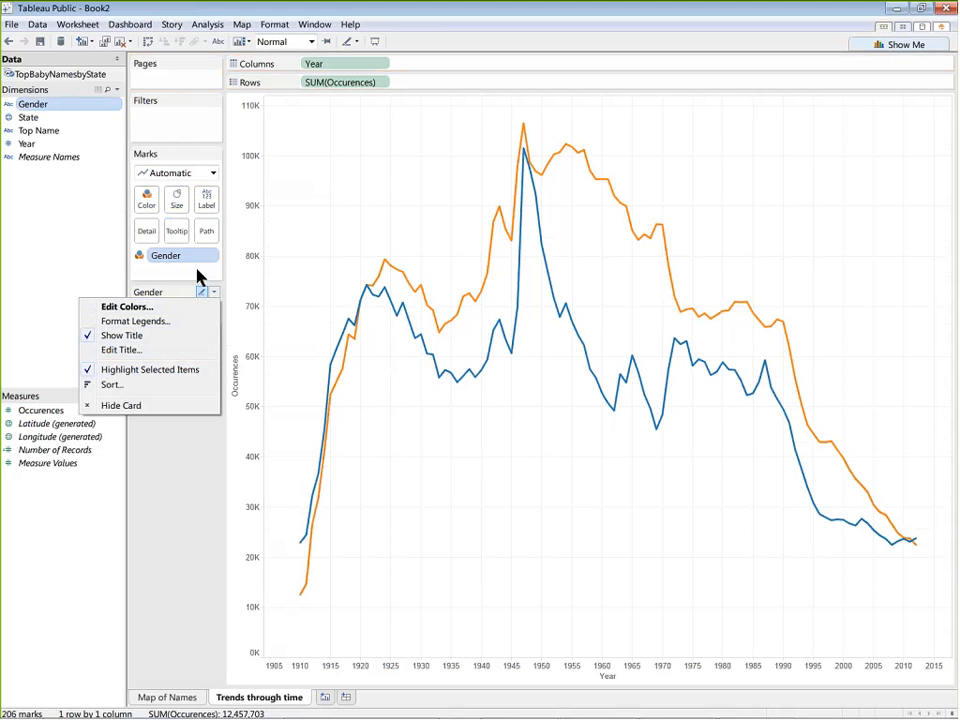
{"action": "left_click", "coordinate": [190, 307]}
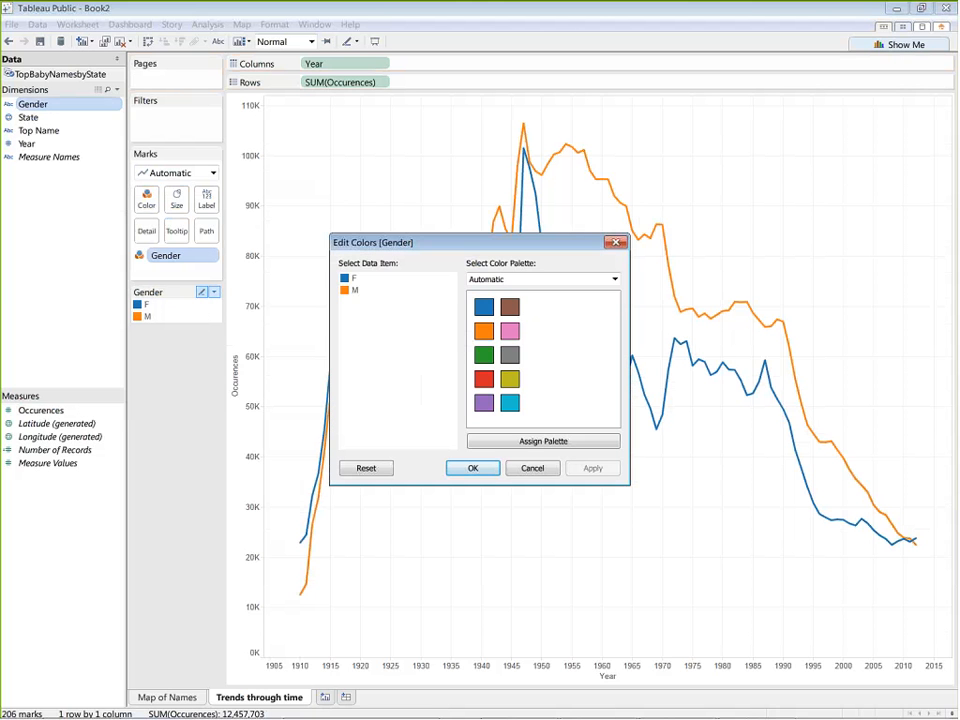
{"action": "left_click", "coordinate": [347, 279]}
{"action": "left_click", "coordinate": [510, 331]}
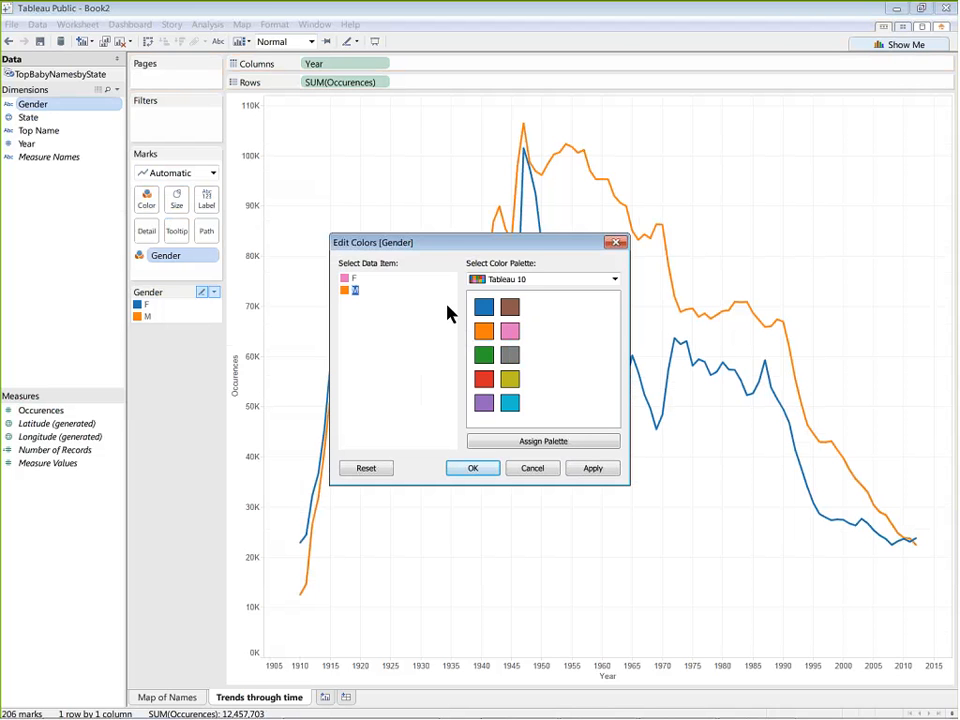
{"action": "left_click", "coordinate": [481, 310]}
{"action": "left_click", "coordinate": [593, 468]}
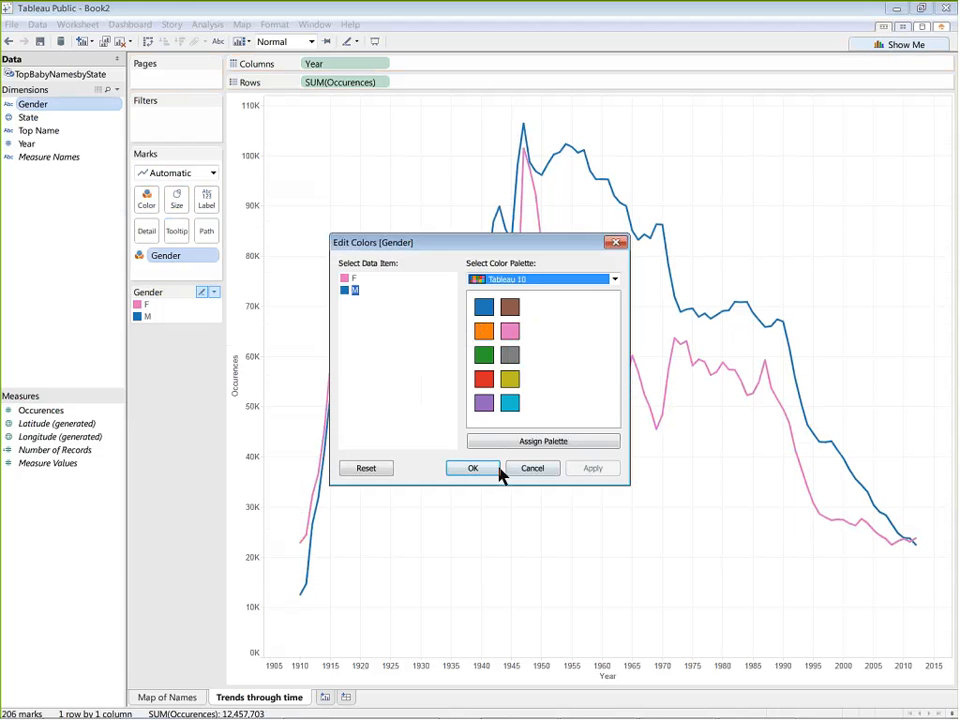
{"action": "left_click", "coordinate": [495, 468]}
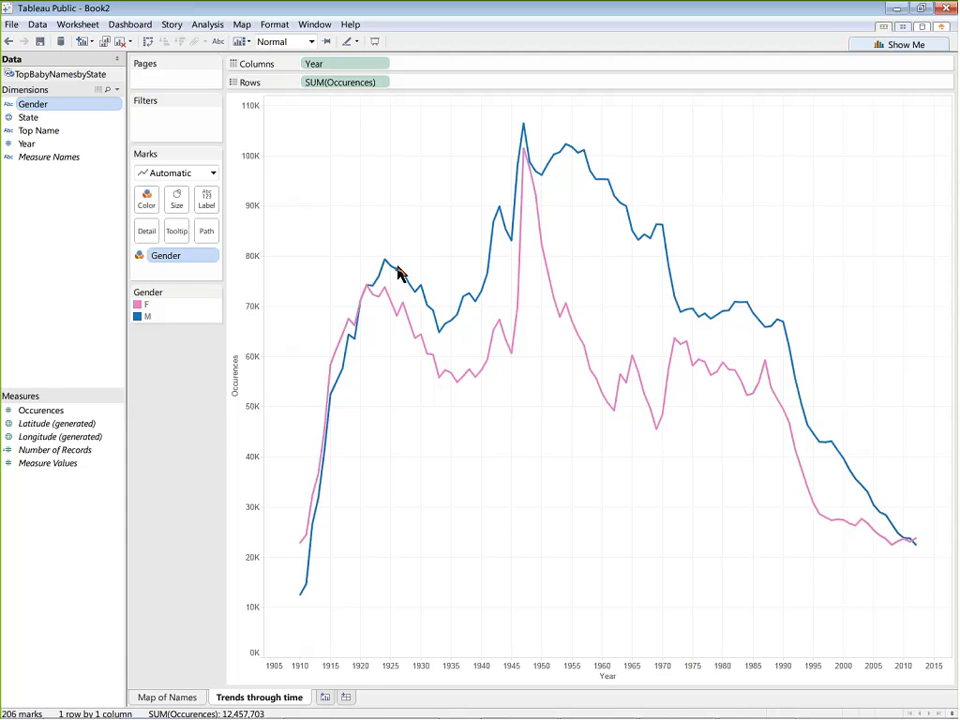
Add a Top Name filter to the trends chart and limit it to Amanda.
{"action": "left_click_drag", "start_coordinate": [38, 130], "coordinate": [200, 130]}
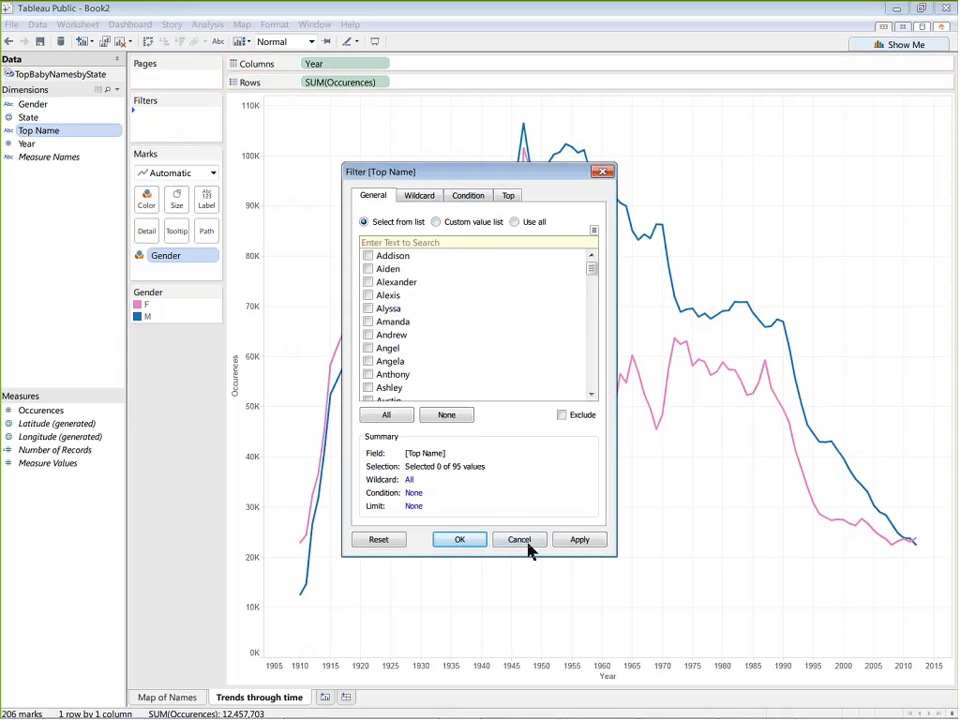
{"action": "left_click", "coordinate": [462, 540]}
{"action": "right_click", "coordinate": [181, 121]}
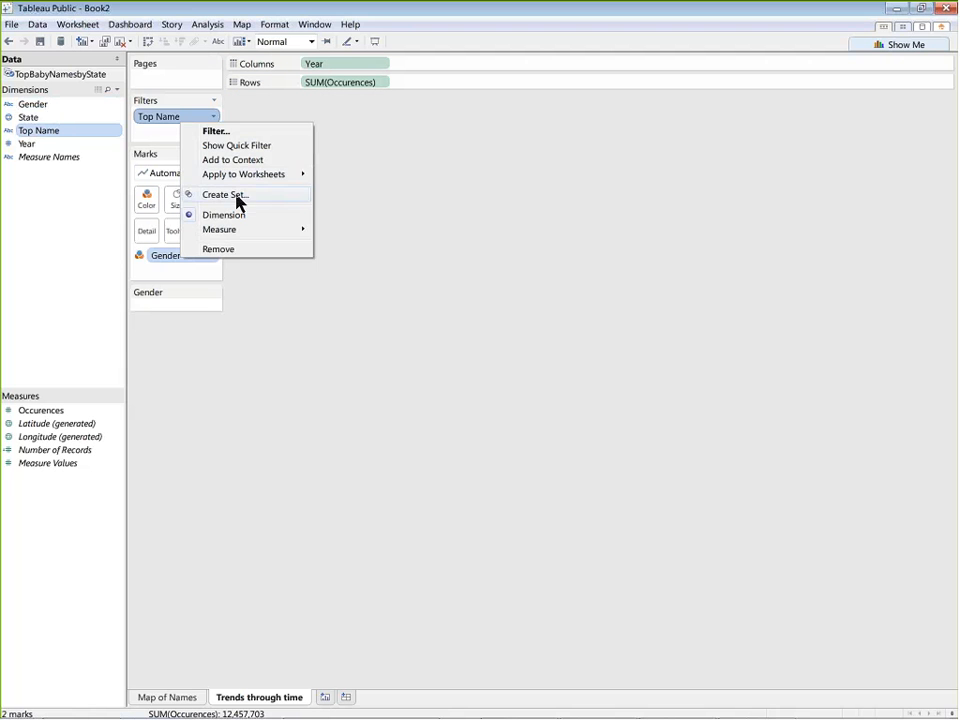
{"action": "left_click", "coordinate": [232, 131]}
{"action": "left_click", "coordinate": [364, 318]}
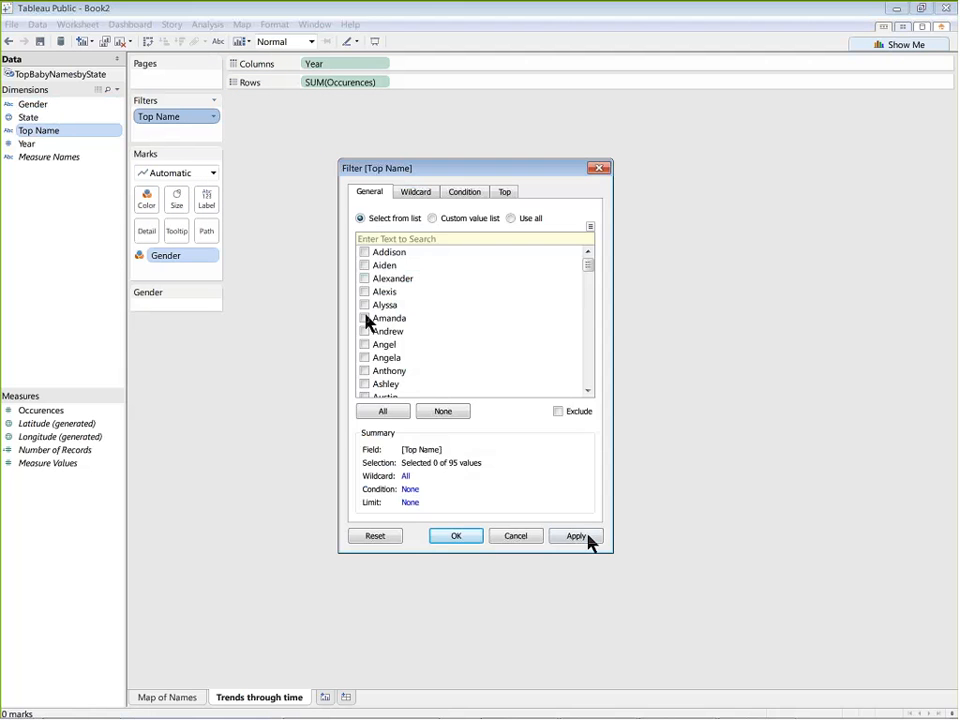
{"action": "left_click", "coordinate": [578, 537]}
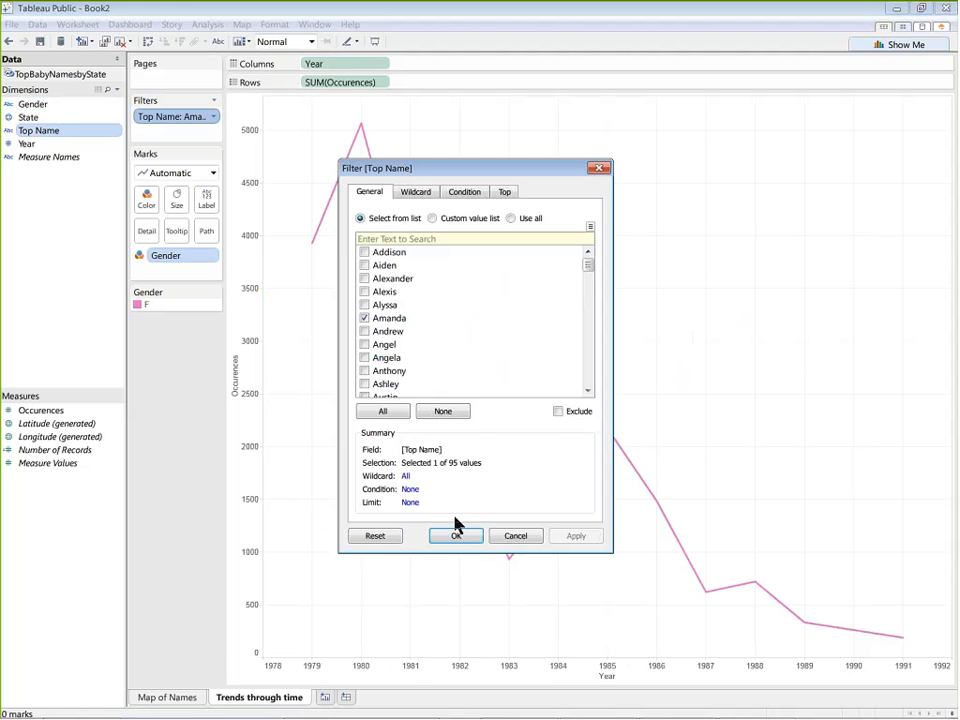
{"action": "left_click", "coordinate": [456, 535]}
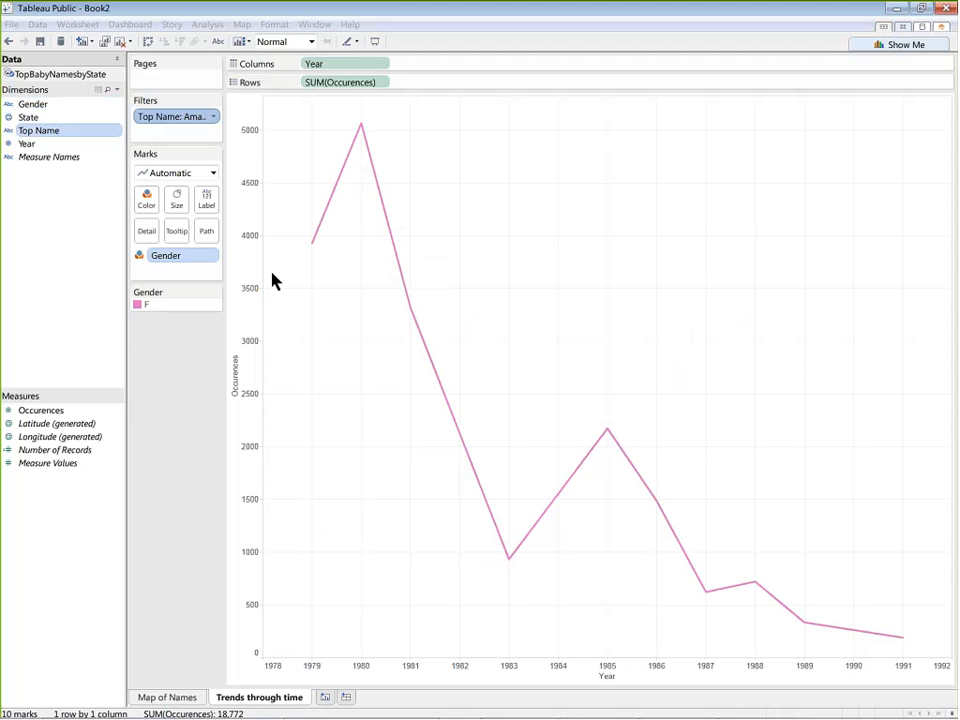
Show the quick filter for Top Name and change its mode to Wildcard Match.
{"action": "right_click", "coordinate": [199, 119]}
{"action": "left_click", "coordinate": [623, 147]}
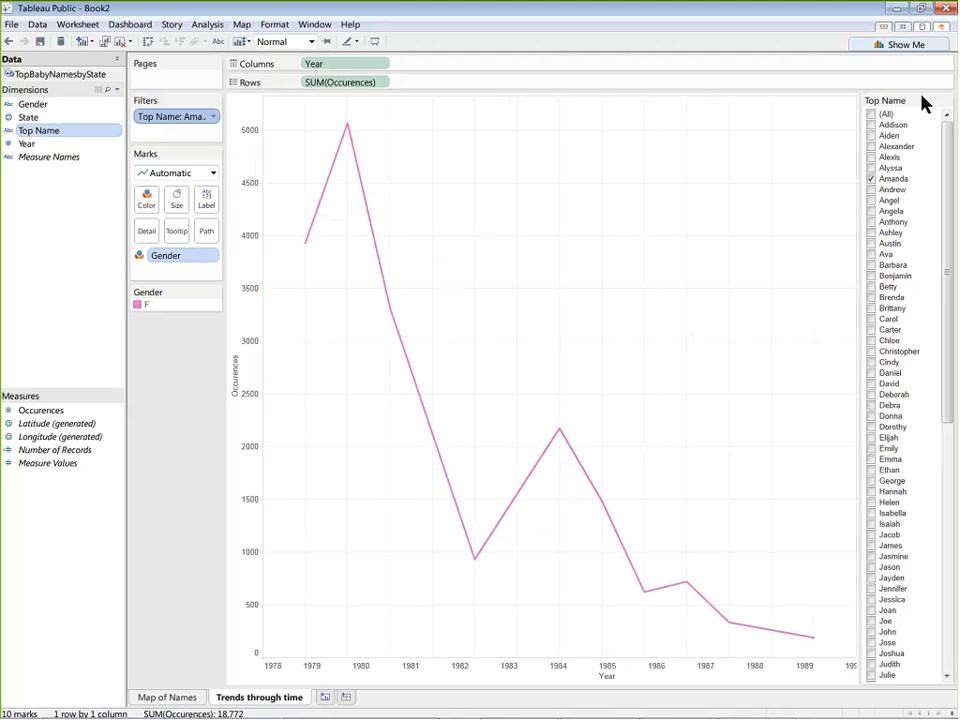
{"action": "left_click", "coordinate": [946, 102]}
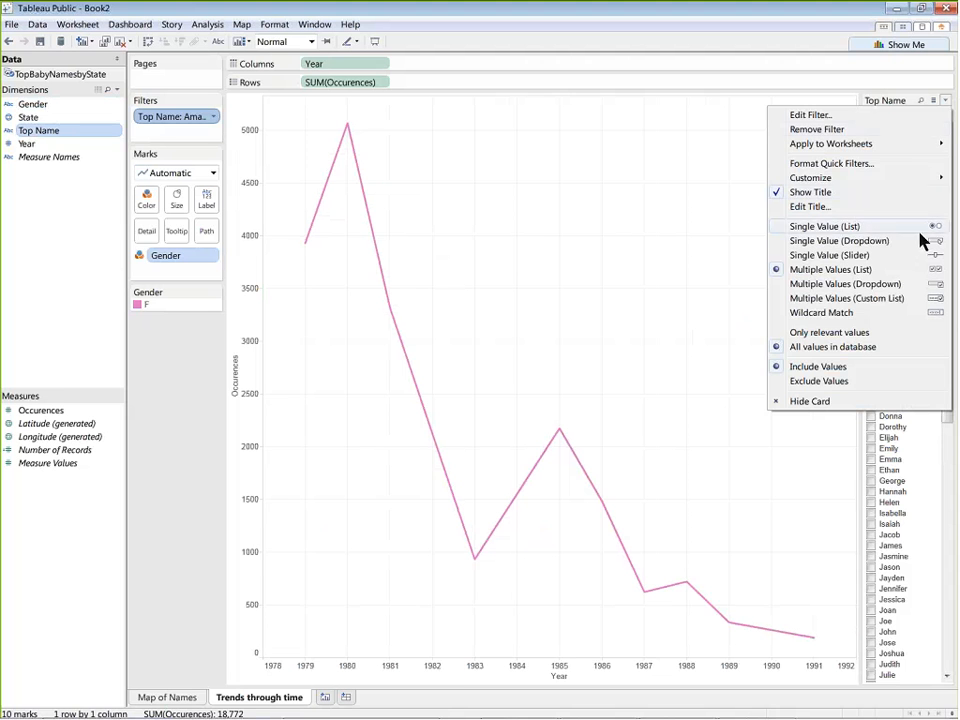
{"action": "left_click", "coordinate": [929, 314]}
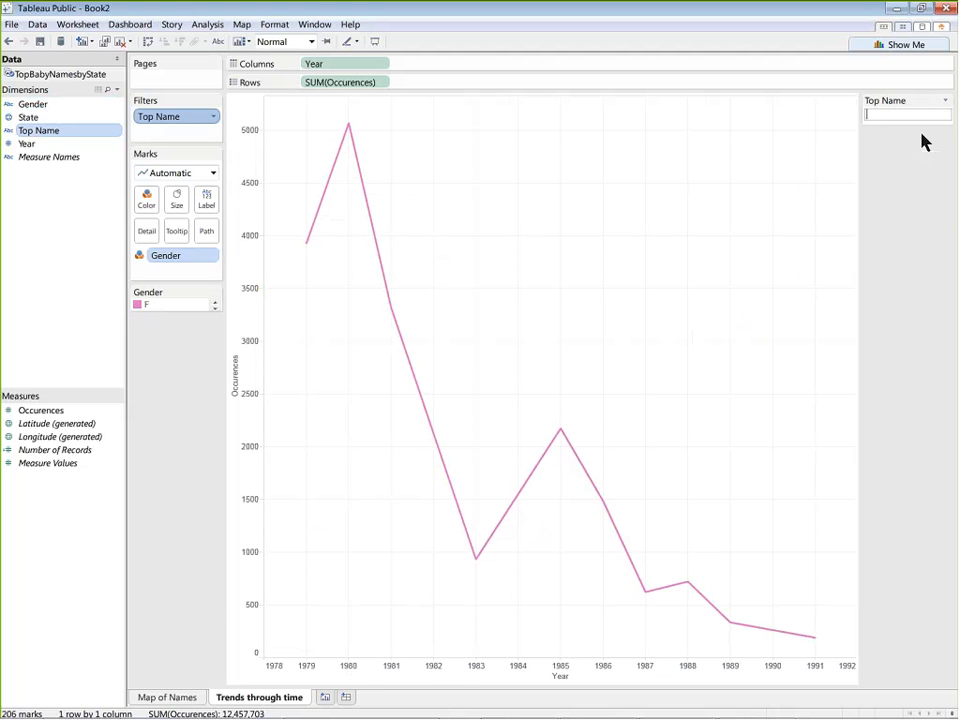
Filter the chart to names matching "alexander".
{"action": "left_click", "coordinate": [913, 114]}
{"action": "type", "text": "ale"}
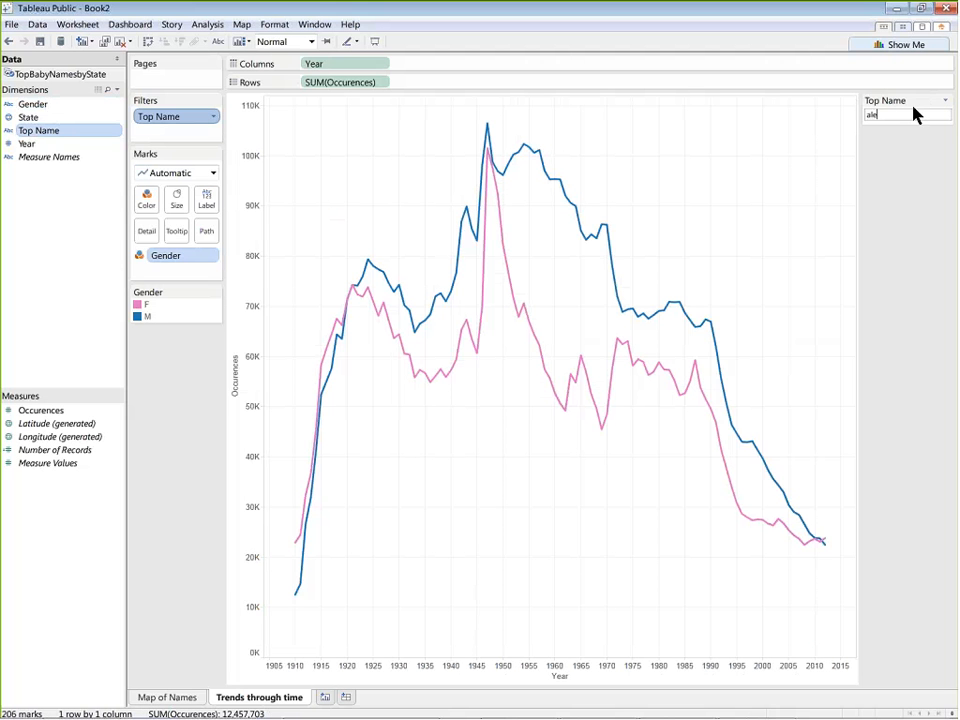
{"action": "type", "text": "xander"}
Clear the match text from the Top Name wildcard filter.
{"action": "double_click", "coordinate": [926, 116]}
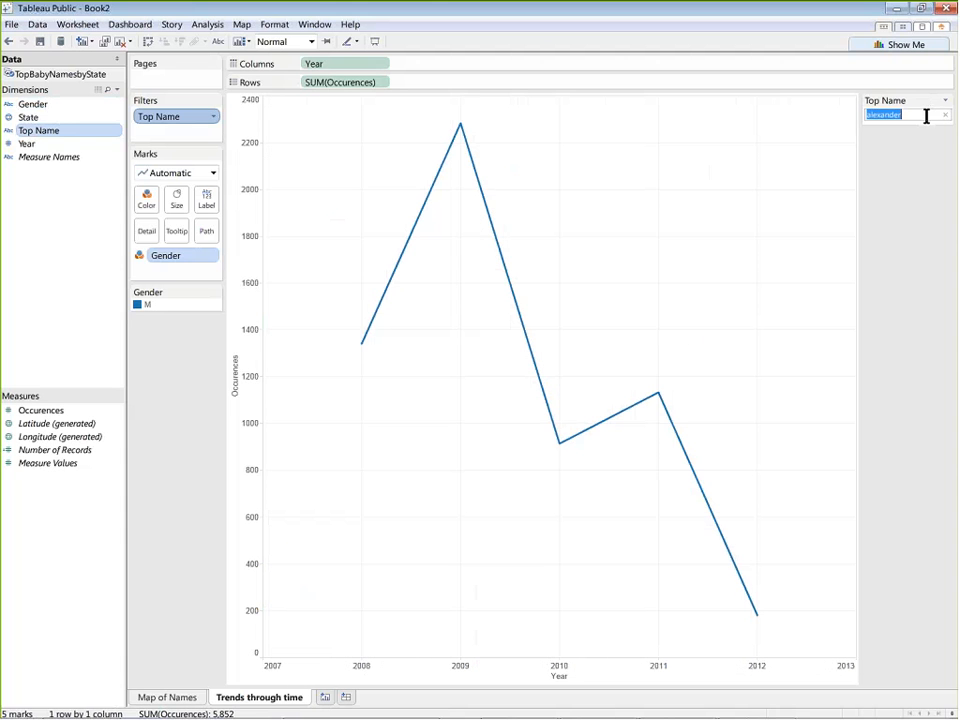
{"action": "left_click_drag", "start_coordinate": [926, 116], "coordinate": [780, 118]}
{"action": "left_click", "coordinate": [935, 115]}
{"action": "key", "text": "BackSpace"}
{"action": "key", "text": "BackSpace"}
{"action": "key", "text": "BackSpace"}
{"action": "key", "text": "BackSpace"}
{"action": "key", "text": "BackSpace"}
{"action": "key", "text": "BackSpace"}
{"action": "key", "text": "BackSpace"}
{"action": "key", "text": "BackSpace"}
{"action": "key", "text": "BackSpace"}
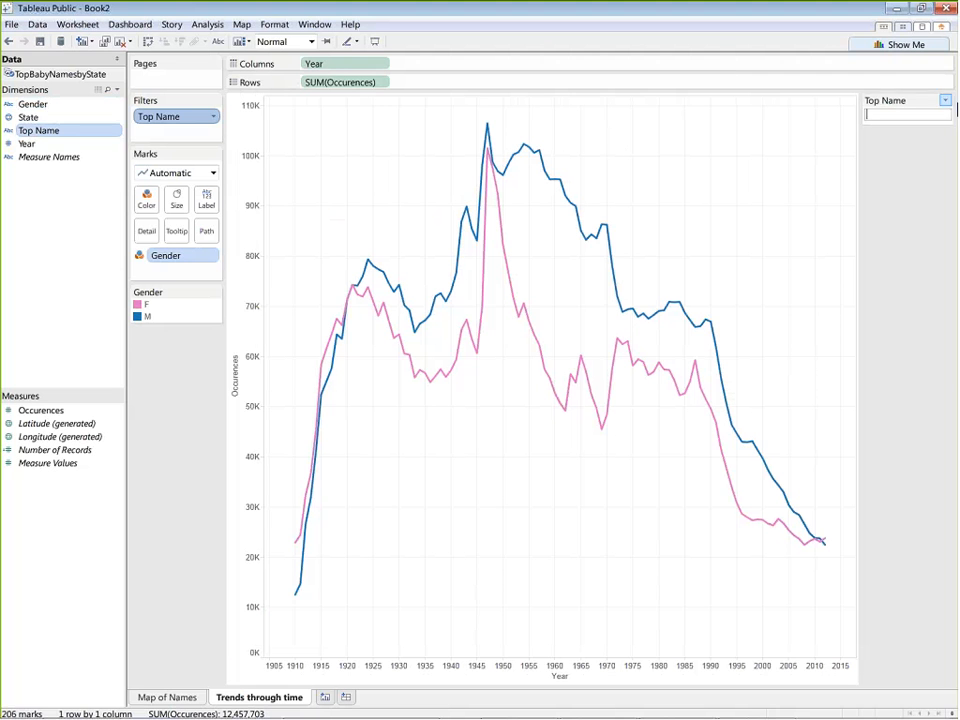
Hide the Top Name quick filter card and remove the Top Name filter from the worksheet.
{"action": "left_click", "coordinate": [945, 100]}
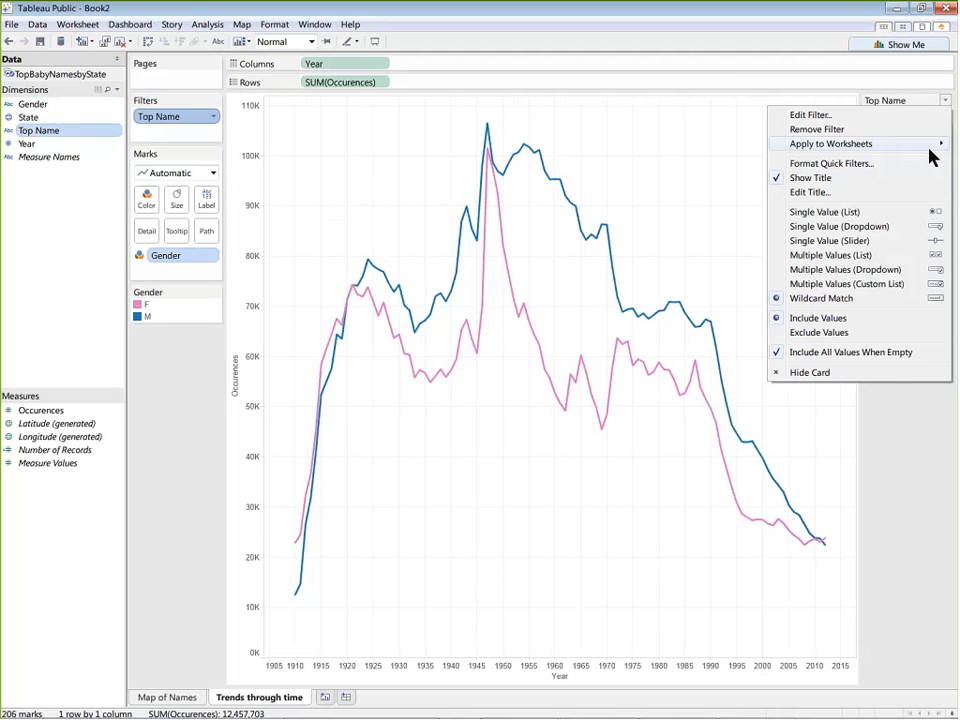
{"action": "left_click", "coordinate": [809, 372]}
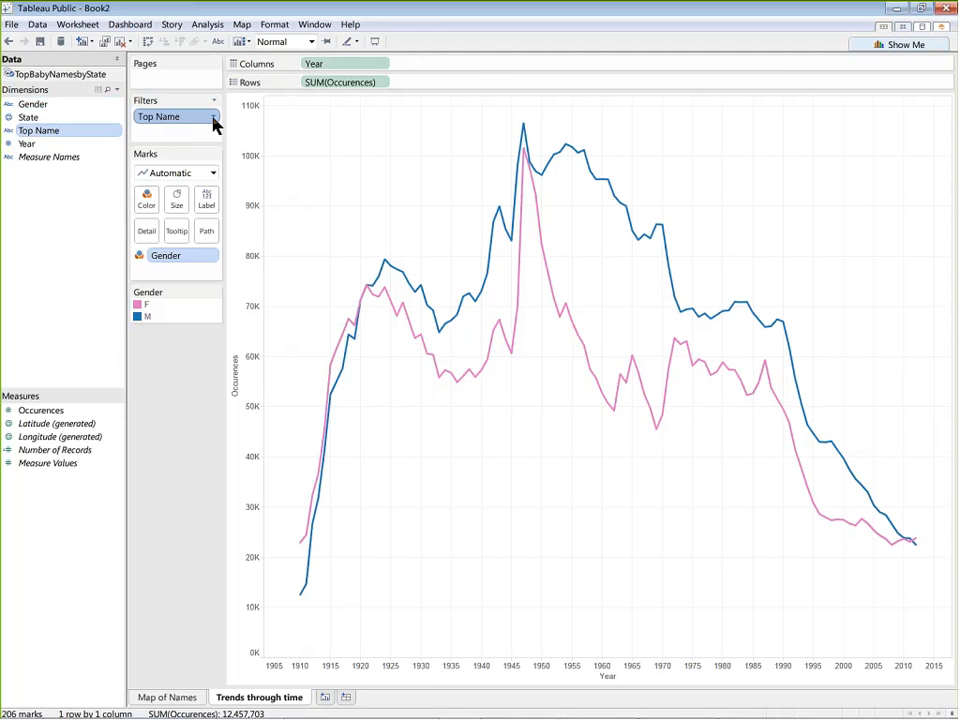
{"action": "left_click", "coordinate": [214, 120]}
{"action": "left_click", "coordinate": [225, 252]}
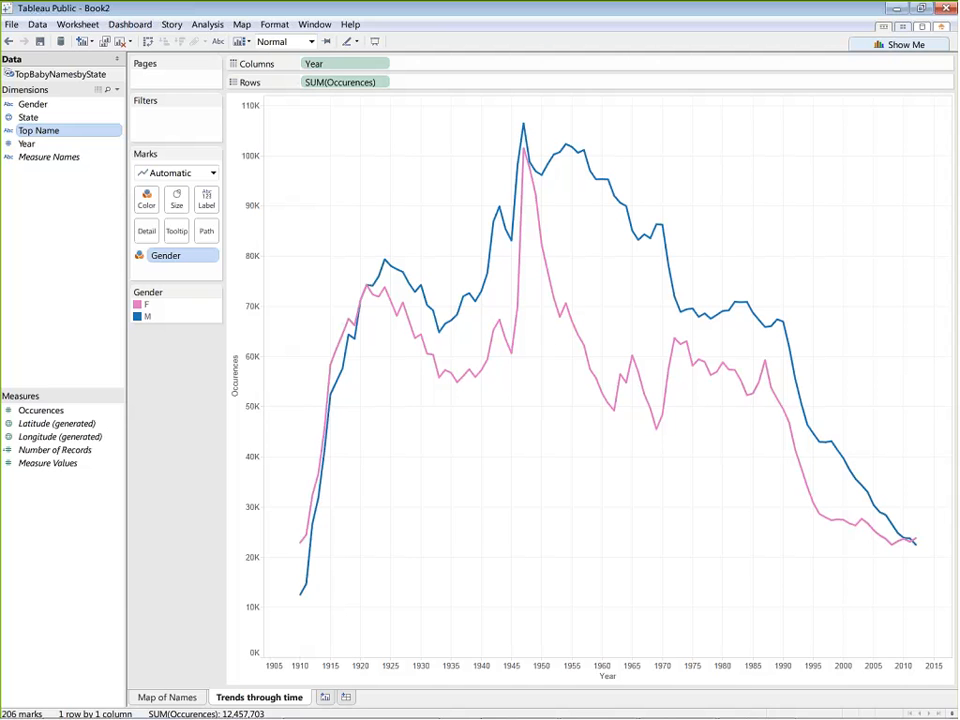
Add a new dashboard to the workbook.
{"action": "left_click", "coordinate": [348, 697]}
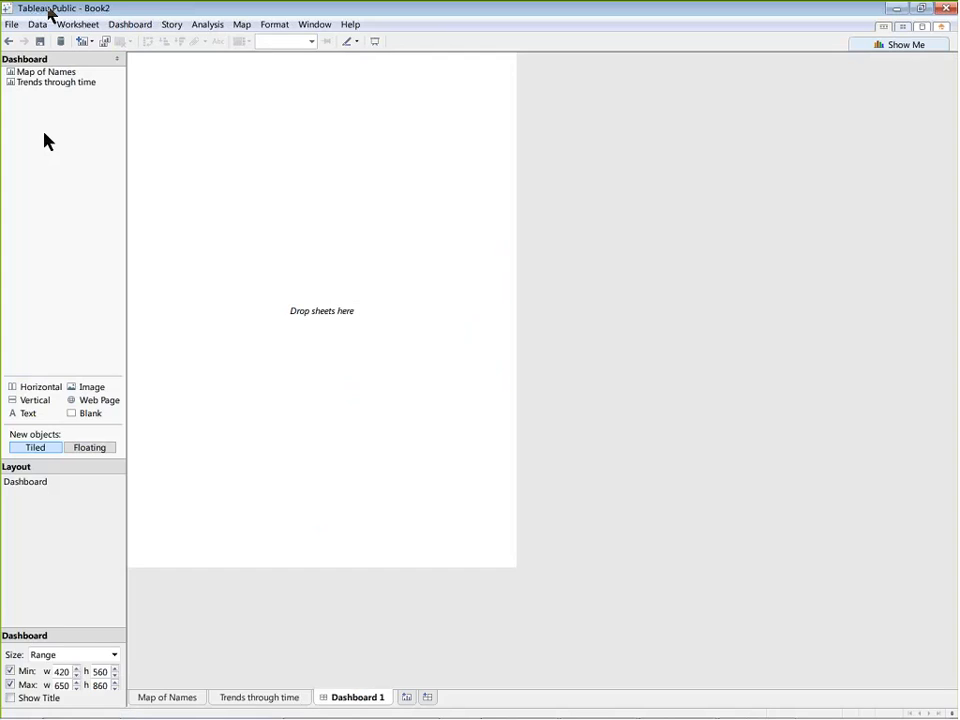
{"action": "left_click", "coordinate": [129, 24]}
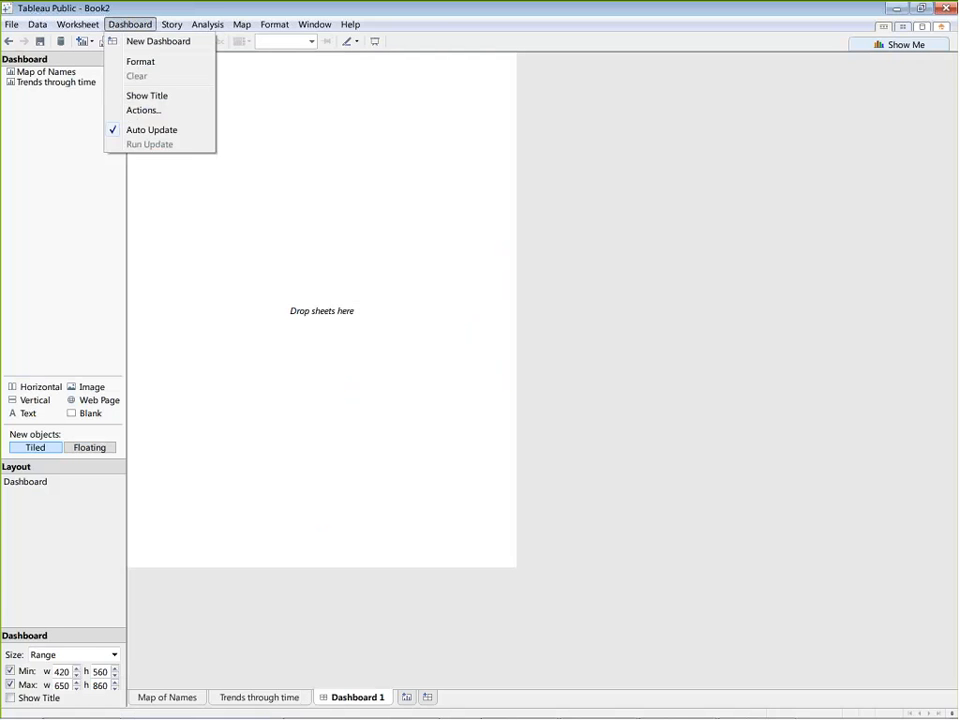
{"action": "key", "text": "Escape"}
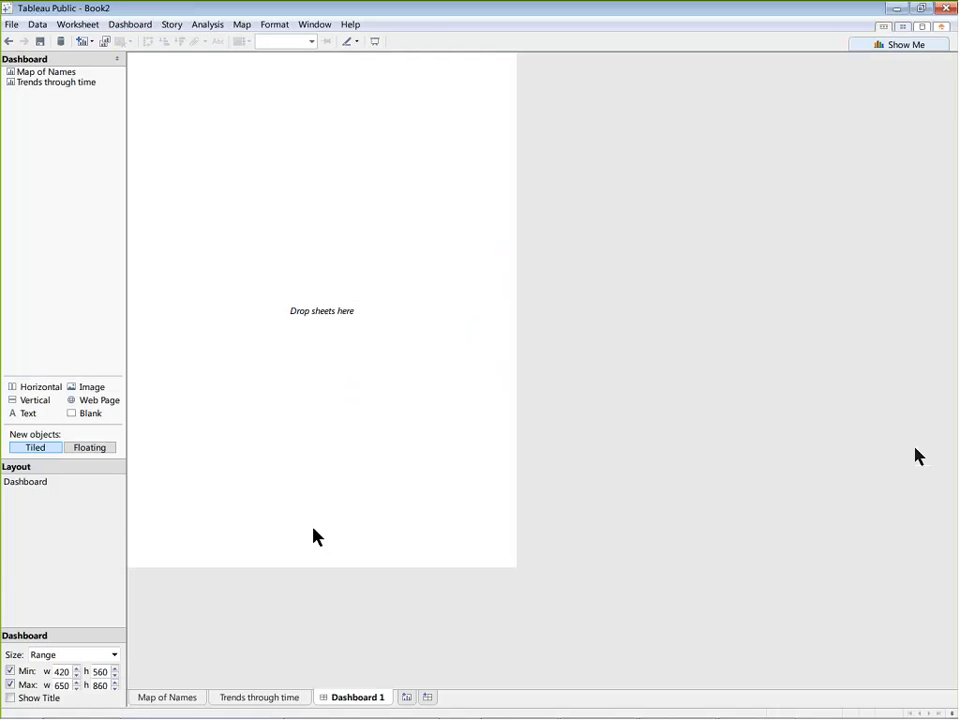
Try the Large Blog Portrait (650 x 860) and Desktop (1000 x 800) sizes for the dashboard.
{"action": "left_click", "coordinate": [110, 659]}
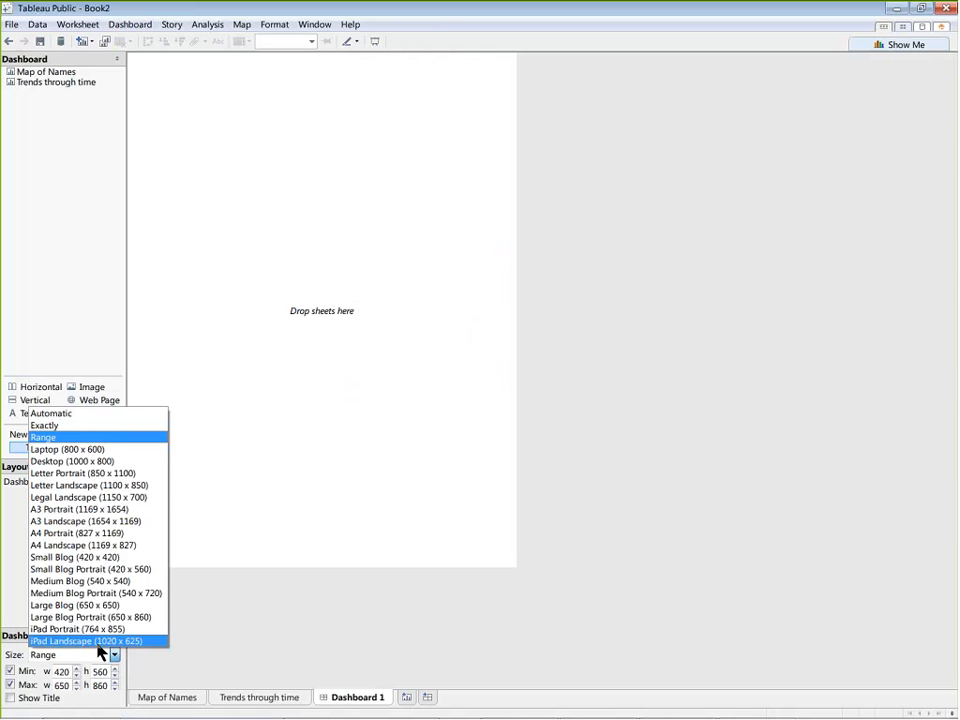
{"action": "left_click", "coordinate": [150, 618]}
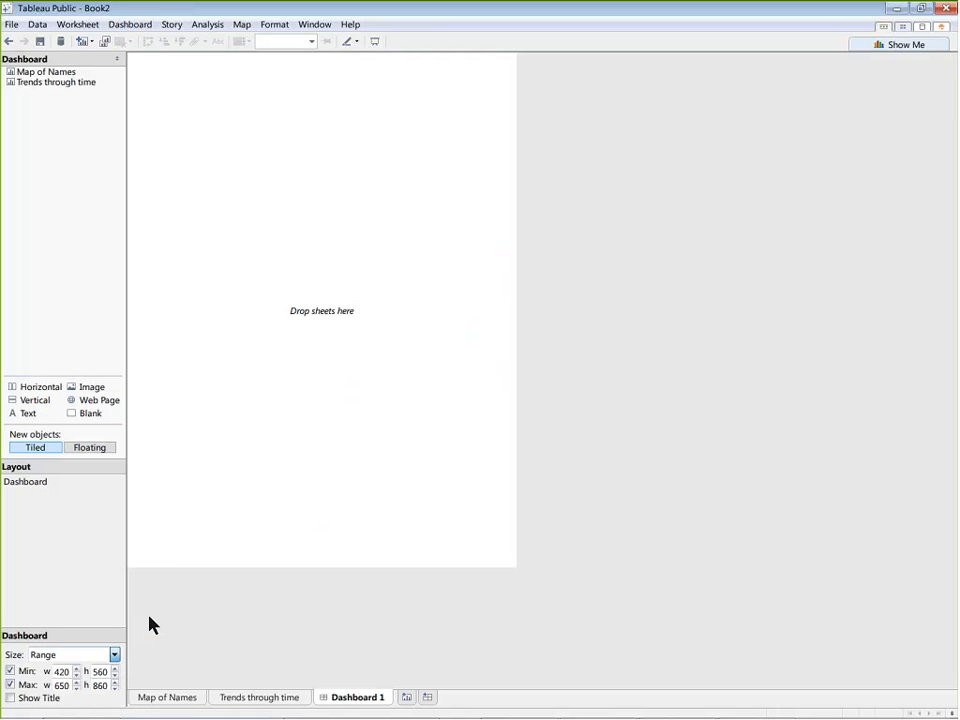
{"action": "left_click", "coordinate": [114, 655]}
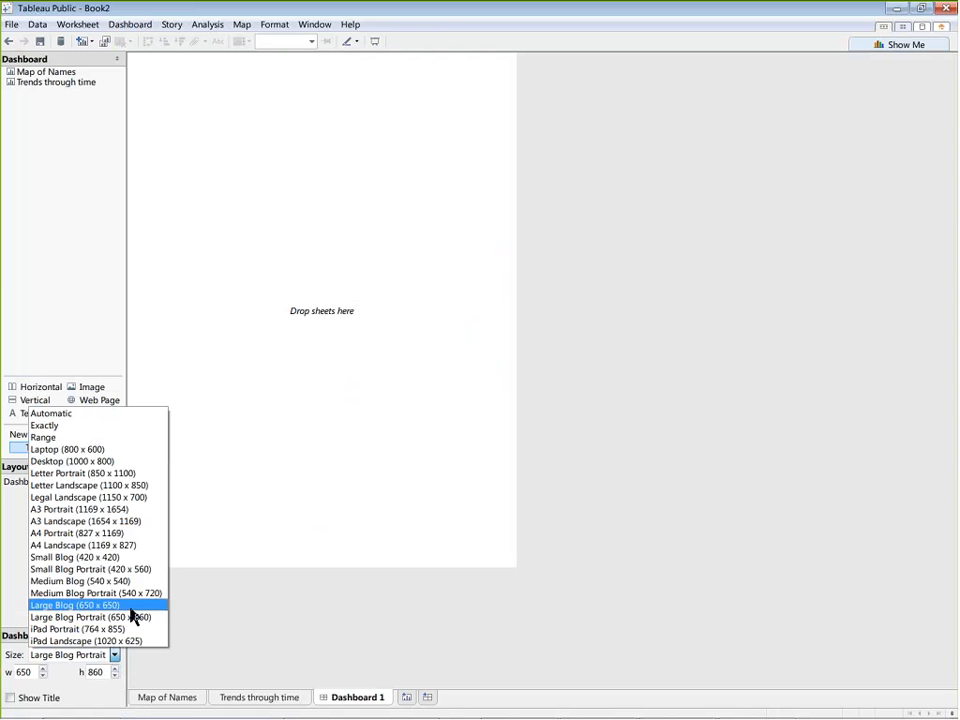
{"action": "left_click", "coordinate": [148, 462]}
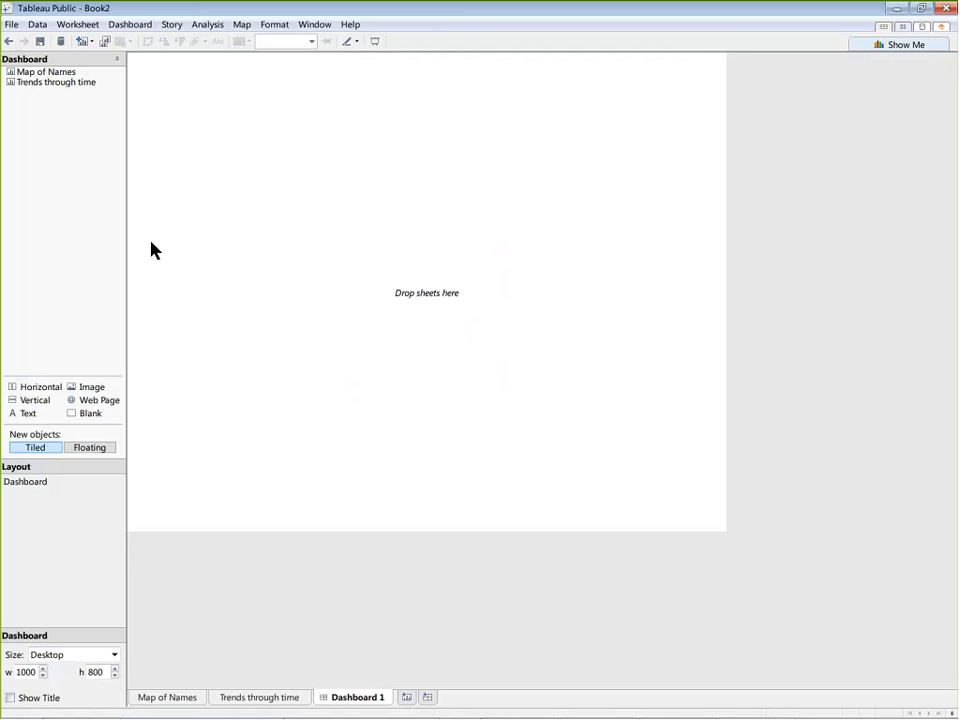
Set the dashboard size to Letter Portrait (850 x 1100).
{"action": "left_click", "coordinate": [113, 656]}
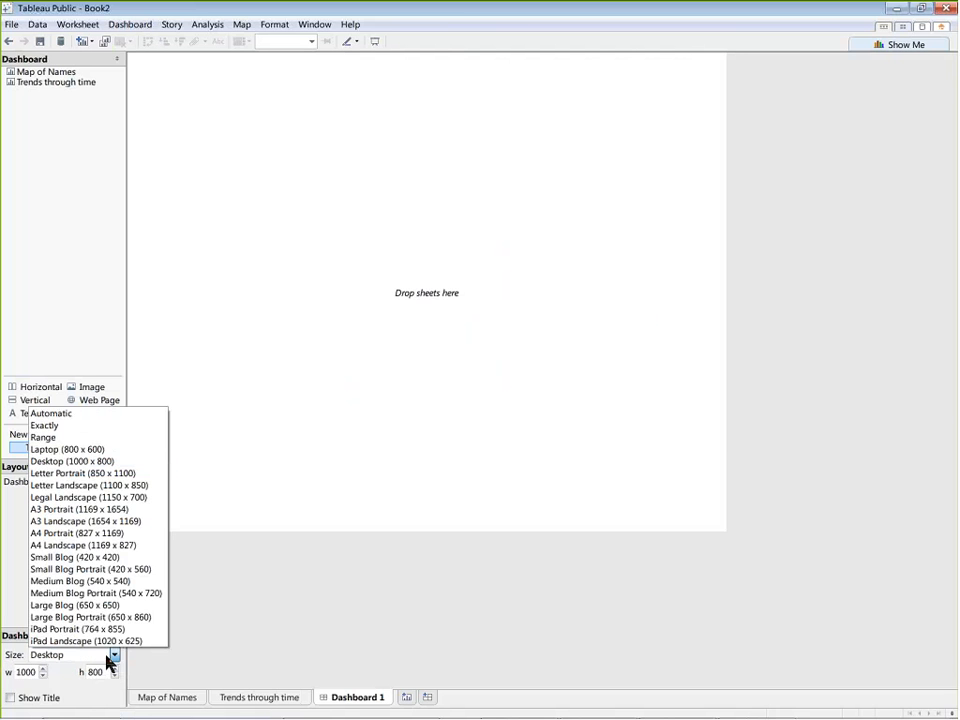
{"action": "left_click", "coordinate": [137, 475]}
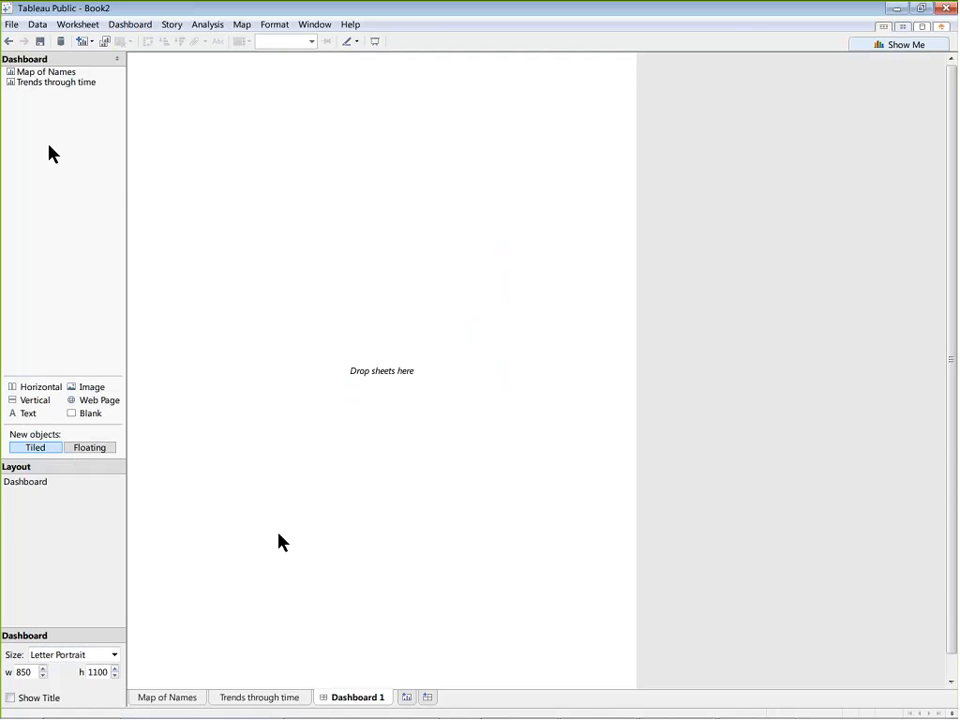
Place the Map of Names sheet on the dashboard with the Trends through time sheet below it.
{"action": "left_click", "coordinate": [29, 76]}
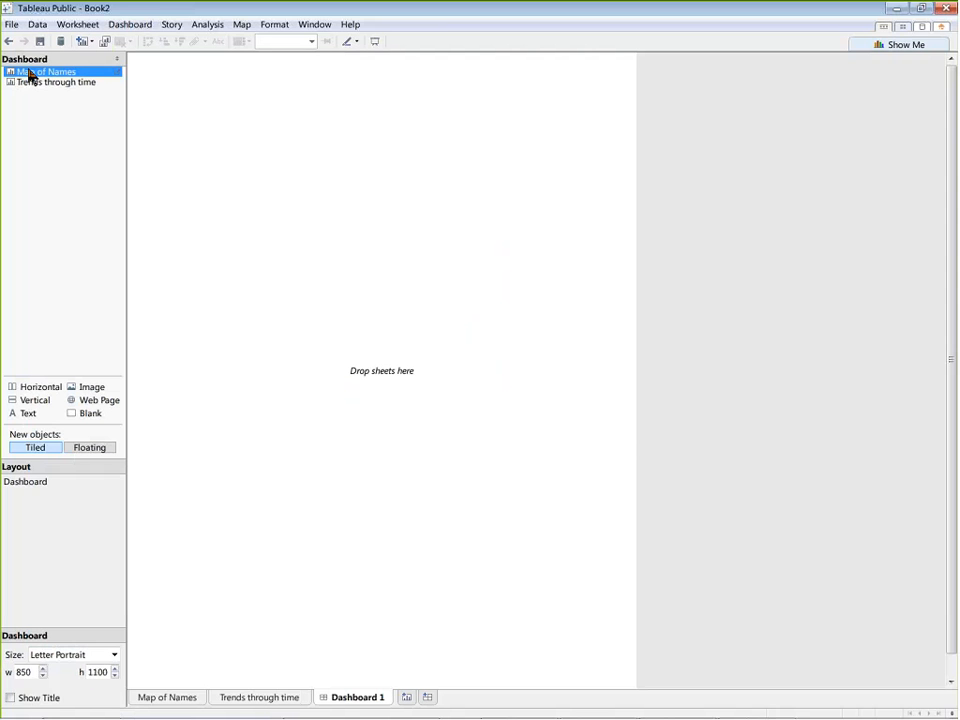
{"action": "left_click_drag", "start_coordinate": [29, 76], "coordinate": [495, 242]}
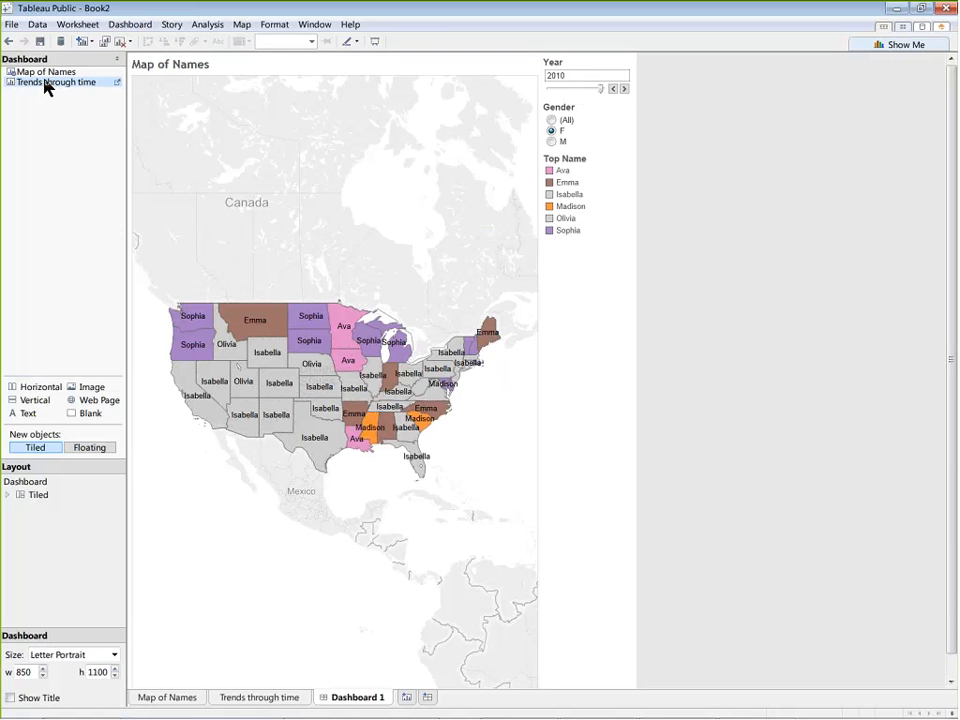
{"action": "mouse_move", "coordinate": [45, 86]}
{"action": "left_mouse_down"}
{"action": "mouse_move", "coordinate": [434, 622]}
{"action": "mouse_move", "coordinate": [420, 476]}
{"action": "mouse_move", "coordinate": [369, 538]}
{"action": "mouse_move", "coordinate": [388, 251]}
{"action": "mouse_move", "coordinate": [369, 536]}
{"action": "mouse_move", "coordinate": [617, 432]}
{"action": "mouse_move", "coordinate": [561, 499]}
{"action": "mouse_move", "coordinate": [332, 446]}
{"action": "mouse_move", "coordinate": [184, 199]}
{"action": "mouse_move", "coordinate": [628, 451]}
{"action": "mouse_move", "coordinate": [594, 576]}
{"action": "mouse_move", "coordinate": [574, 148]}
{"action": "mouse_move", "coordinate": [288, 506]}
{"action": "mouse_move", "coordinate": [258, 430]}
{"action": "left_mouse_up"}
{"action": "mouse_move", "coordinate": [384, 592]}
{"action": "left_mouse_down"}
{"action": "mouse_move", "coordinate": [430, 594]}
{"action": "mouse_move", "coordinate": [458, 544]}
{"action": "left_mouse_up"}
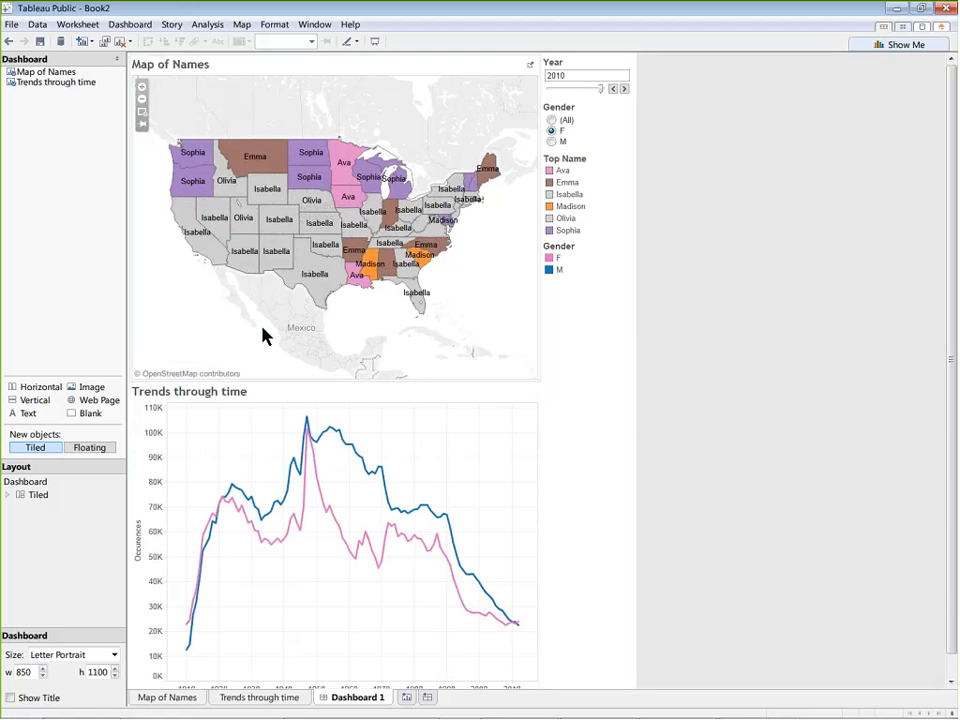
Hide the titles of the Trends through time and Map of Names sheets on the dashboard.
{"action": "left_click", "coordinate": [300, 395]}
{"action": "right_click", "coordinate": [310, 398]}
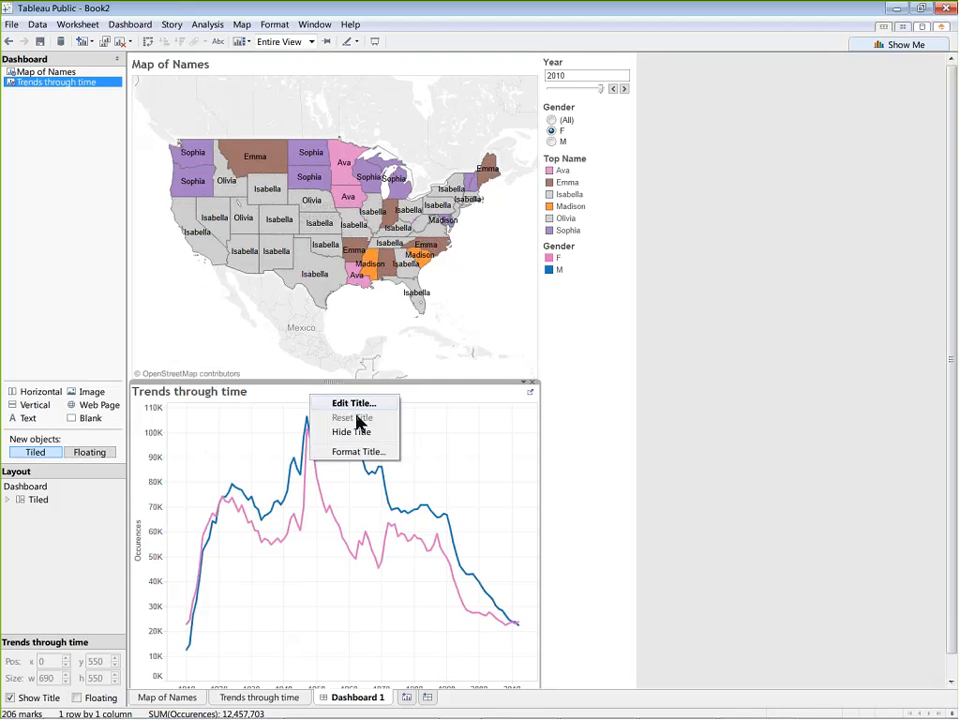
{"action": "left_click", "coordinate": [355, 431]}
{"action": "right_click", "coordinate": [229, 67]}
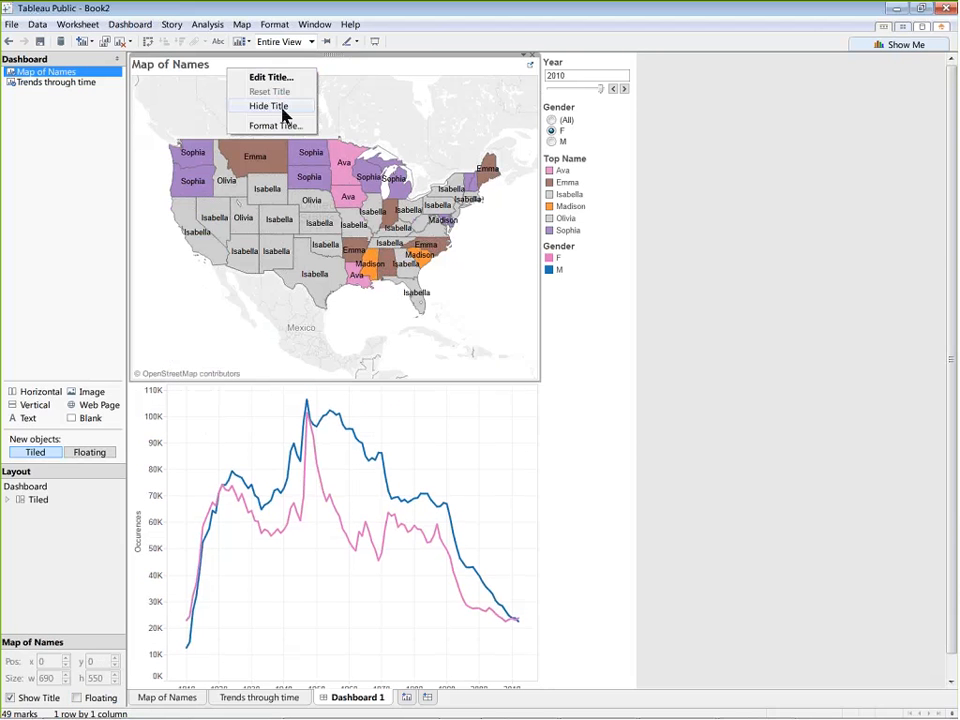
{"action": "left_click", "coordinate": [282, 112]}
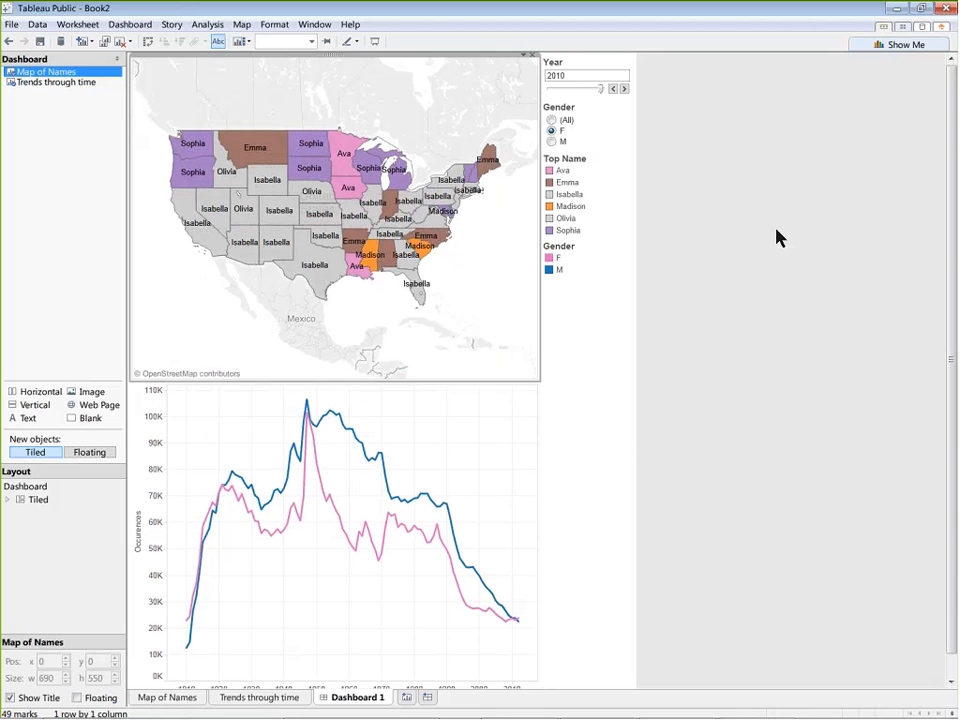
{"action": "left_click", "coordinate": [615, 420]}
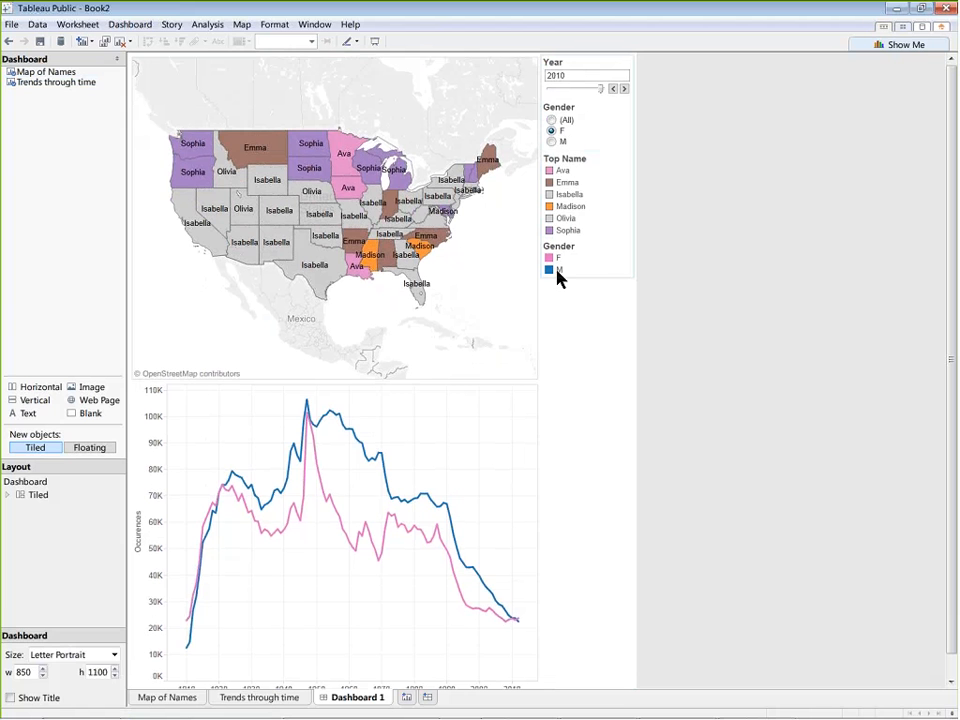
Make the Gender color legend floating and place it over the upper right area of the line chart.
{"action": "left_click", "coordinate": [583, 253]}
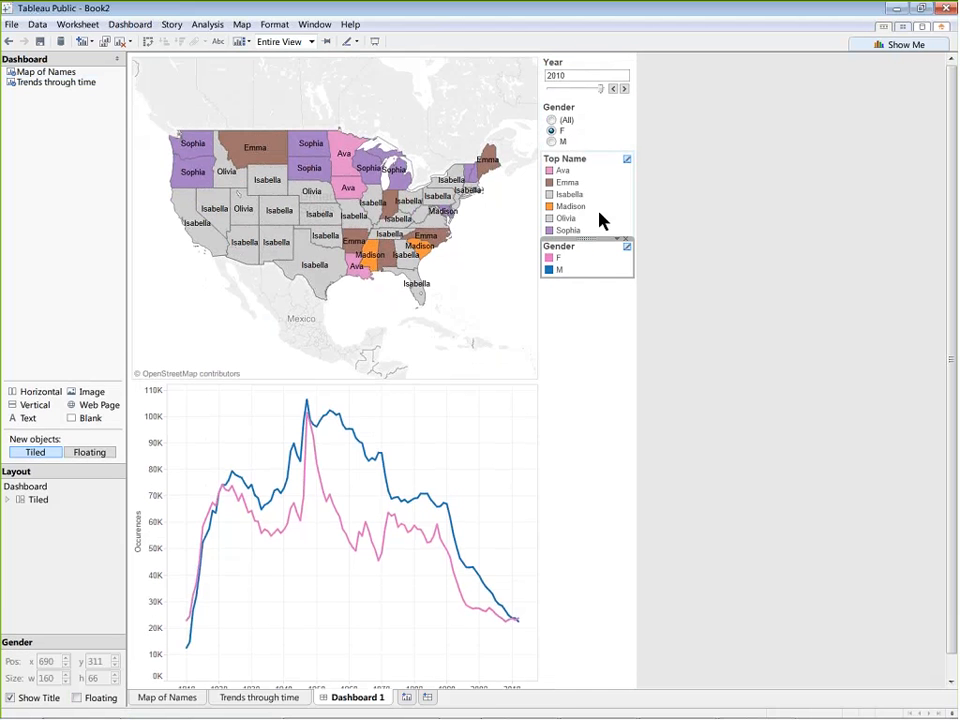
{"action": "left_click", "coordinate": [617, 241]}
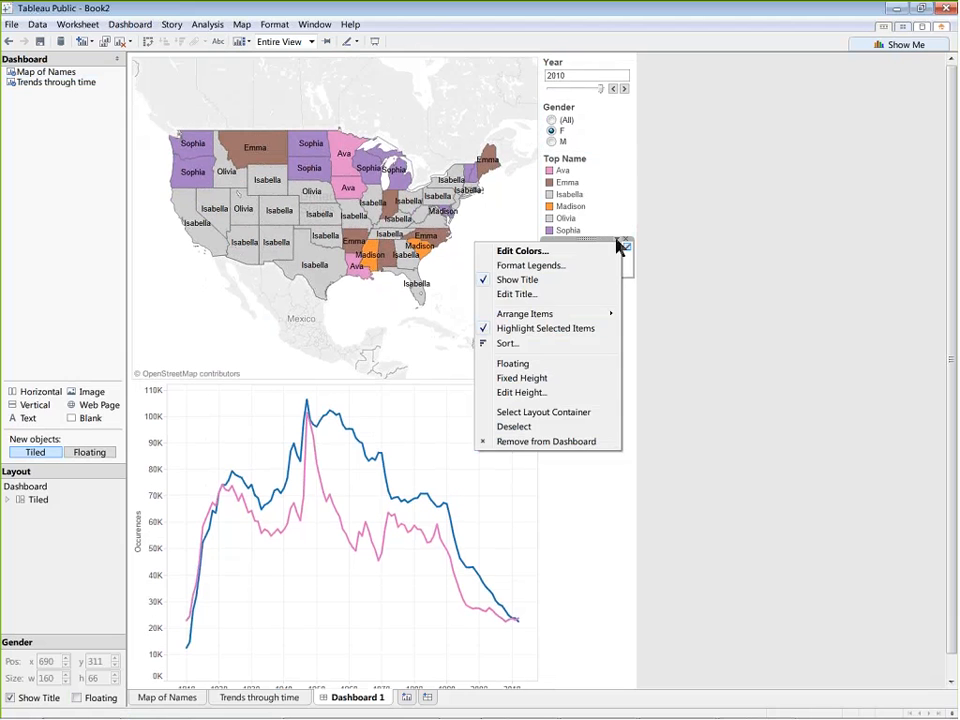
{"action": "left_click", "coordinate": [573, 363]}
{"action": "left_click_drag", "start_coordinate": [589, 251], "coordinate": [494, 400]}
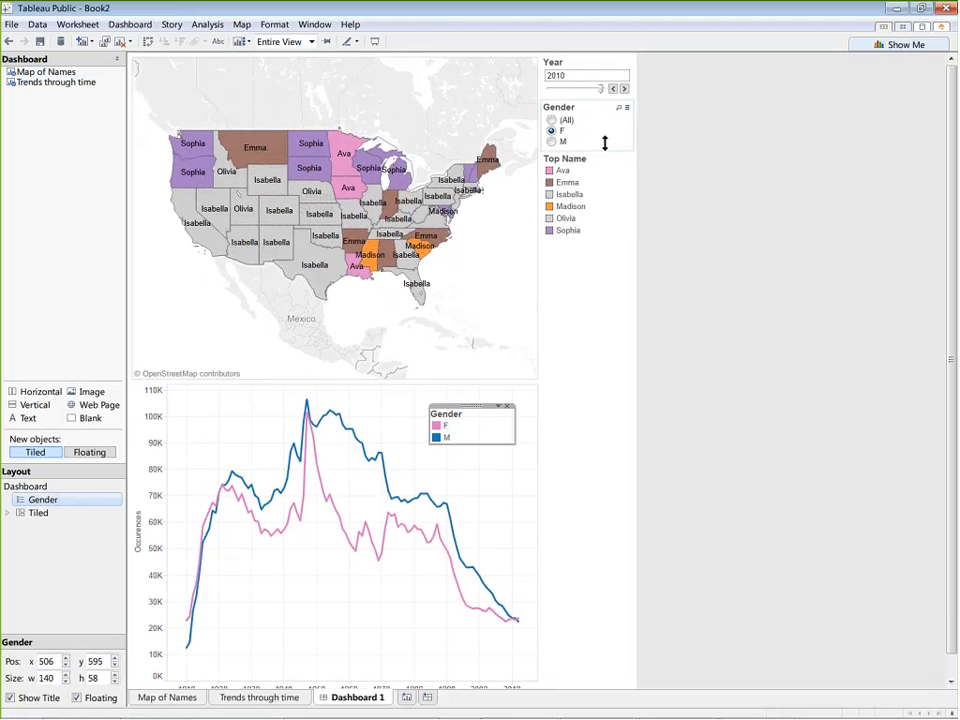
Make the Top Name color legend floating and place it over the map's lower-left area.
{"action": "right_click", "coordinate": [590, 161]}
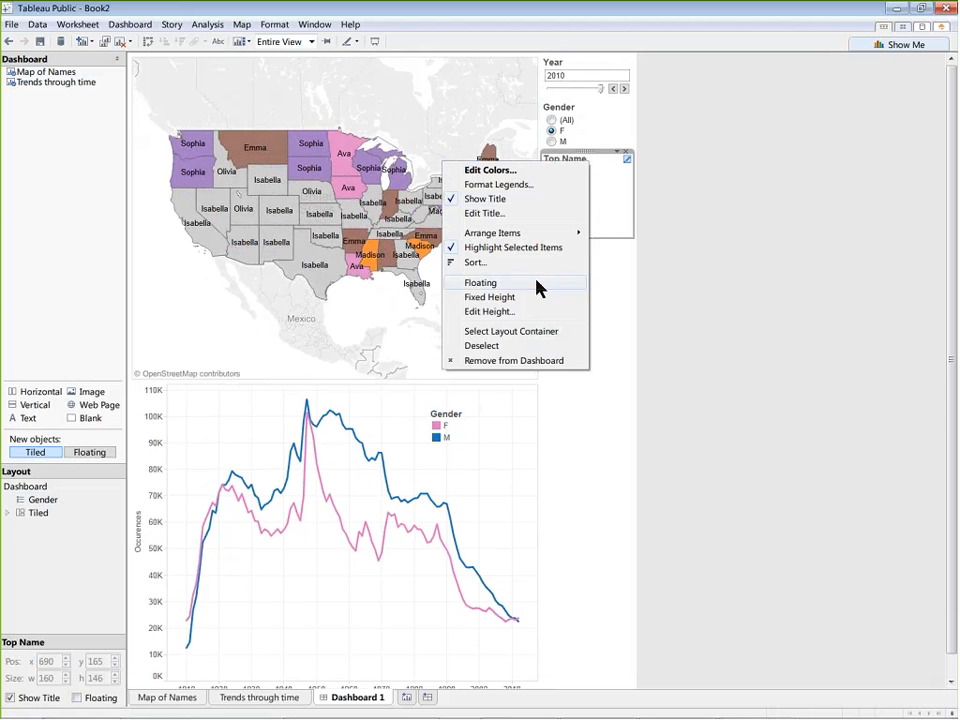
{"action": "left_click", "coordinate": [580, 214]}
{"action": "left_click_drag", "start_coordinate": [568, 161], "coordinate": [204, 284]}
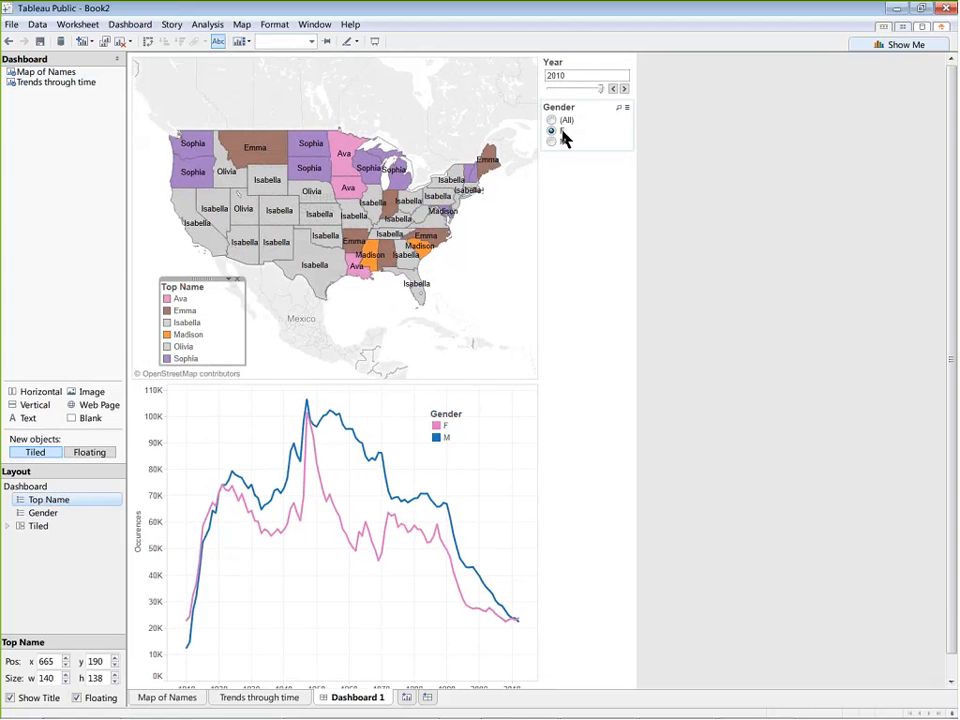
Make the Gender filter floating and place it over the bottom of the map, west of Florida.
{"action": "right_click", "coordinate": [564, 135]}
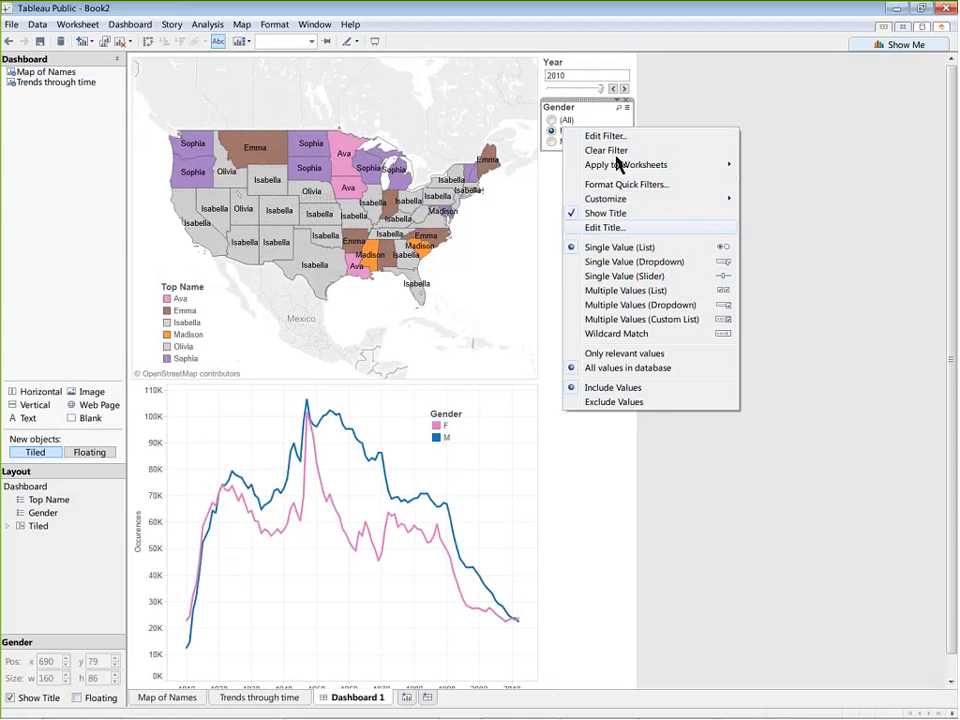
{"action": "right_click", "coordinate": [588, 106]}
{"action": "right_click", "coordinate": [606, 103]}
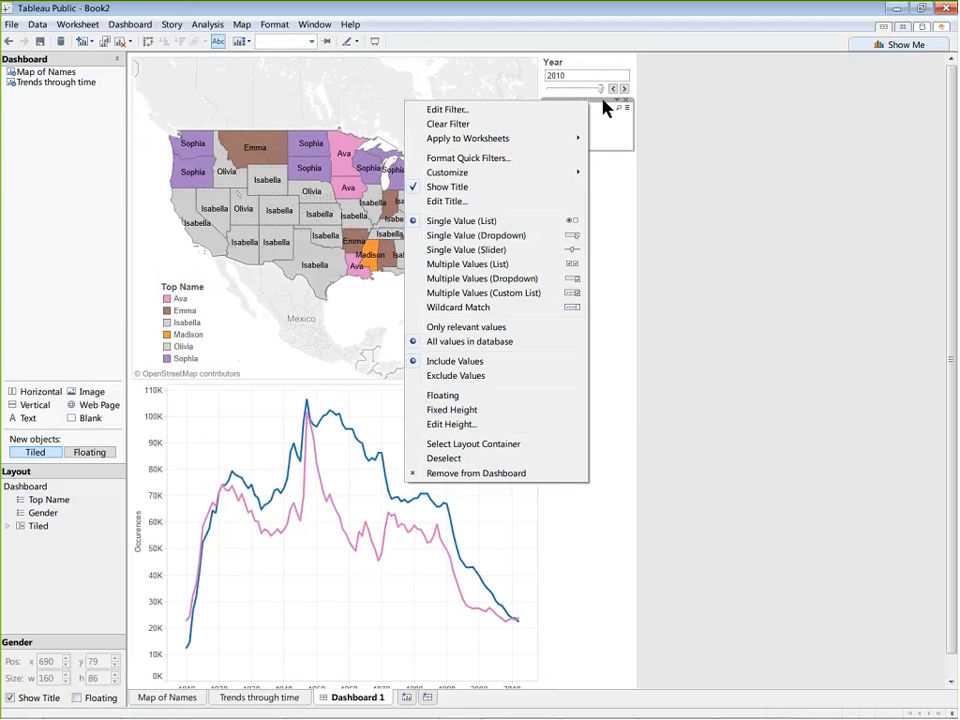
{"action": "left_click", "coordinate": [503, 397]}
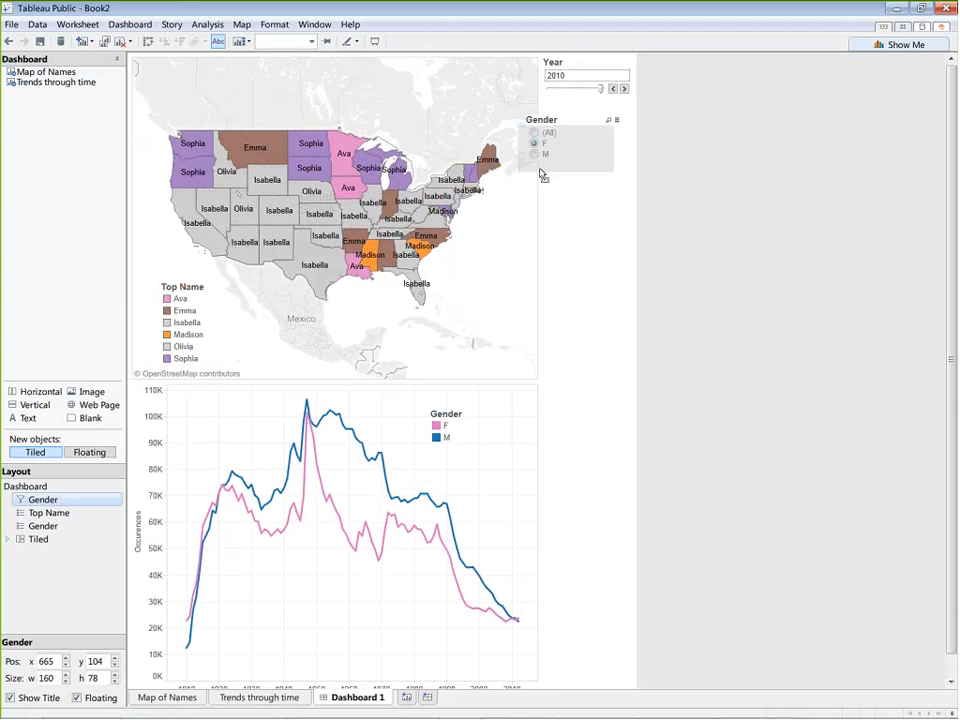
{"action": "left_click_drag", "start_coordinate": [540, 175], "coordinate": [474, 321]}
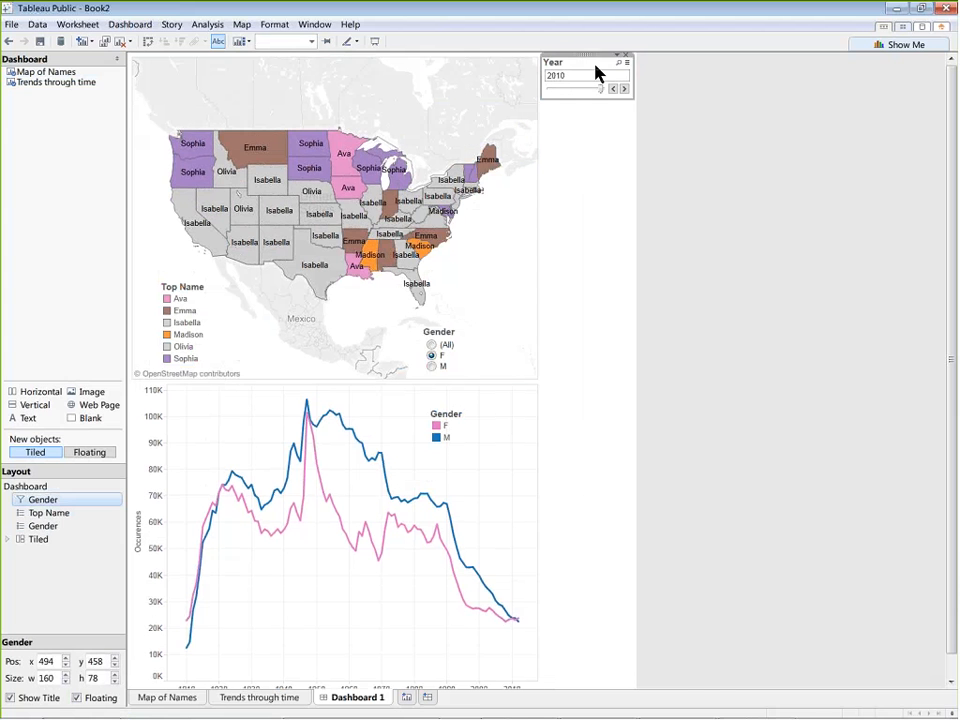
Make the Year filter floating and place it over the map, east of Florida.
{"action": "right_click", "coordinate": [594, 68]}
{"action": "left_click", "coordinate": [449, 360]}
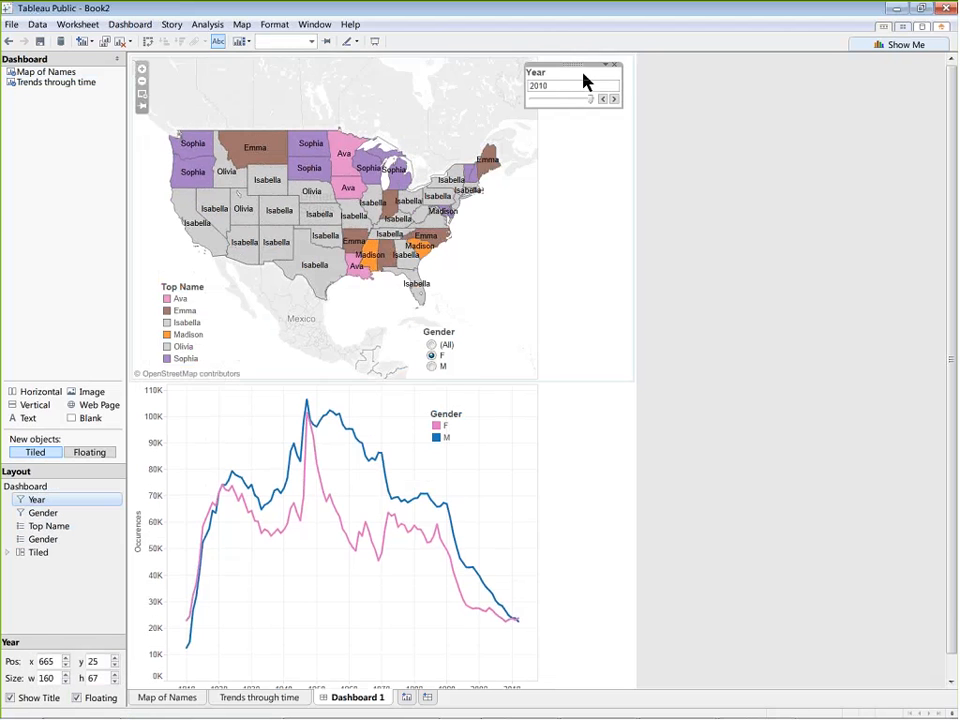
{"action": "mouse_move", "coordinate": [555, 247]}
{"action": "left_mouse_down"}
{"action": "mouse_move", "coordinate": [559, 294]}
{"action": "mouse_move", "coordinate": [574, 261]}
{"action": "mouse_move", "coordinate": [564, 255]}
{"action": "left_mouse_up"}
{"action": "left_click", "coordinate": [703, 155]}
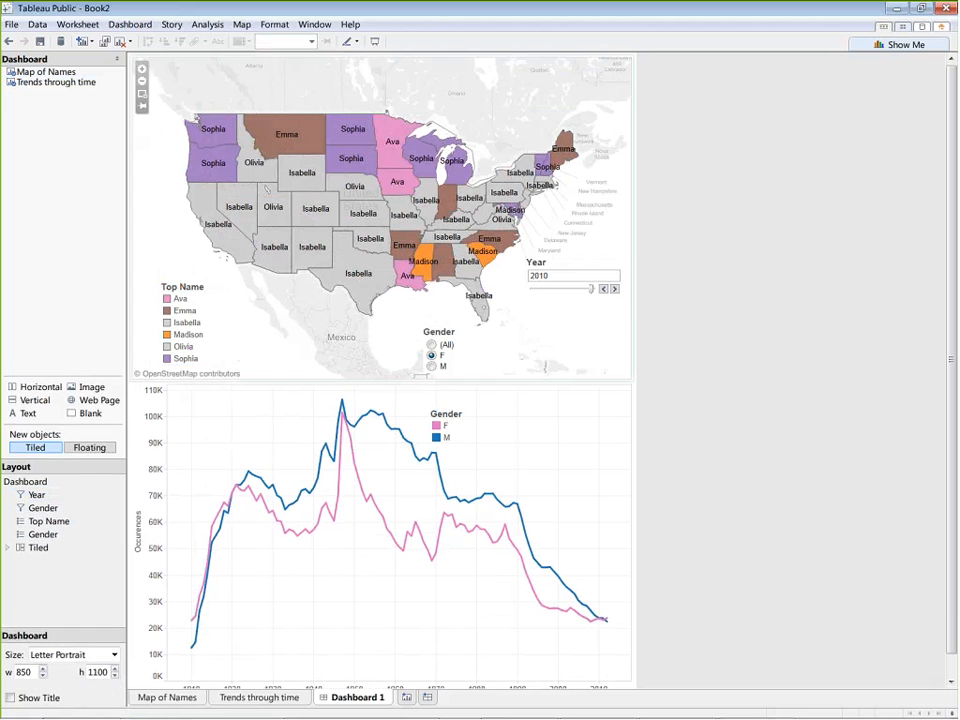
Remove the Top Name legend from the dashboard and move the Gender filter to the map's lower-left corner.
{"action": "left_click", "coordinate": [214, 318]}
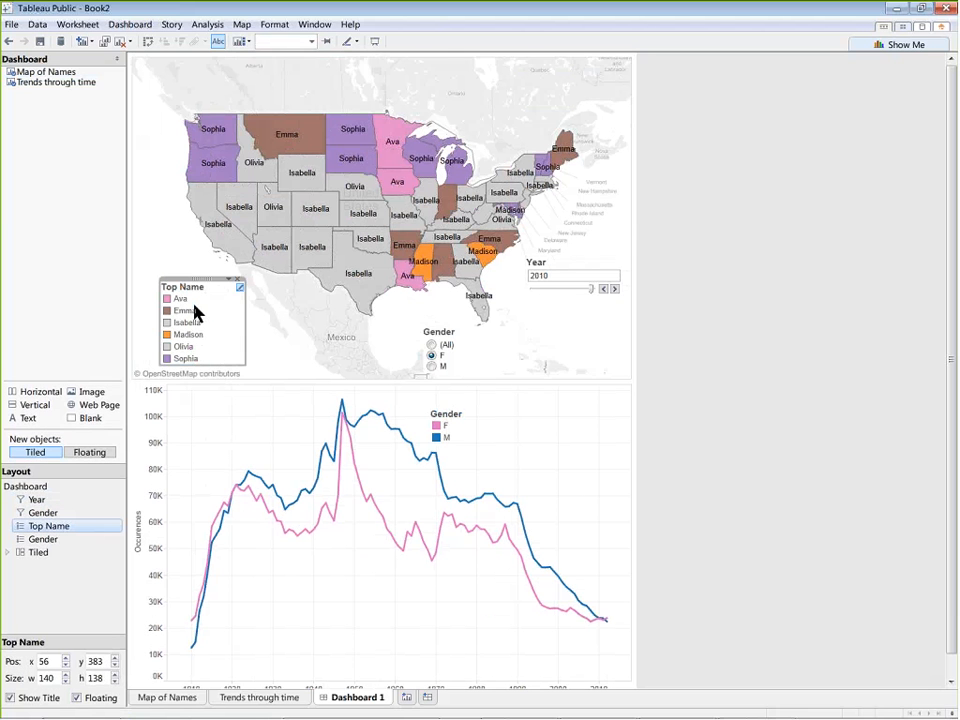
{"action": "left_click", "coordinate": [240, 279]}
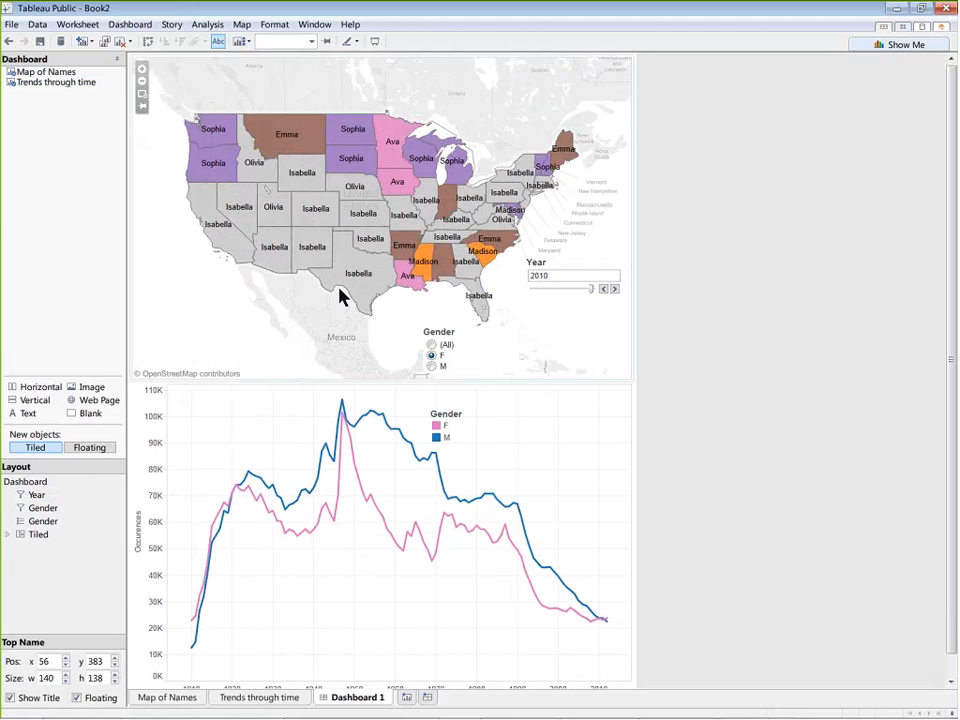
{"action": "left_click", "coordinate": [460, 332]}
{"action": "left_click_drag", "start_coordinate": [482, 326], "coordinate": [297, 305]}
Move the floating Year filter down to the map's lower-right corner, clear of the East Coast labels.
{"action": "left_click", "coordinate": [577, 273]}
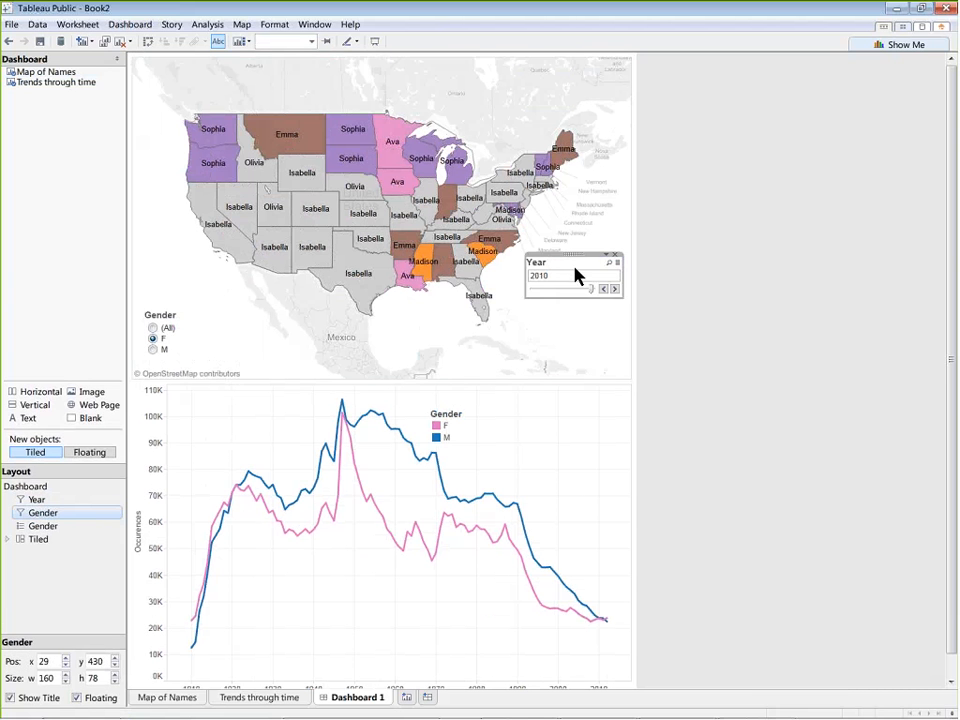
{"action": "left_click", "coordinate": [567, 260]}
{"action": "left_click", "coordinate": [574, 257]}
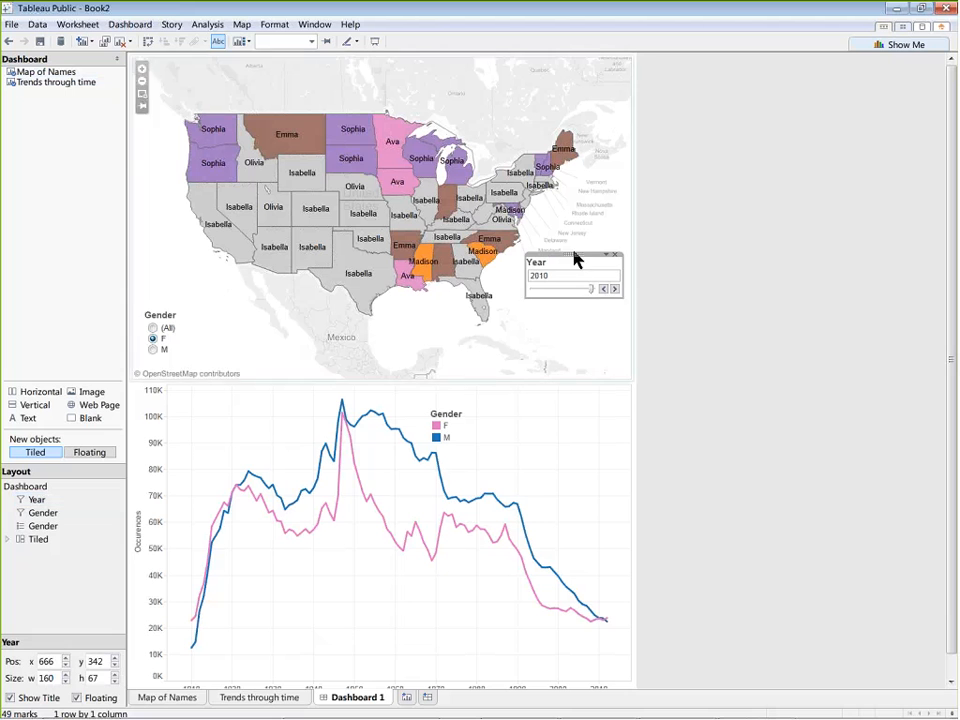
{"action": "left_click_drag", "start_coordinate": [574, 257], "coordinate": [572, 302]}
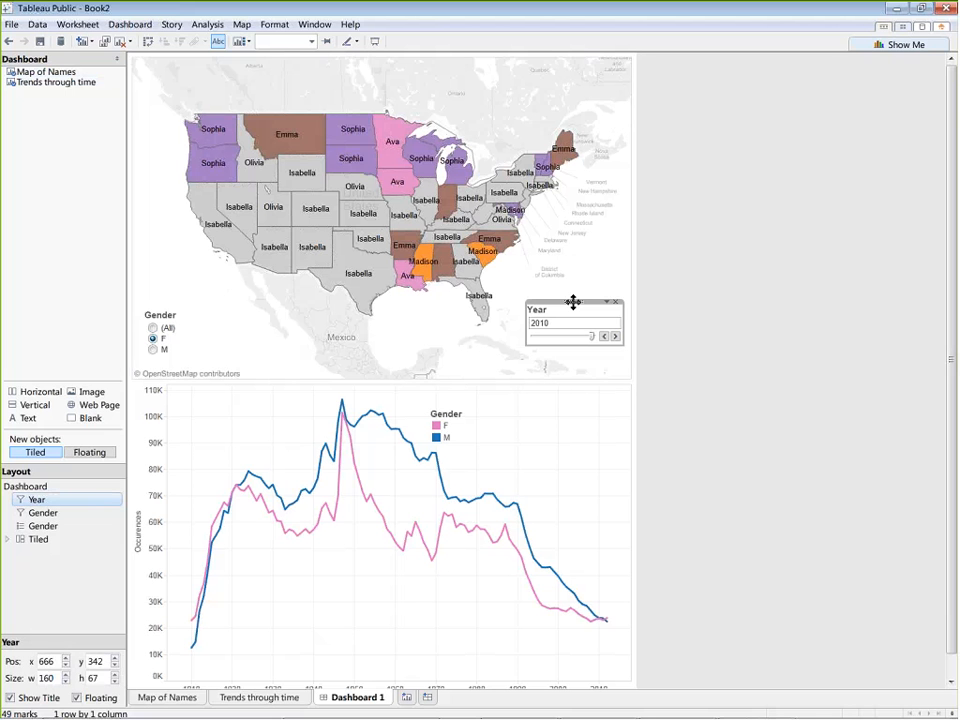
Move the floating Gender color legend into the upper-right corner of the line chart.
{"action": "left_click", "coordinate": [466, 409]}
{"action": "left_click_drag", "start_coordinate": [466, 409], "coordinate": [606, 381]}
{"action": "left_click", "coordinate": [748, 349]}
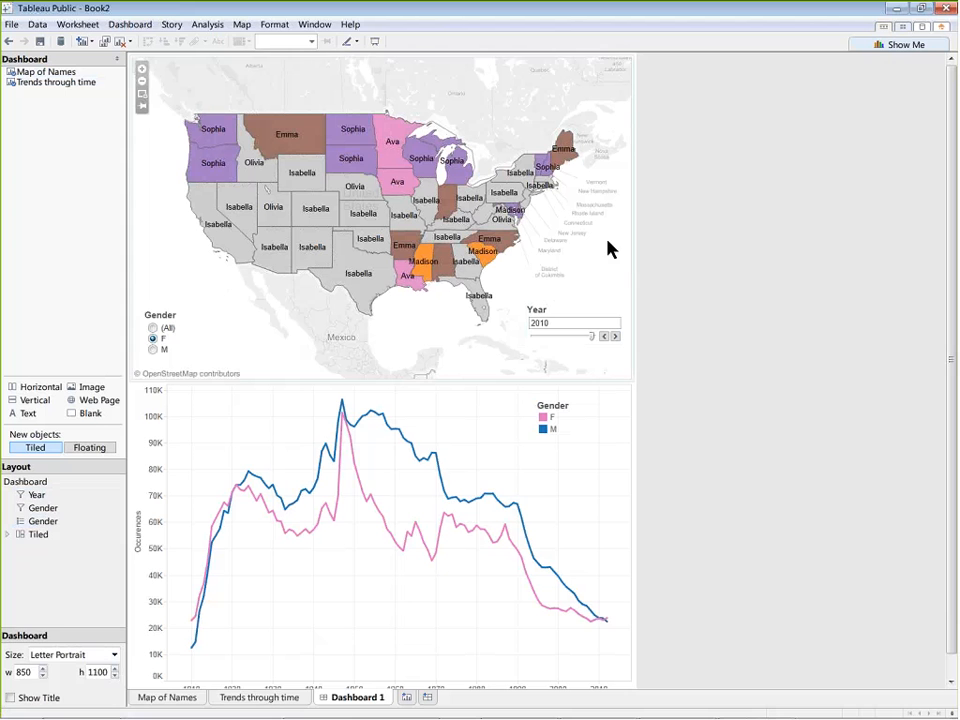
Set the Map of Names sheet to be used as a filter for the dashboard.
{"action": "left_click", "coordinate": [610, 268]}
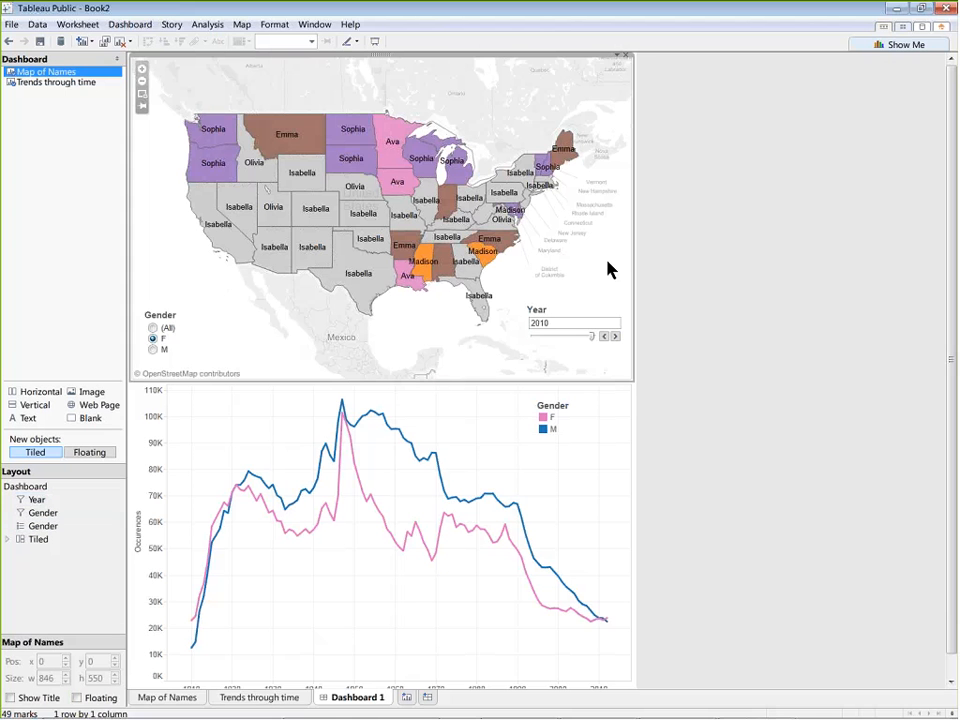
{"action": "left_click", "coordinate": [616, 57]}
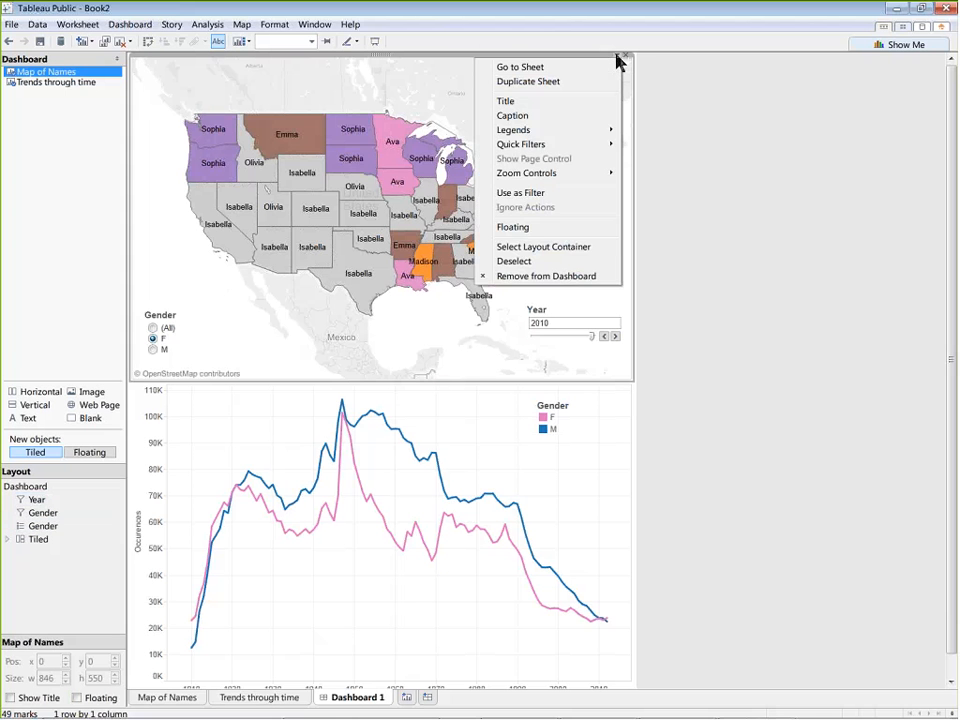
{"action": "left_click", "coordinate": [541, 198]}
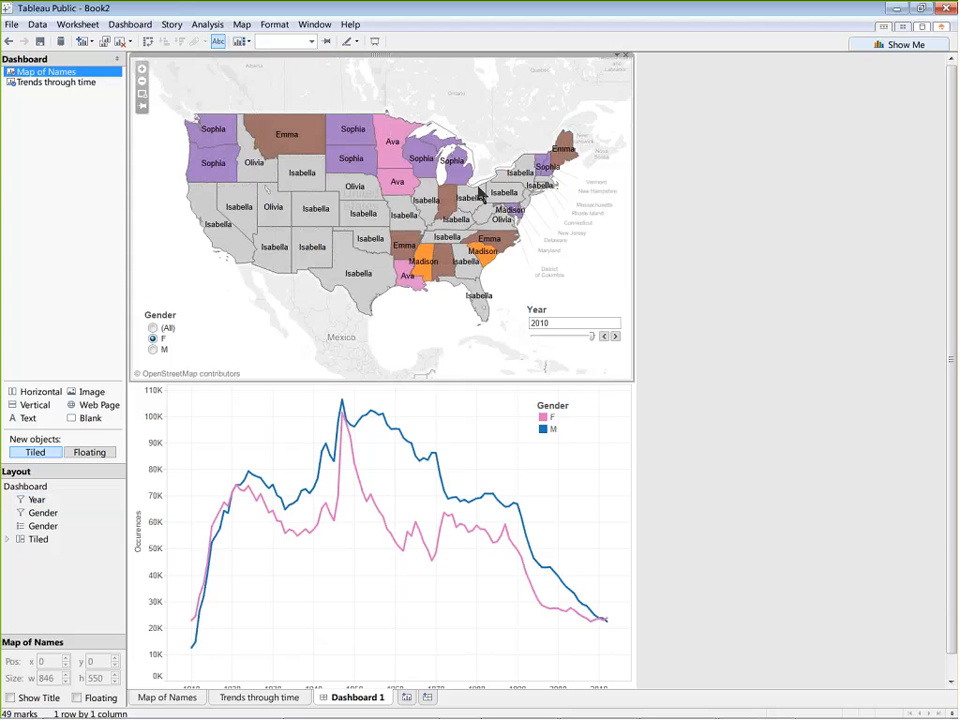
Test the map filter by selecting Arizona and view the whole filtered trends chart.
{"action": "mouse_move", "coordinate": [279, 262]}
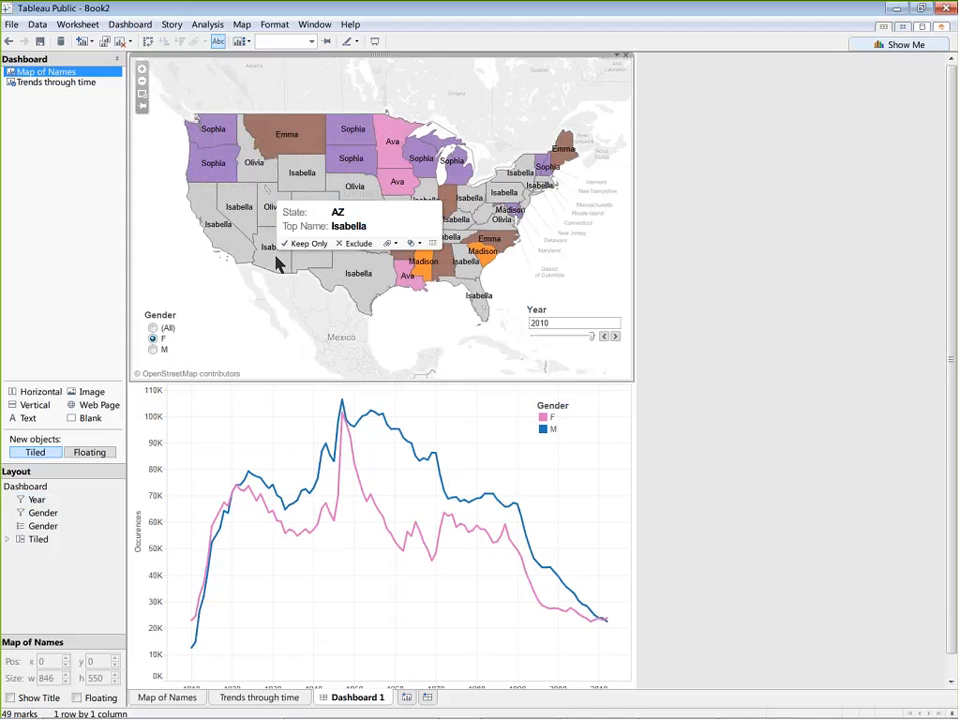
{"action": "left_click", "coordinate": [279, 262]}
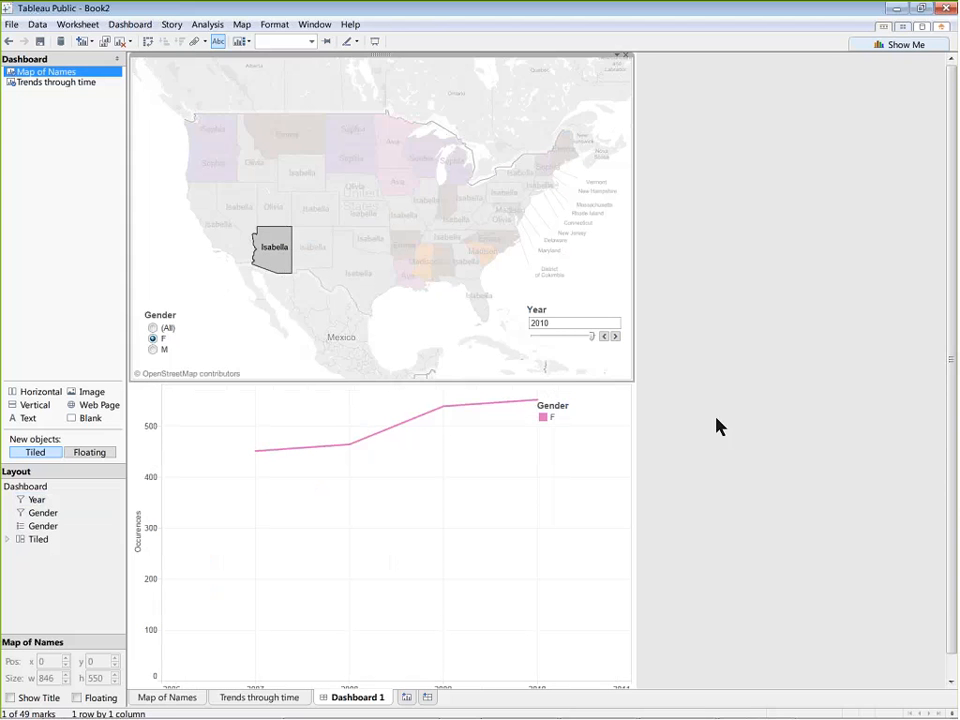
{"action": "scroll", "coordinate": [718, 424], "scroll_direction": "down", "scroll_amount": 1}
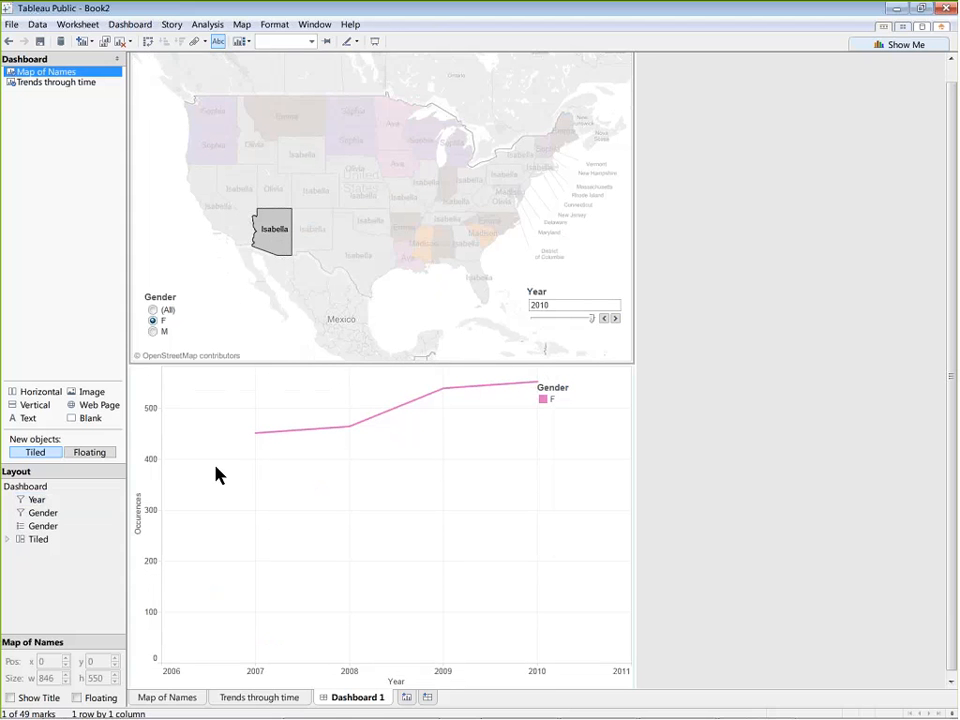
Remove the floating Gender color legend from the dashboard.
{"action": "left_click", "coordinate": [575, 398]}
{"action": "left_click", "coordinate": [615, 380]}
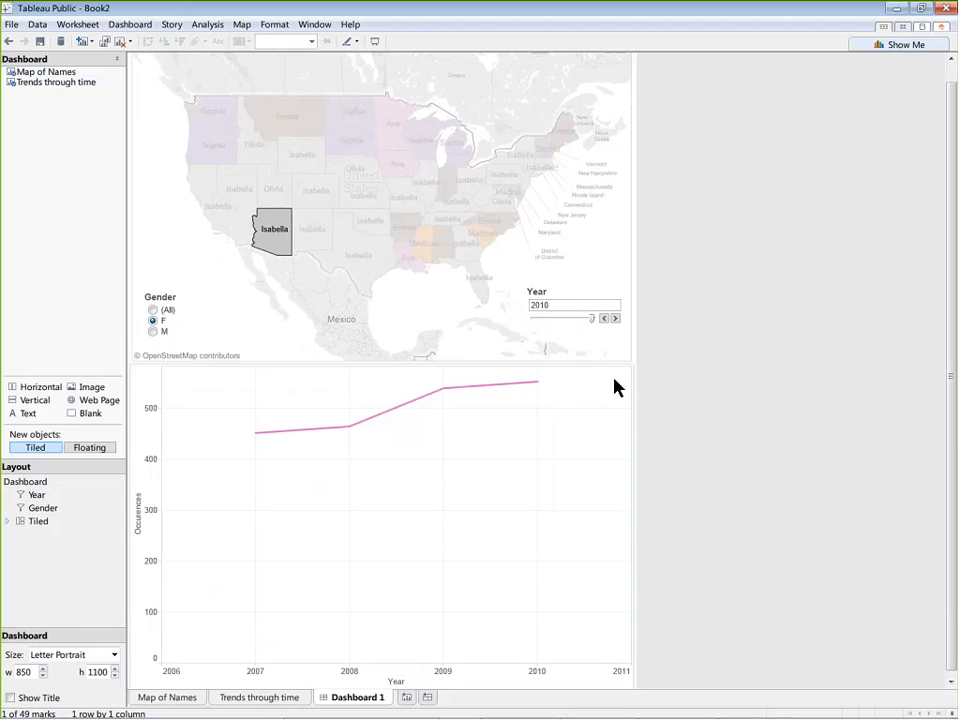
Clear the Arizona selection on the map, then try Oregon and clear the selection again.
{"action": "left_click", "coordinate": [273, 342]}
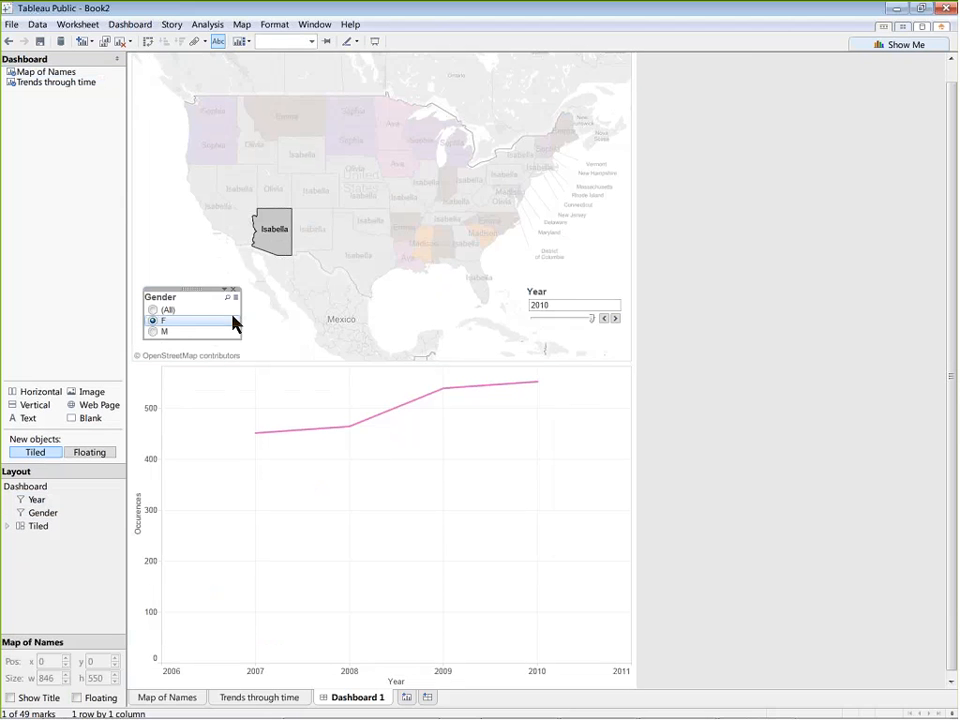
{"action": "left_click", "coordinate": [236, 317]}
{"action": "left_click", "coordinate": [195, 242]}
{"action": "left_click", "coordinate": [172, 242]}
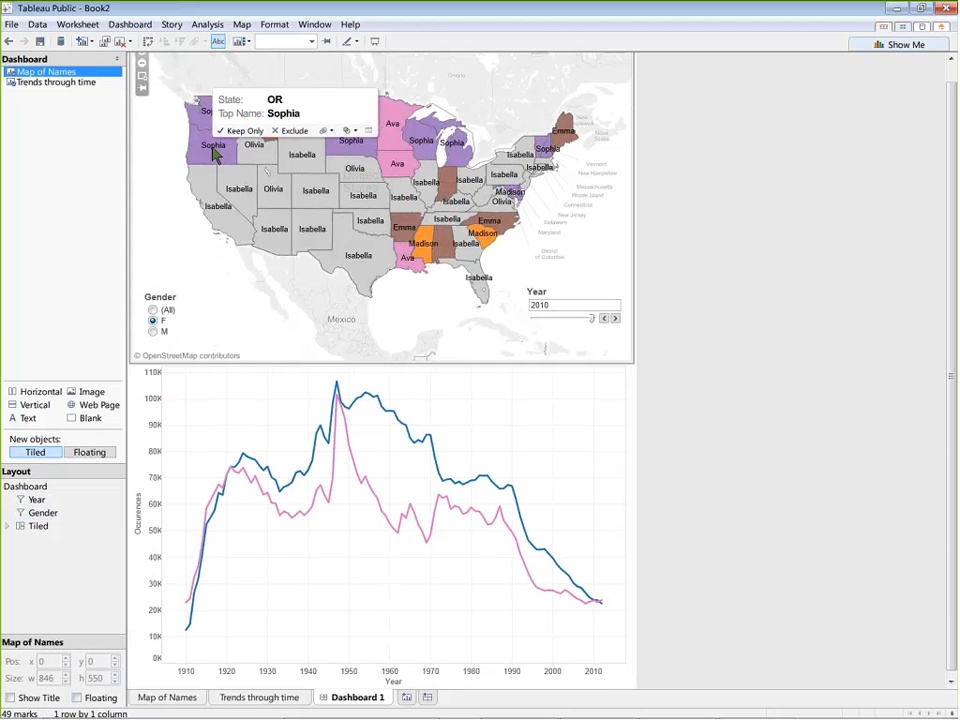
{"action": "left_click", "coordinate": [191, 160]}
{"action": "left_click", "coordinate": [158, 226]}
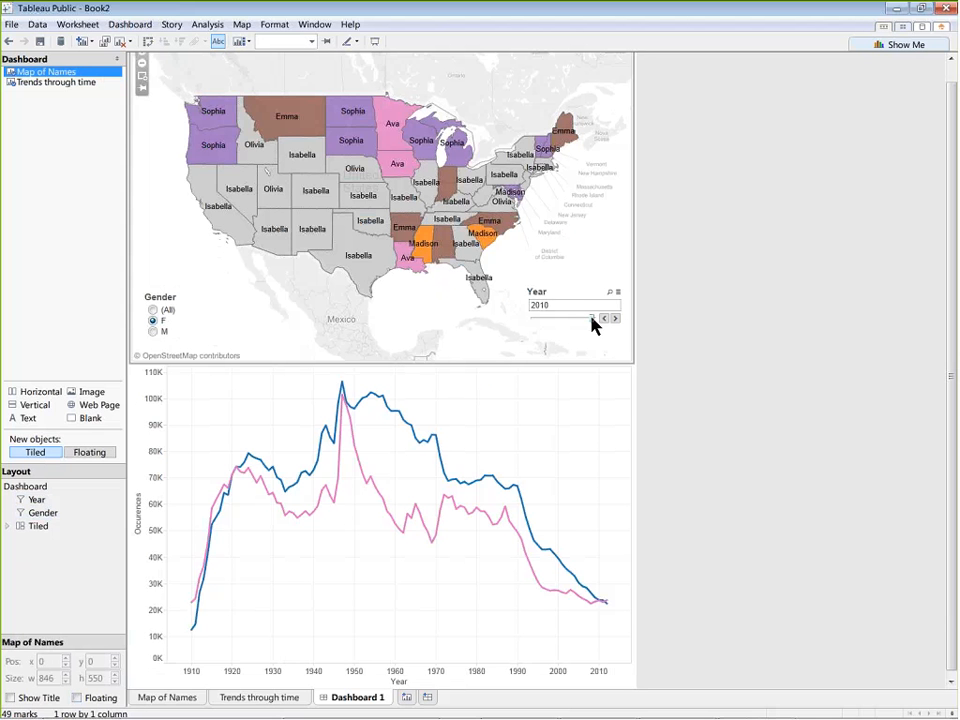
Test the dashboard filters by showing male names for 1968 and selecting Colorado on the map.
{"action": "left_click", "coordinate": [154, 331]}
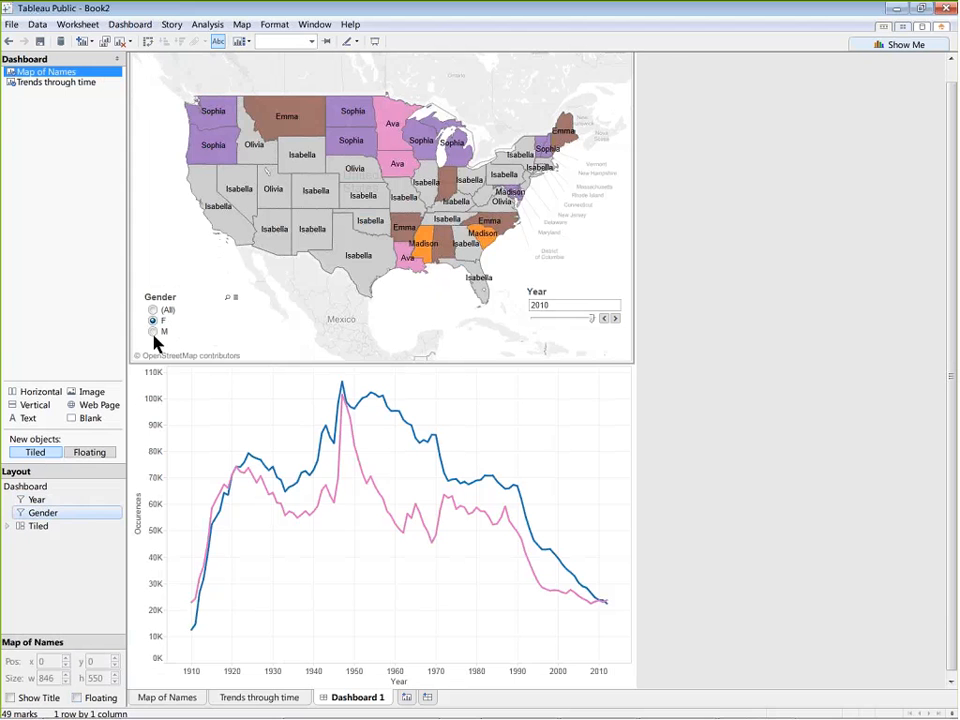
{"action": "left_click_drag", "start_coordinate": [591, 318], "coordinate": [548, 318]}
{"action": "left_click", "coordinate": [567, 317]}
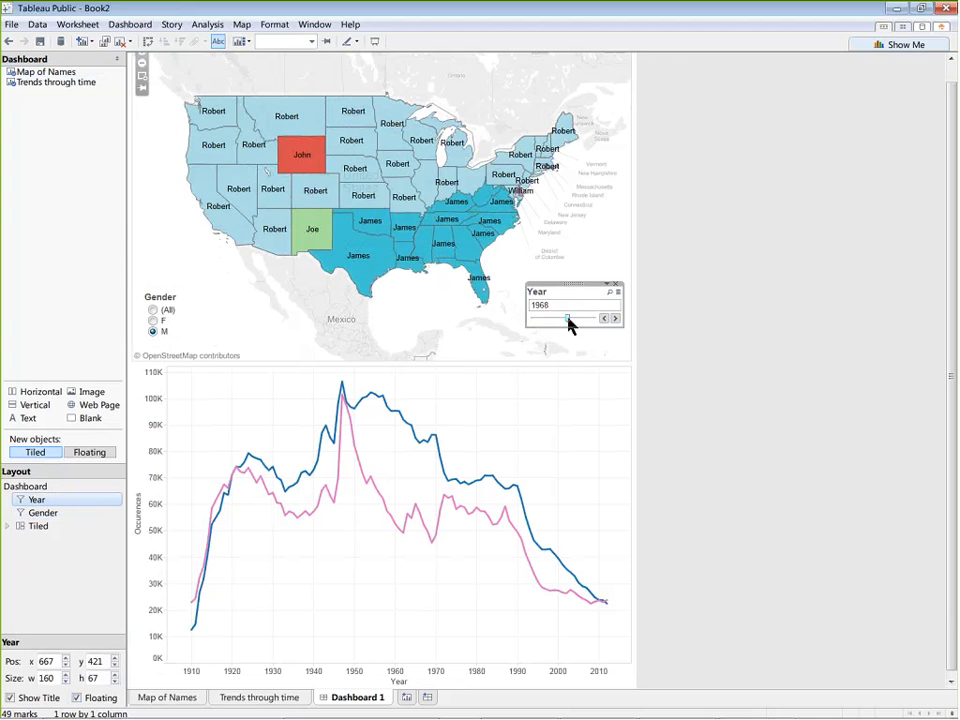
{"action": "left_click", "coordinate": [313, 195]}
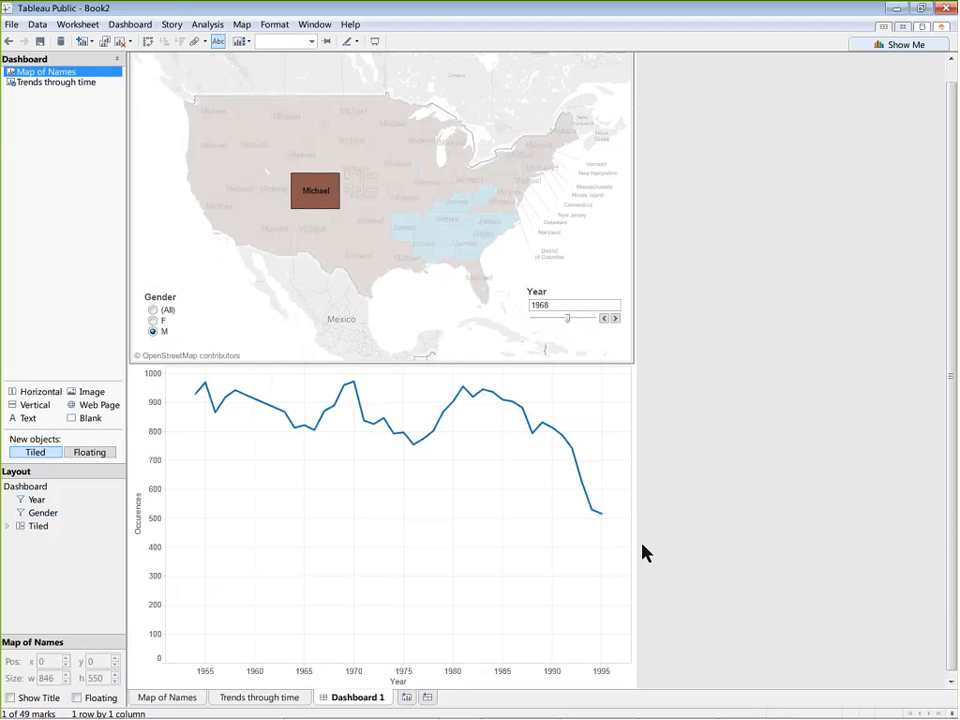
Clear the Colorado selection and reset the map to its full US view.
{"action": "double_click", "coordinate": [165, 232]}
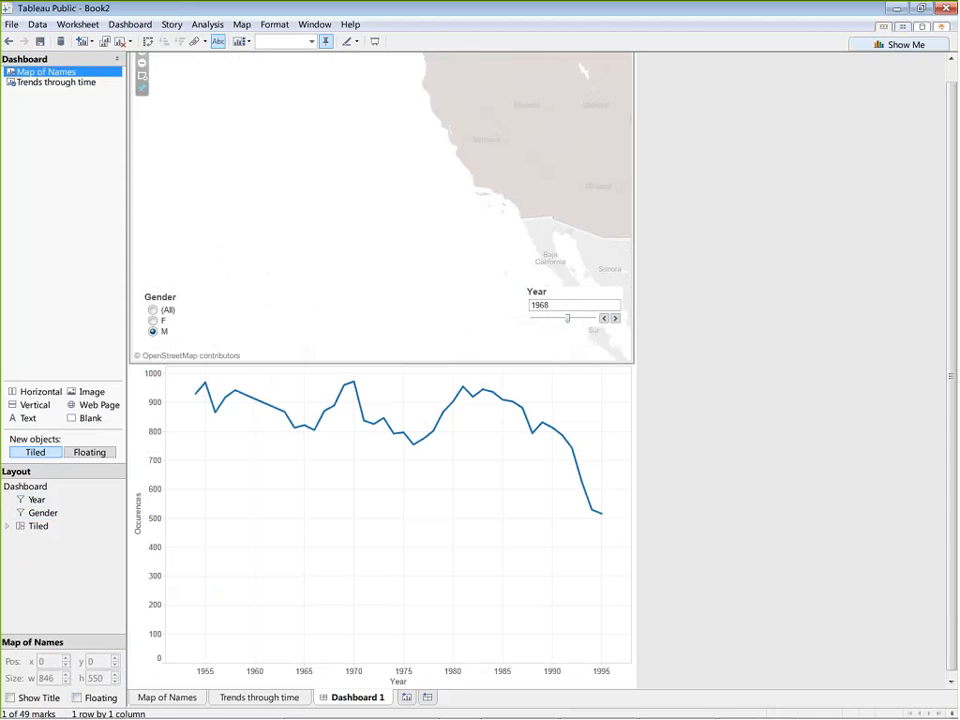
{"action": "left_click", "coordinate": [483, 136]}
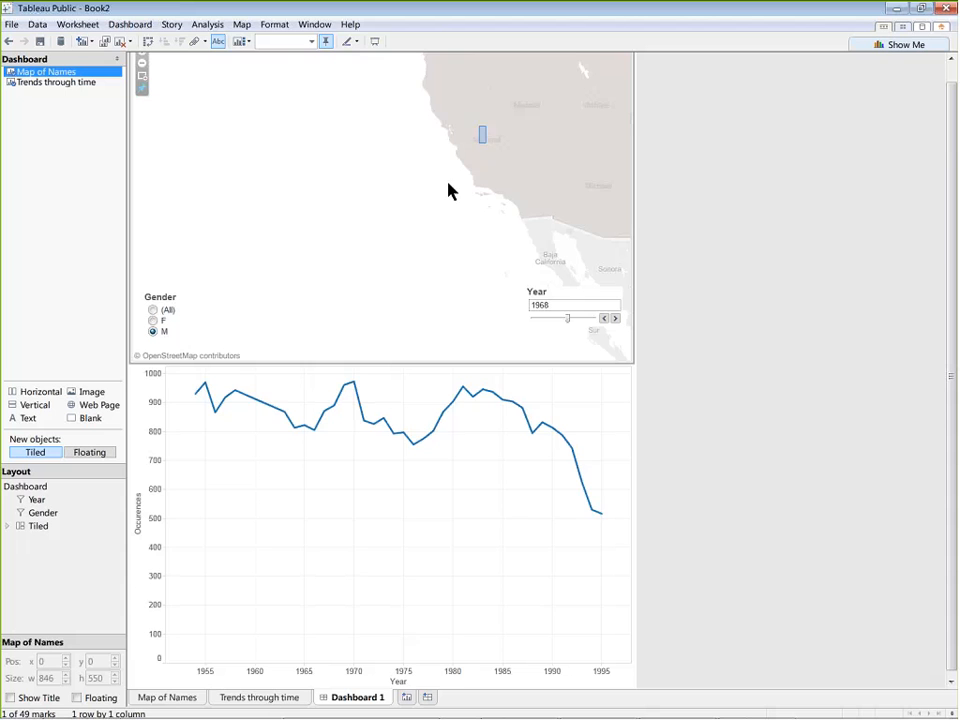
{"action": "left_click", "coordinate": [343, 165]}
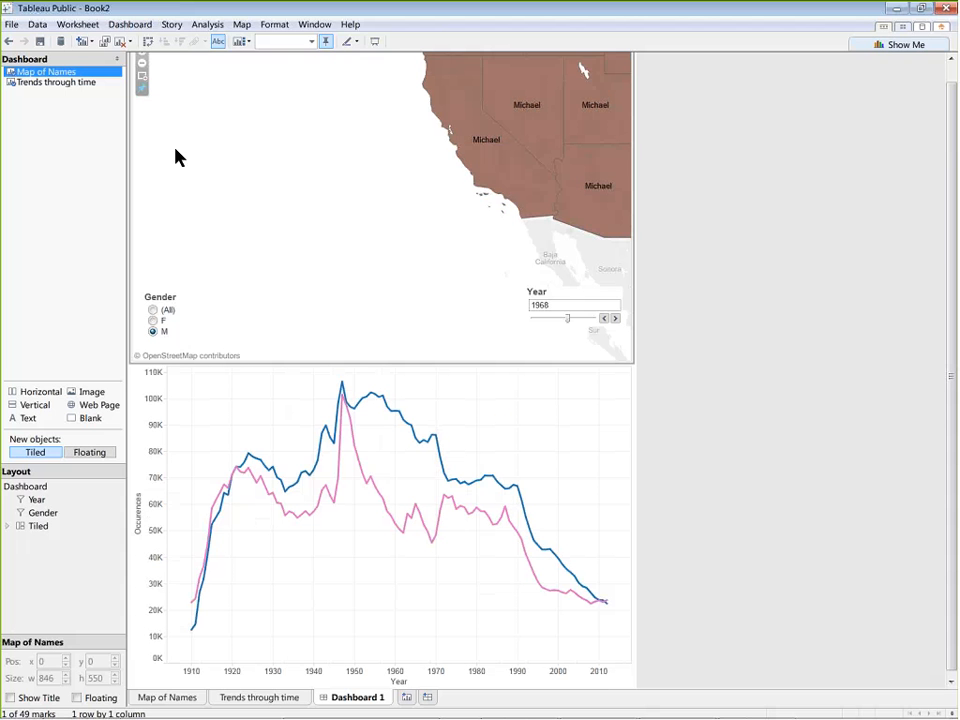
{"action": "left_click", "coordinate": [142, 90]}
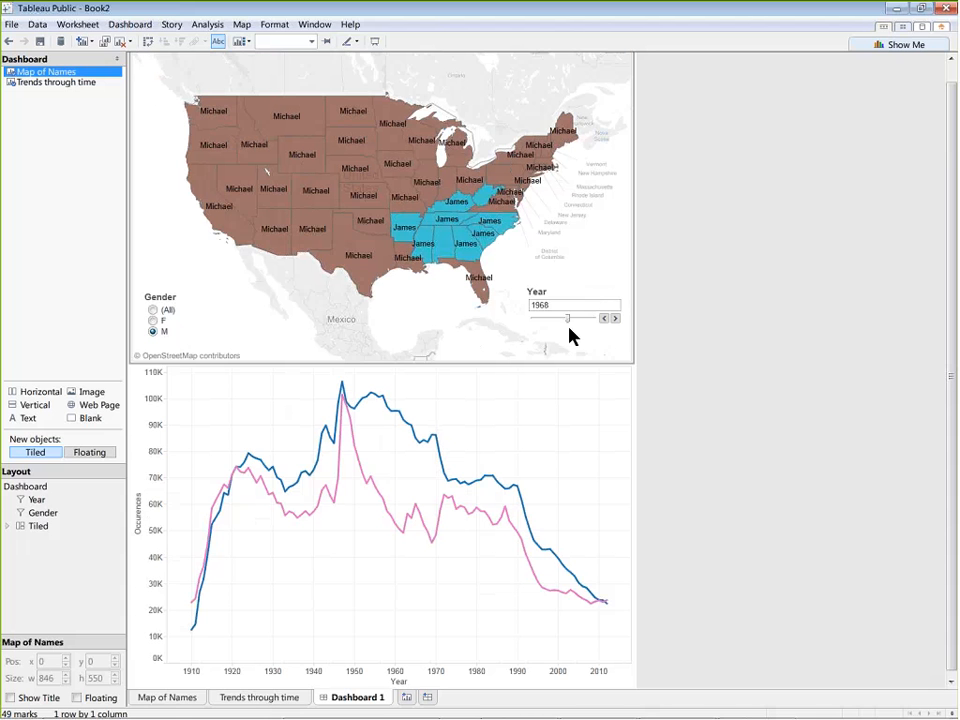
Move the Year filter to 1974 and go back one year at a time to compare the top male names.
{"action": "left_click_drag", "start_coordinate": [568, 326], "coordinate": [572, 326]}
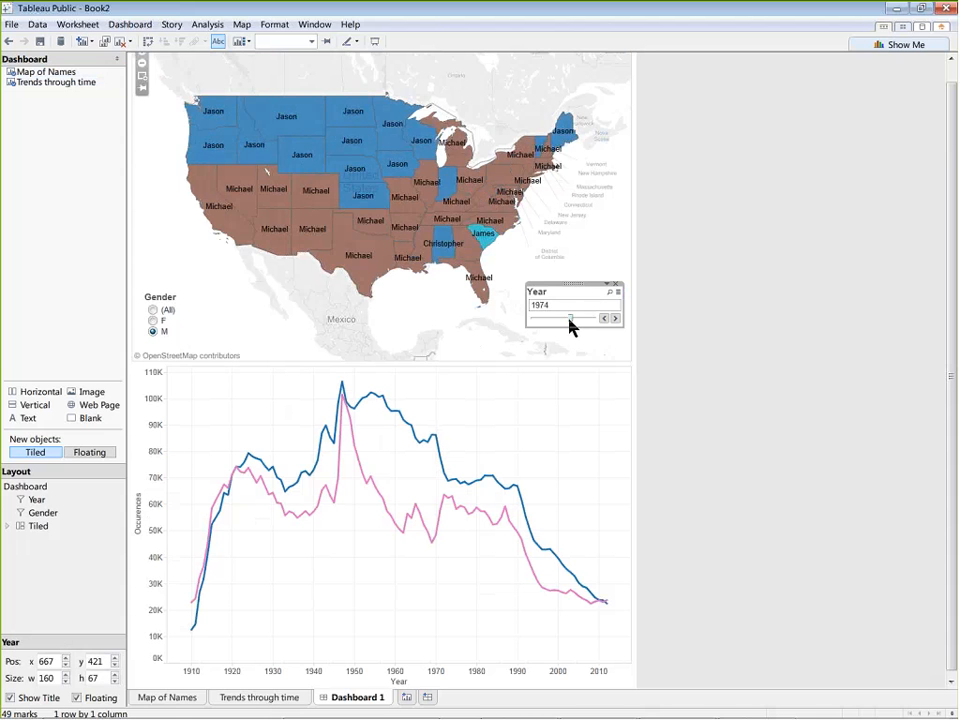
{"action": "left_click", "coordinate": [605, 318]}
{"action": "left_click", "coordinate": [605, 318]}
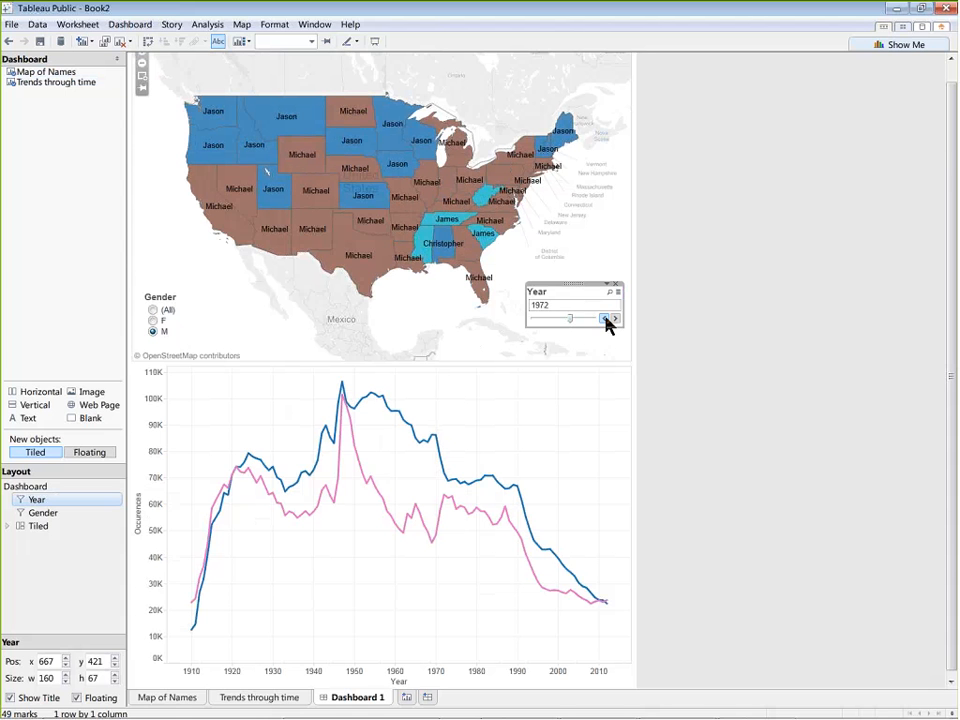
{"action": "left_click", "coordinate": [605, 318]}
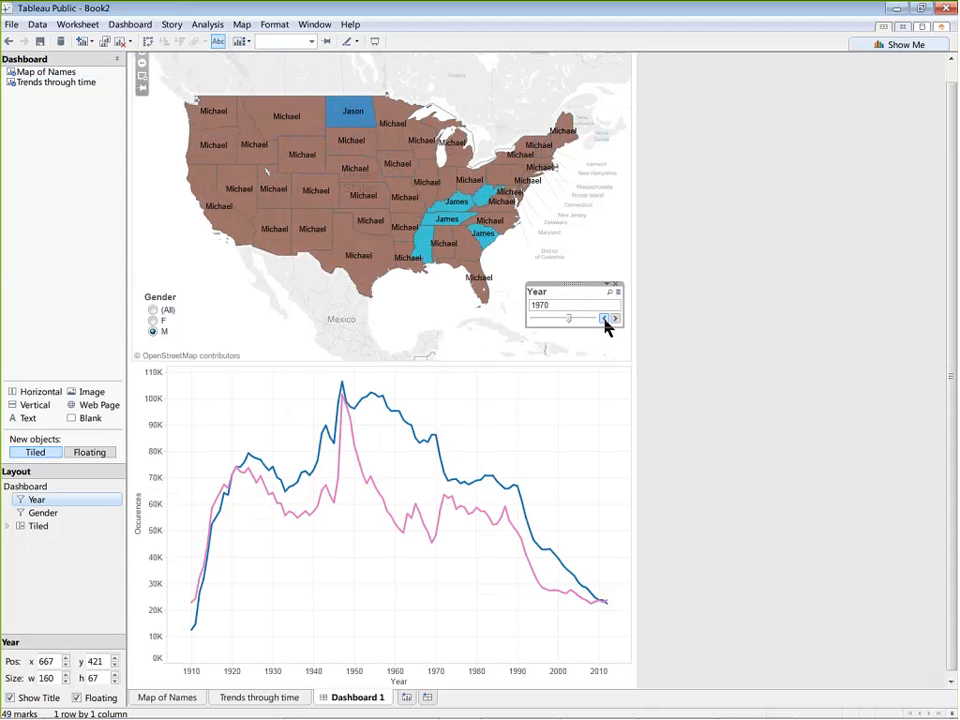
{"action": "left_click", "coordinate": [605, 318]}
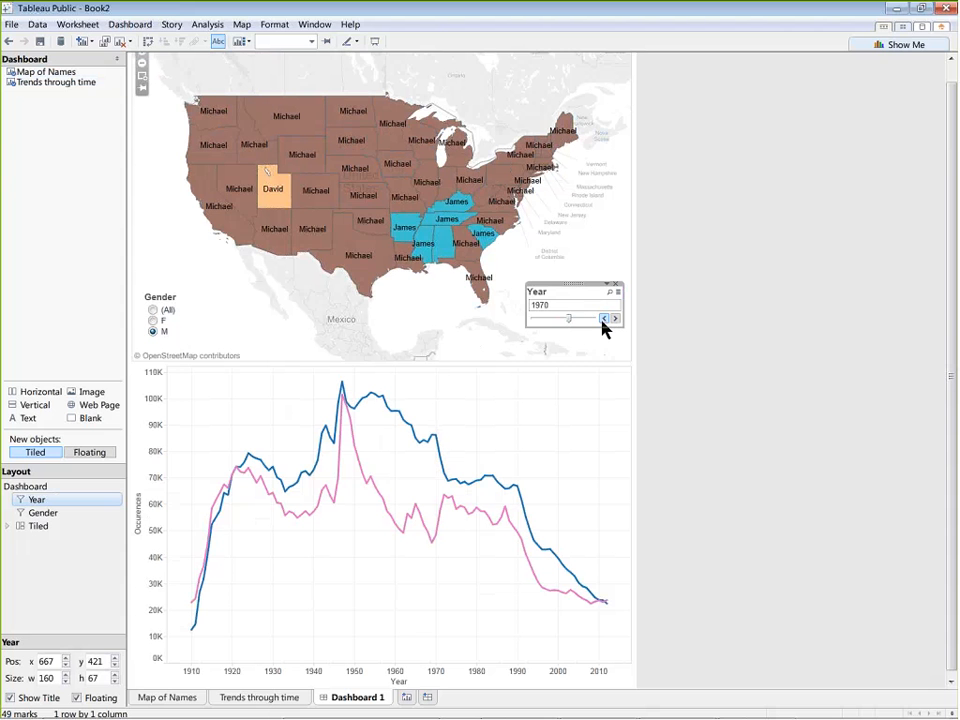
{"action": "left_click", "coordinate": [605, 318]}
Check the top male names with the Year filter at 2012, then at 1991.
{"action": "left_click", "coordinate": [590, 319]}
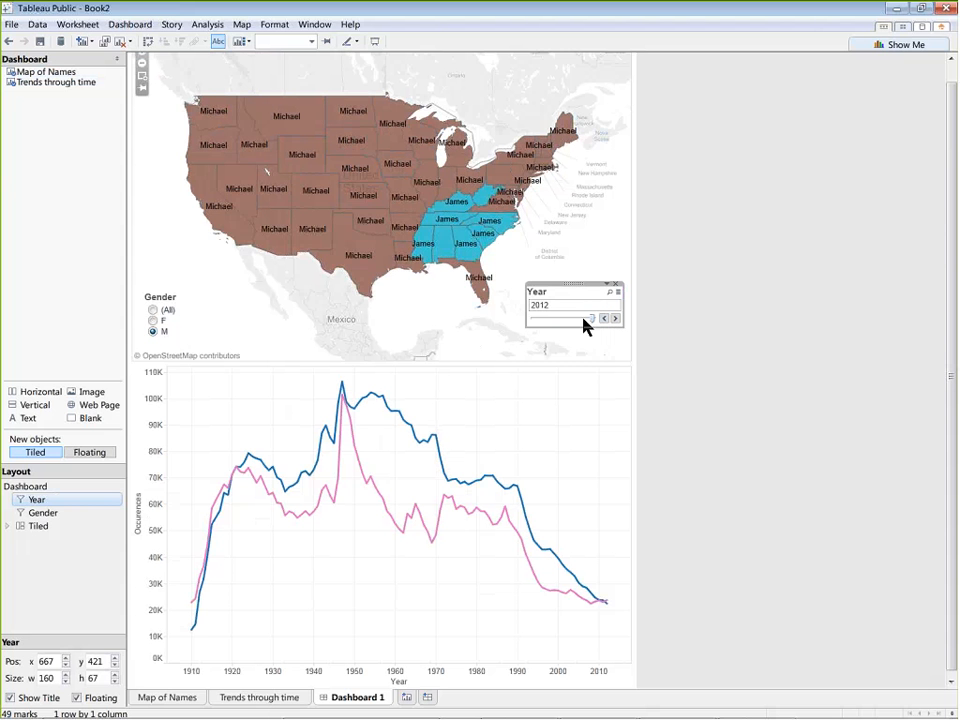
{"action": "left_click", "coordinate": [582, 318]}
{"action": "left_click", "coordinate": [580, 318]}
{"action": "left_click", "coordinate": [581, 319]}
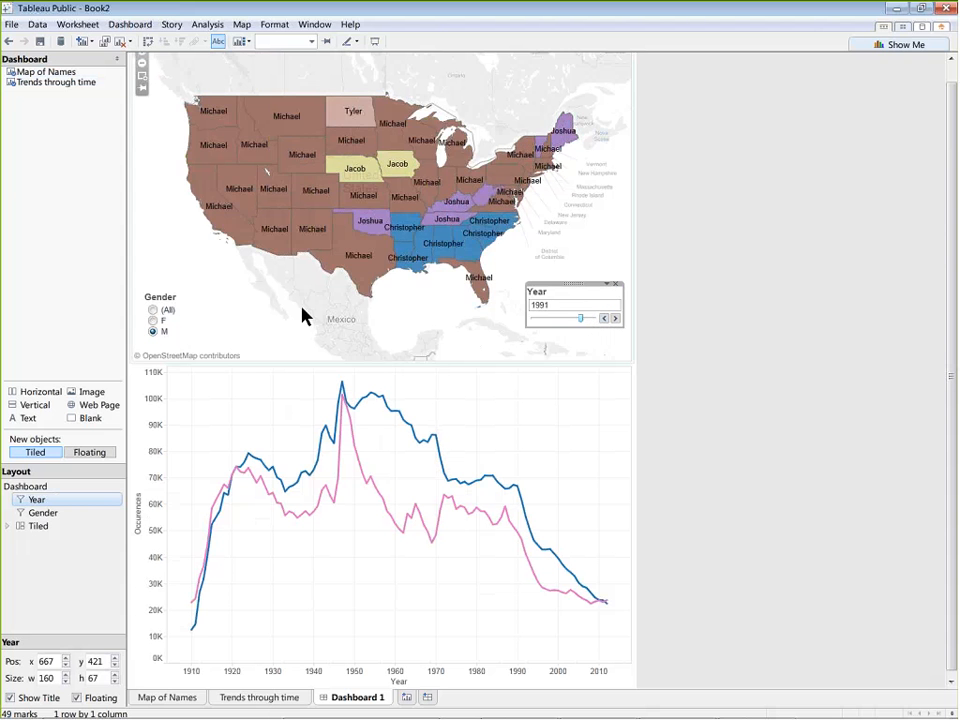
Filter the dashboard map to female names and set the Year filter to 2009.
{"action": "left_click", "coordinate": [153, 328]}
{"action": "left_click", "coordinate": [152, 320]}
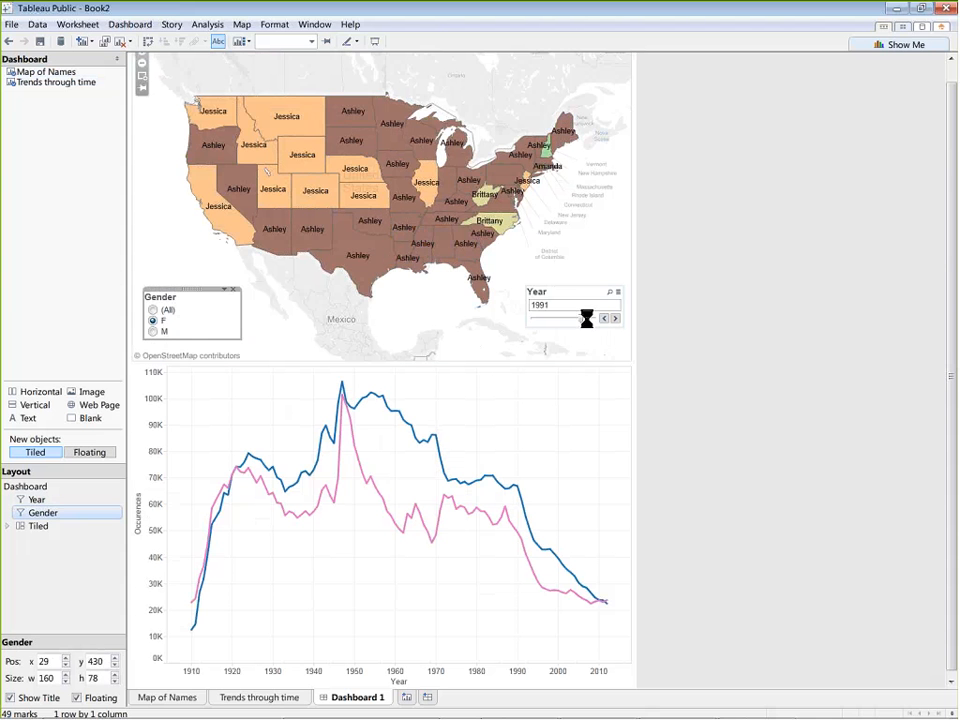
{"action": "left_click", "coordinate": [589, 318]}
{"action": "left_click", "coordinate": [591, 319]}
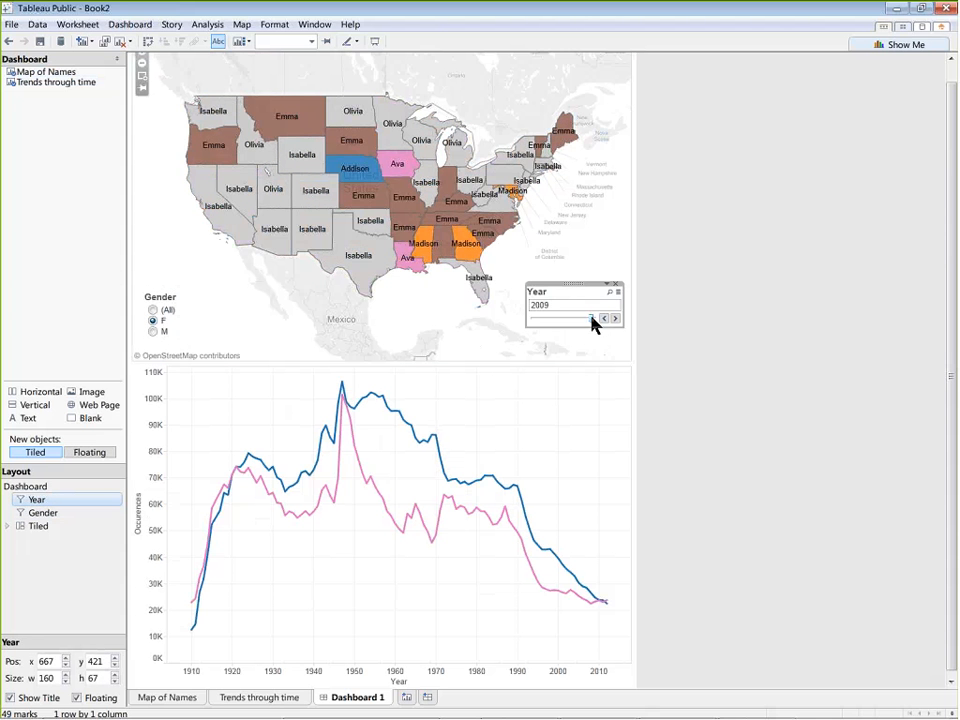
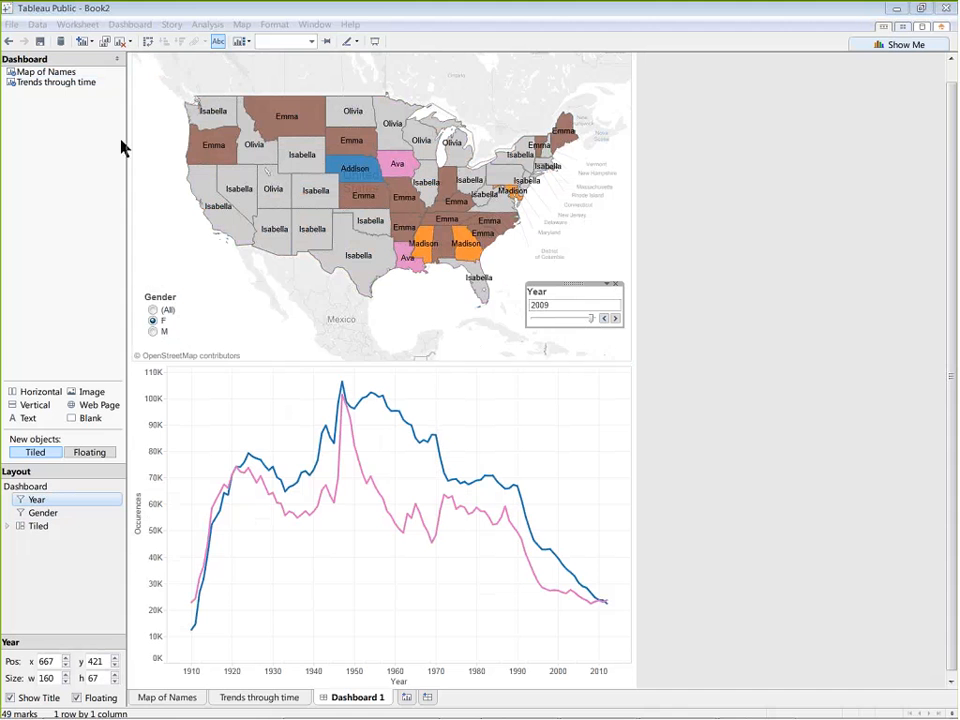
Create a new story in the workbook.
{"action": "left_click", "coordinate": [170, 25]}
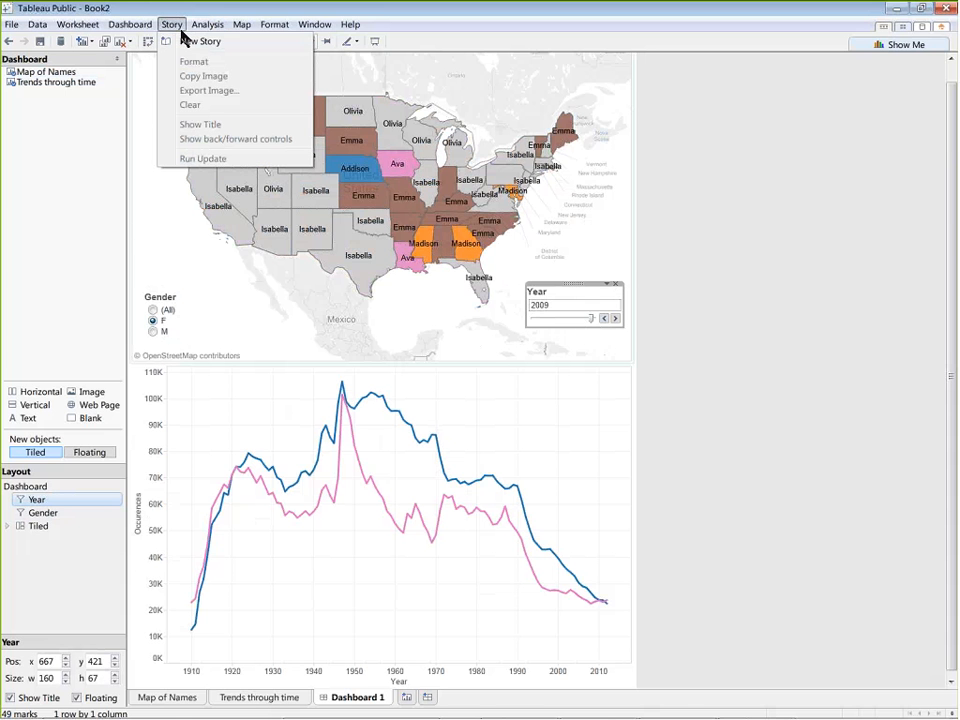
{"action": "left_click", "coordinate": [179, 43]}
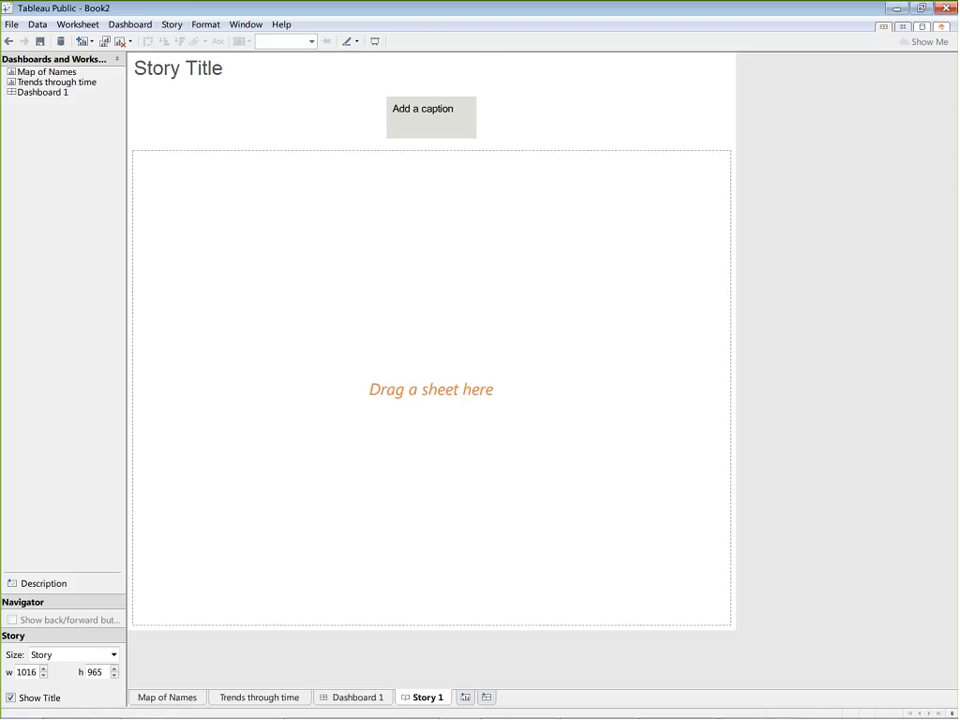
Rename Dashboard 1 as "Map and Line graph".
{"action": "left_click", "coordinate": [360, 698]}
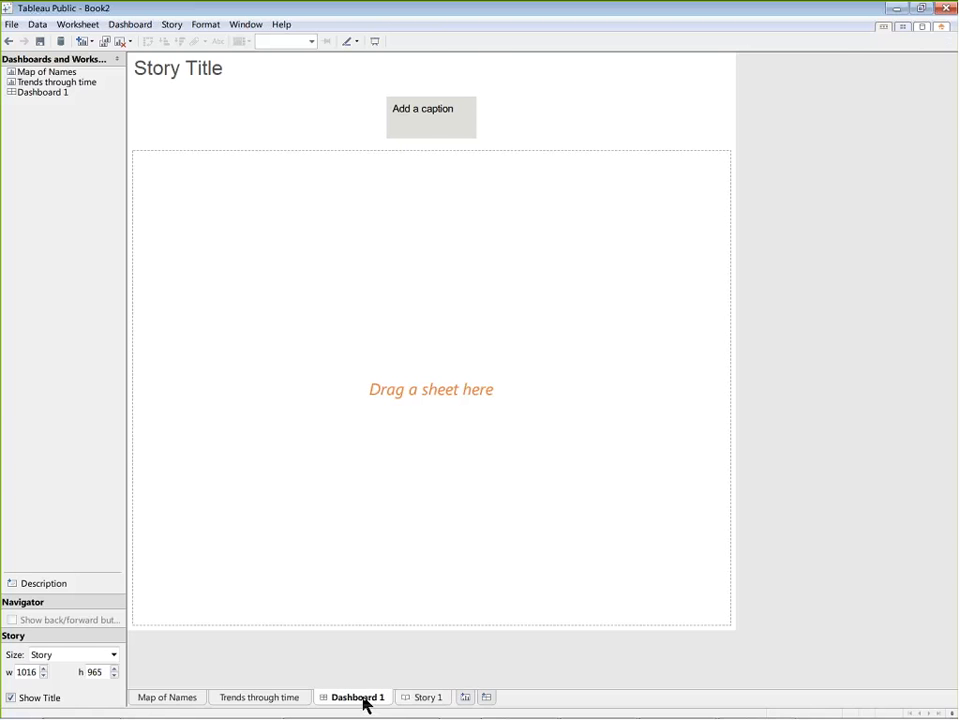
{"action": "right_click", "coordinate": [363, 699]}
{"action": "left_click", "coordinate": [413, 590]}
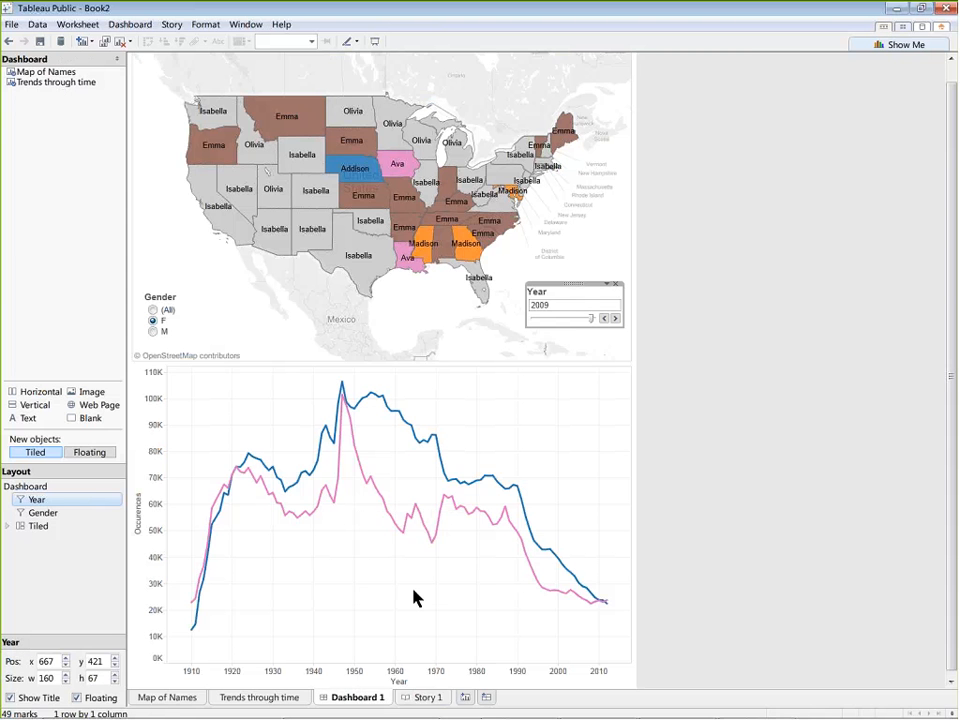
{"action": "type", "text": "Map and L"}
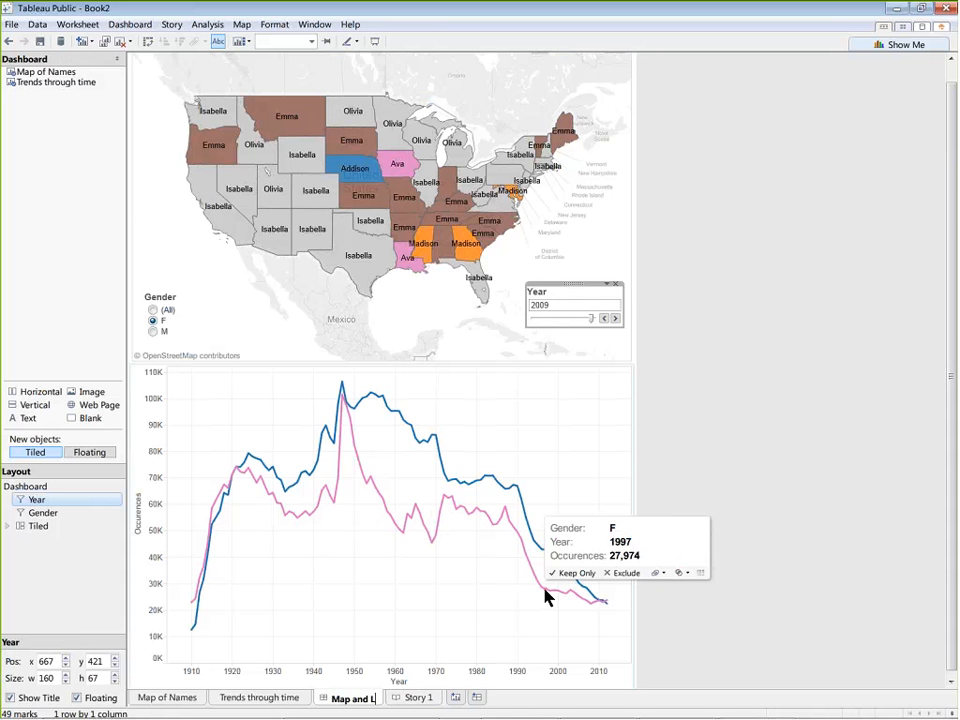
{"action": "type", "text": "ine graph"}
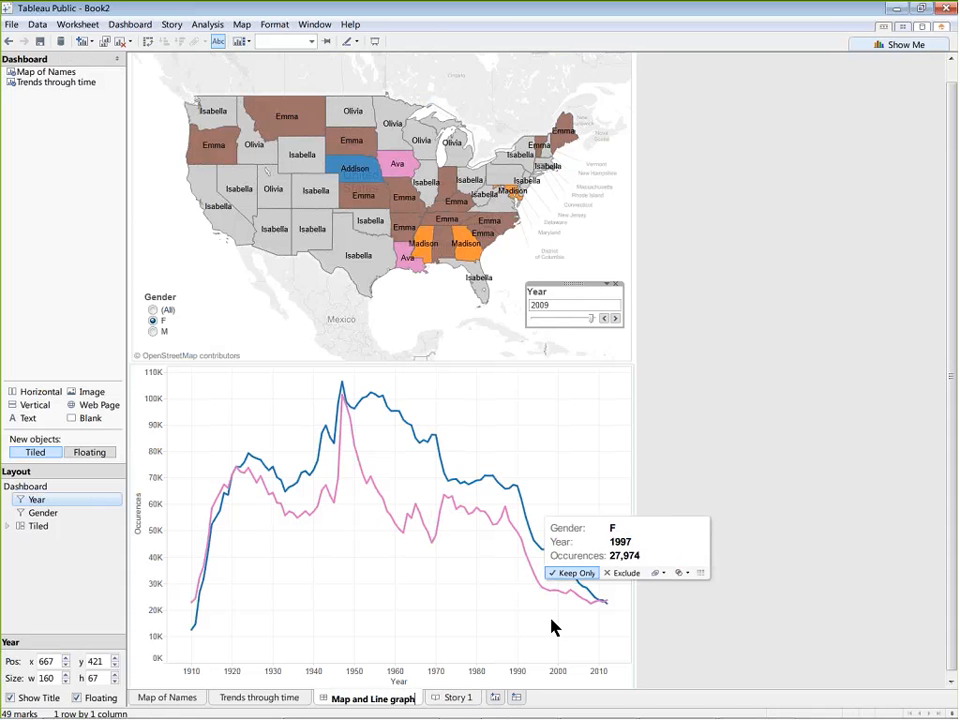
{"action": "key", "text": "Return"}
Place the Map and Line graph dashboard in Story 1, add a second blank story point, and return to the first point.
{"action": "left_click", "coordinate": [450, 699]}
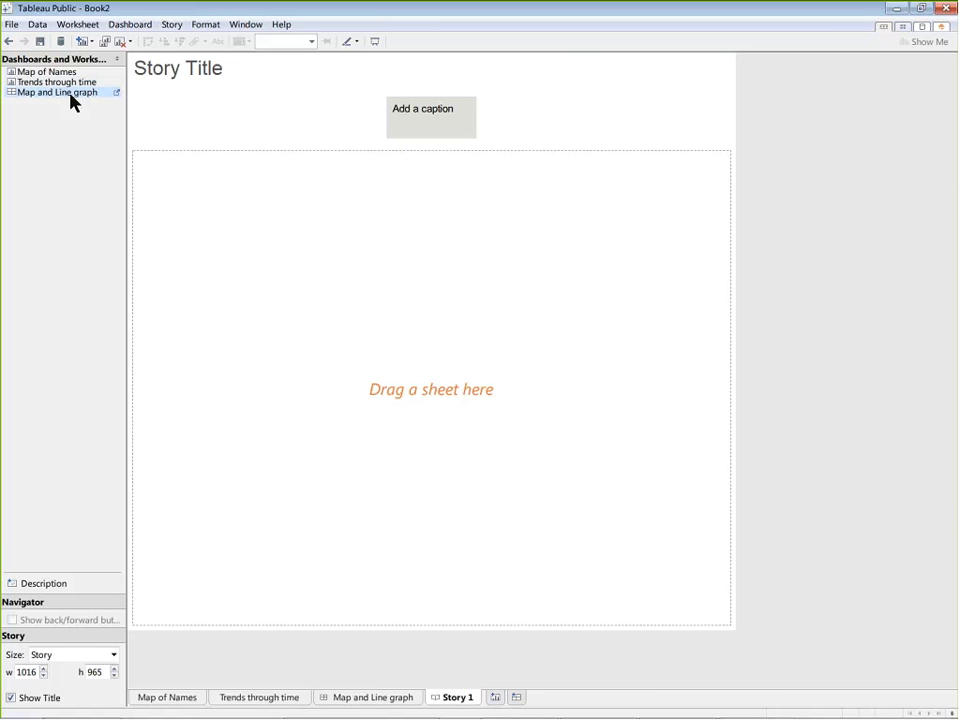
{"action": "left_click_drag", "start_coordinate": [70, 97], "coordinate": [361, 231]}
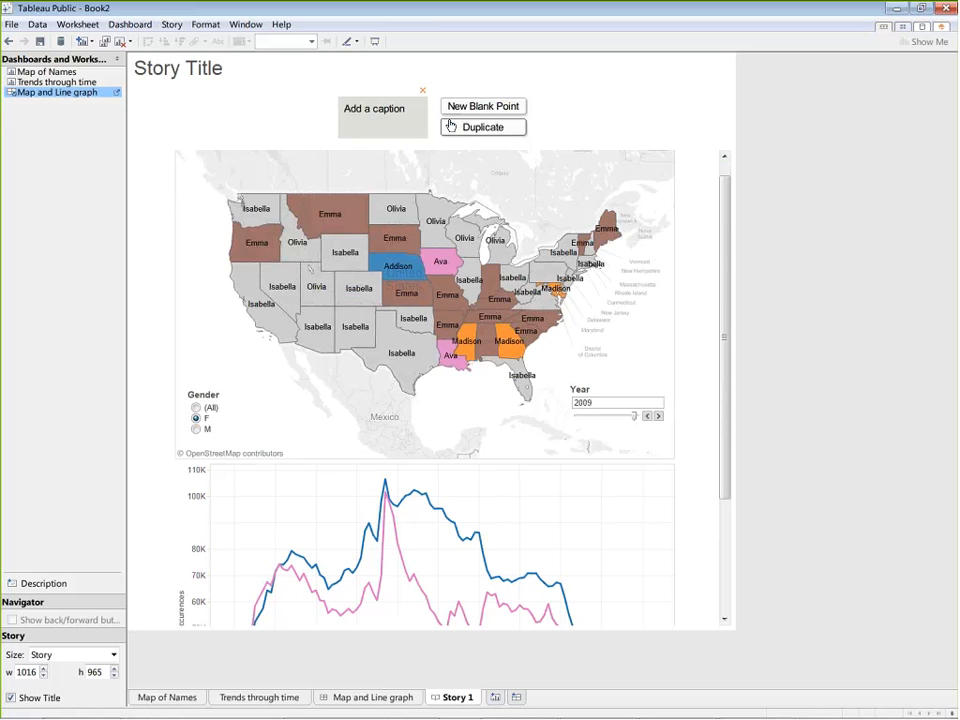
{"action": "left_click", "coordinate": [517, 112]}
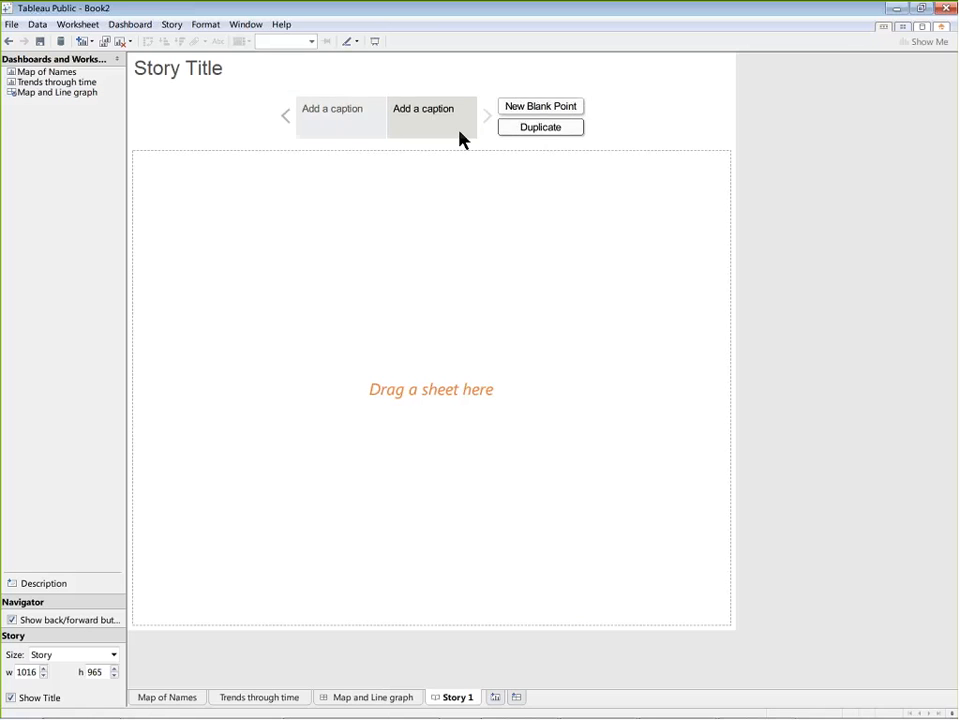
{"action": "left_click", "coordinate": [335, 118]}
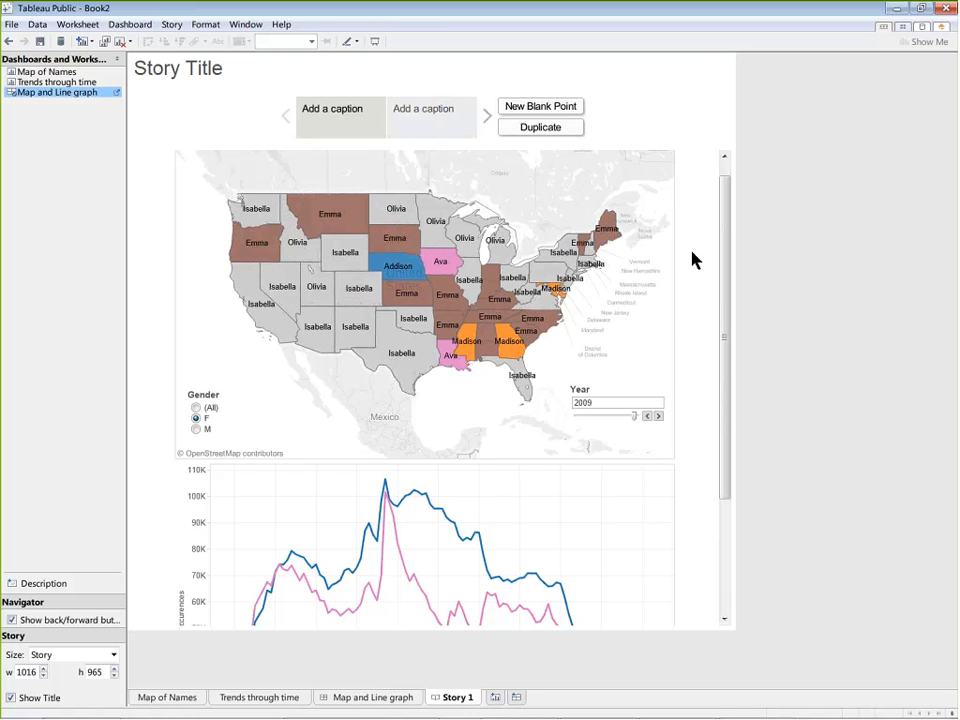
Change the story title to "Baby Name Trends from 1910-2012".
{"action": "double_click", "coordinate": [180, 66]}
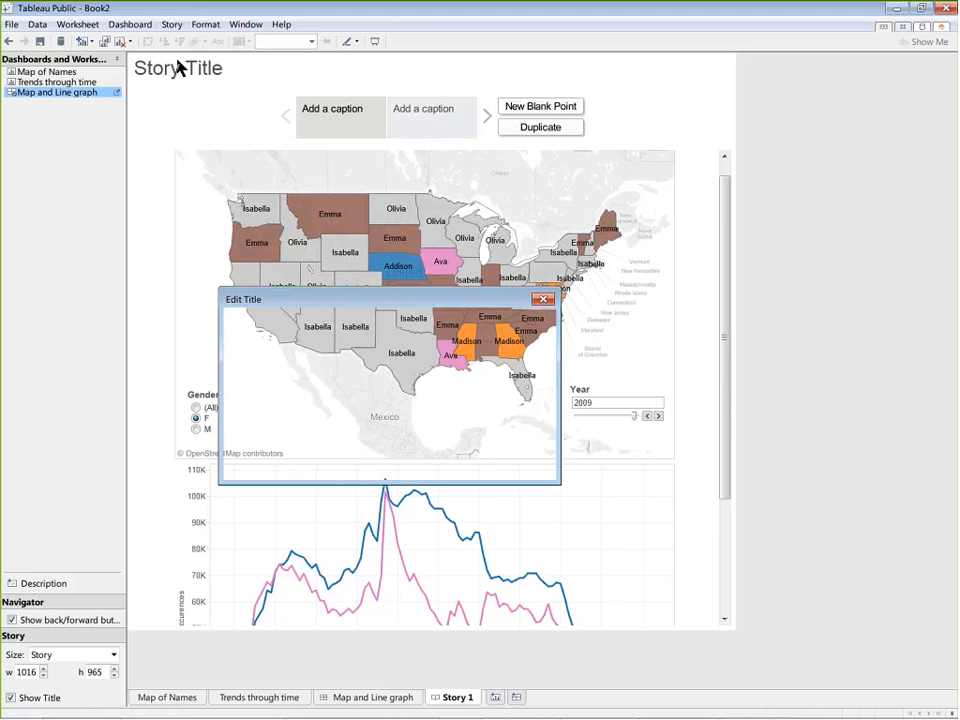
{"action": "left_click_drag", "start_coordinate": [310, 344], "coordinate": [171, 317]}
{"action": "type", "text": "Baby"}
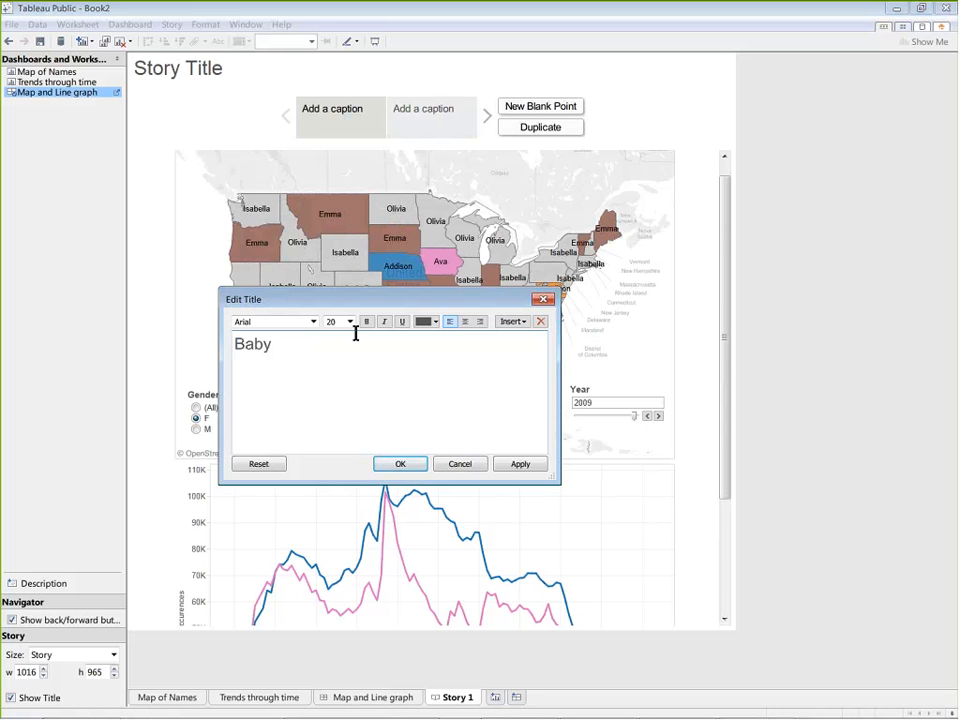
{"action": "type", "text": " Name Trends from 192"}
{"action": "key", "text": "BackSpace"}
{"action": "type", "text": "10"}
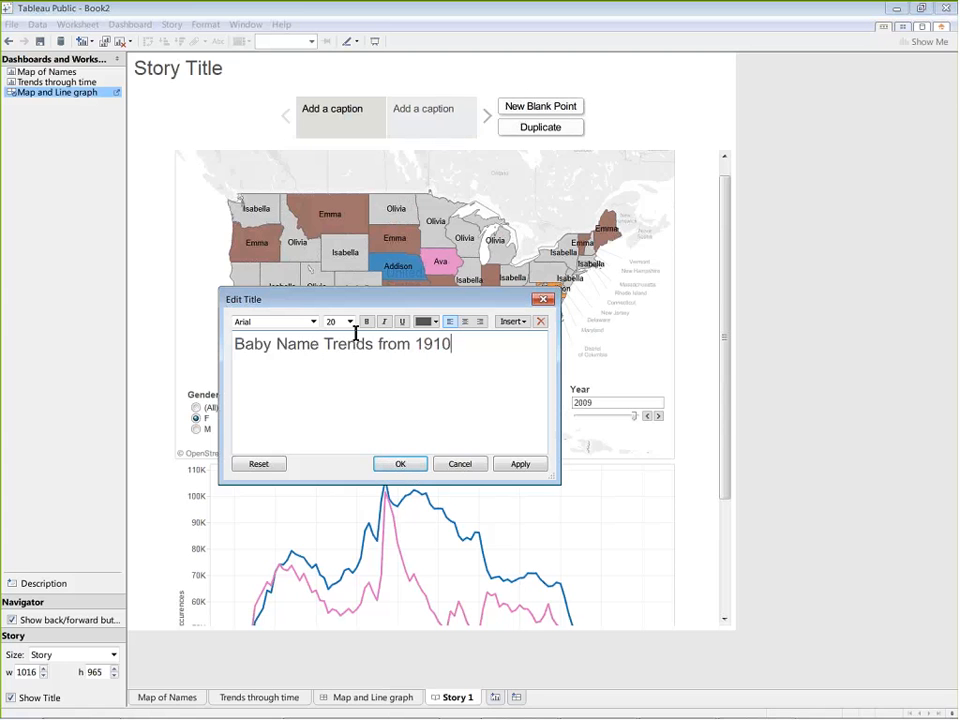
{"action": "type", "text": "-2012"}
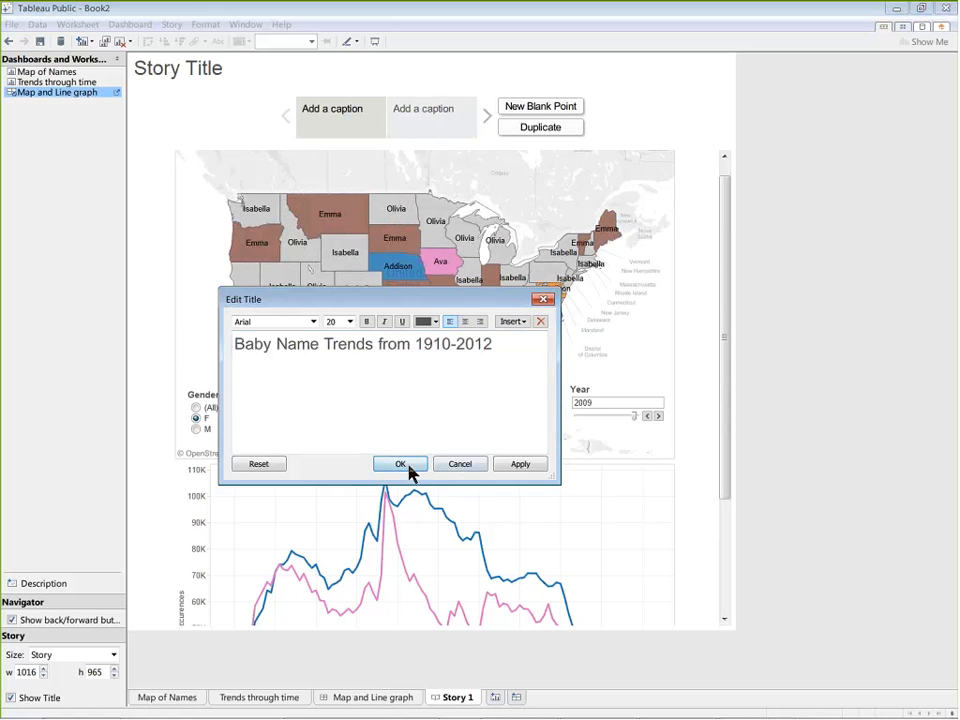
{"action": "left_click", "coordinate": [400, 464]}
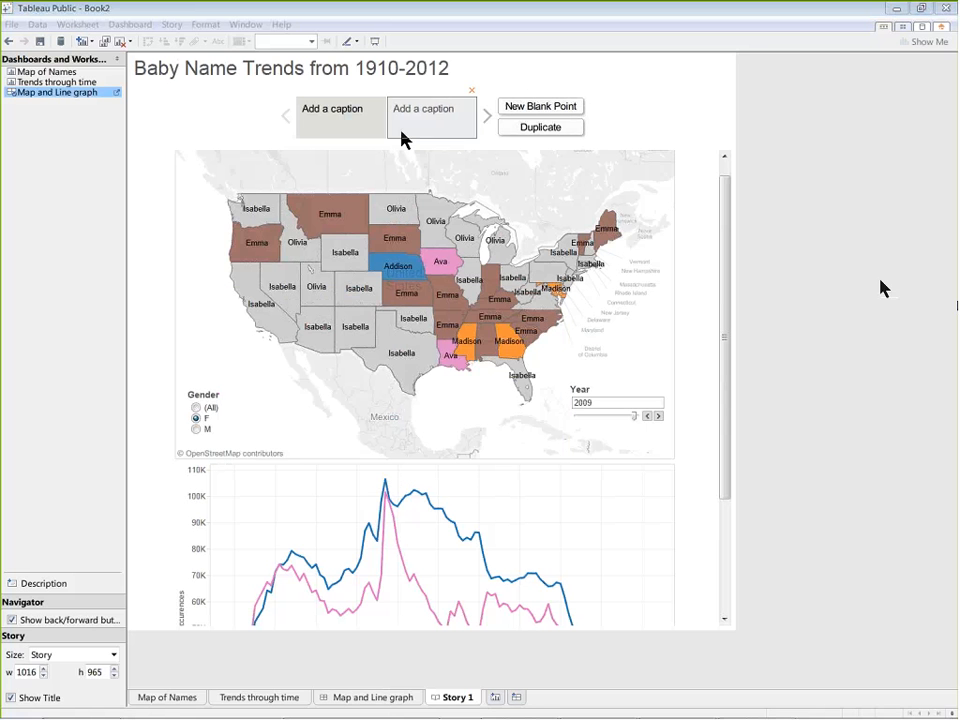
Caption the first story point "Isabella becomes more popular with Twilight".
{"action": "left_click", "coordinate": [336, 116]}
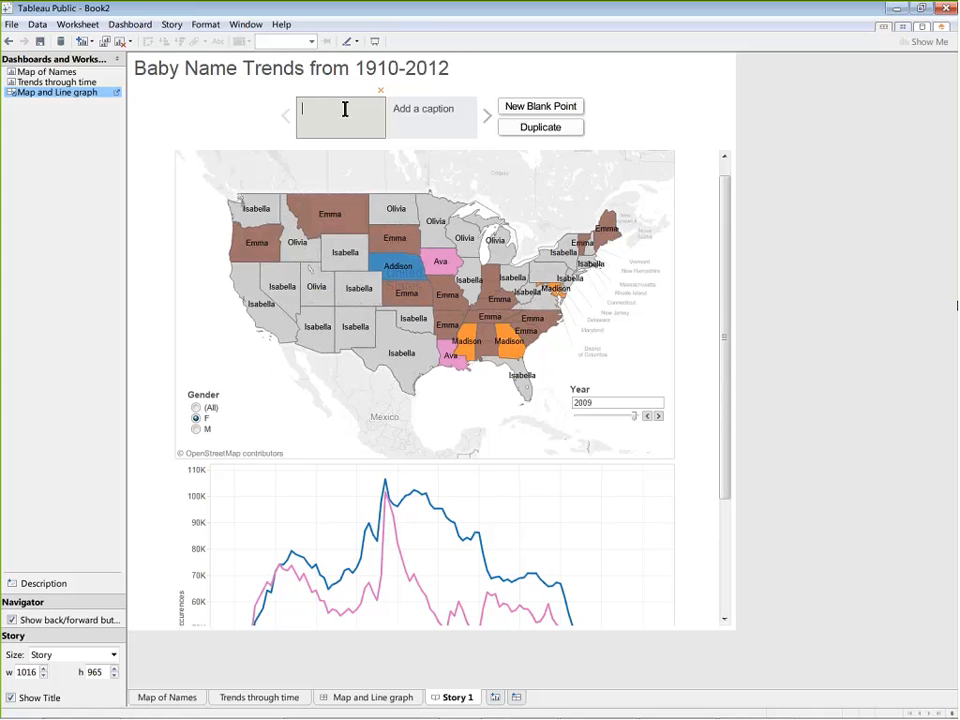
{"action": "type", "text": "Isabella becomes more popular with Twilight"}
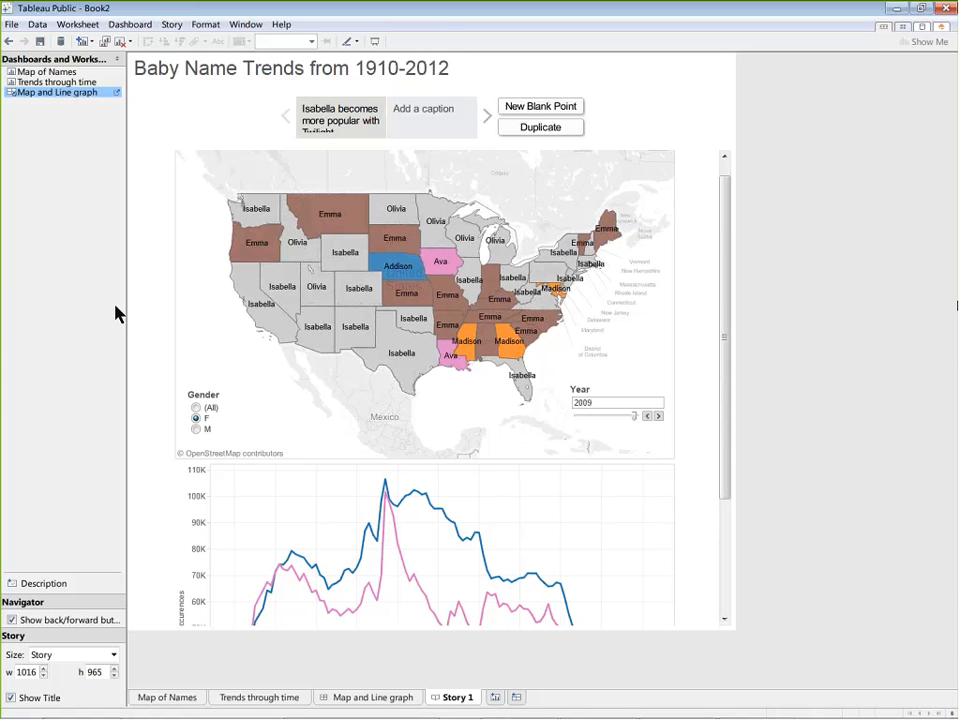
Set the Year filter of the first story point's dashboard to 2010.
{"action": "left_click", "coordinate": [648, 416]}
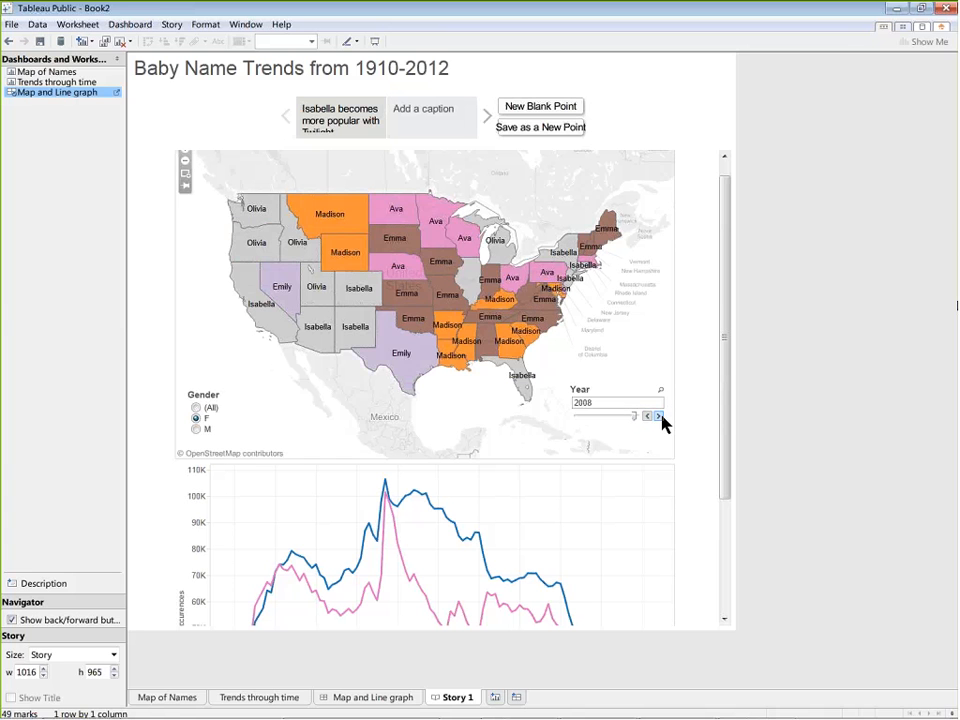
{"action": "left_click", "coordinate": [660, 416]}
{"action": "left_click", "coordinate": [660, 416]}
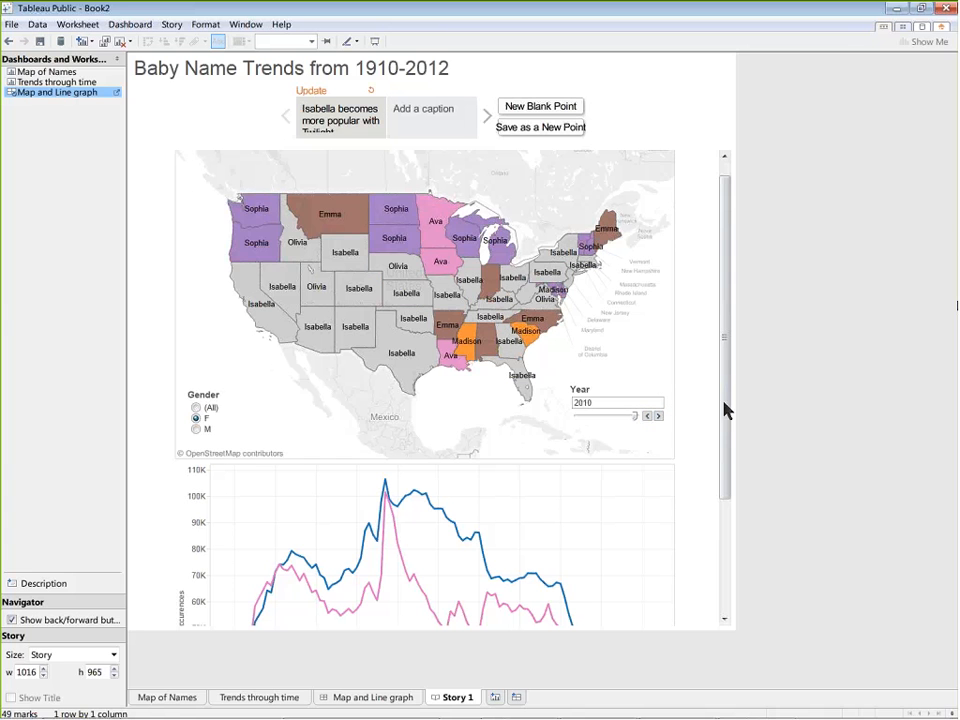
Inspect the line graph for New Mexico and California by selecting each state on the map, and clear the selection.
{"action": "scroll", "coordinate": [724, 413], "scroll_direction": "down", "scroll_amount": 2}
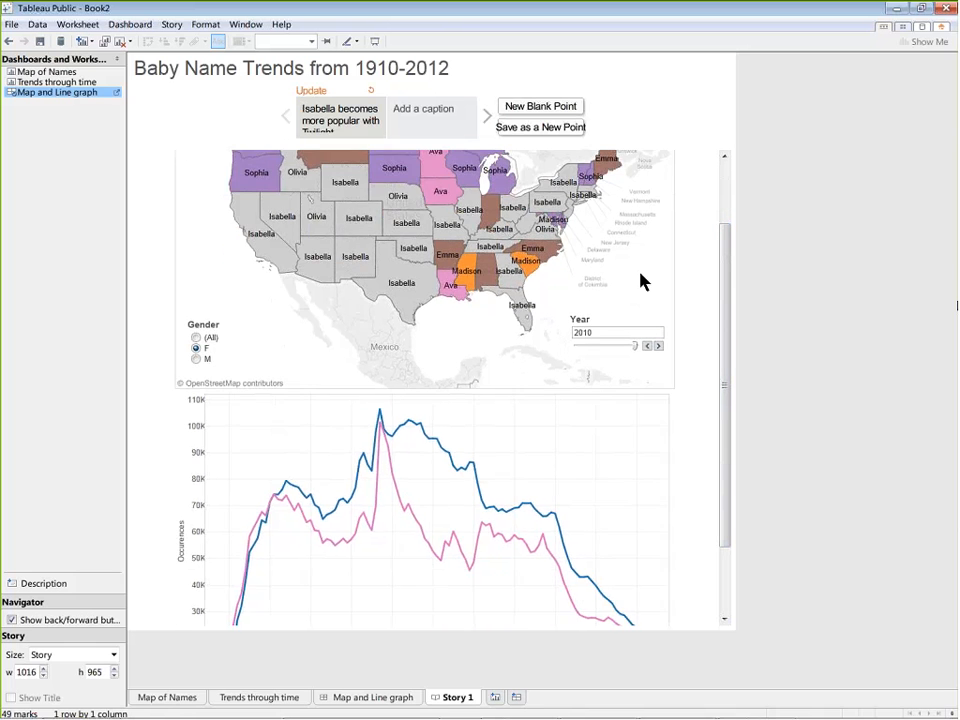
{"action": "left_click", "coordinate": [355, 257]}
{"action": "left_click_drag", "start_coordinate": [722, 382], "coordinate": [723, 354]}
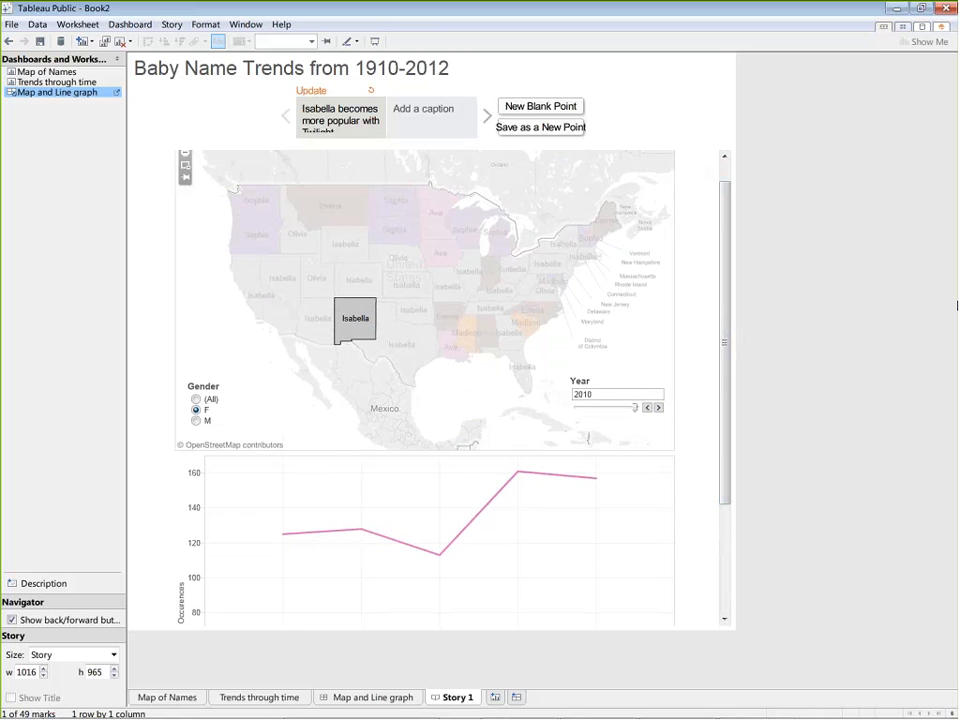
{"action": "left_click", "coordinate": [223, 317]}
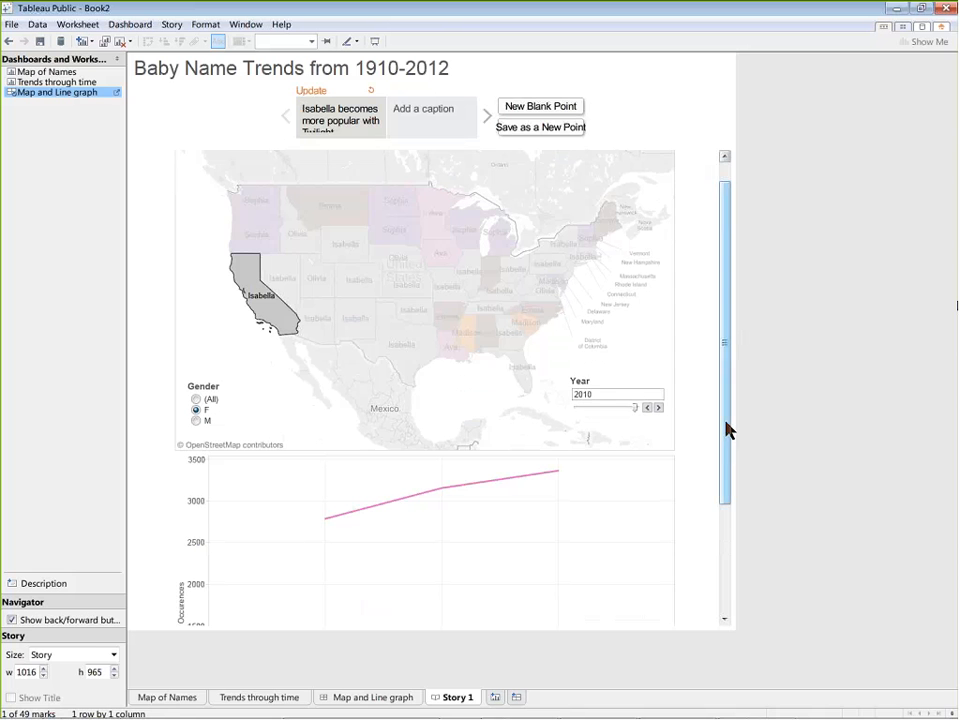
{"action": "left_click_drag", "start_coordinate": [722, 442], "coordinate": [692, 346]}
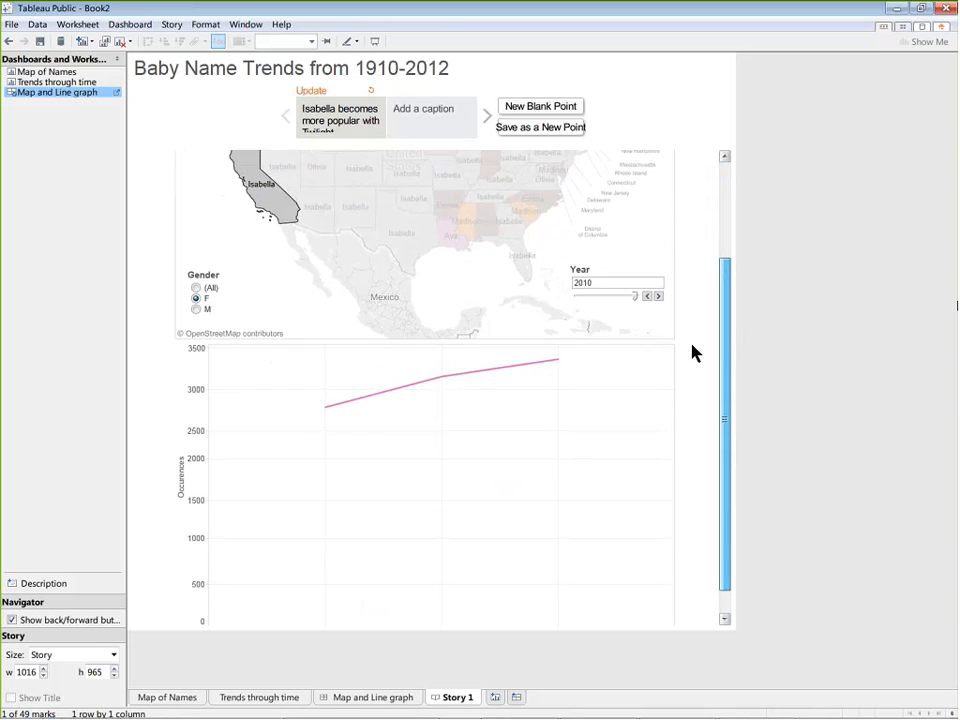
{"action": "left_click", "coordinate": [251, 300]}
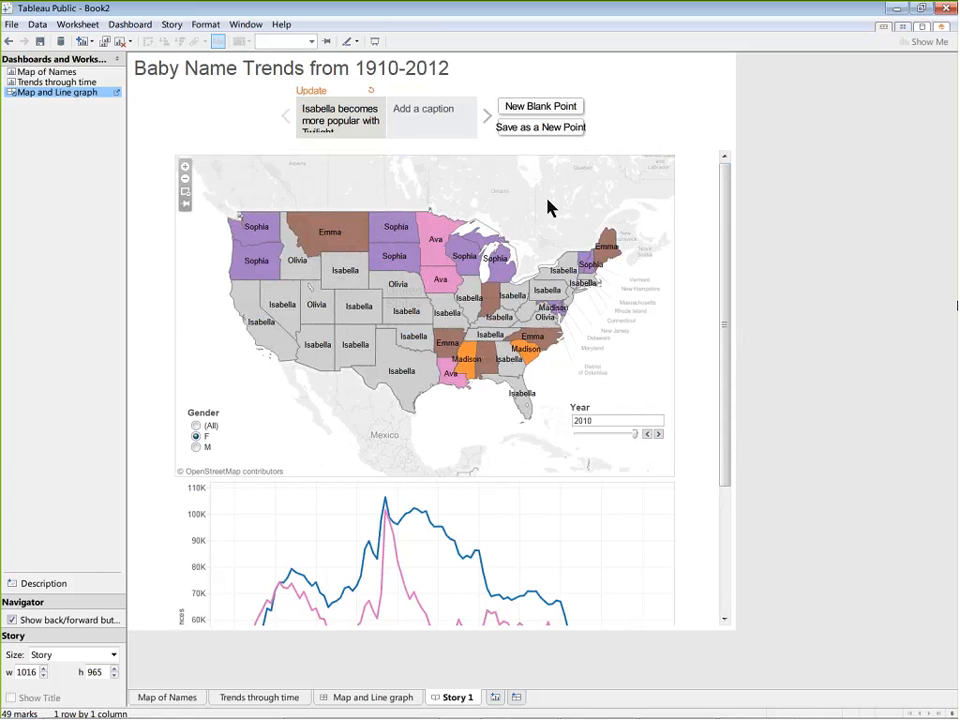
Place the Map and Line graph dashboard in the blank second story point.
{"action": "left_click", "coordinate": [439, 116]}
{"action": "left_click", "coordinate": [40, 95]}
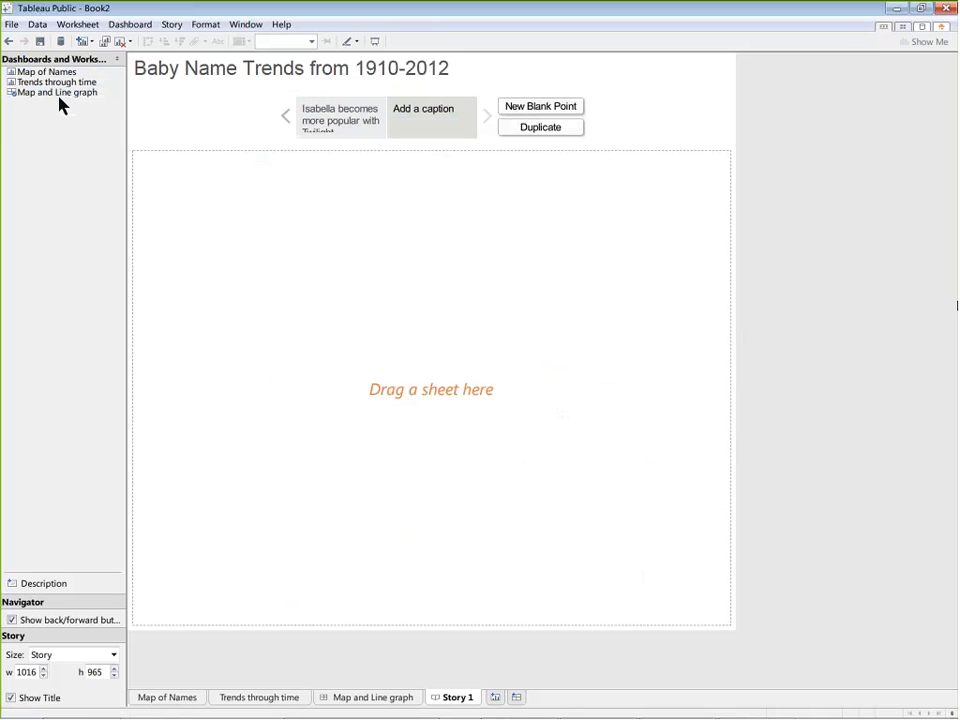
{"action": "left_click_drag", "start_coordinate": [58, 93], "coordinate": [268, 266]}
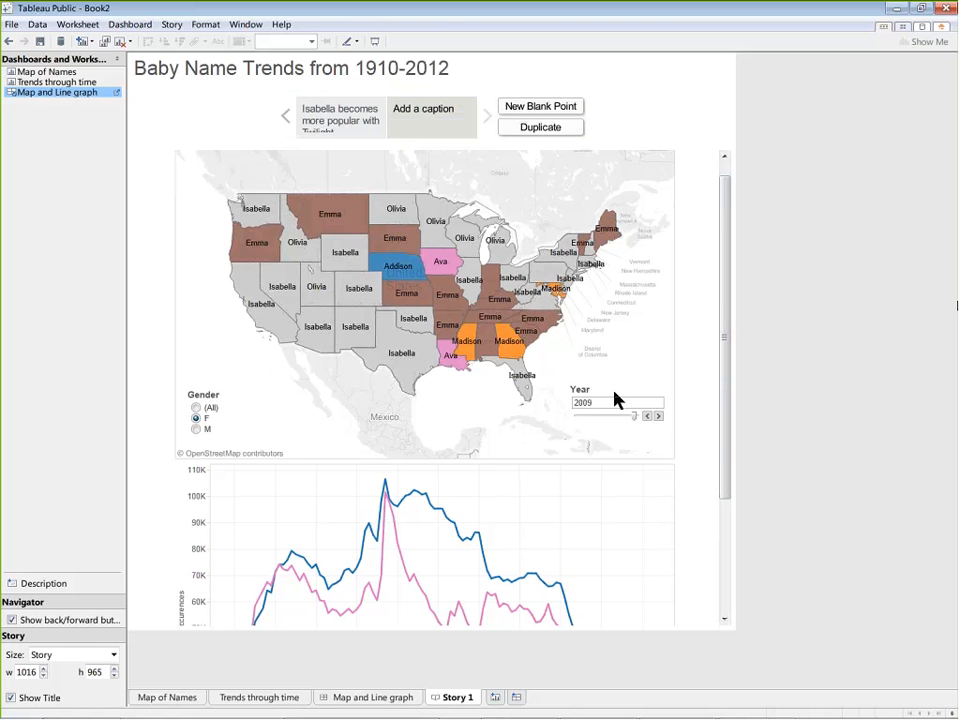
Filter the second story point's dashboard to gender M and year 1968.
{"action": "left_click", "coordinate": [197, 429]}
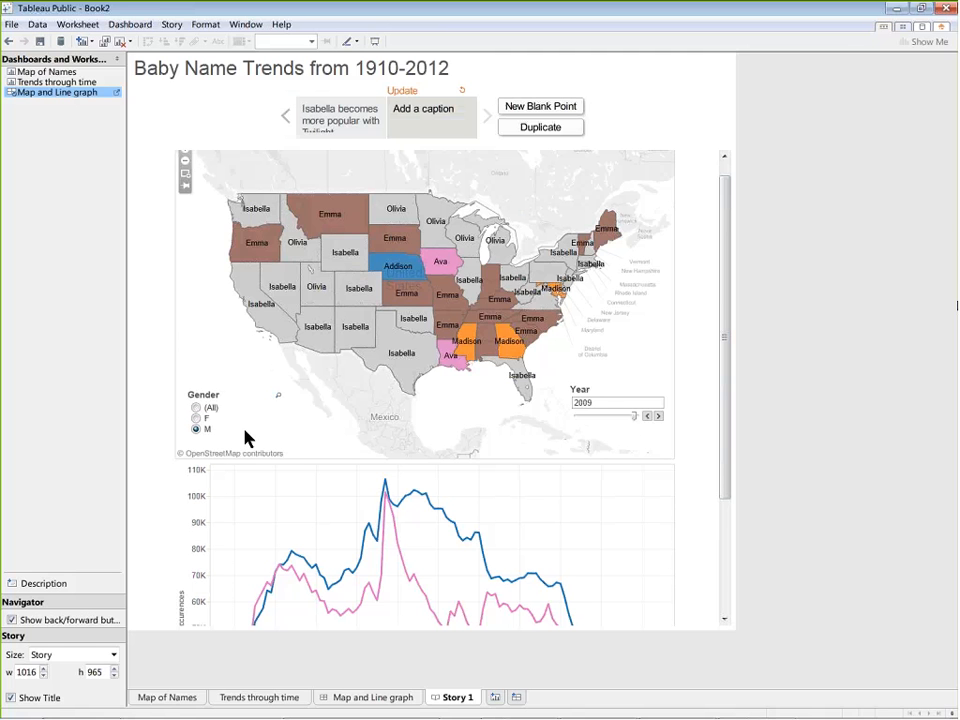
{"action": "left_click_drag", "start_coordinate": [619, 430], "coordinate": [609, 412]}
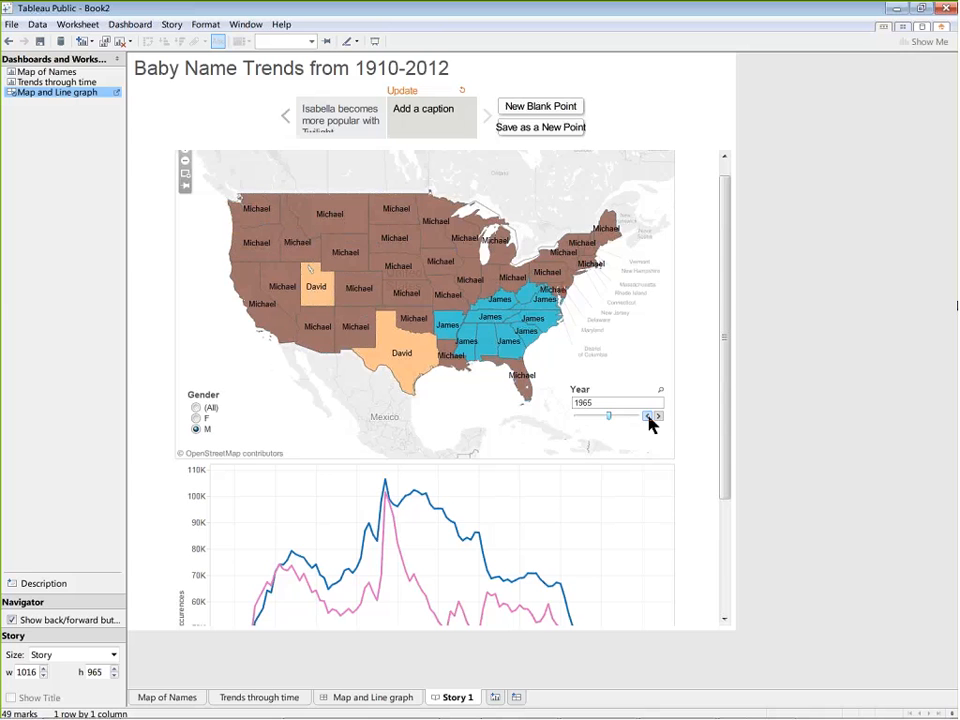
{"action": "left_click", "coordinate": [659, 417]}
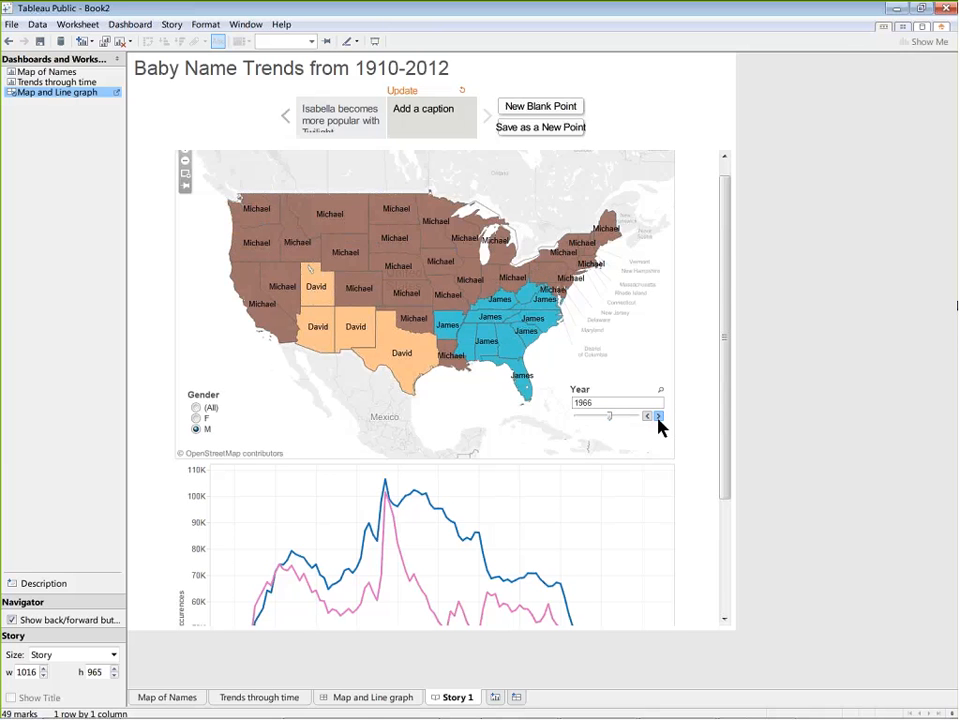
{"action": "left_click", "coordinate": [659, 417]}
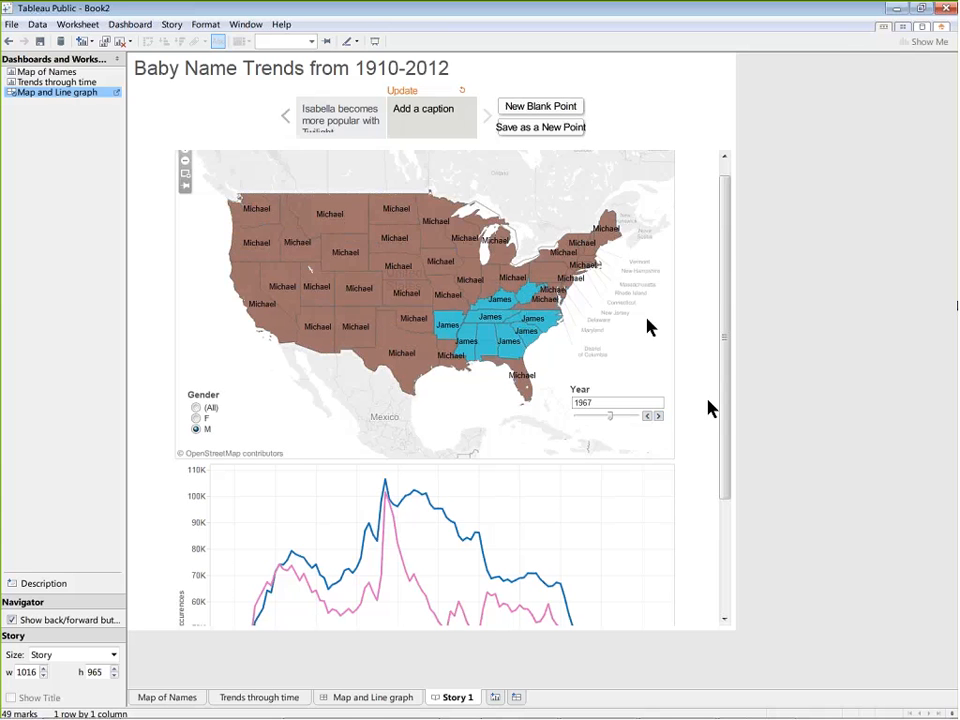
{"action": "left_click", "coordinate": [659, 417]}
Caption the second story point "Michael is popular in the late 60s.".
{"action": "left_click", "coordinate": [399, 118]}
{"action": "type", "text": "Michale"}
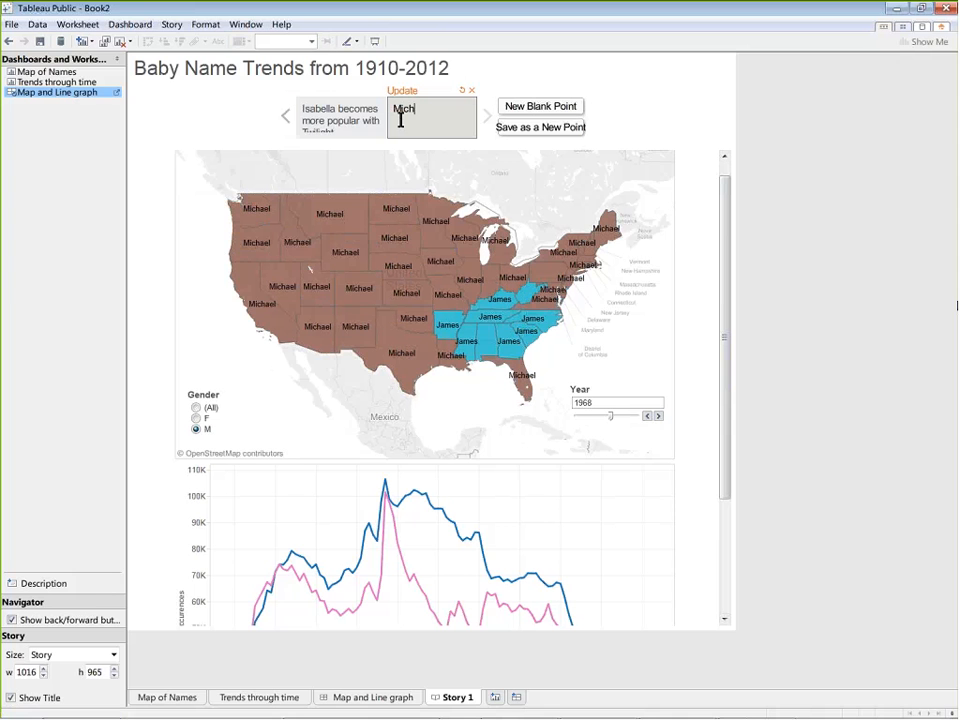
{"action": "key", "text": "BackSpace"}
{"action": "key", "text": "BackSpace"}
{"action": "type", "text": "el is popular in the lat"}
{"action": "type", "text": "e 60"}
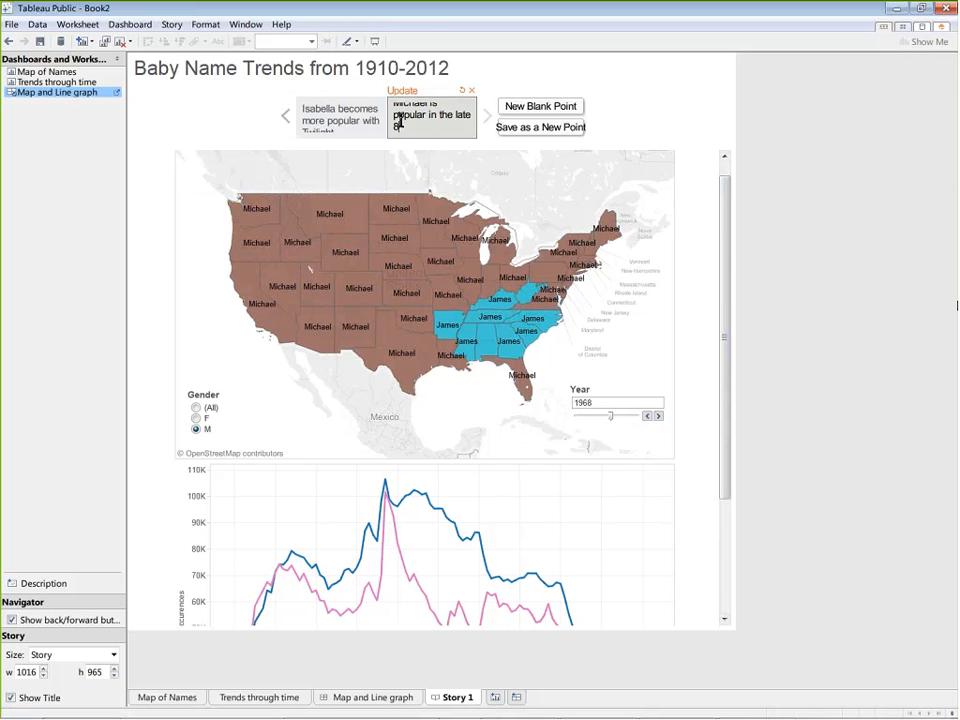
{"action": "type", "text": "s."}
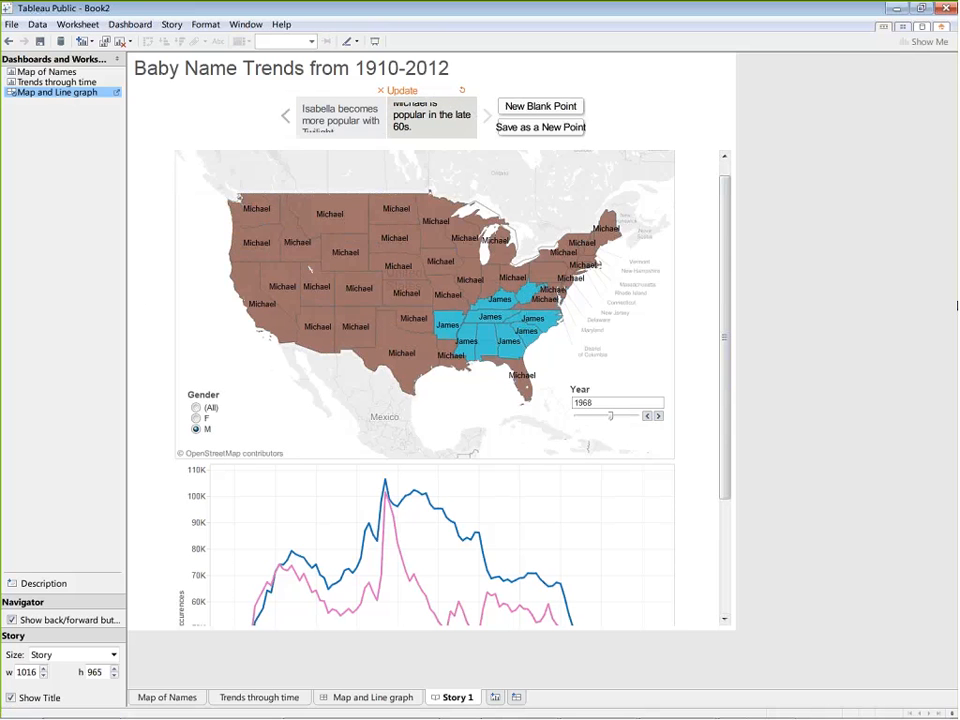
{"action": "left_click", "coordinate": [148, 305]}
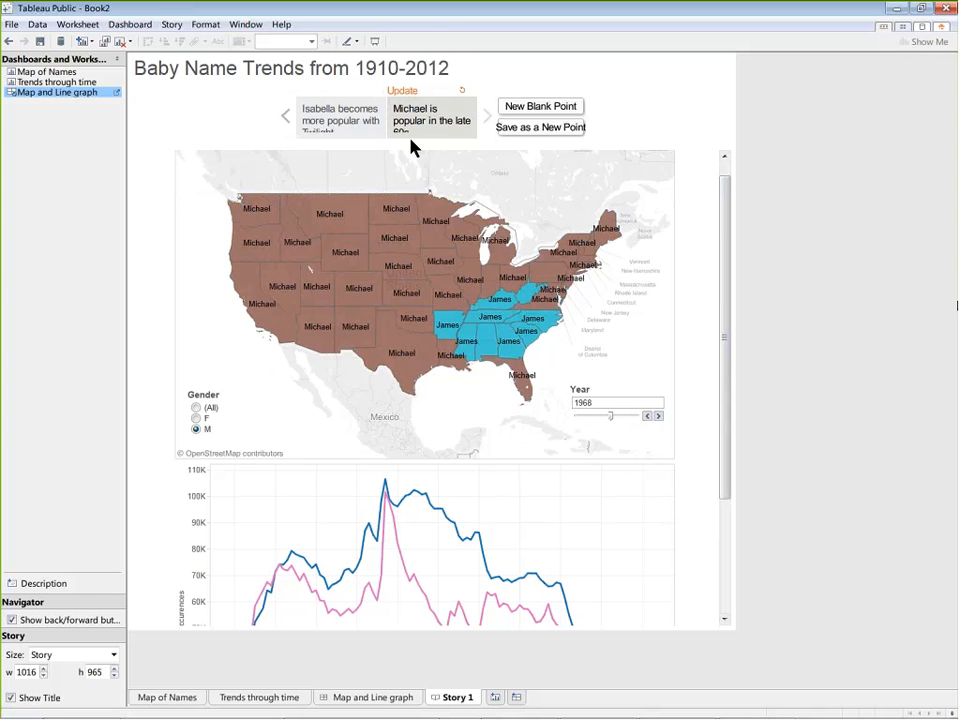
Add a third story point containing the Trends through time sheet and look at that sheet's own view.
{"action": "left_click", "coordinate": [540, 106]}
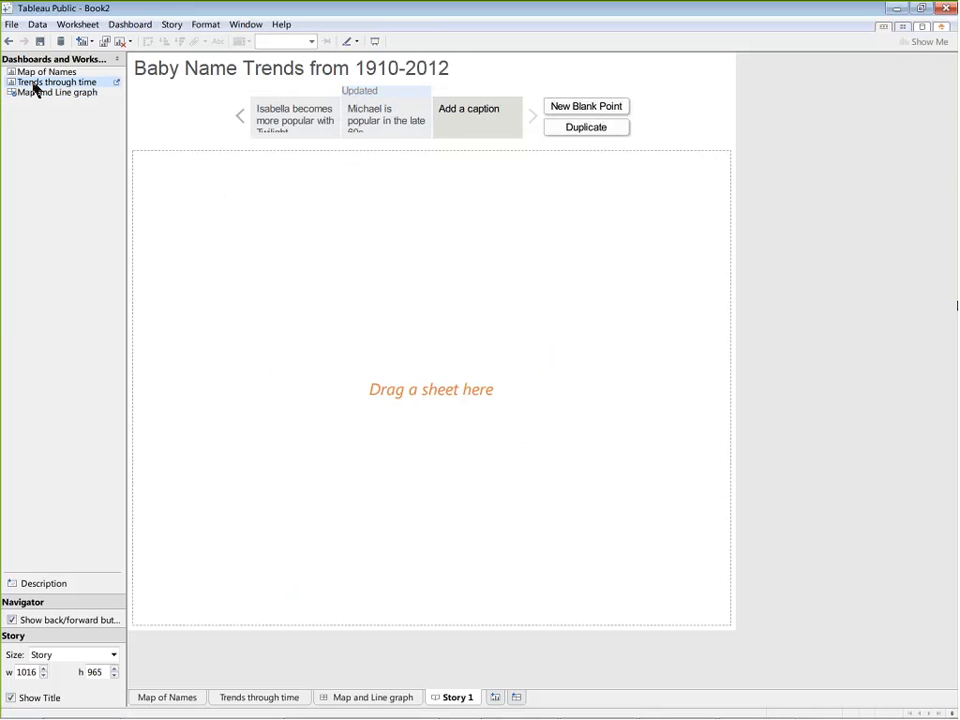
{"action": "left_click_drag", "start_coordinate": [35, 84], "coordinate": [396, 328]}
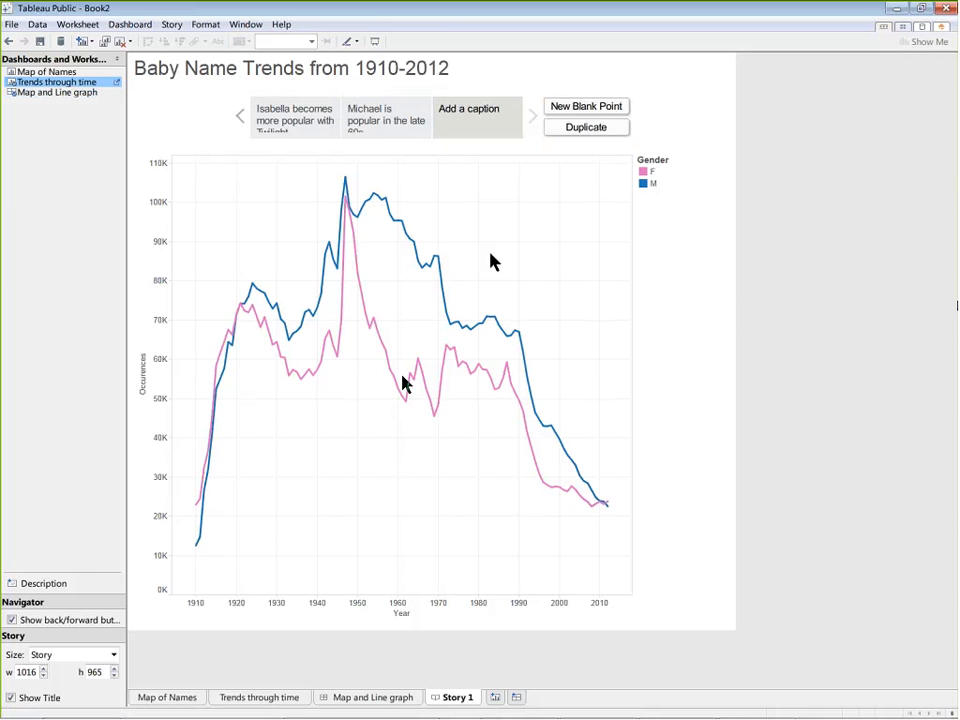
{"action": "right_click", "coordinate": [390, 455]}
{"action": "left_click", "coordinate": [449, 304]}
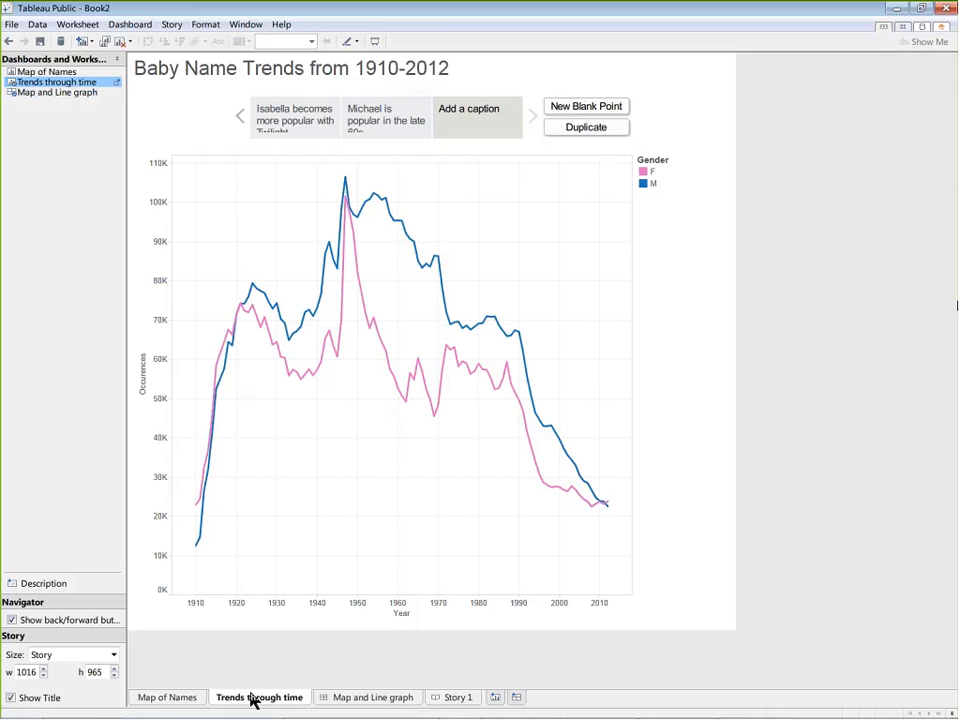
{"action": "left_click", "coordinate": [252, 702]}
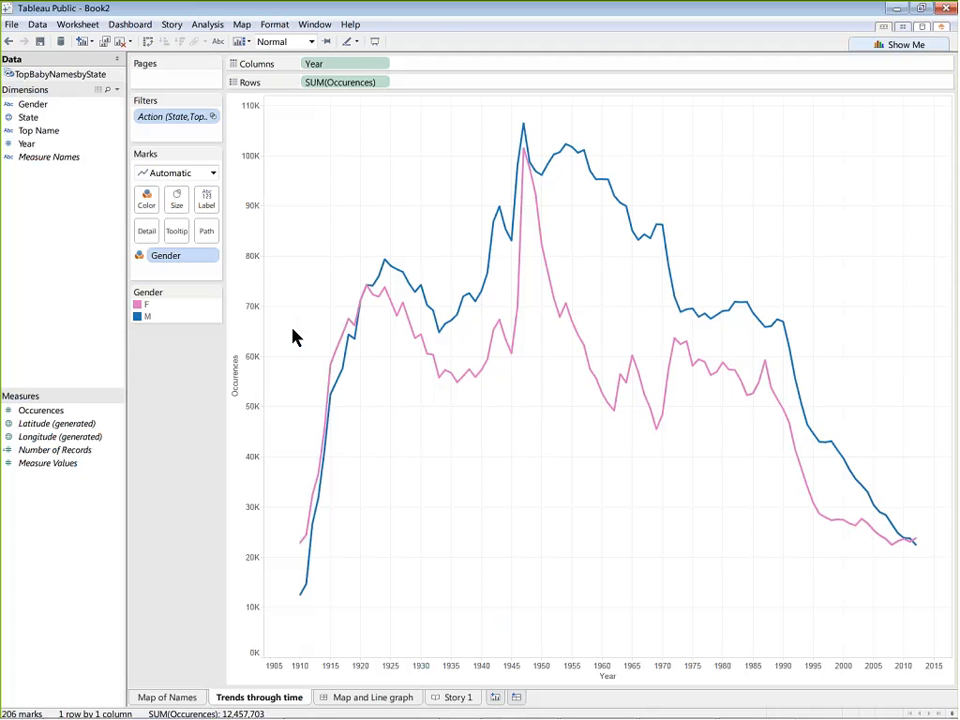
{"action": "left_click", "coordinate": [455, 699]}
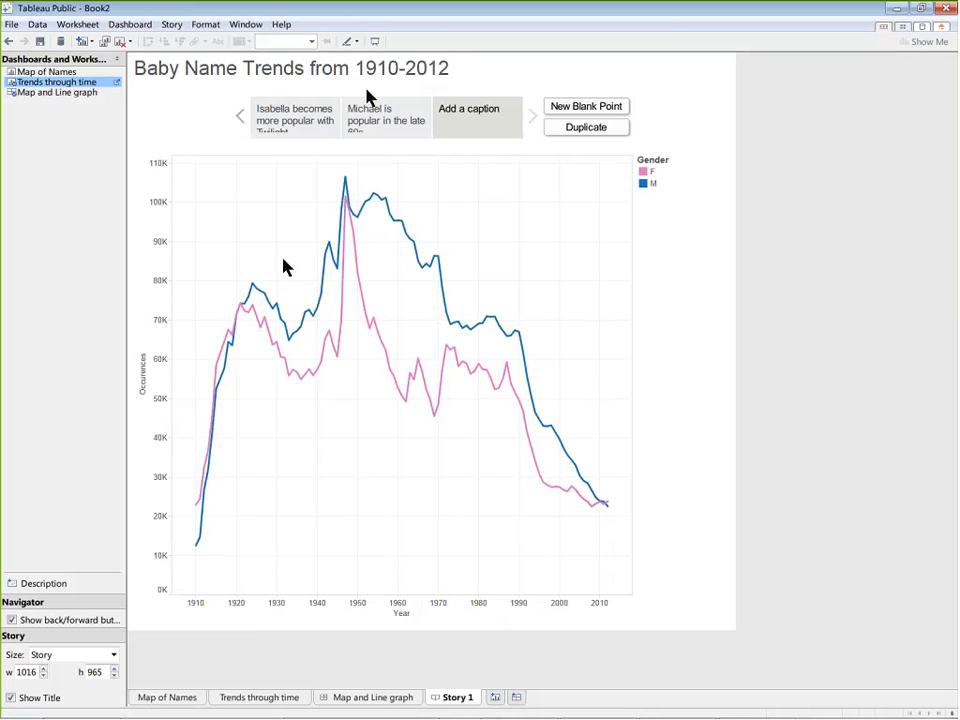
Delete the uncaptioned third story point and return to the first story point.
{"action": "left_click", "coordinate": [378, 112]}
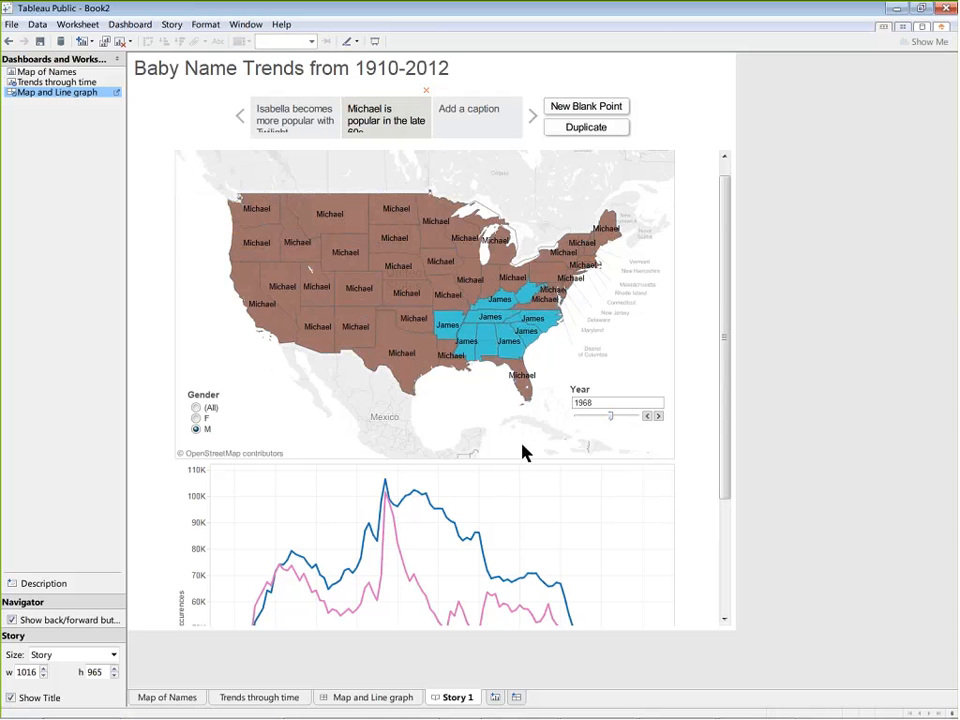
{"action": "left_click", "coordinate": [493, 120]}
{"action": "left_click", "coordinate": [517, 90]}
{"action": "left_click", "coordinate": [358, 130]}
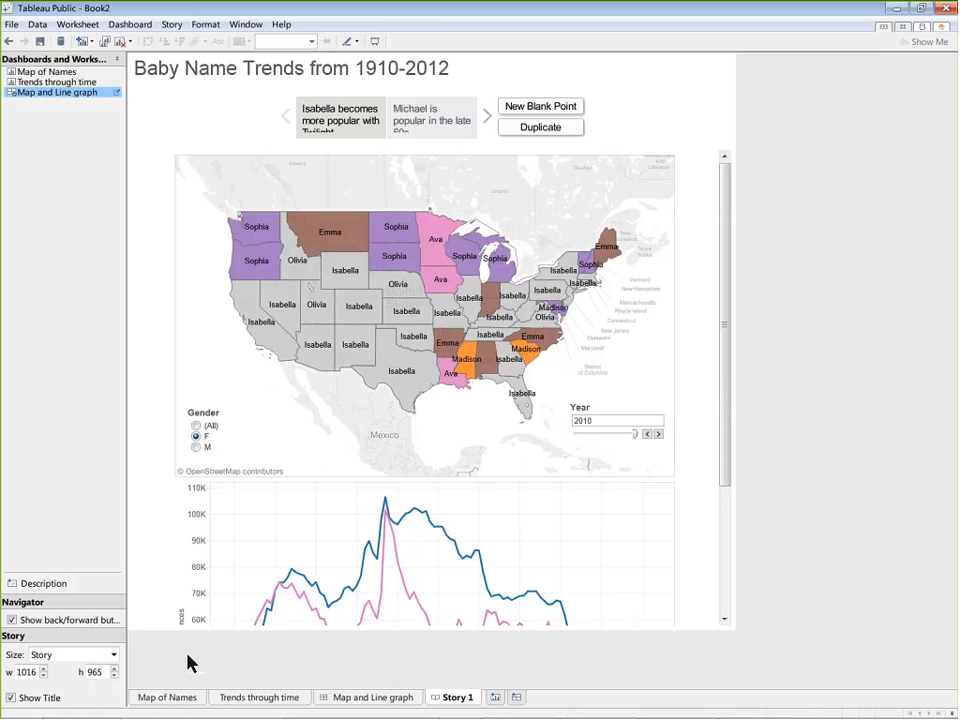
Size the Map and Line graph dashboard with Fit to Story 1 (1000 x 794) and check it in the first story point.
{"action": "left_click", "coordinate": [113, 656]}
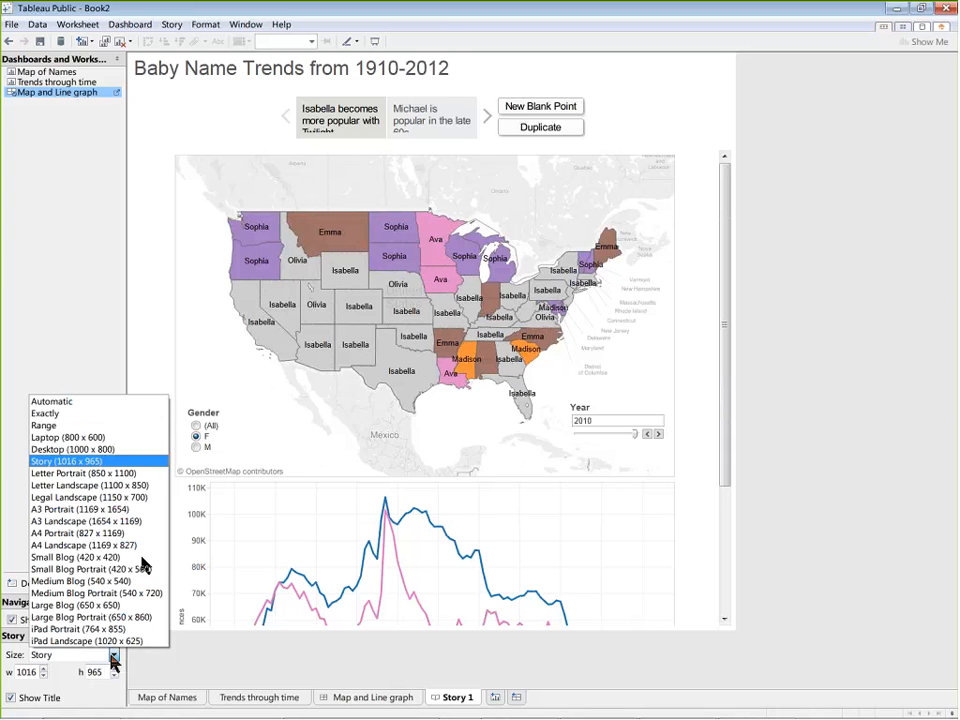
{"action": "left_click", "coordinate": [329, 666]}
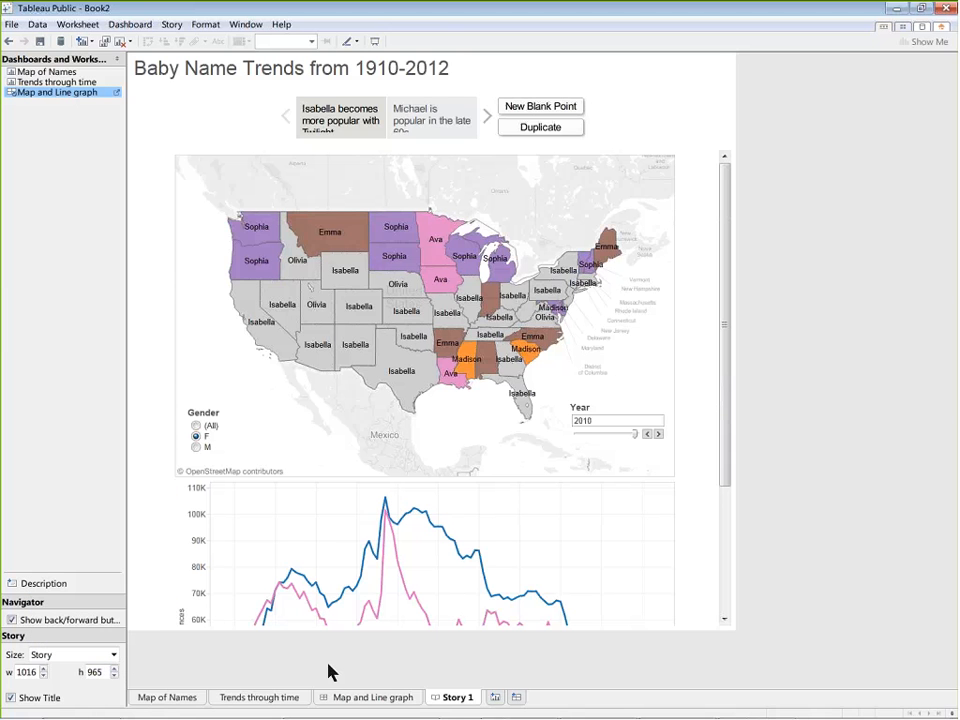
{"action": "left_click", "coordinate": [175, 704]}
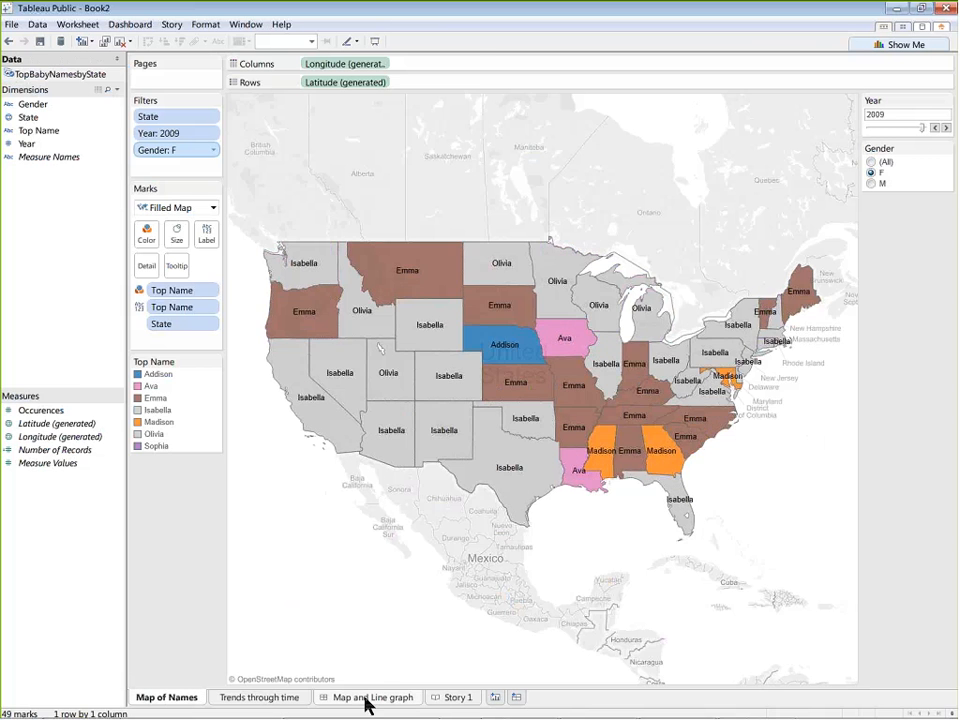
{"action": "left_click", "coordinate": [366, 700]}
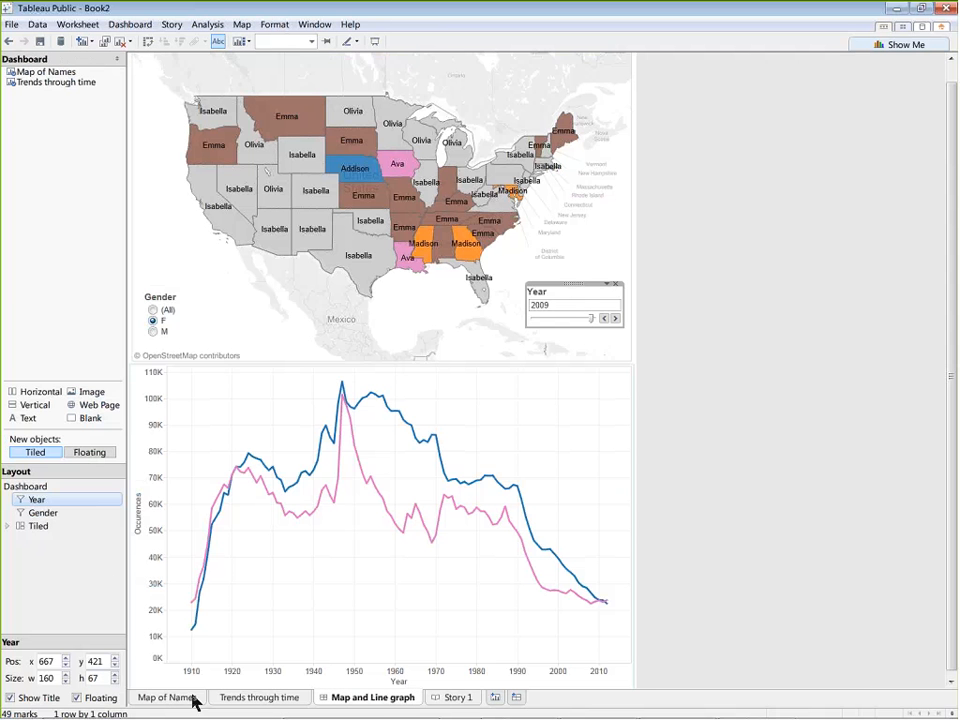
{"action": "left_click", "coordinate": [424, 326]}
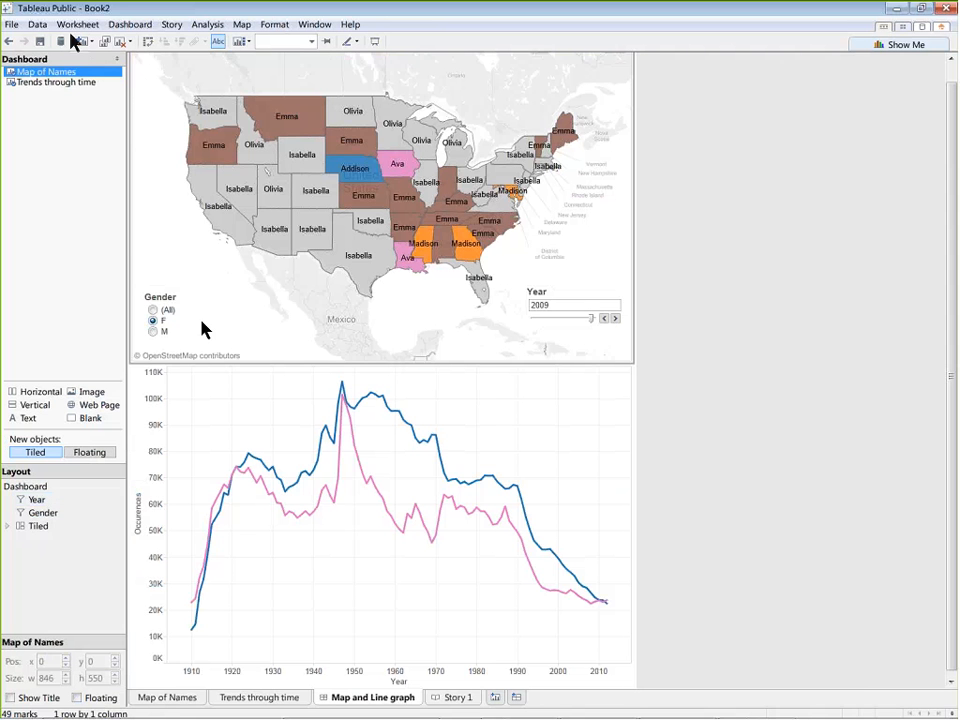
{"action": "left_click", "coordinate": [139, 392]}
{"action": "left_click", "coordinate": [349, 343]}
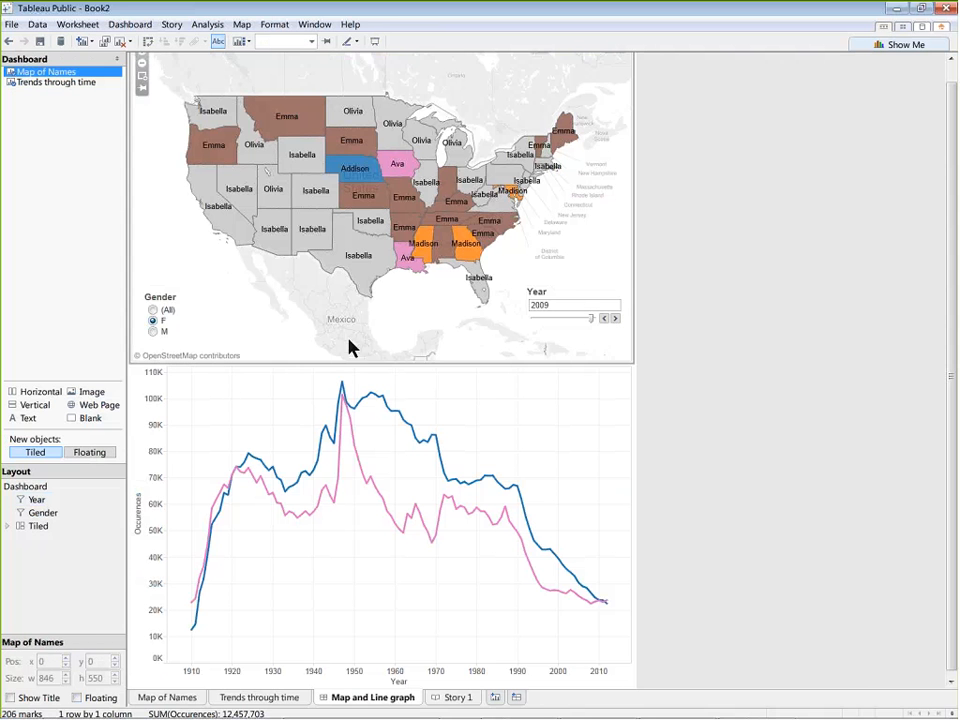
{"action": "left_click", "coordinate": [643, 400]}
{"action": "left_click", "coordinate": [112, 654]}
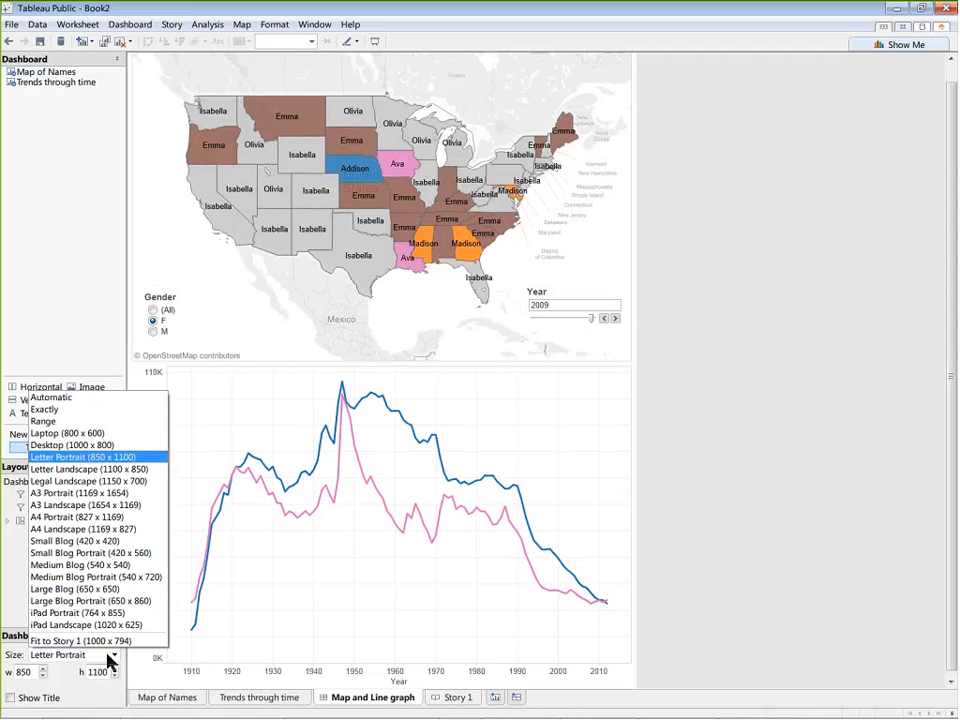
{"action": "left_click", "coordinate": [80, 700]}
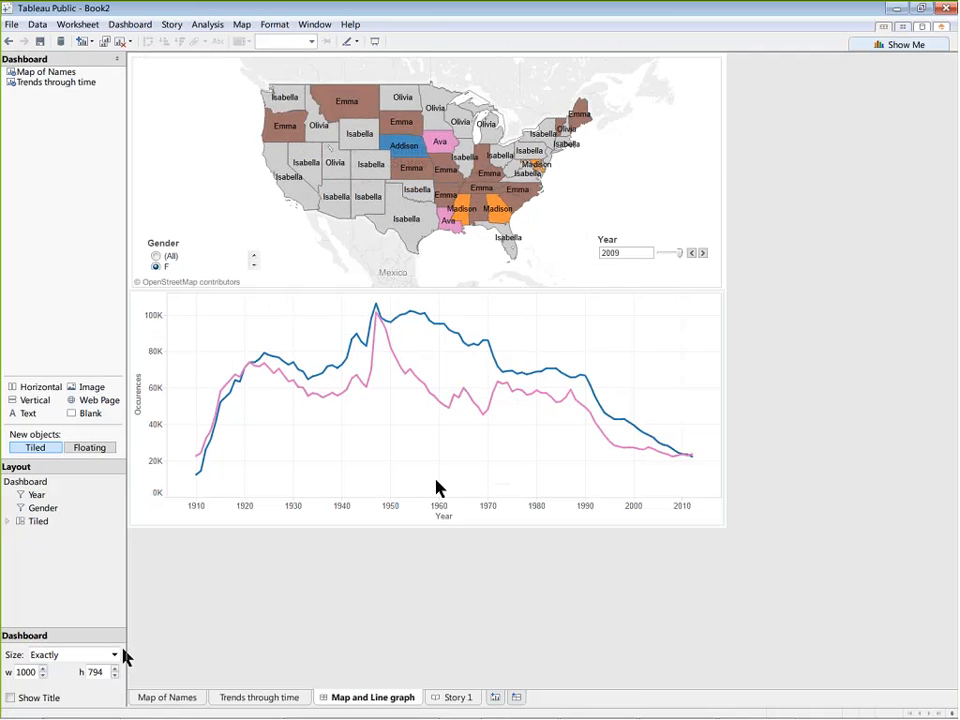
{"action": "mouse_move", "coordinate": [556, 392]}
{"action": "left_click", "coordinate": [457, 699]}
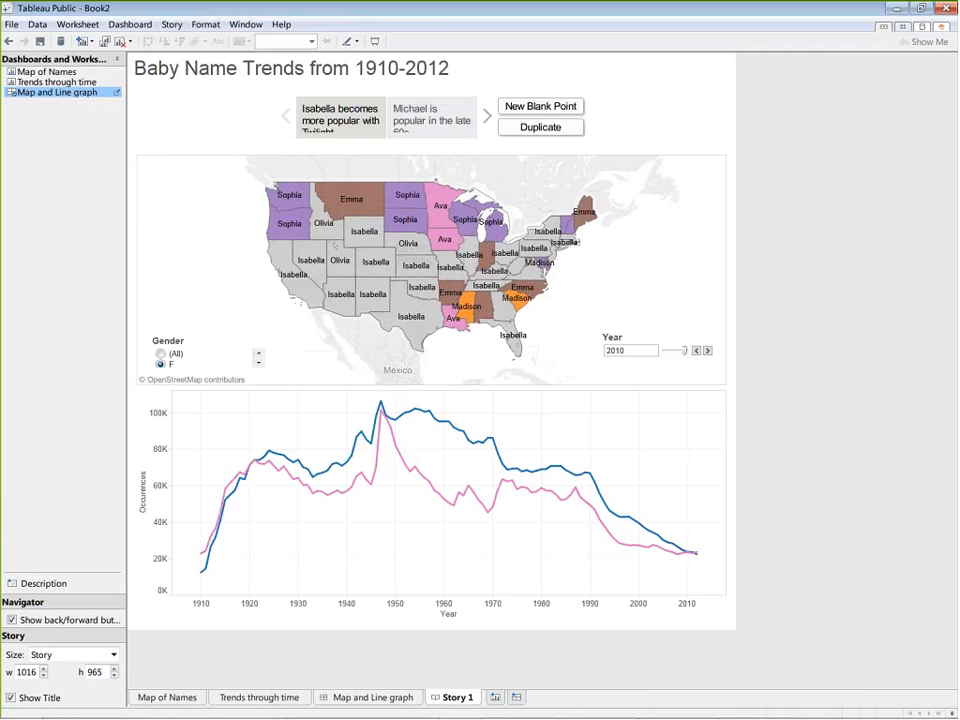
{"action": "left_click", "coordinate": [176, 342]}
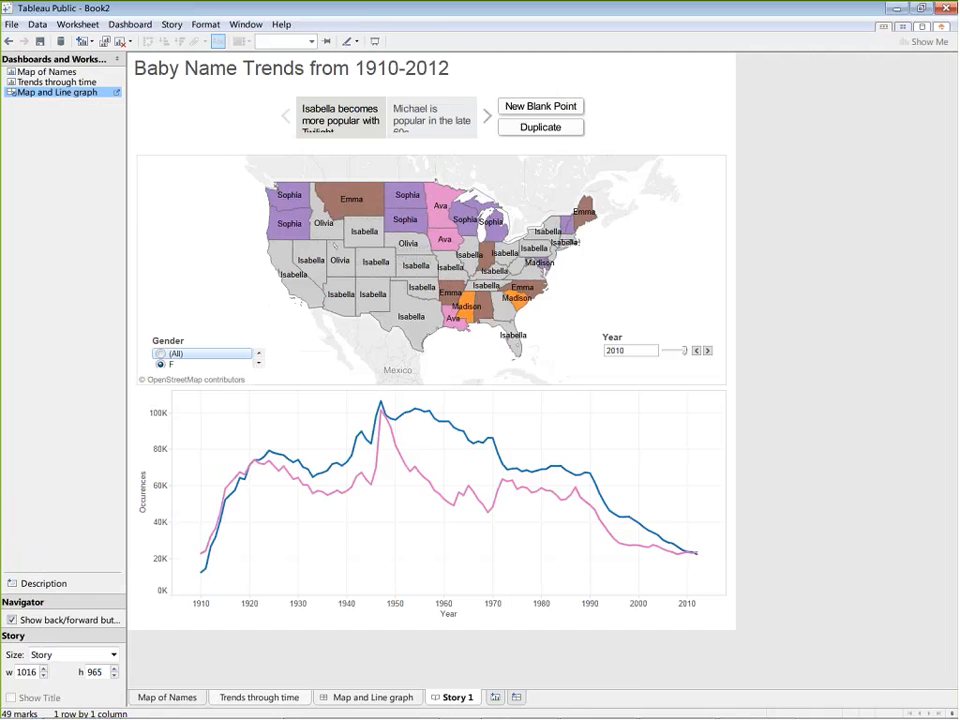
Move the floating Gender filter higher on the Map and Line graph dashboard, make it taller, and return to Story 1.
{"action": "left_click", "coordinate": [350, 699]}
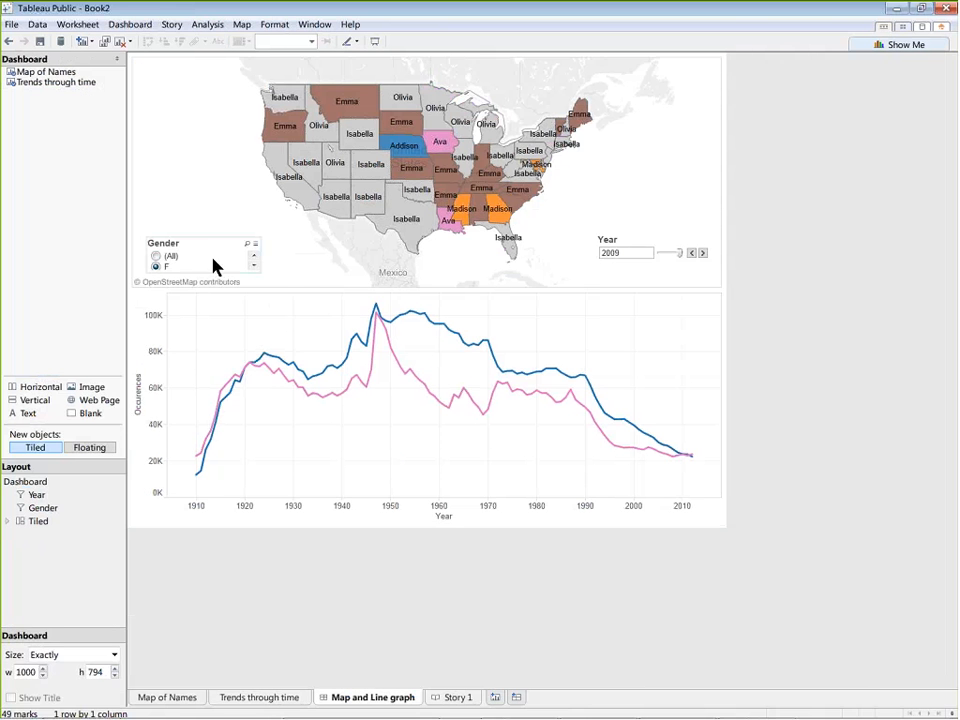
{"action": "left_click", "coordinate": [212, 259]}
{"action": "left_click_drag", "start_coordinate": [206, 234], "coordinate": [207, 216]}
{"action": "left_click", "coordinate": [352, 268]}
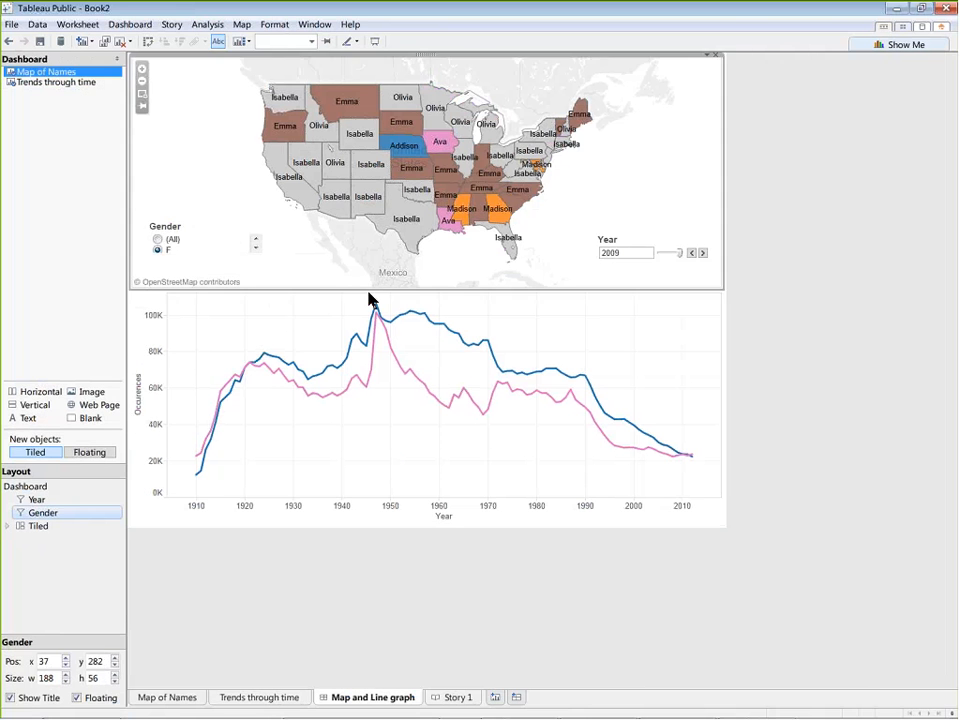
{"action": "left_click", "coordinate": [203, 249]}
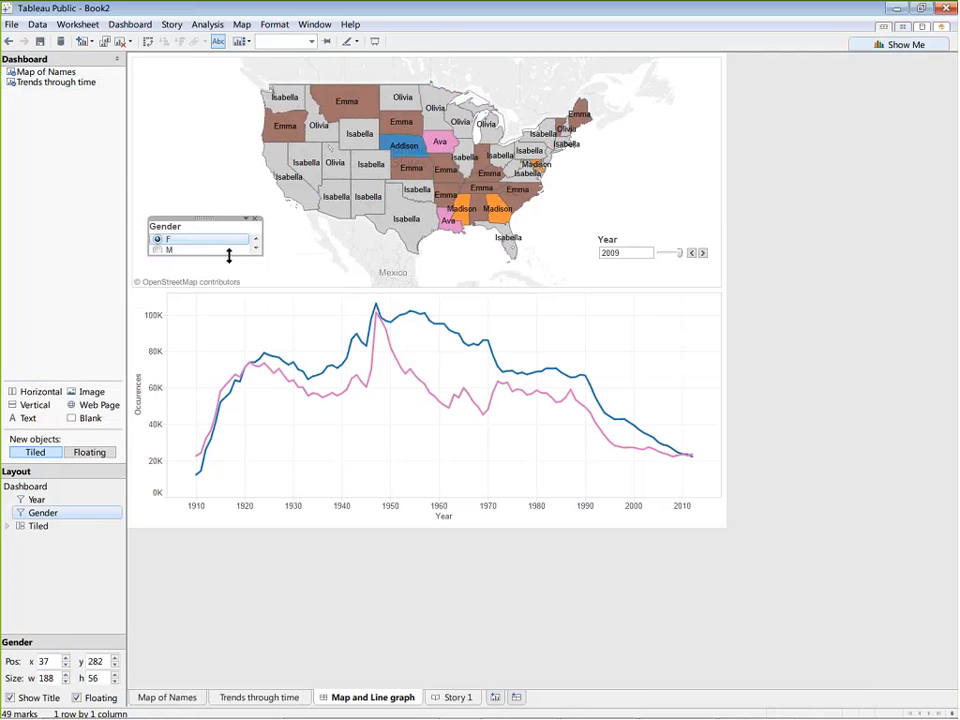
{"action": "left_click_drag", "start_coordinate": [230, 255], "coordinate": [230, 267]}
{"action": "left_click", "coordinate": [298, 262]}
{"action": "left_click", "coordinate": [452, 697]}
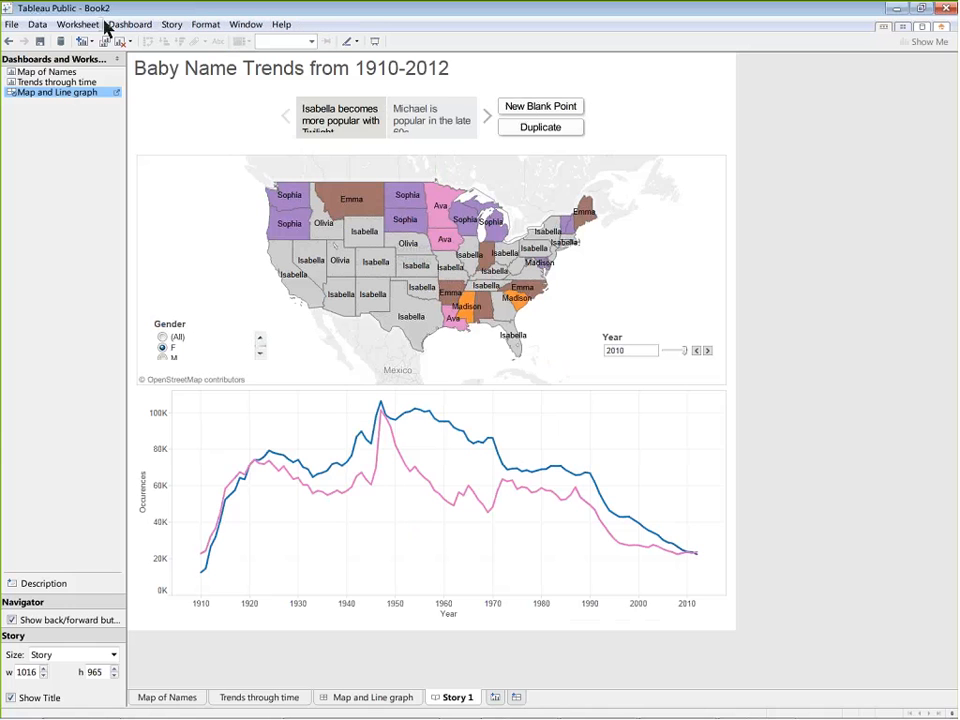
Start saving the workbook to the web and log on to Tableau Public with the account password.
{"action": "left_click", "coordinate": [15, 26]}
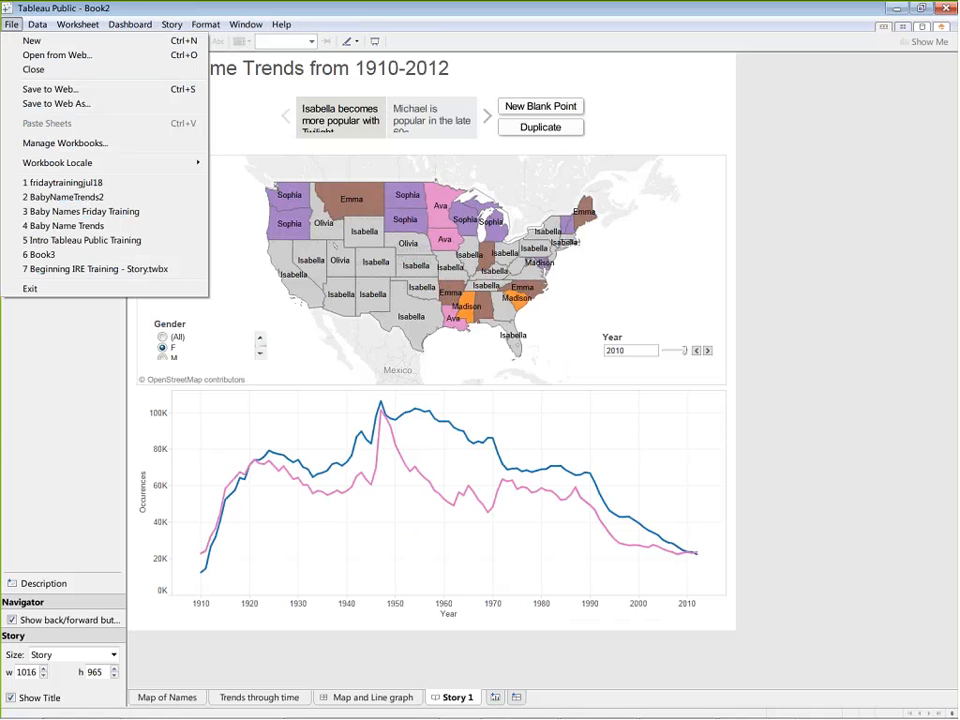
{"action": "left_click", "coordinate": [73, 92]}
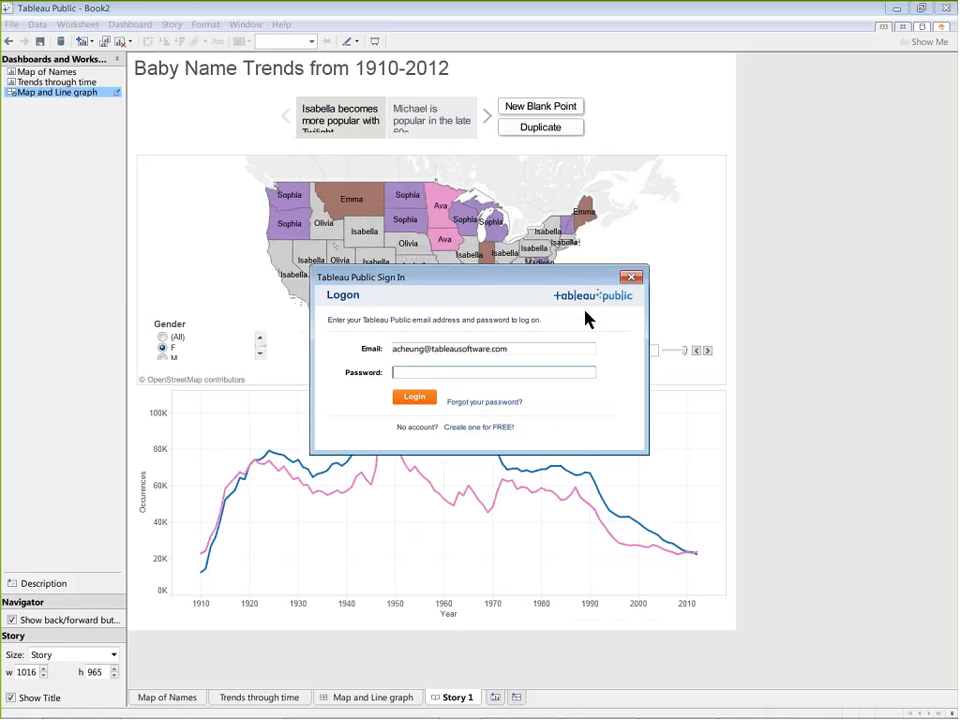
{"action": "type", "text": "••••••••••••••••"}
{"action": "left_click", "coordinate": [412, 398]}
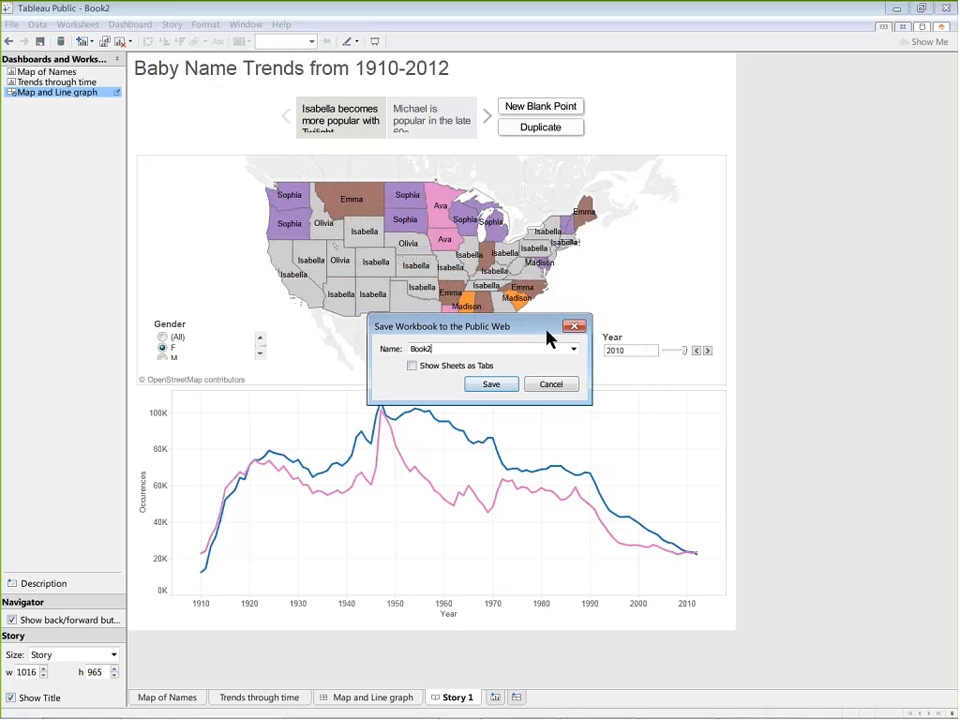
Name the workbook Mondaytraining and save it to the public web.
{"action": "key", "text": "ctrl+a"}
{"action": "key", "text": "BackSpace"}
{"action": "type", "text": "Friday"}
{"action": "key", "text": "ctrl+a"}
{"action": "type", "text": "Mondaytraining"}
{"action": "left_click", "coordinate": [493, 385]}
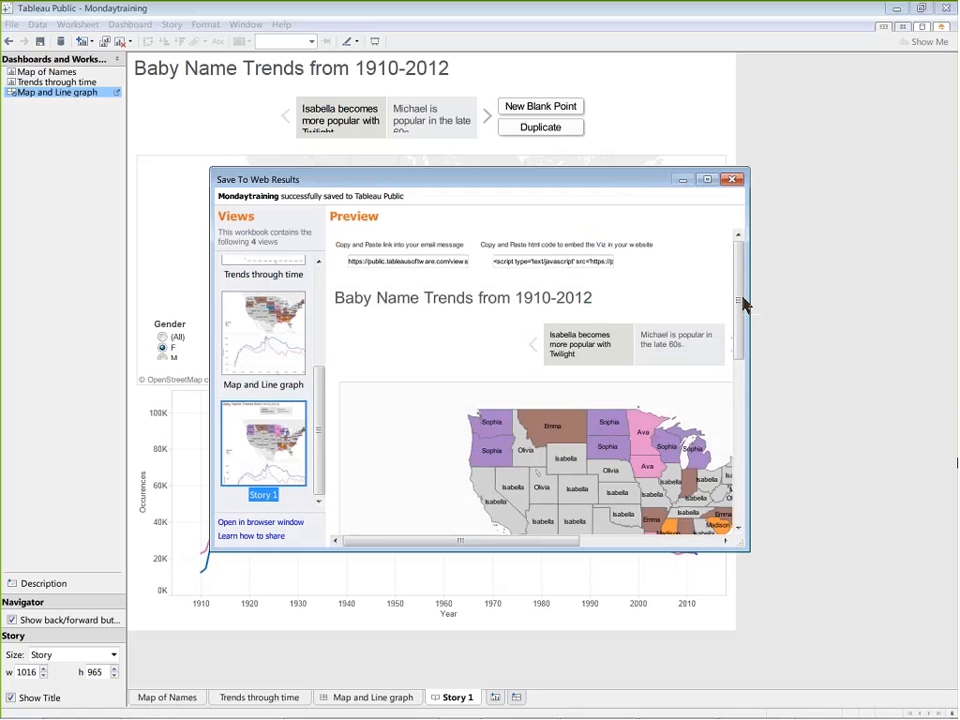
Highlight the embed code and the email link of the published story in the save results.
{"action": "left_click", "coordinate": [593, 260]}
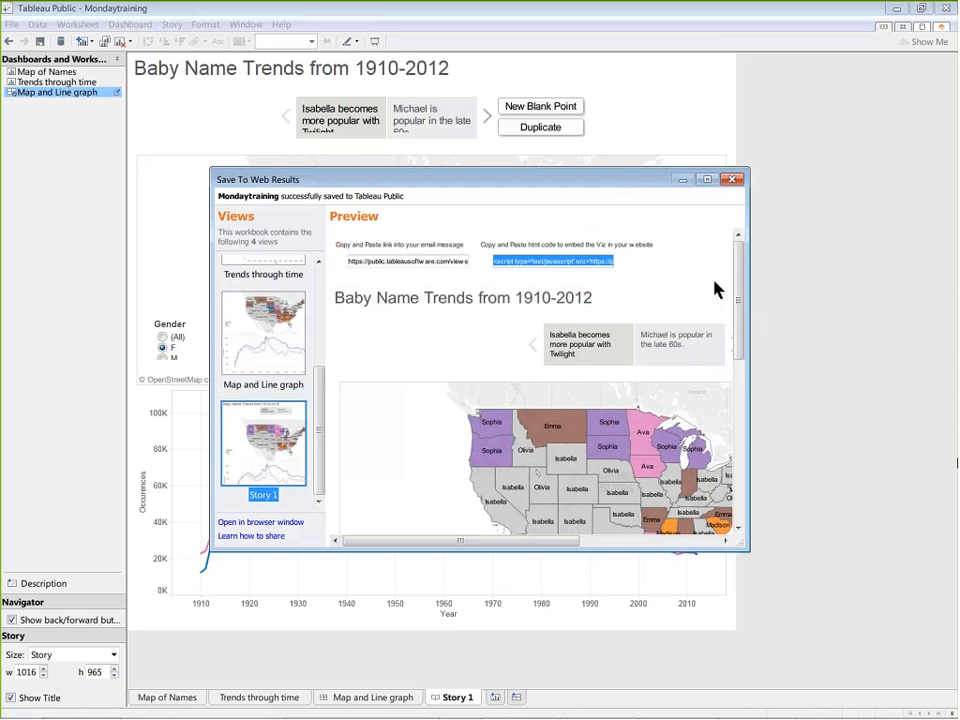
{"action": "left_click", "coordinate": [423, 266]}
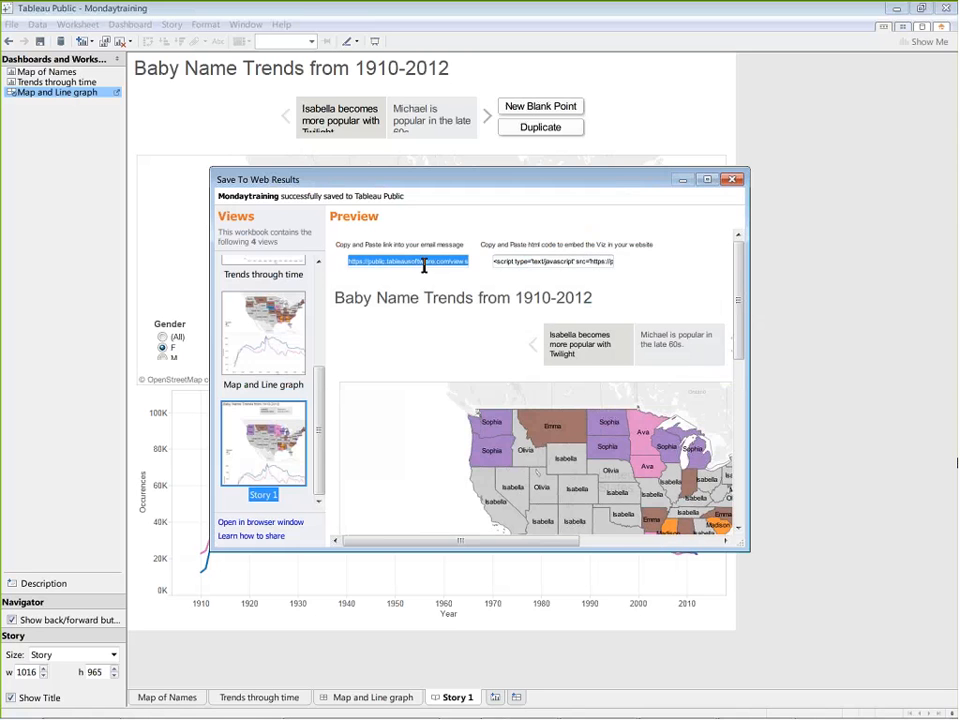
{"action": "left_click", "coordinate": [428, 265]}
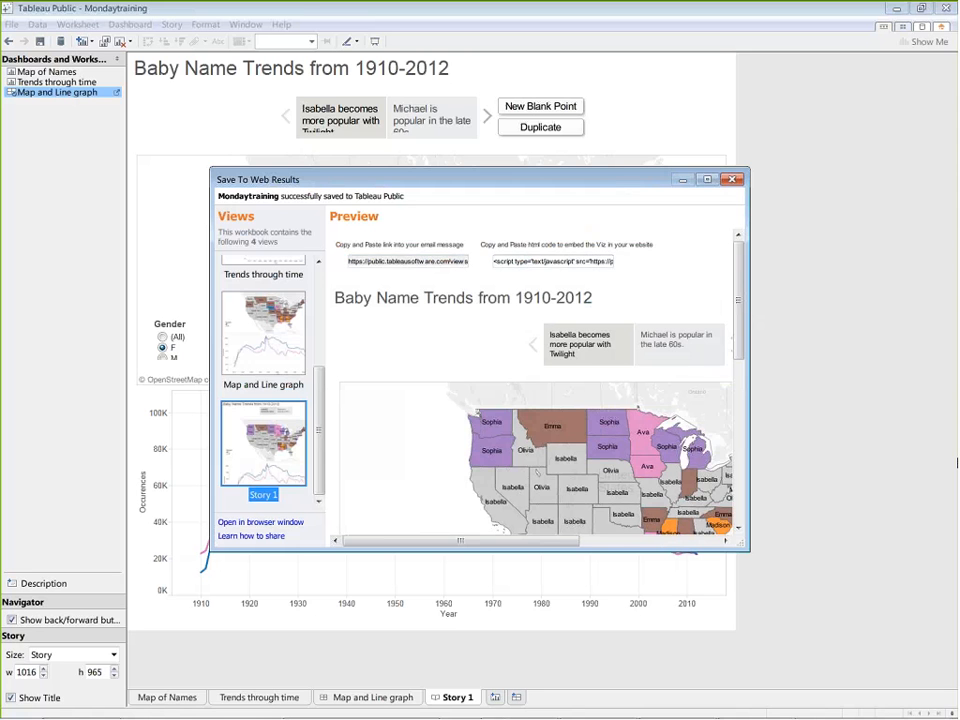
Examine the published Story 1 preview in a maximized and an enlarged results window, and close the results.
{"action": "left_click", "coordinate": [707, 180]}
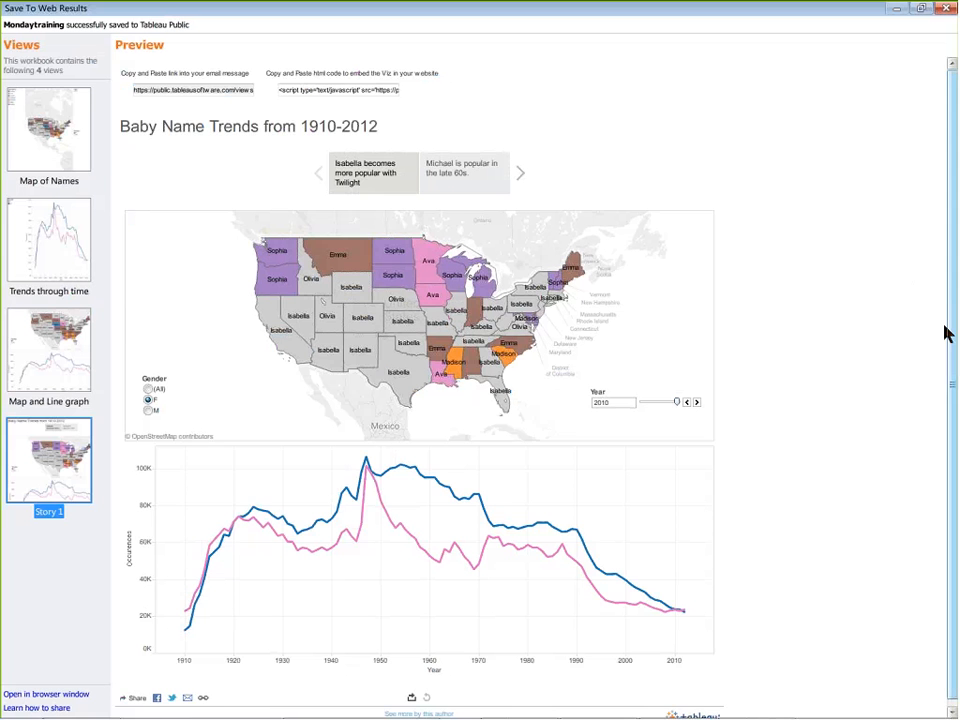
{"action": "mouse_move", "coordinate": [954, 355]}
{"action": "left_mouse_down"}
{"action": "mouse_move", "coordinate": [954, 364]}
{"action": "mouse_move", "coordinate": [953, 334]}
{"action": "left_mouse_up"}
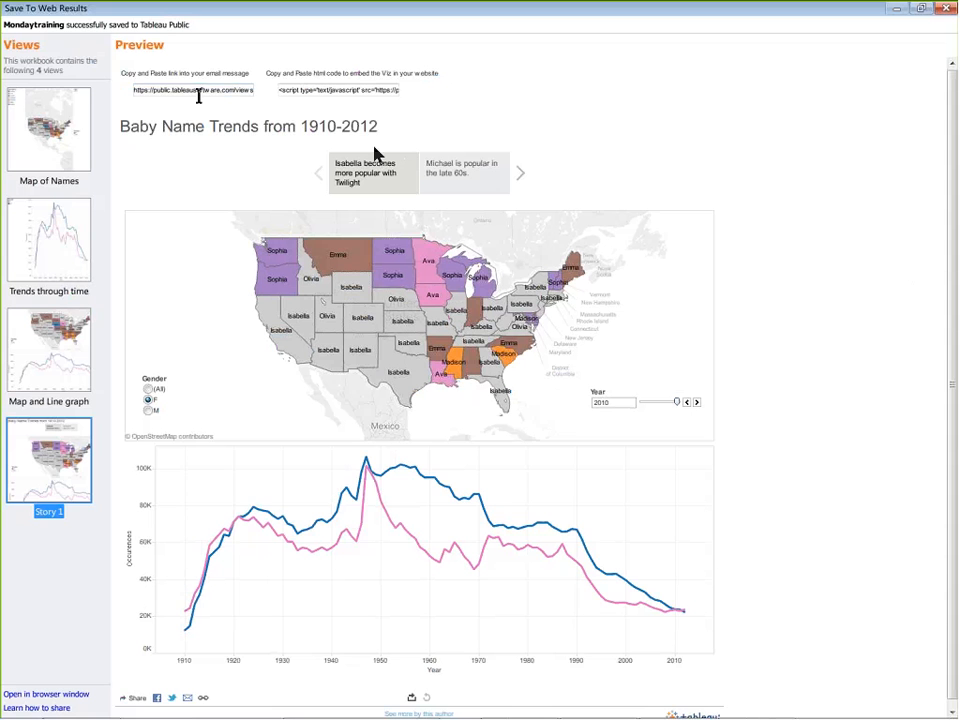
{"action": "left_click", "coordinate": [244, 91]}
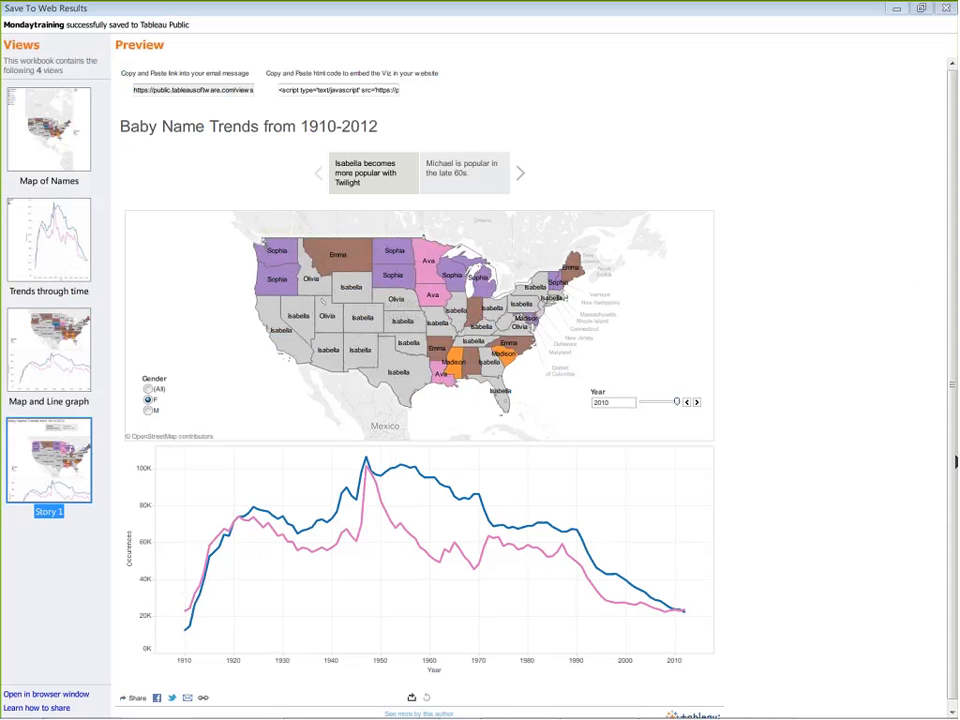
{"action": "left_click", "coordinate": [921, 8]}
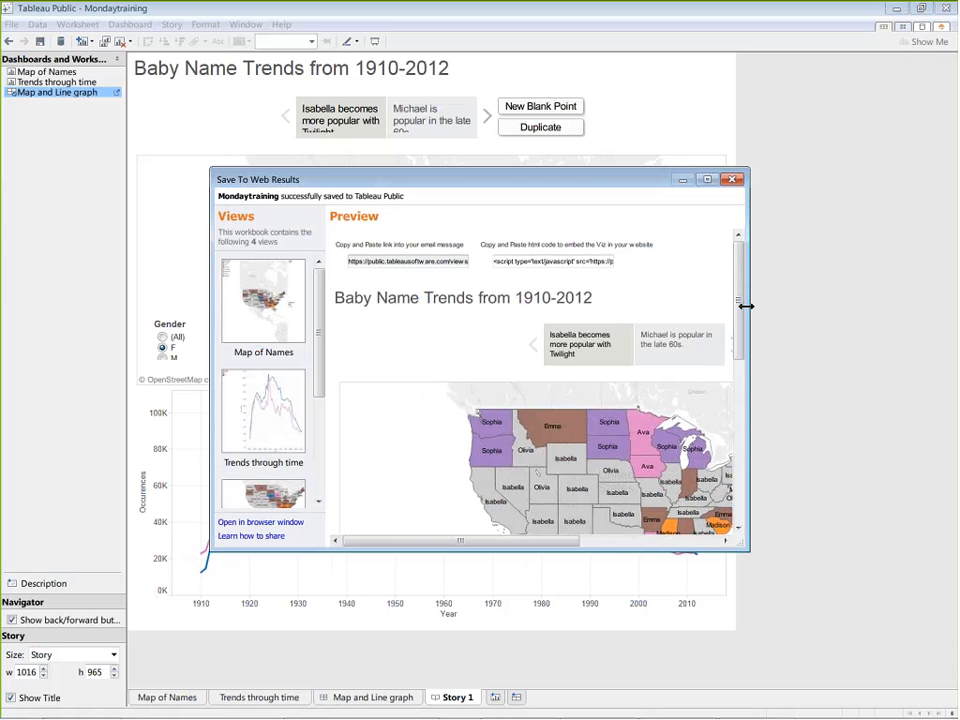
{"action": "left_click_drag", "start_coordinate": [747, 549], "coordinate": [866, 604]}
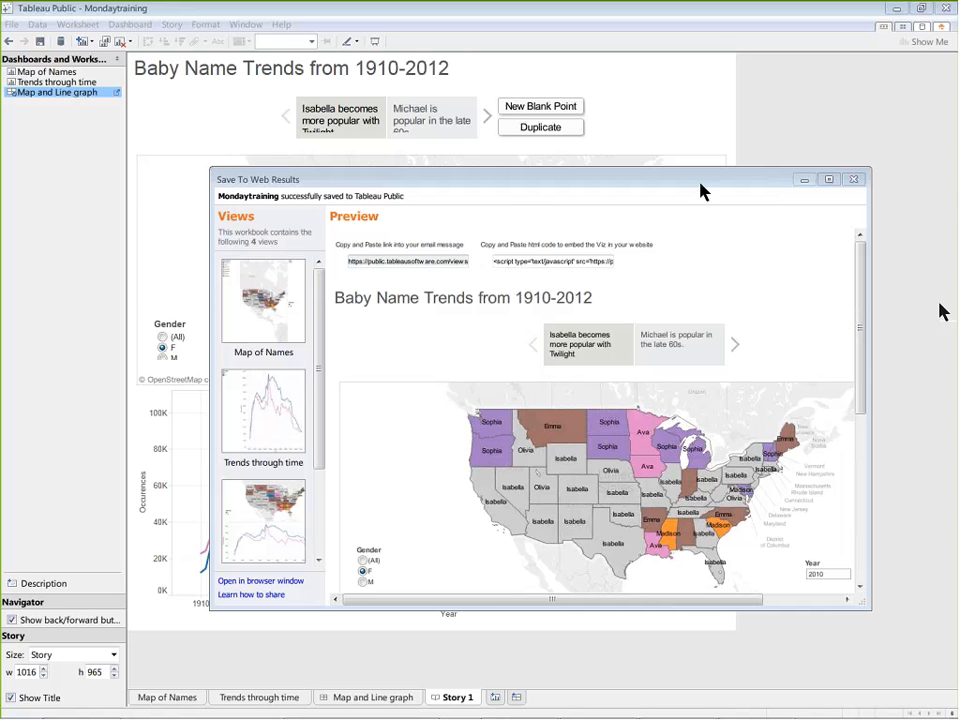
{"action": "left_click", "coordinate": [855, 181]}
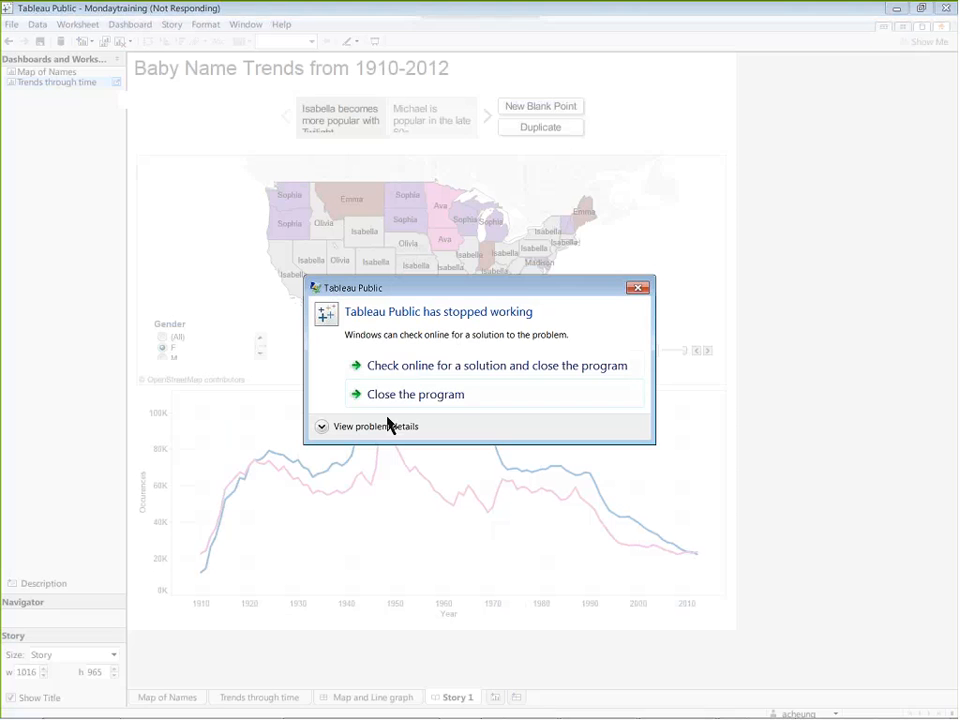
Close the crashed program, relaunch Tableau Public 8.2 and send the error report.
{"action": "left_click", "coordinate": [549, 400]}
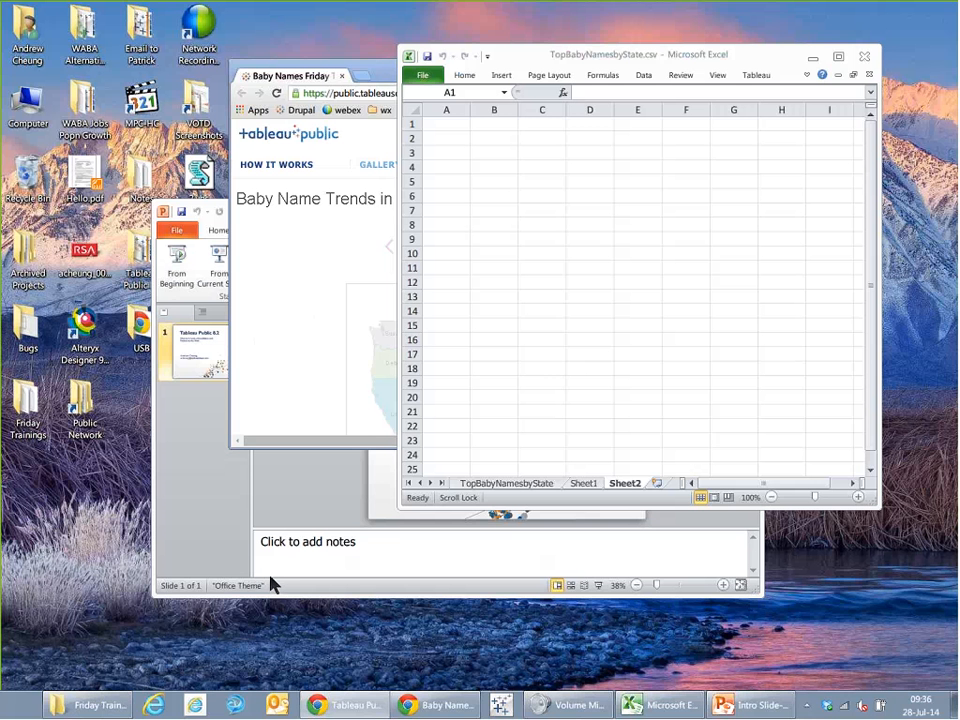
{"action": "key", "text": "super"}
{"action": "type", "text": "tableau"}
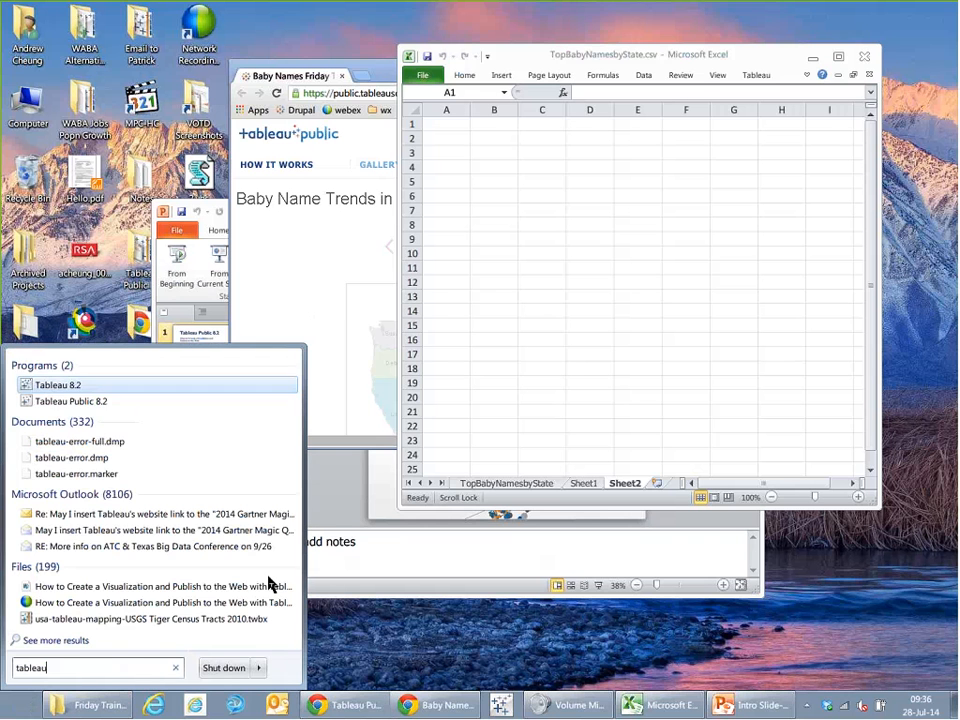
{"action": "key", "text": "Down"}
{"action": "key", "text": "Return"}
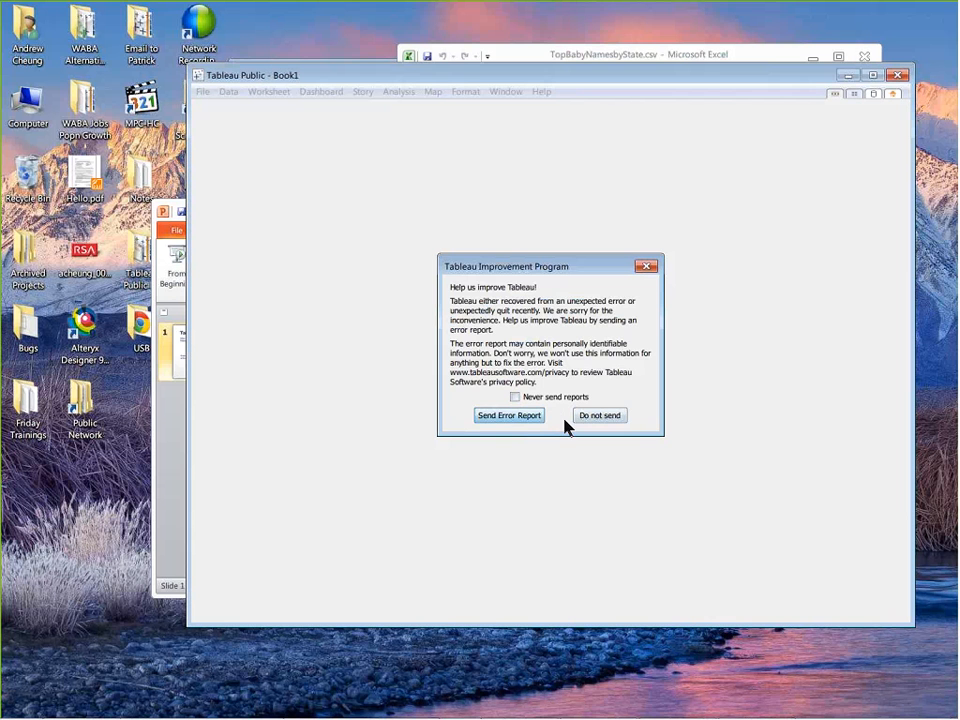
{"action": "left_click", "coordinate": [522, 419]}
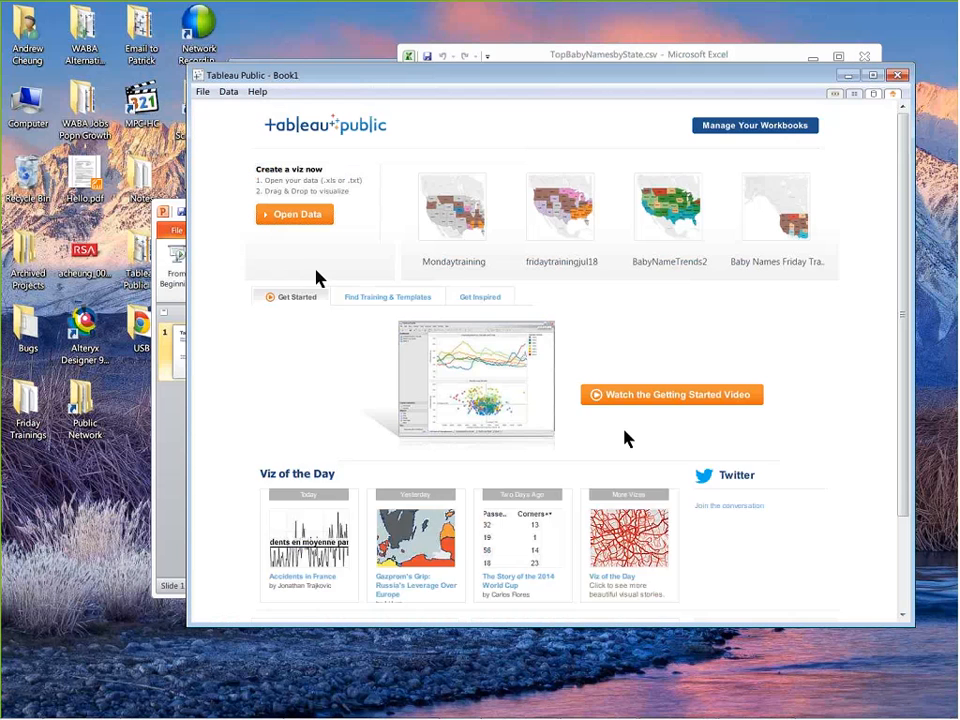
Open the saved Mondaytraining workbook in a maximized window and go to the Map of Names sheet.
{"action": "left_click", "coordinate": [490, 222]}
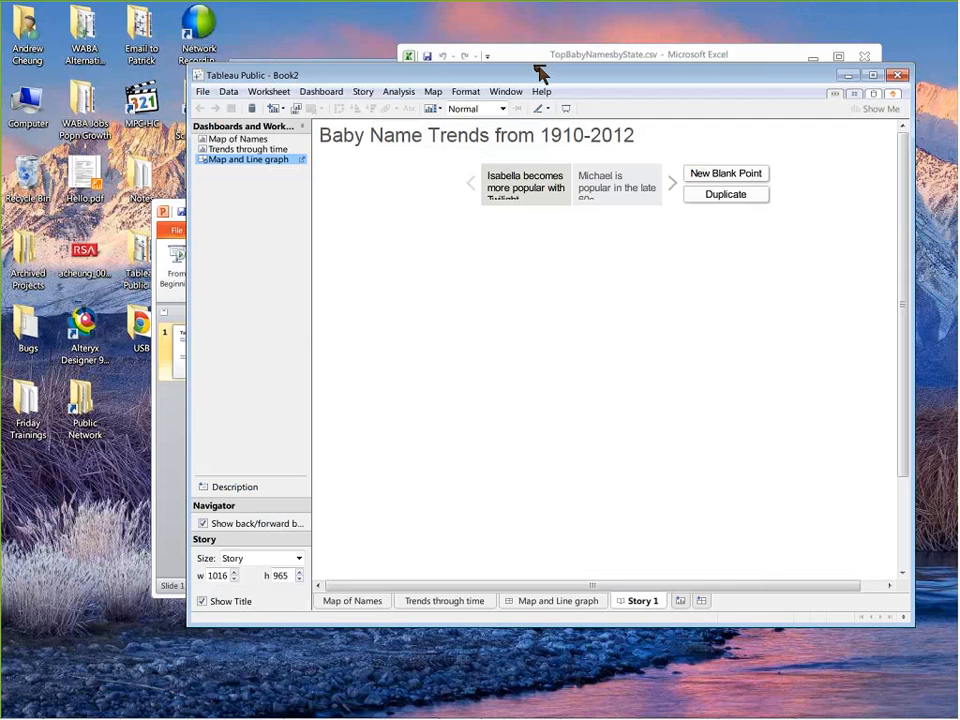
{"action": "double_click", "coordinate": [540, 75]}
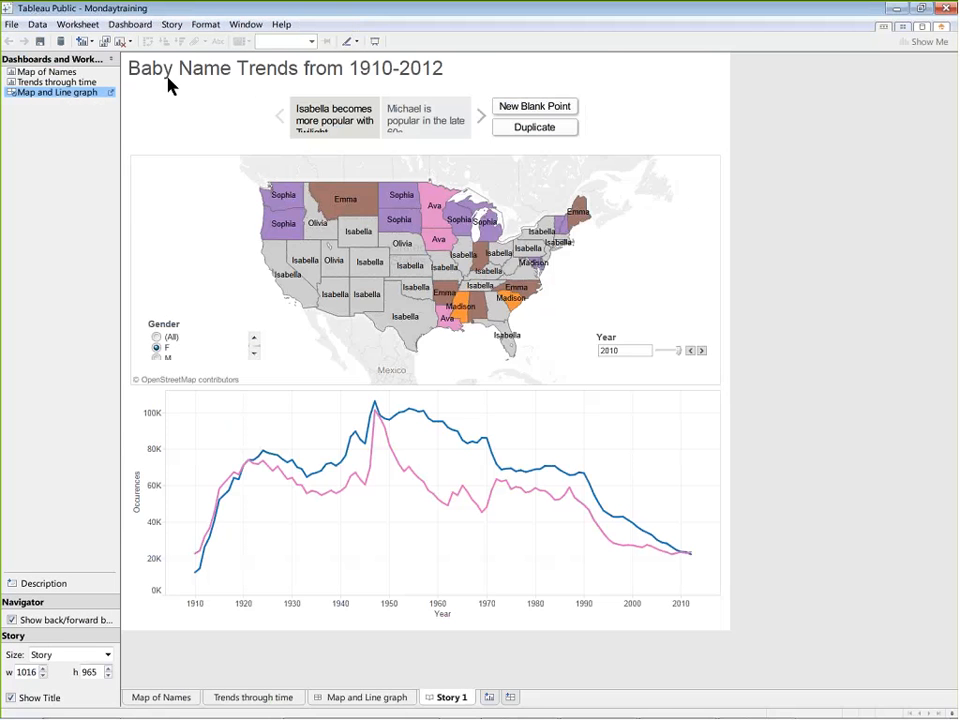
{"action": "left_click", "coordinate": [130, 699]}
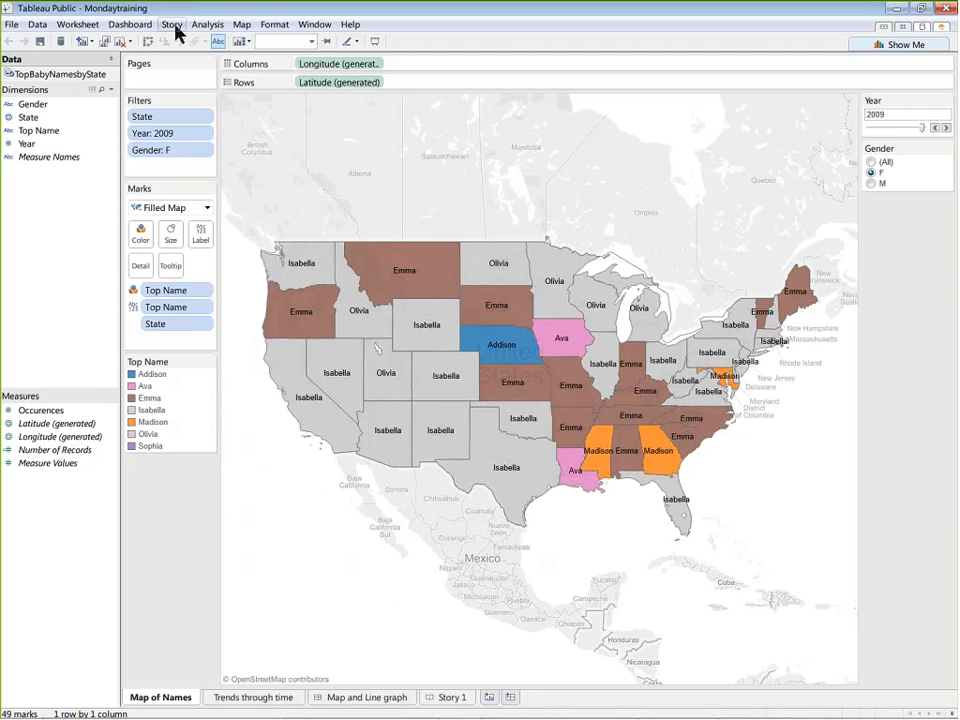
Try the Tableau Classic background map on the Map of Names sheet and switch back to the Tableau background.
{"action": "left_click", "coordinate": [243, 24]}
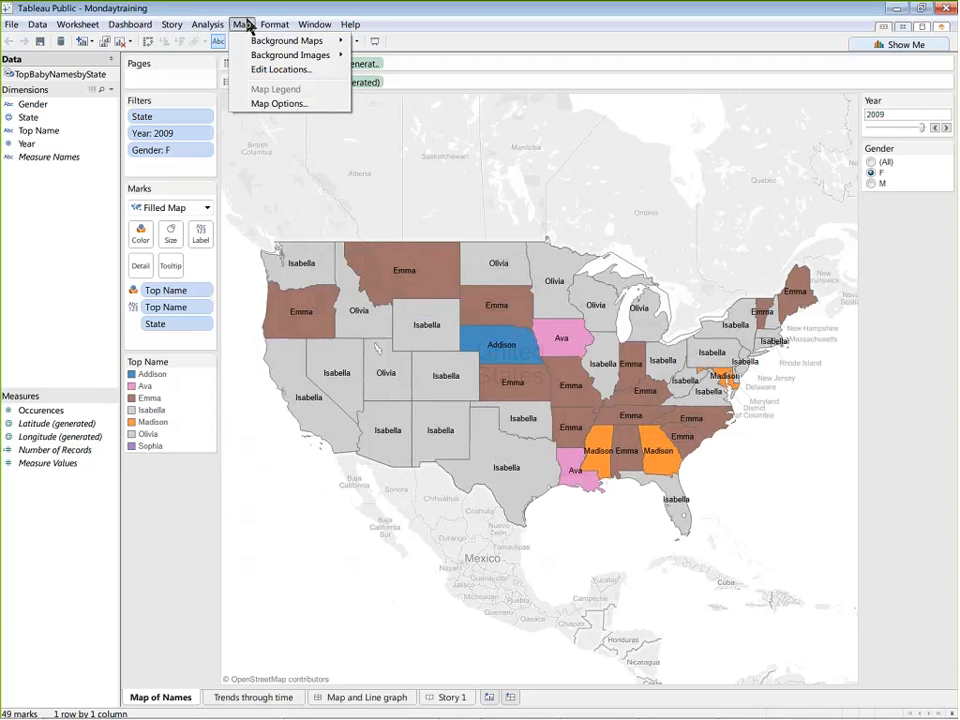
{"action": "mouse_move", "coordinate": [257, 44]}
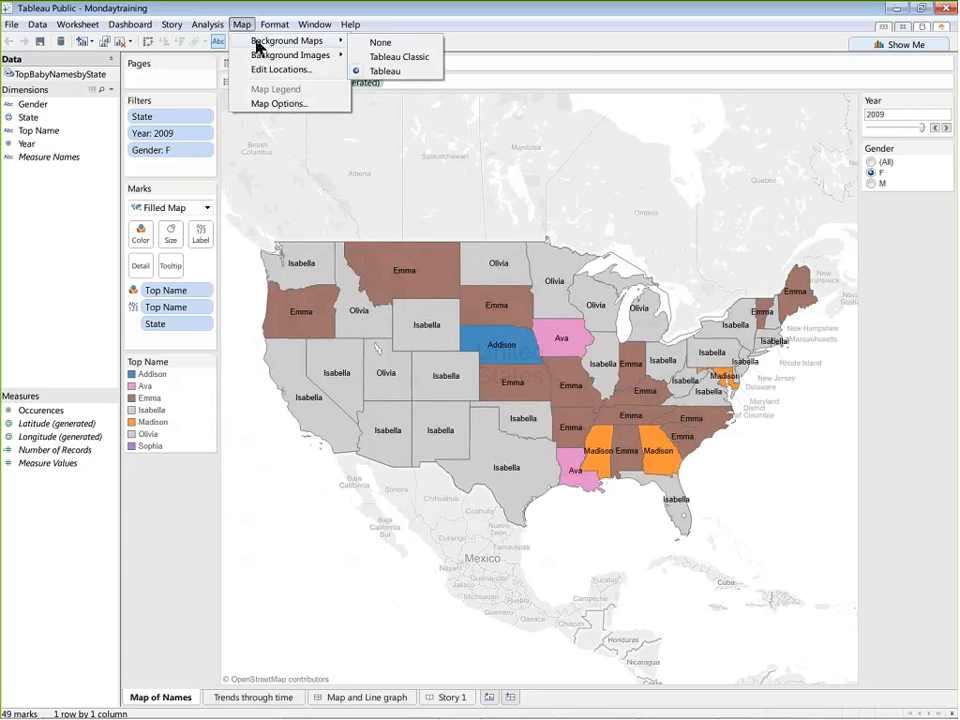
{"action": "left_click", "coordinate": [404, 58]}
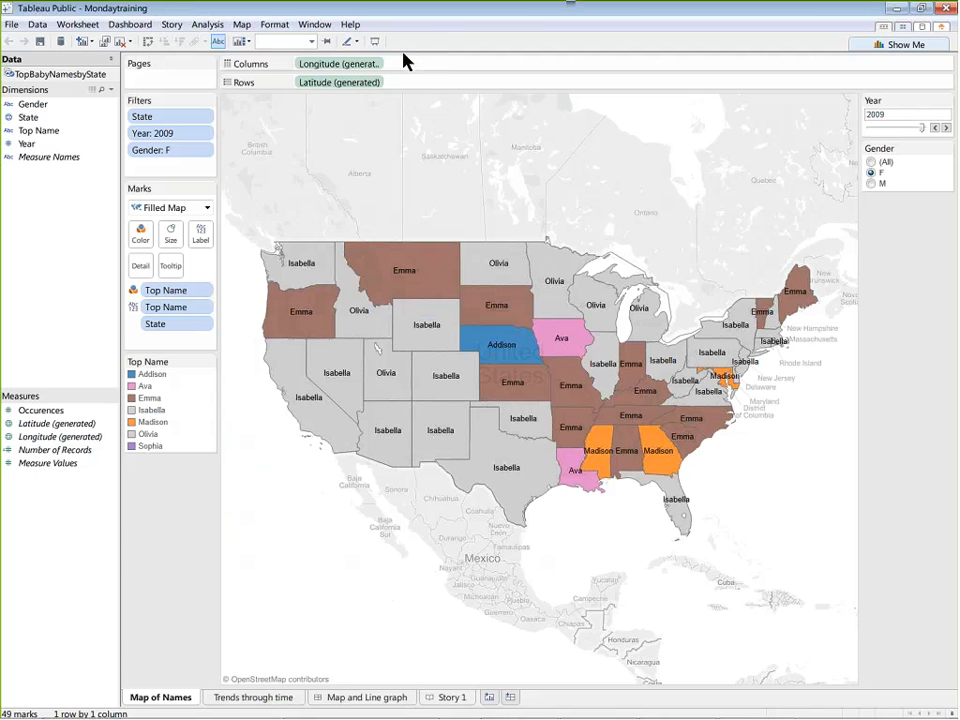
{"action": "left_click", "coordinate": [244, 27]}
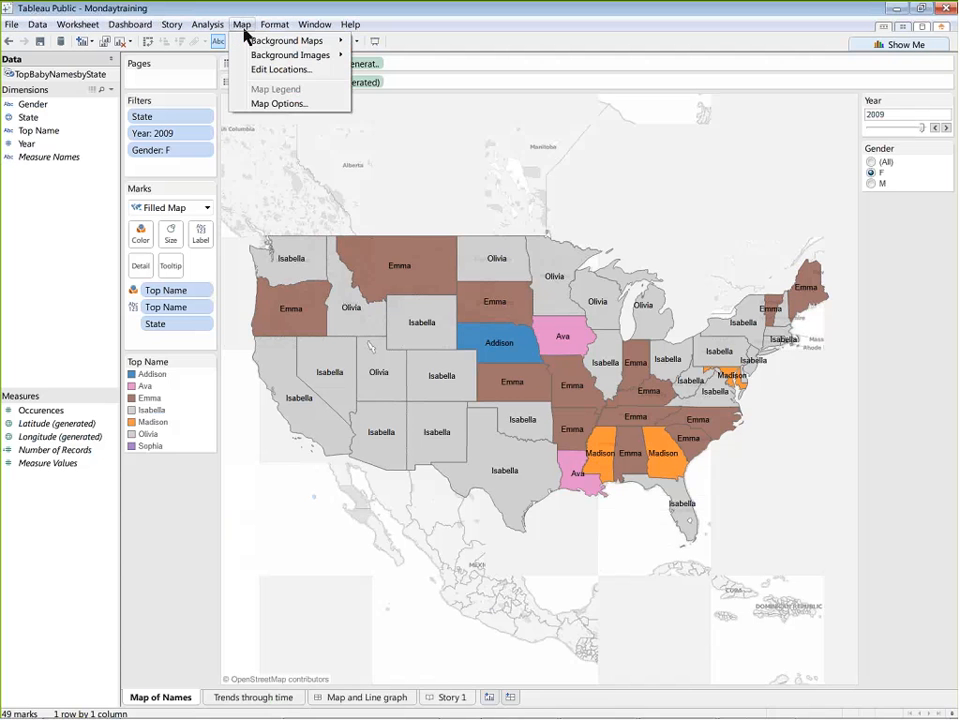
{"action": "mouse_move", "coordinate": [295, 41]}
{"action": "left_click", "coordinate": [385, 69]}
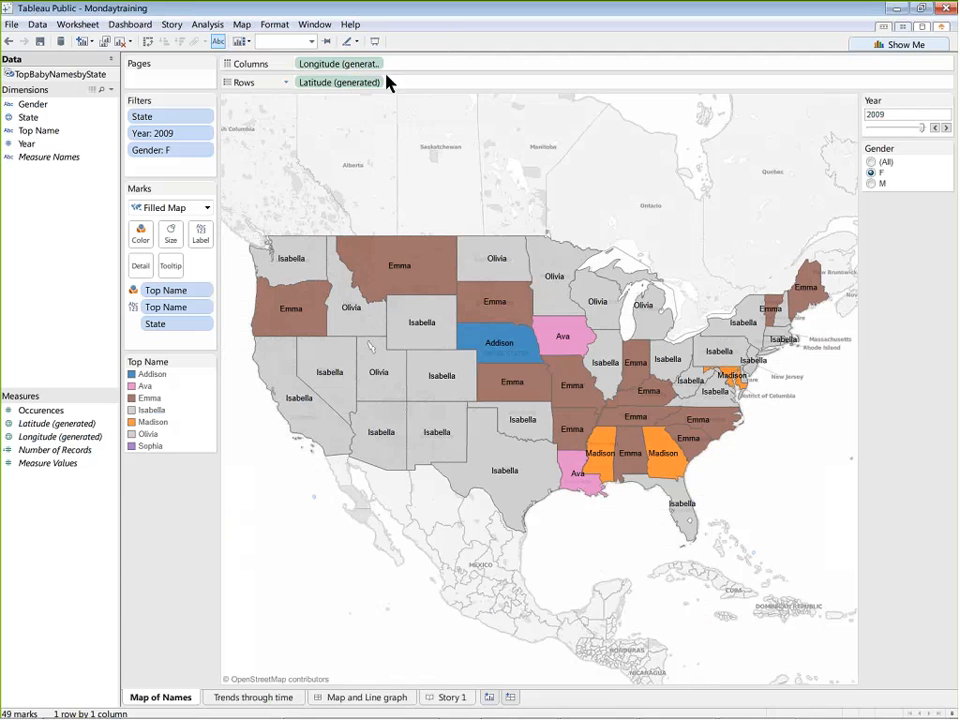
Compare the Normal, Light and Dark background styles in the map options and set the Map of Names style to Normal.
{"action": "left_click", "coordinate": [244, 26]}
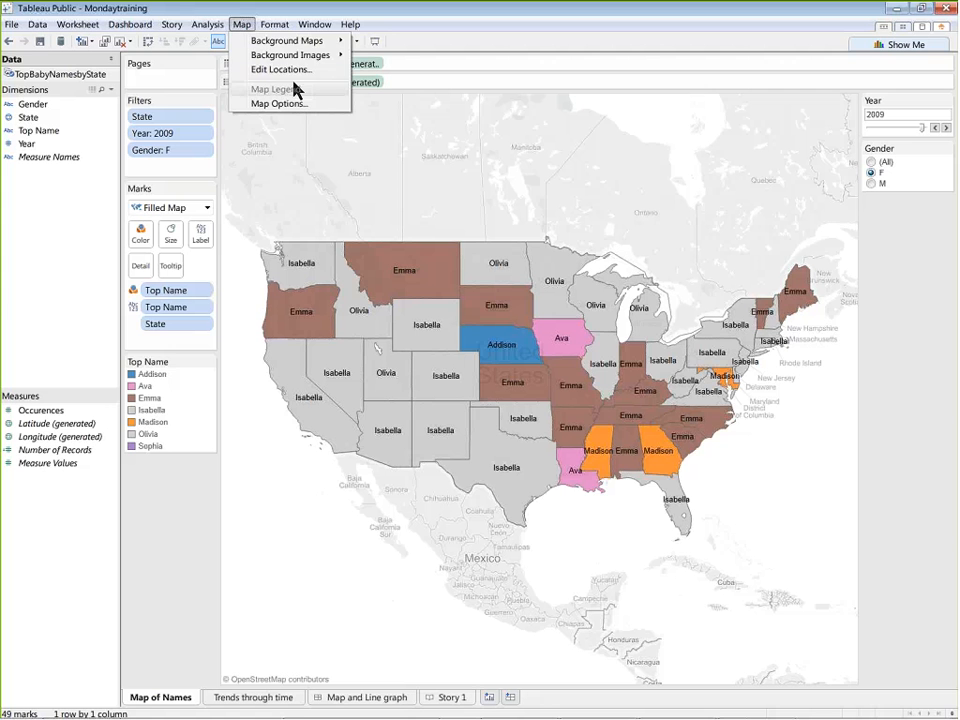
{"action": "left_click", "coordinate": [290, 103]}
{"action": "left_click", "coordinate": [82, 101]}
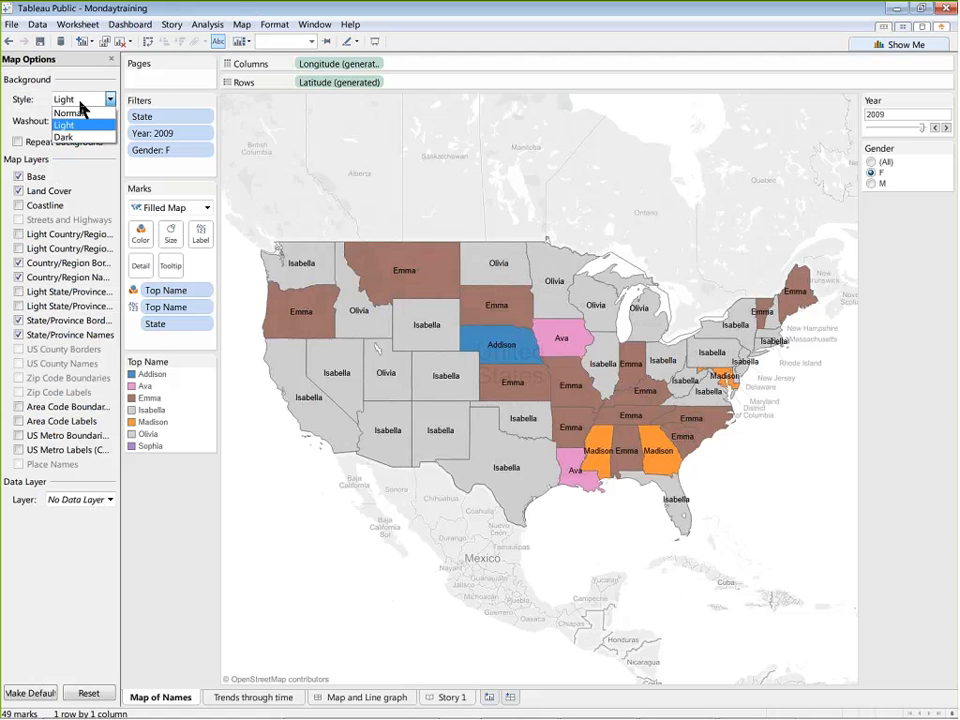
{"action": "left_click", "coordinate": [88, 114]}
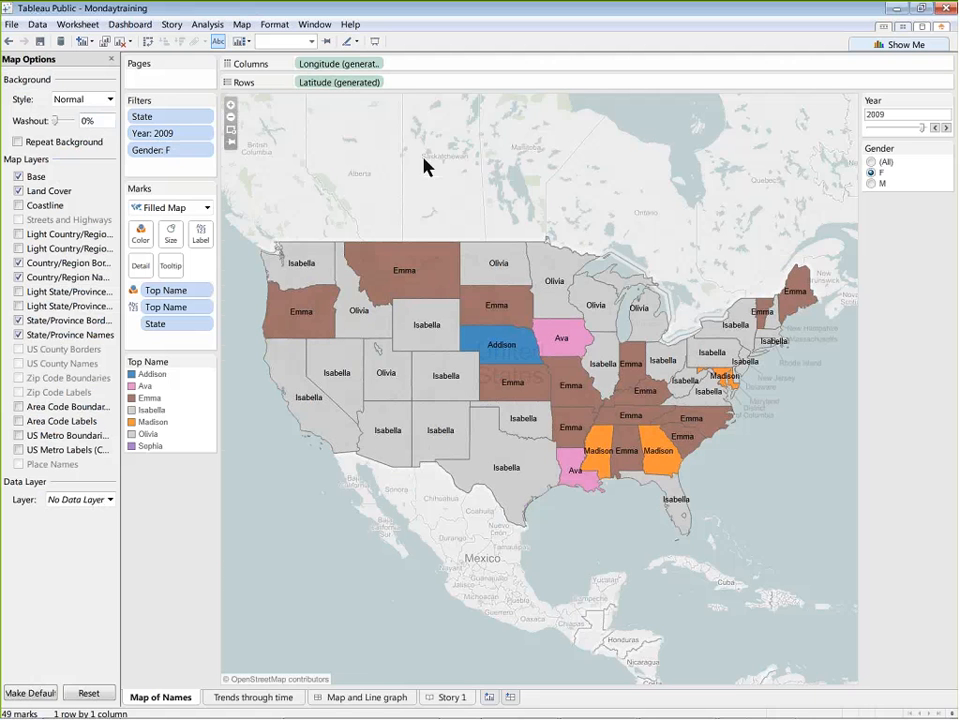
{"action": "left_click", "coordinate": [108, 99]}
{"action": "left_click", "coordinate": [66, 123]}
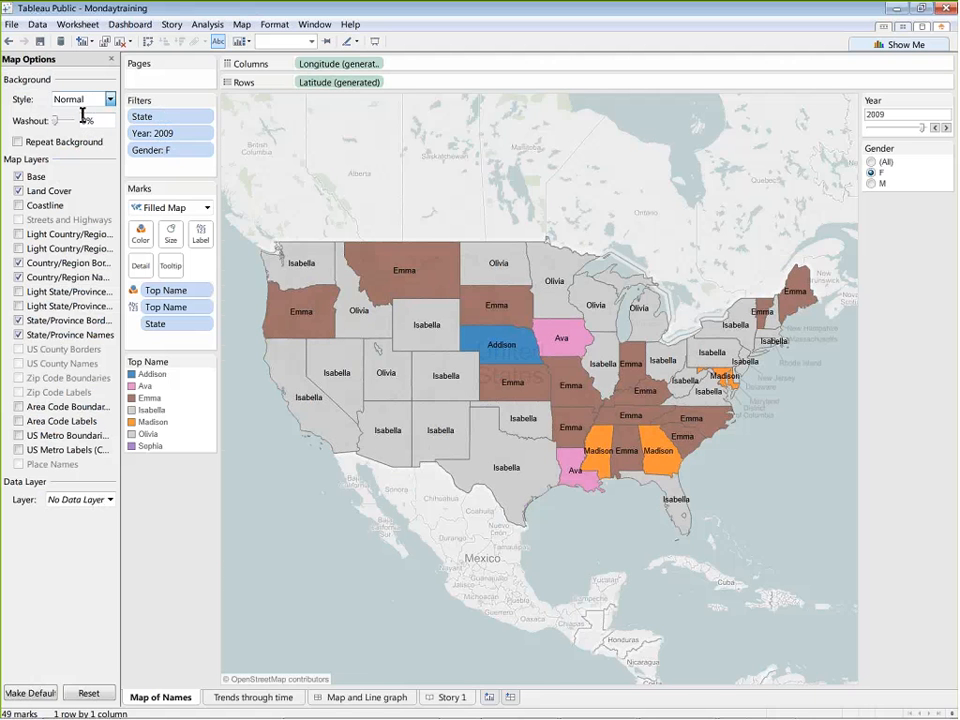
{"action": "left_click", "coordinate": [88, 99]}
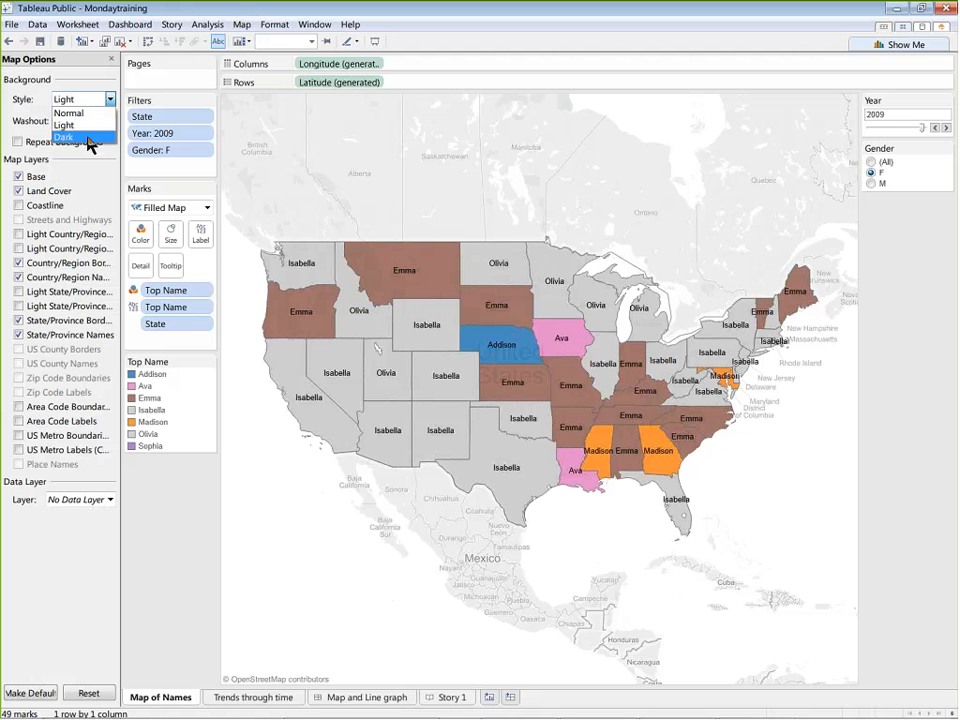
{"action": "left_click", "coordinate": [88, 137]}
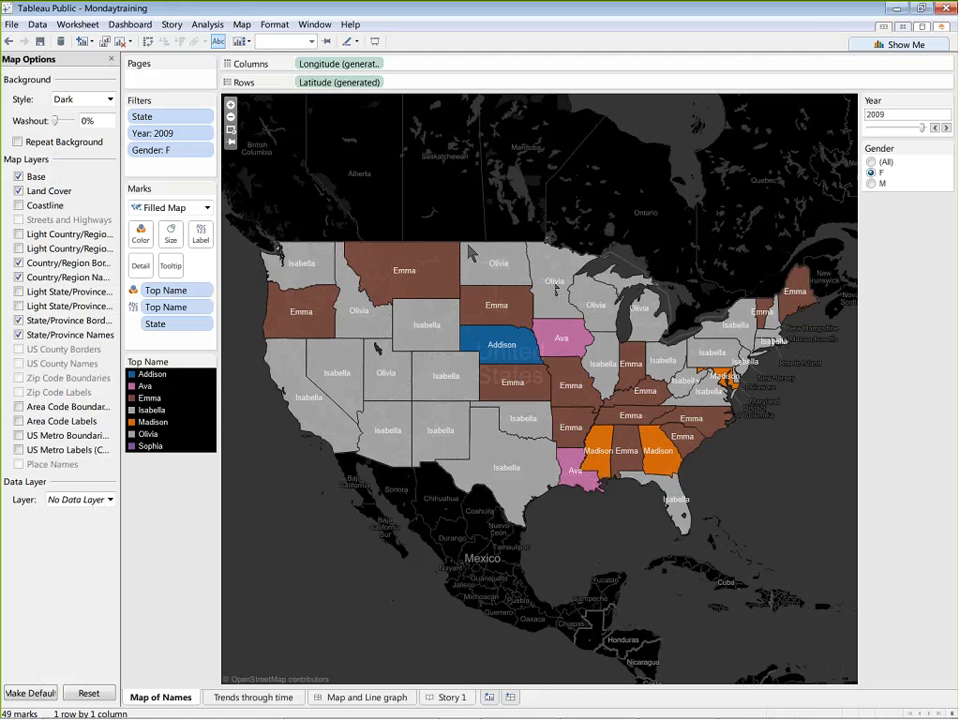
{"action": "left_click", "coordinate": [100, 100]}
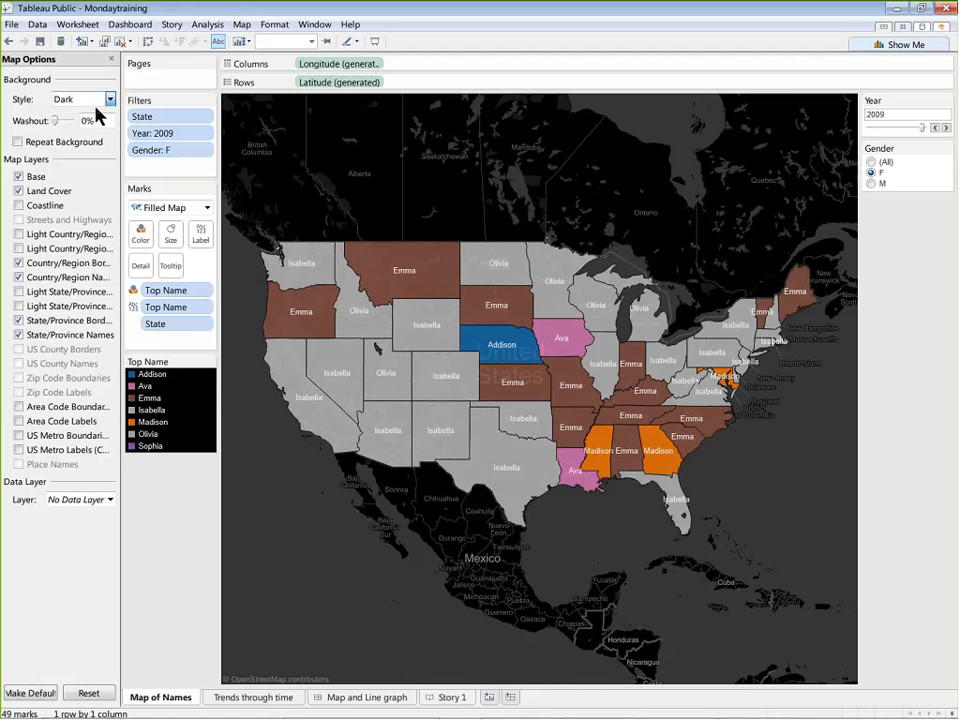
{"action": "left_click", "coordinate": [90, 127]}
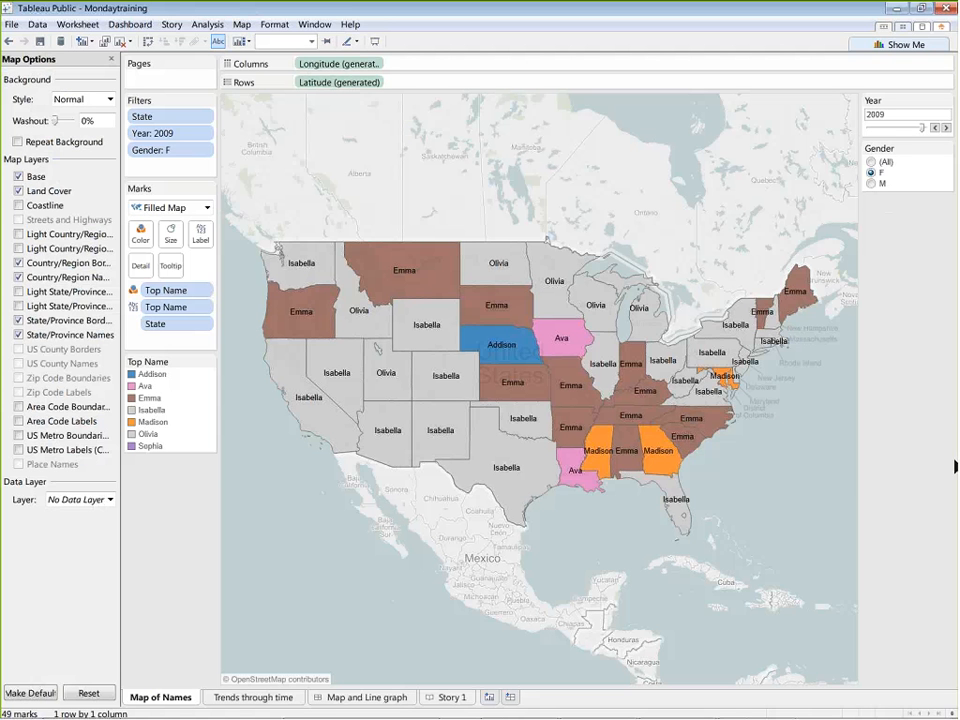
{"action": "left_click", "coordinate": [955, 466]}
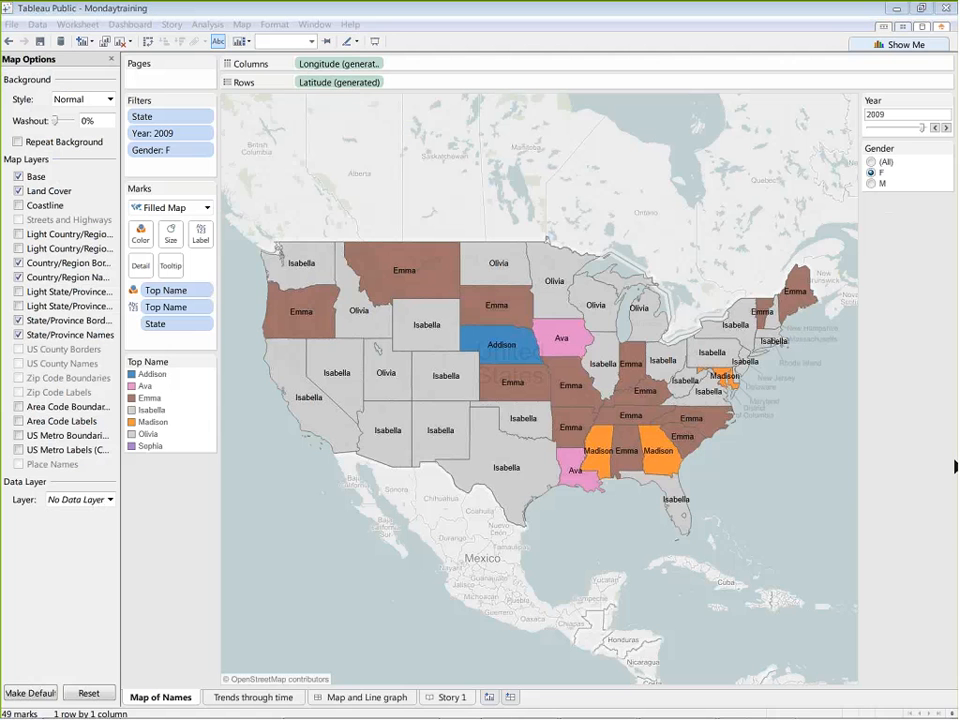